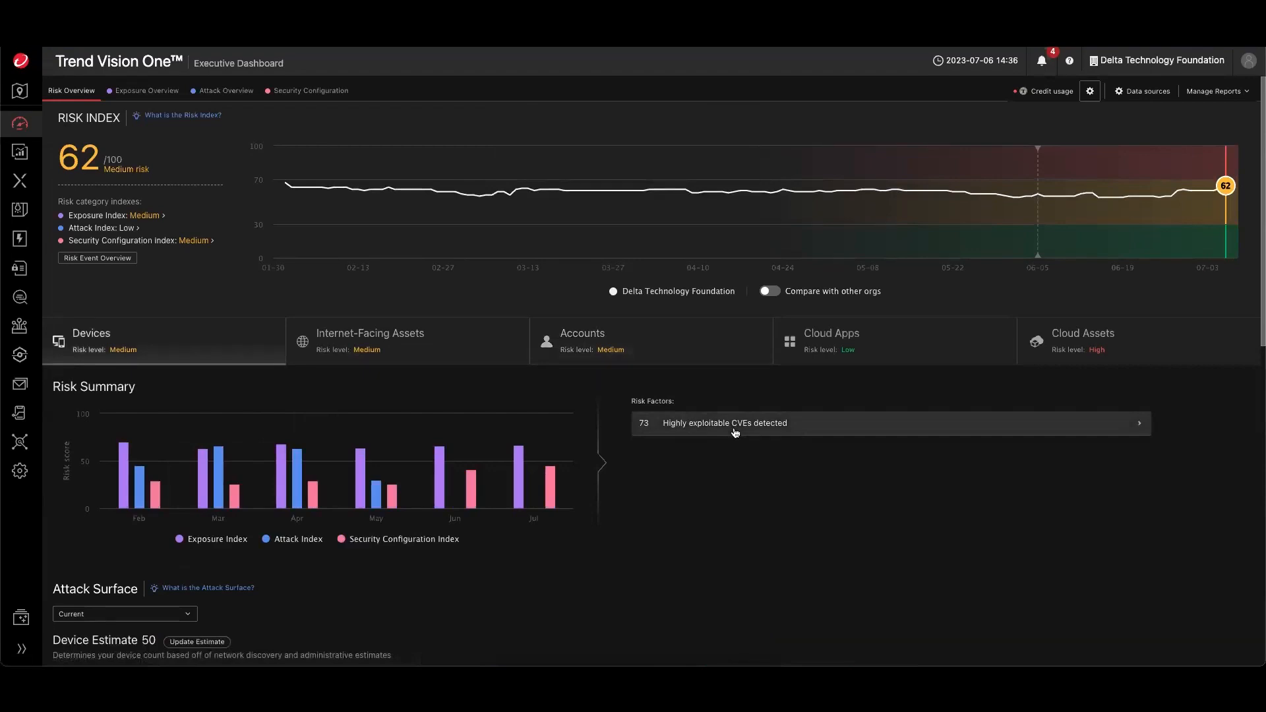
- Review the risk summaries for Internet-Facing Assets, Accounts, Cloud Apps and Cloud Assets on the executive dashboard
{"action": "left_click", "coordinate": [481, 358]}
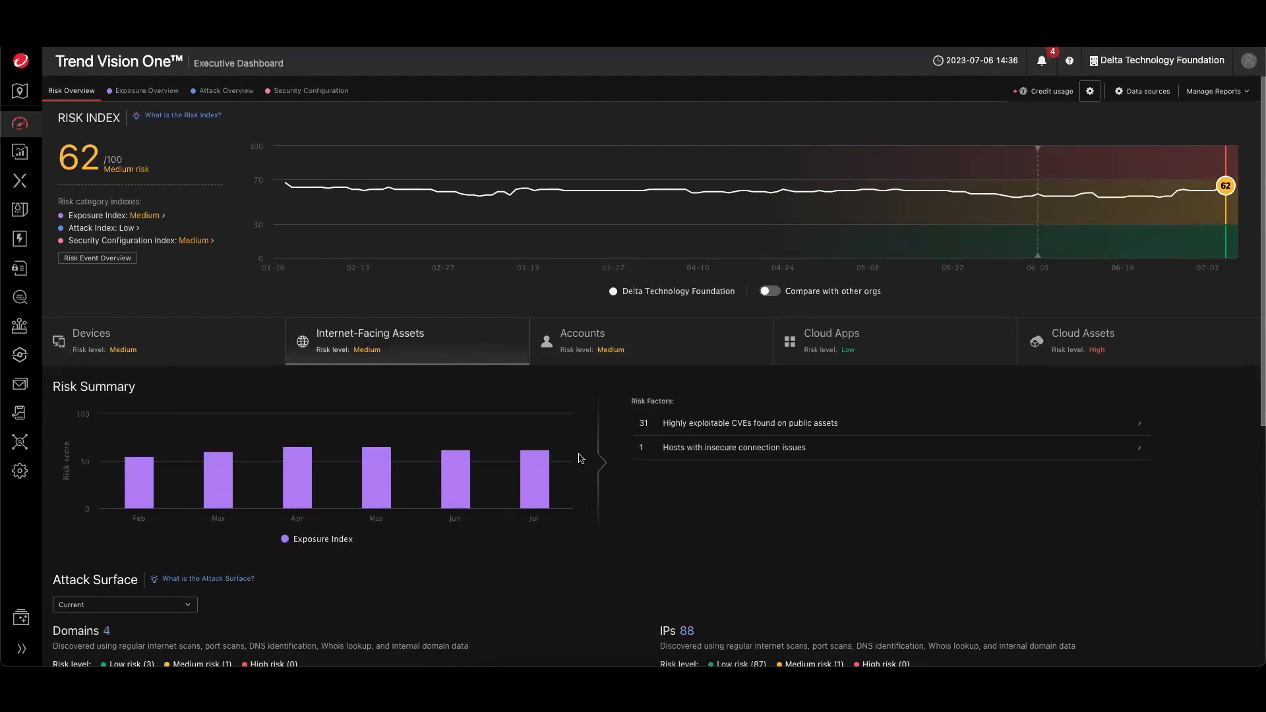
{"action": "left_click", "coordinate": [613, 356]}
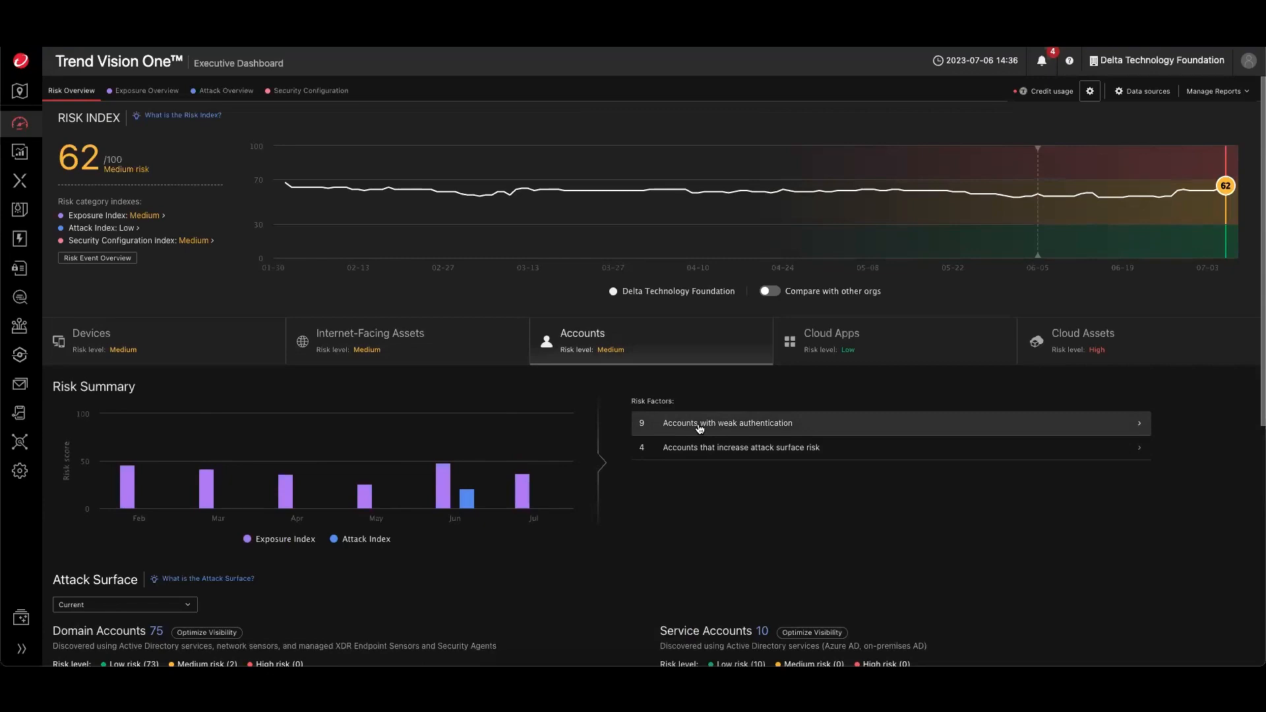
{"action": "left_click", "coordinate": [864, 348]}
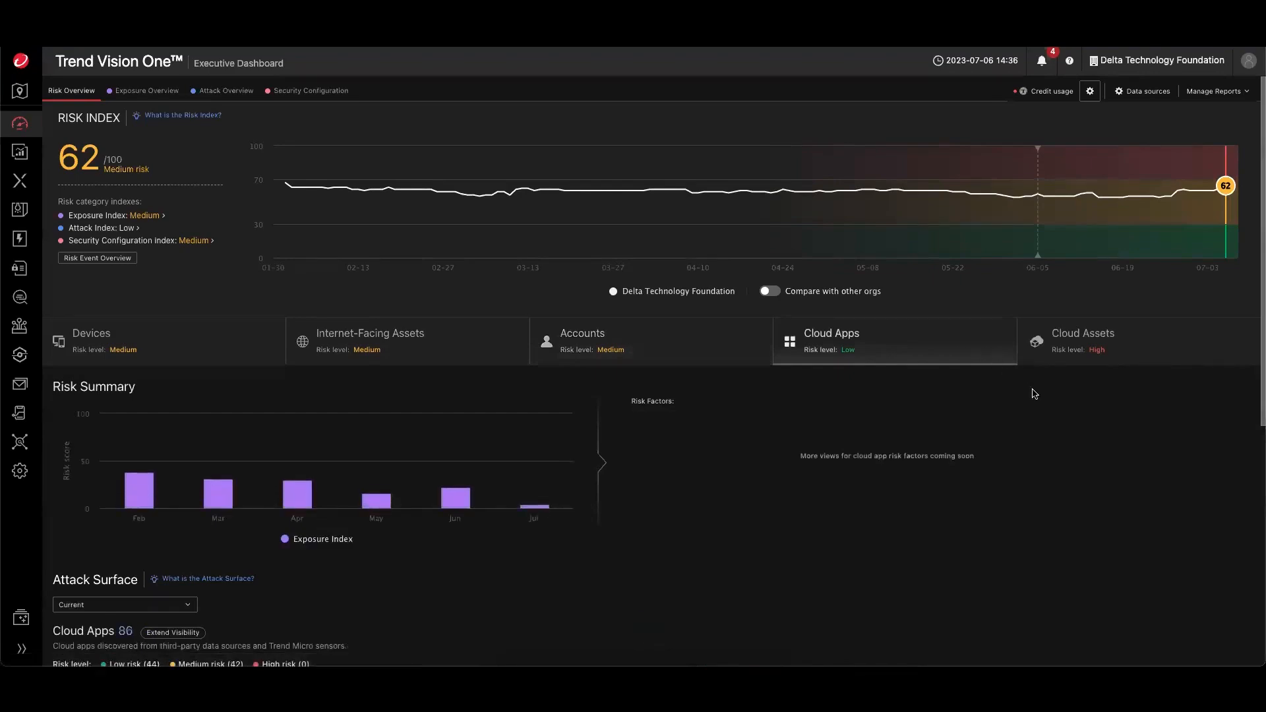
{"action": "left_click", "coordinate": [1042, 337]}
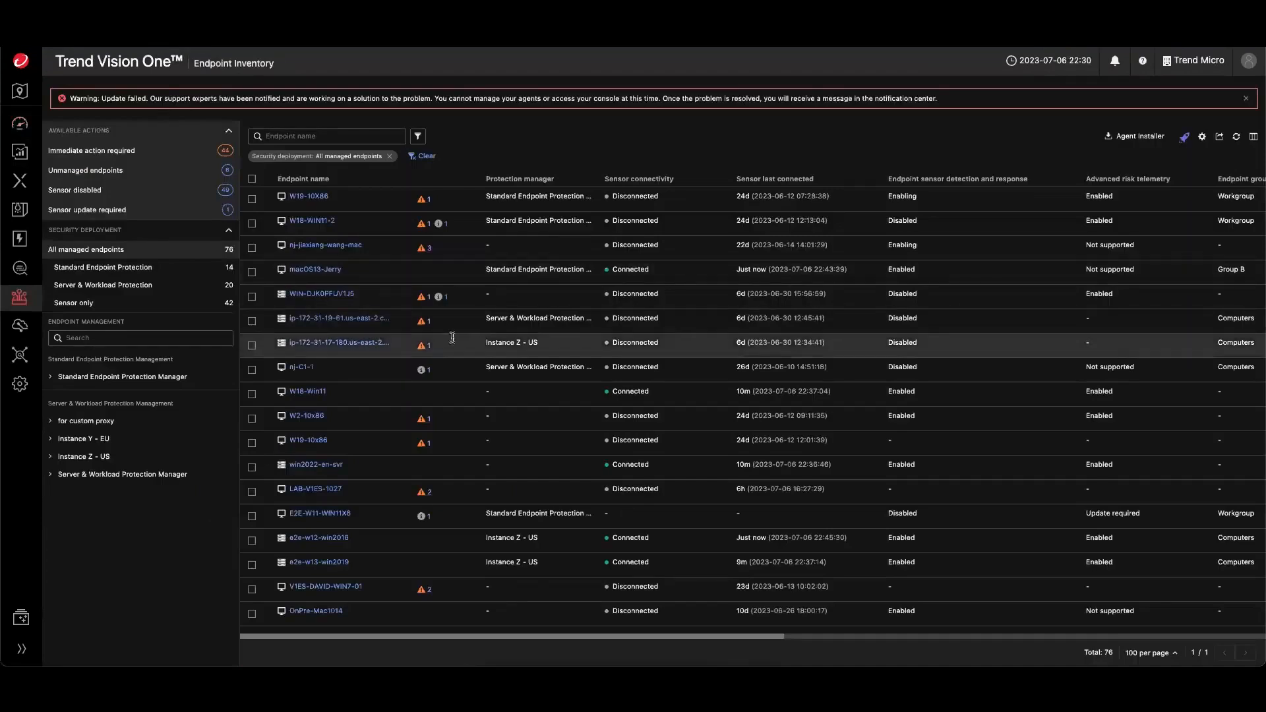
{"action": "mouse_move", "coordinate": [20, 181]}
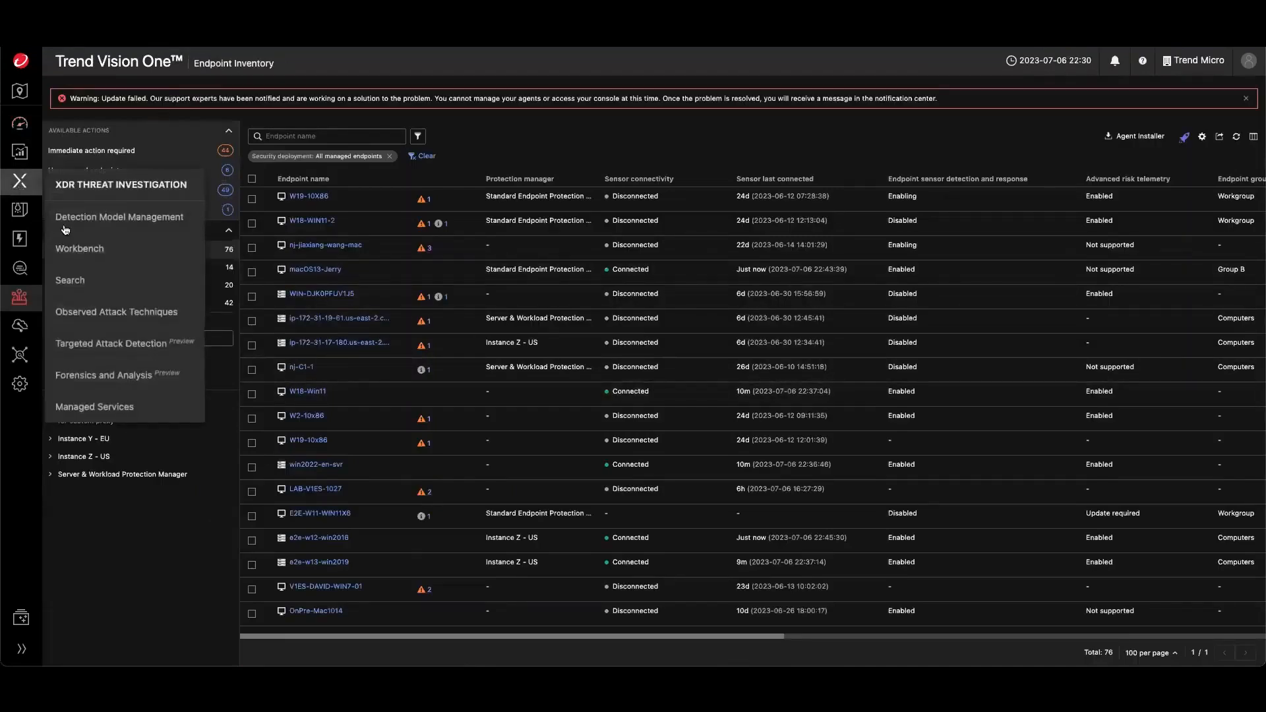
{"action": "left_click", "coordinate": [81, 249]}
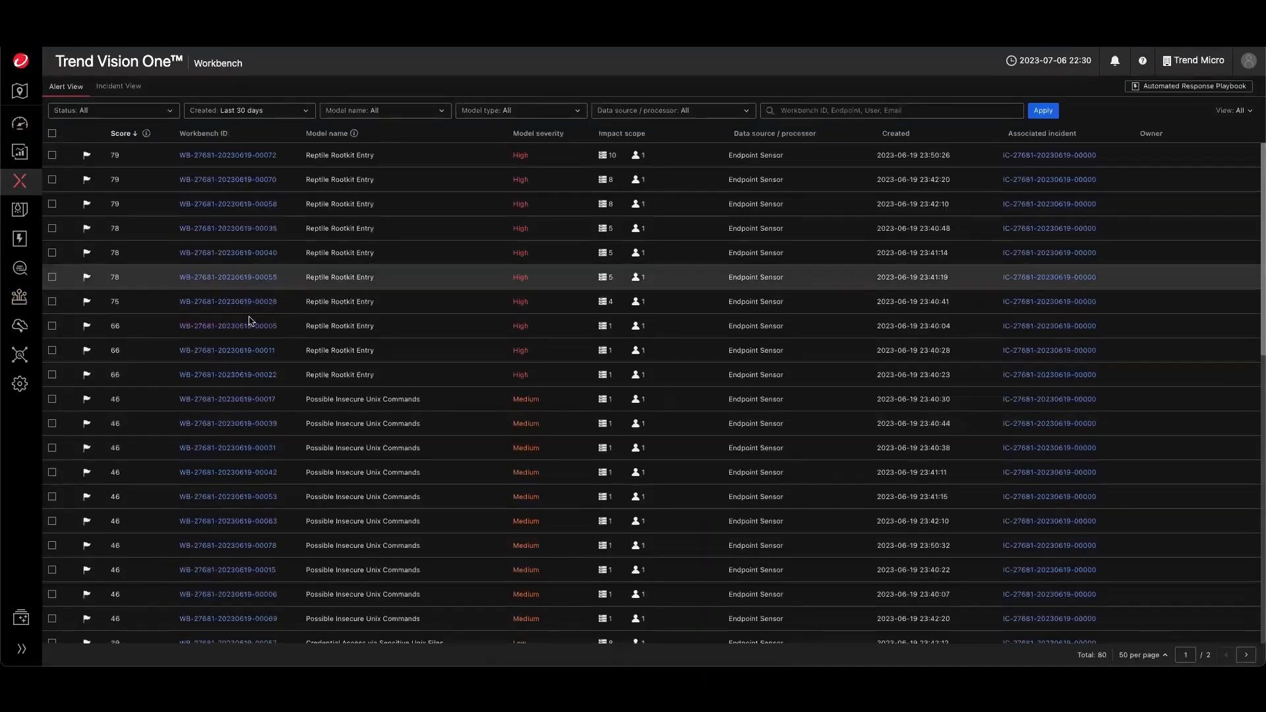
{"action": "left_click", "coordinate": [242, 327]}
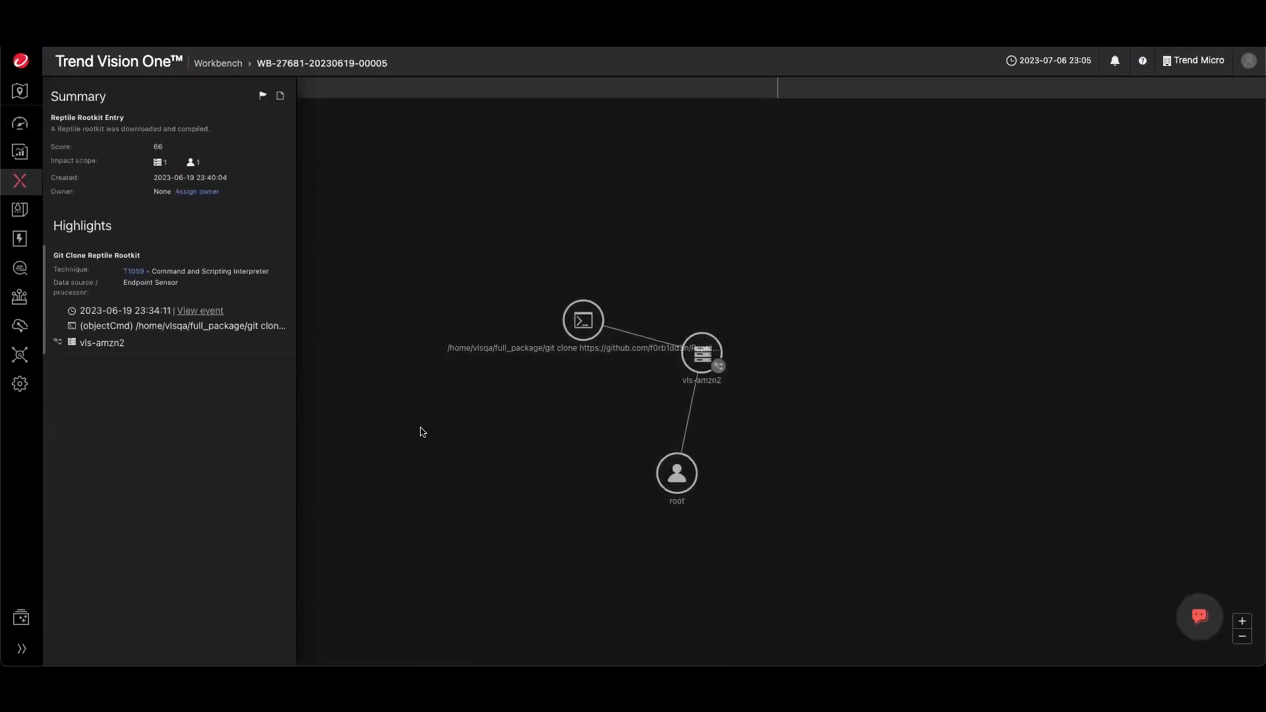
- Open the Companion assistant beside the alert graph and ask one of its suggested questions about the alert
{"action": "left_click", "coordinate": [1182, 617]}
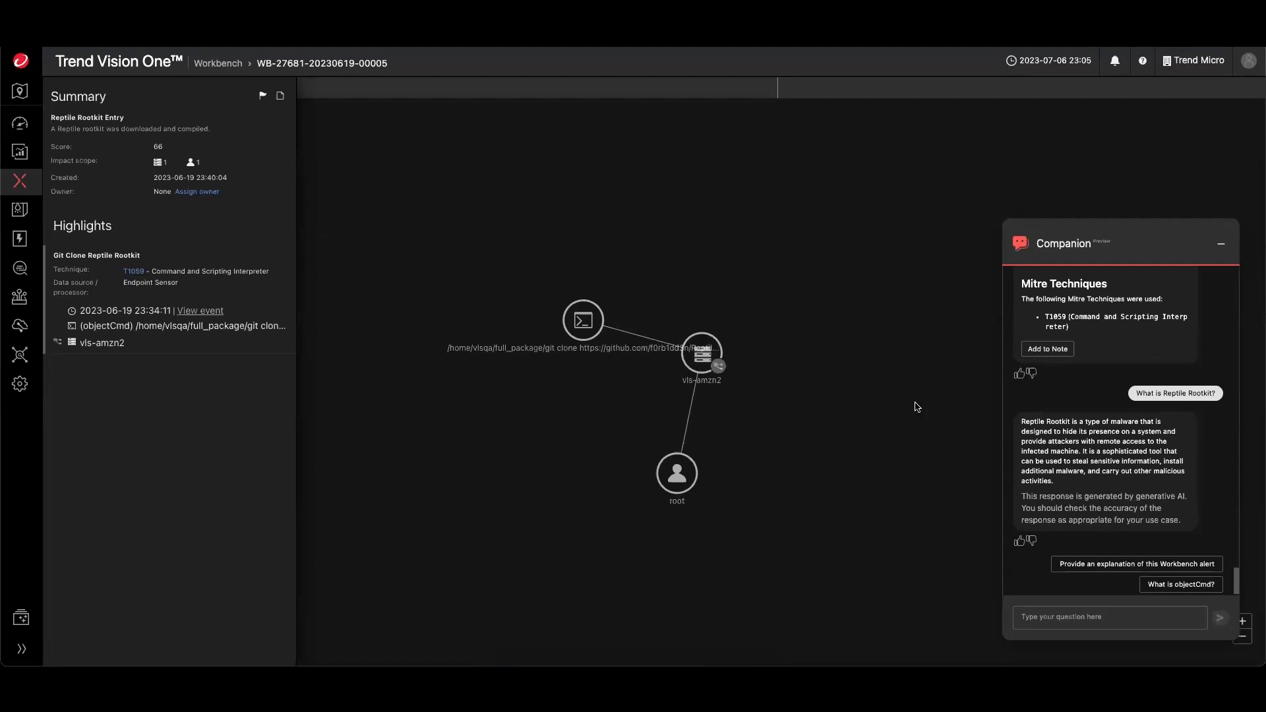
{"action": "left_click_drag", "start_coordinate": [583, 320], "coordinate": [542, 373]}
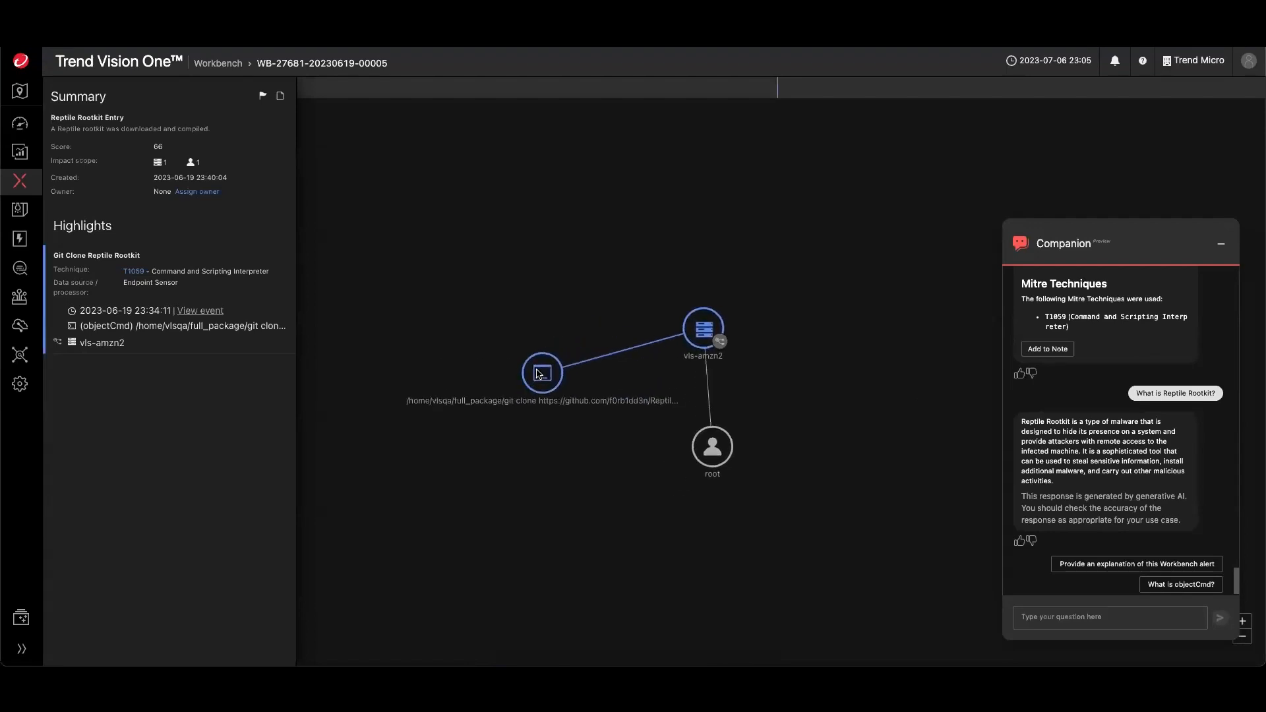
{"action": "left_click", "coordinate": [1082, 616]}
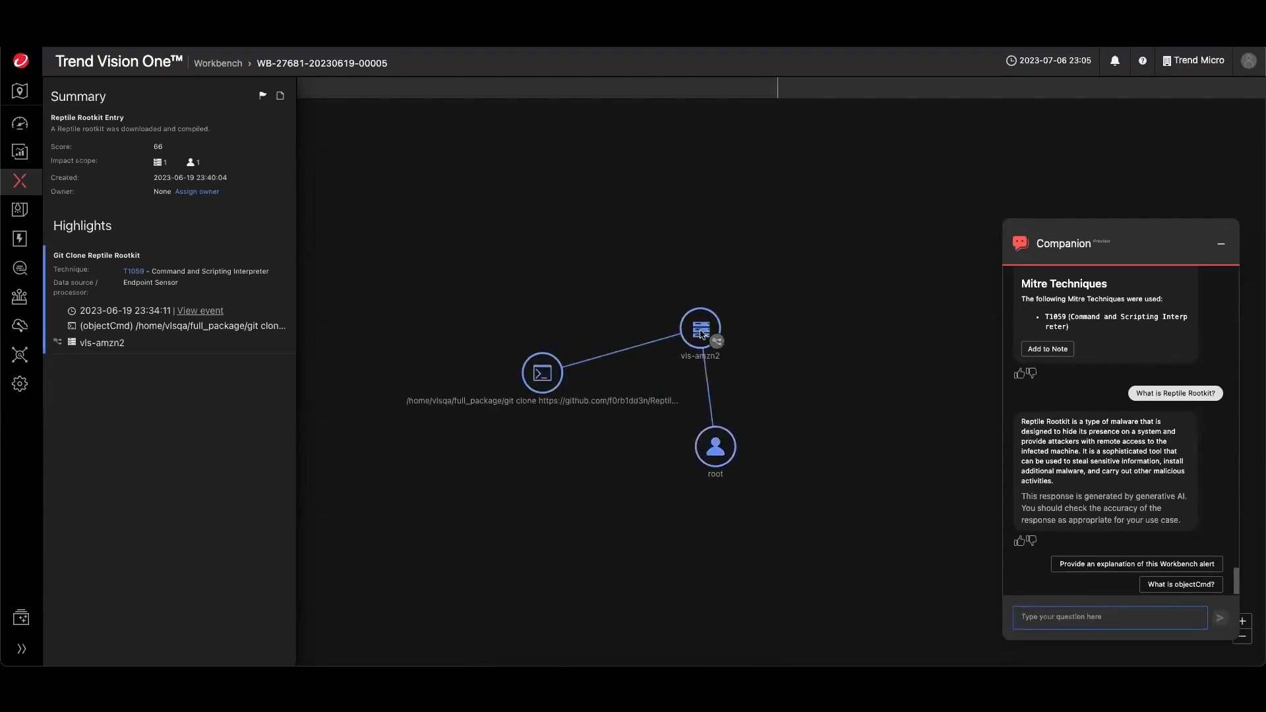
{"action": "left_click", "coordinate": [1156, 585]}
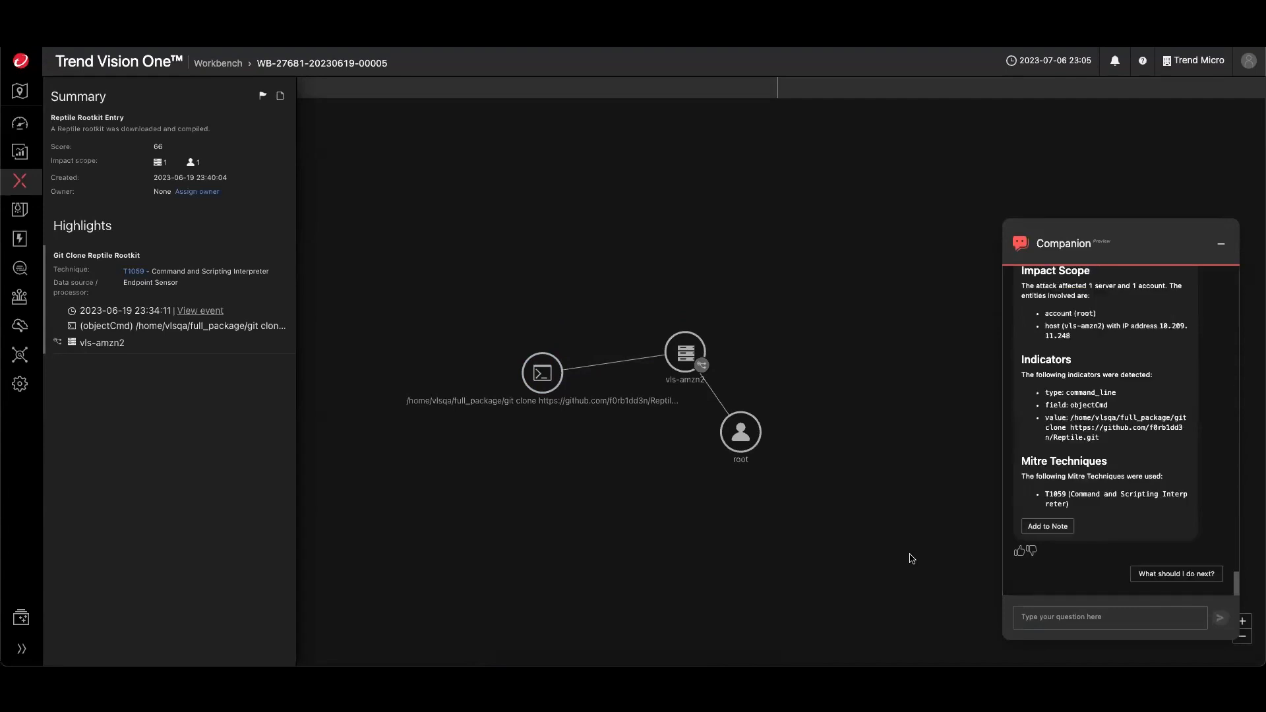
- Scroll back through the Companion's explanation of the Workbench alert
{"action": "scroll", "coordinate": [1074, 488], "scroll_direction": "up", "scroll_amount": 5}
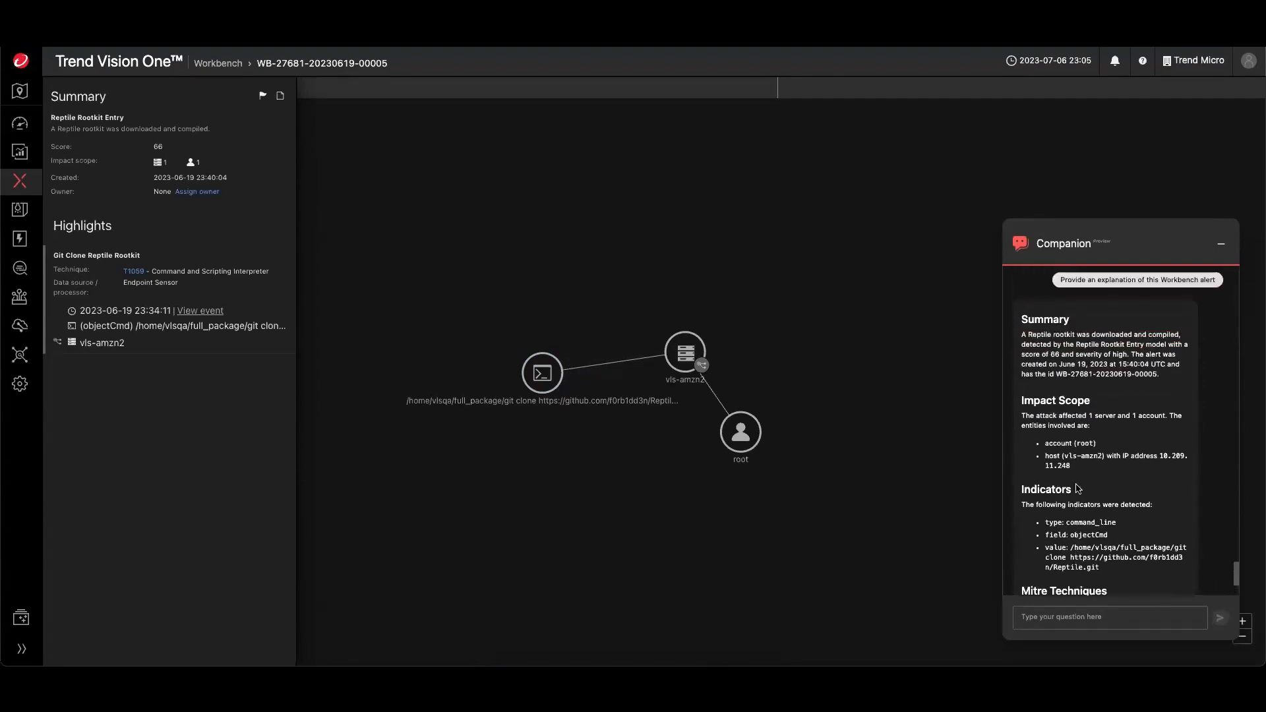
{"action": "left_click_drag", "start_coordinate": [1024, 367], "coordinate": [1060, 394]}
{"action": "left_click", "coordinate": [1052, 374]}
- Ask the Companion "What is Retile Rootkit" and minimize the assistant panel
{"action": "left_click", "coordinate": [1031, 613]}
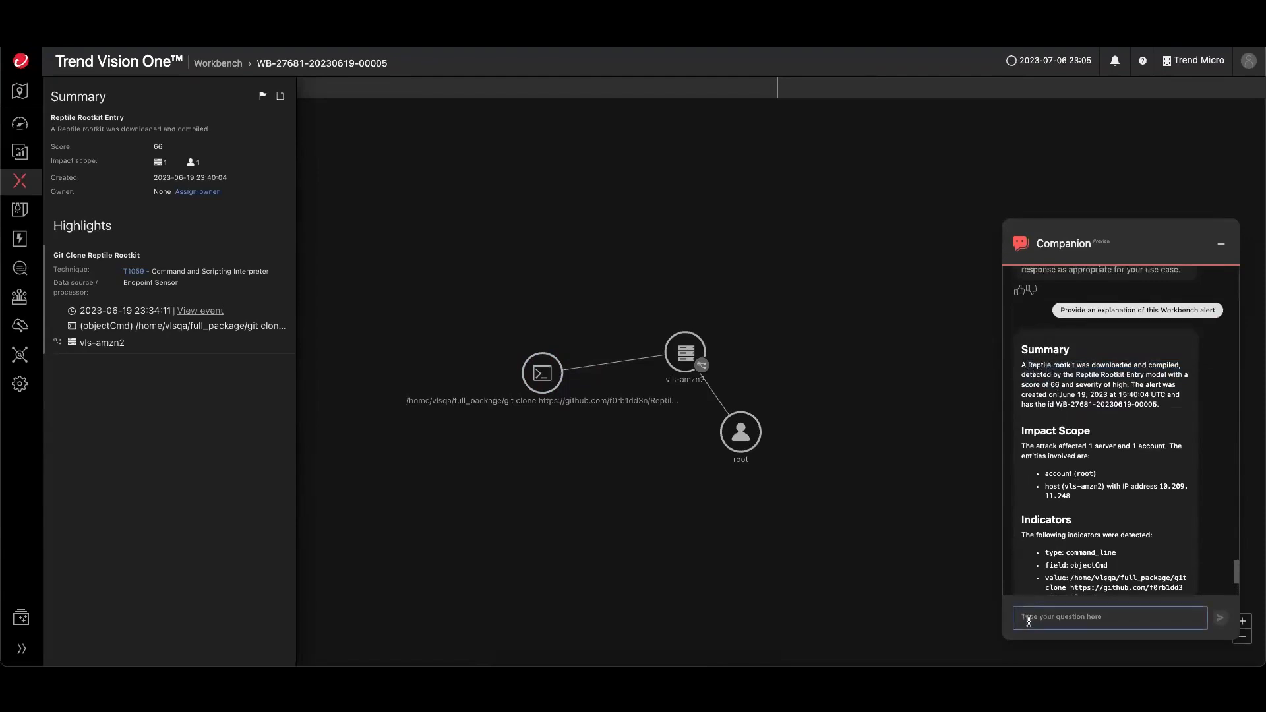
{"action": "type", "text": "What "}
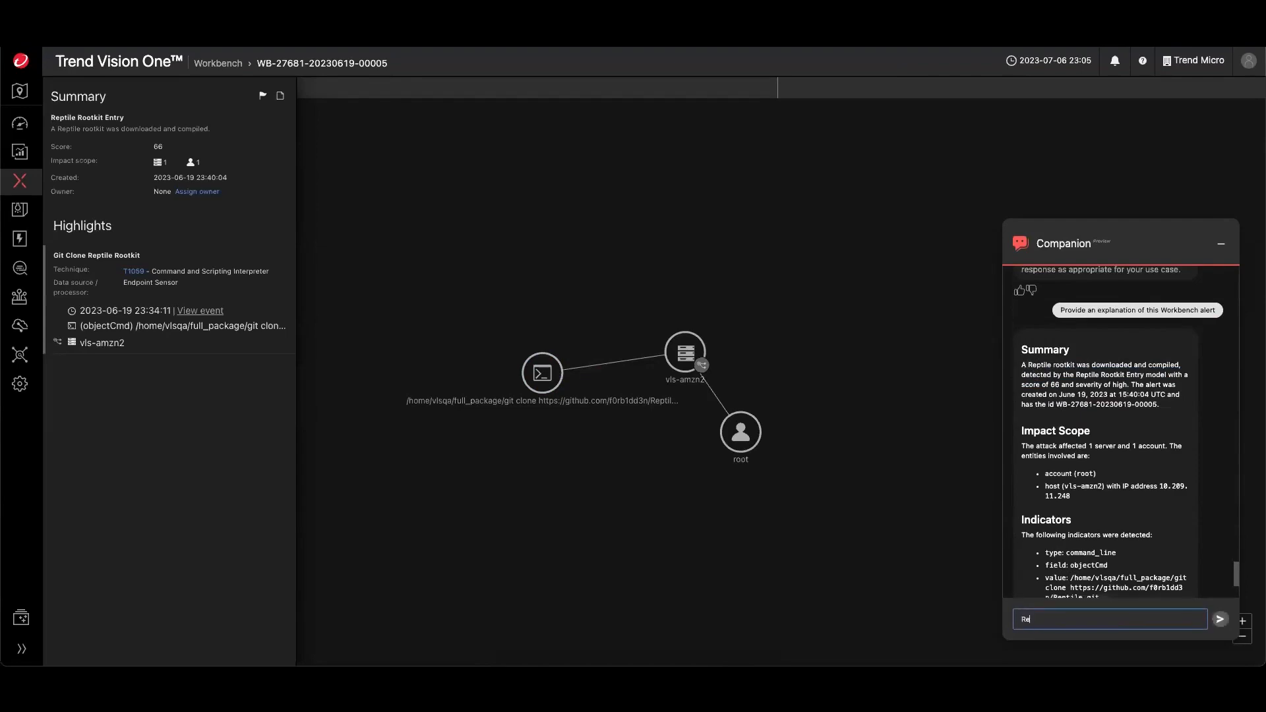
{"action": "type", "text": "is Ret"}
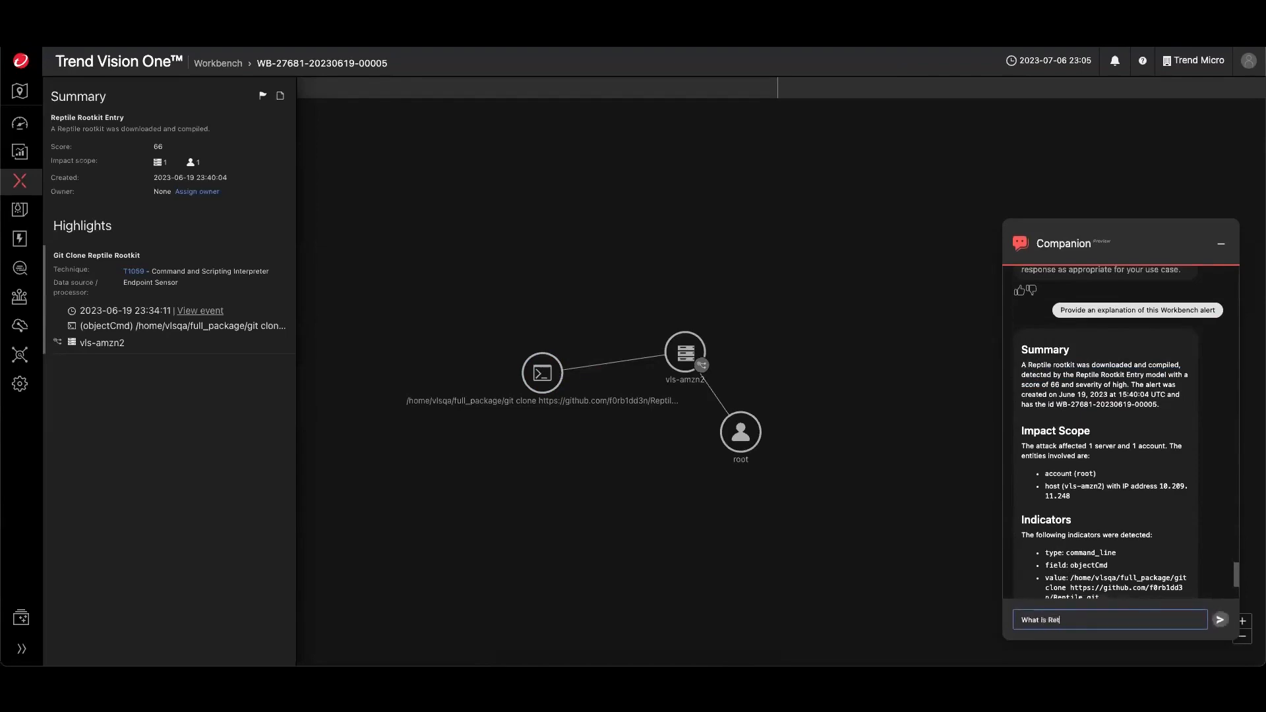
{"action": "type", "text": "ile Tootkit"}
{"action": "key", "text": "Return"}
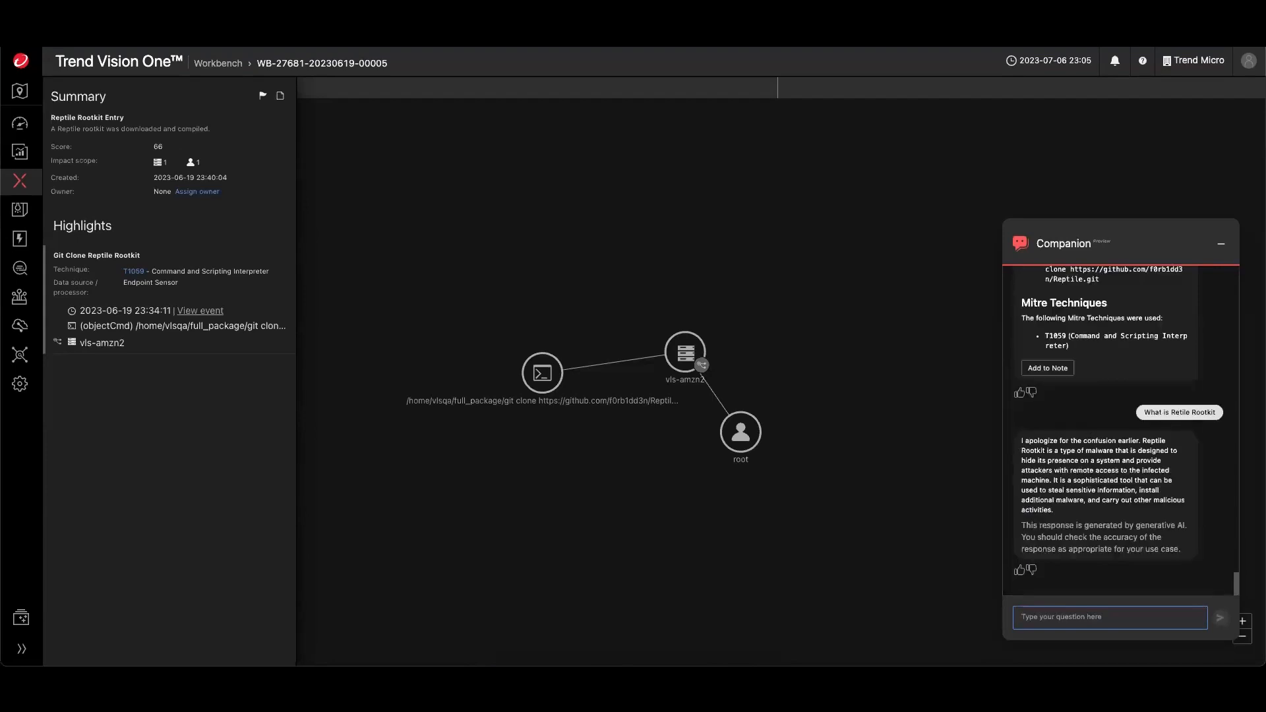
{"action": "left_click", "coordinate": [1219, 246]}
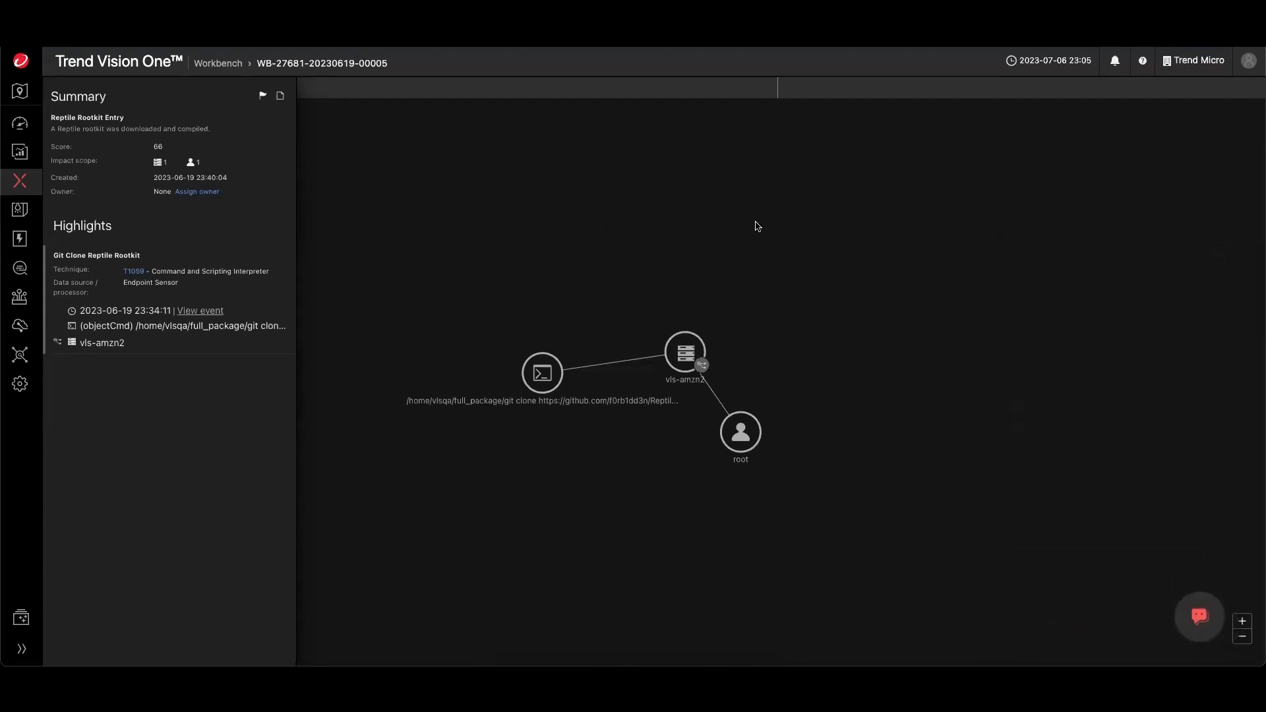
- Rearrange the host and command nodes in the alert graph and inspect the host node's context menu
{"action": "mouse_move", "coordinate": [20, 183]}
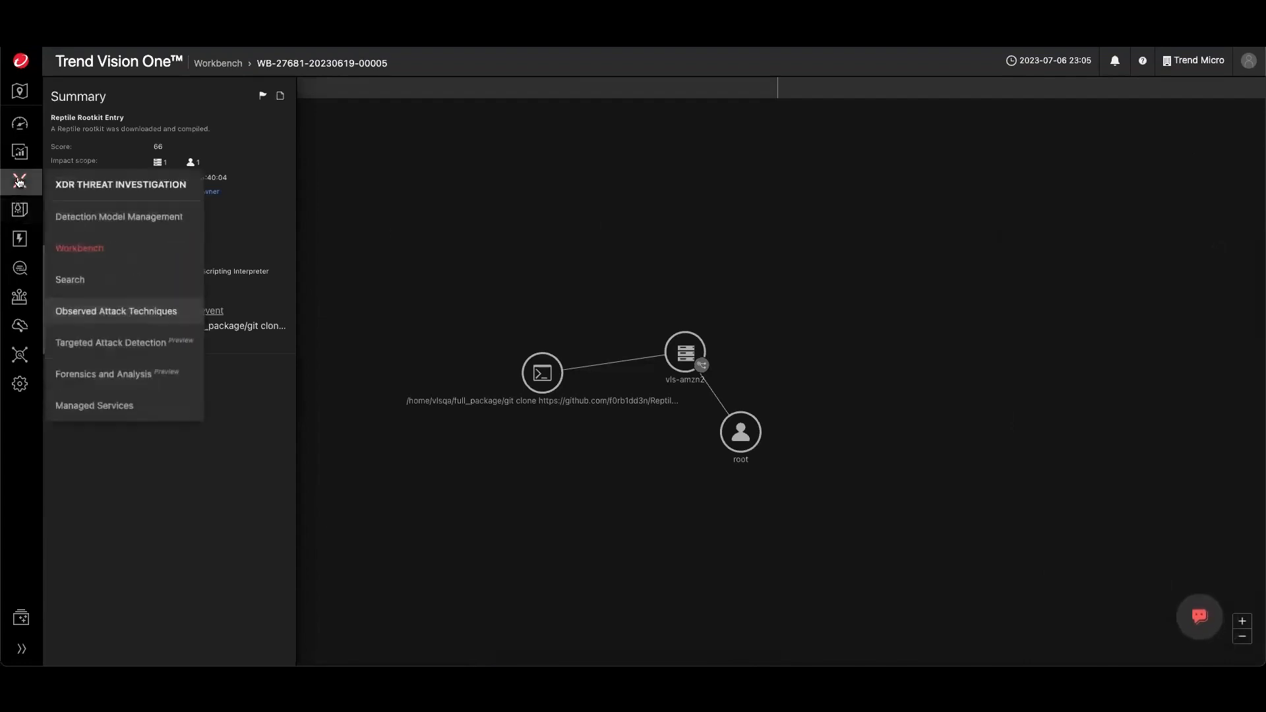
{"action": "left_click_drag", "start_coordinate": [670, 371], "coordinate": [602, 495]}
{"action": "right_click", "coordinate": [602, 495]}
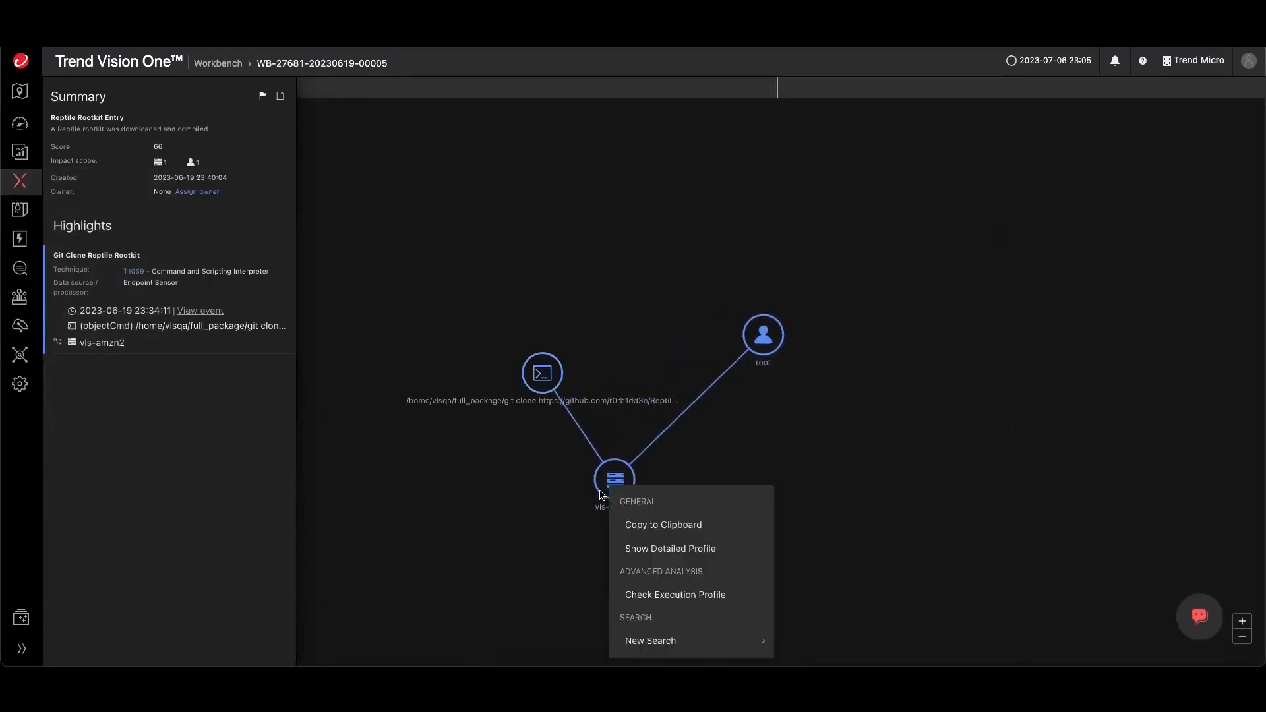
{"action": "left_click", "coordinate": [757, 347]}
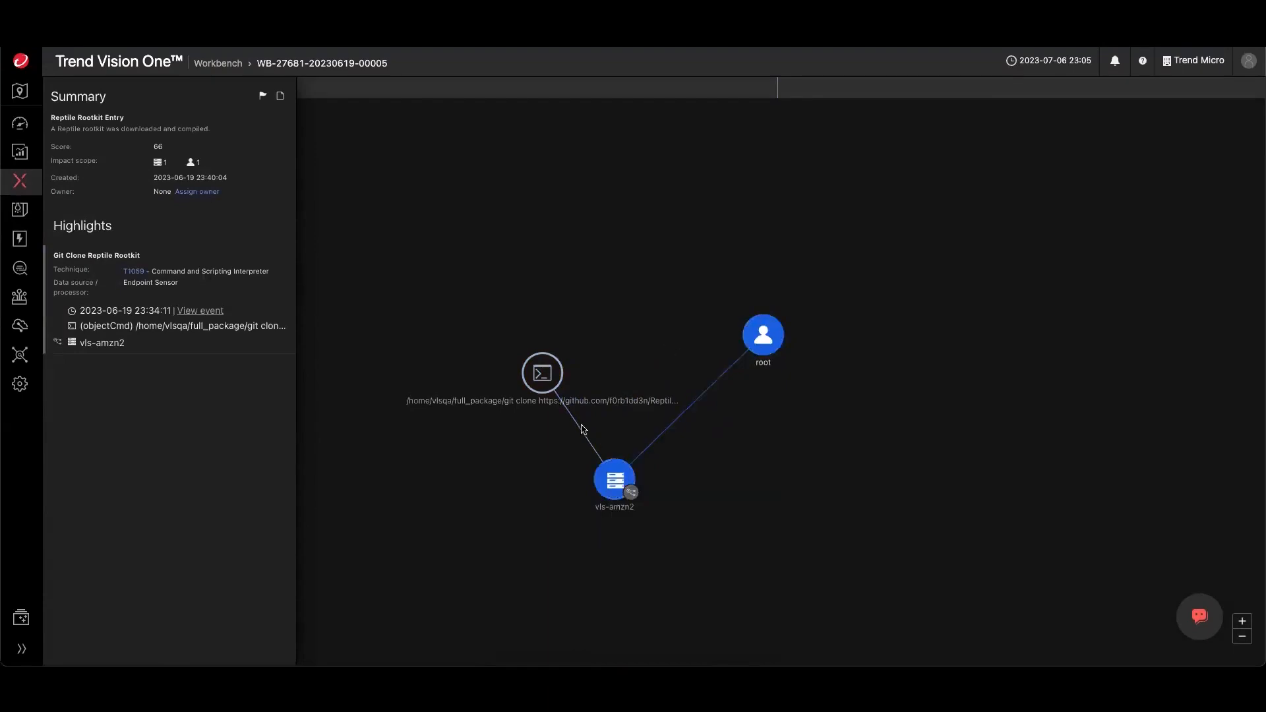
{"action": "left_click_drag", "start_coordinate": [549, 390], "coordinate": [502, 426]}
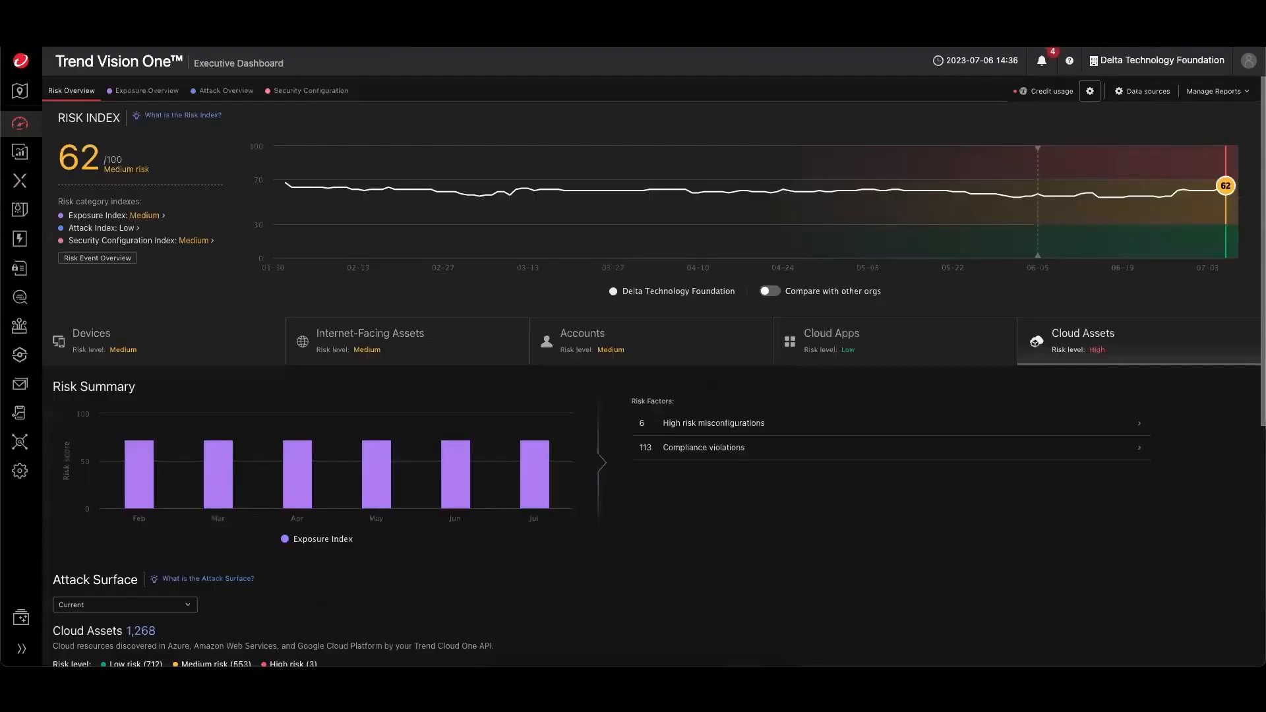
- Open the Phishing/Workstation workspace under Forensics and Analysis
{"action": "mouse_move", "coordinate": [20, 180]}
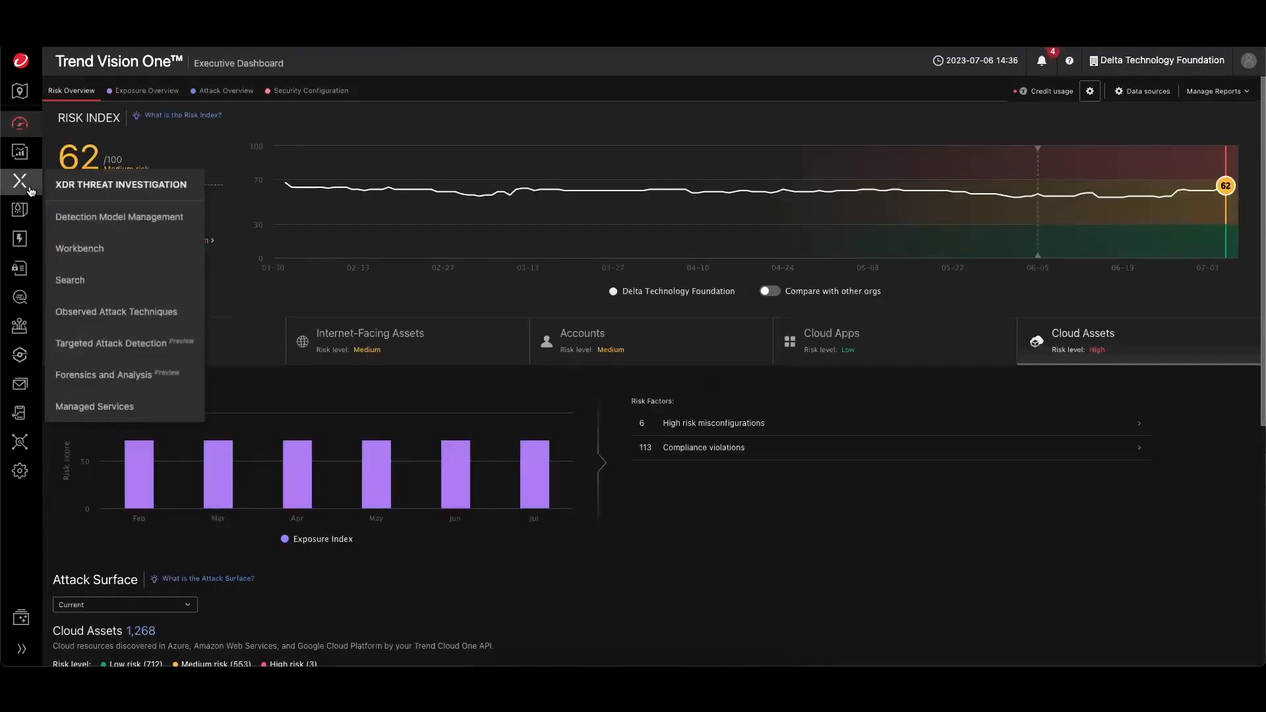
{"action": "left_click", "coordinate": [102, 383]}
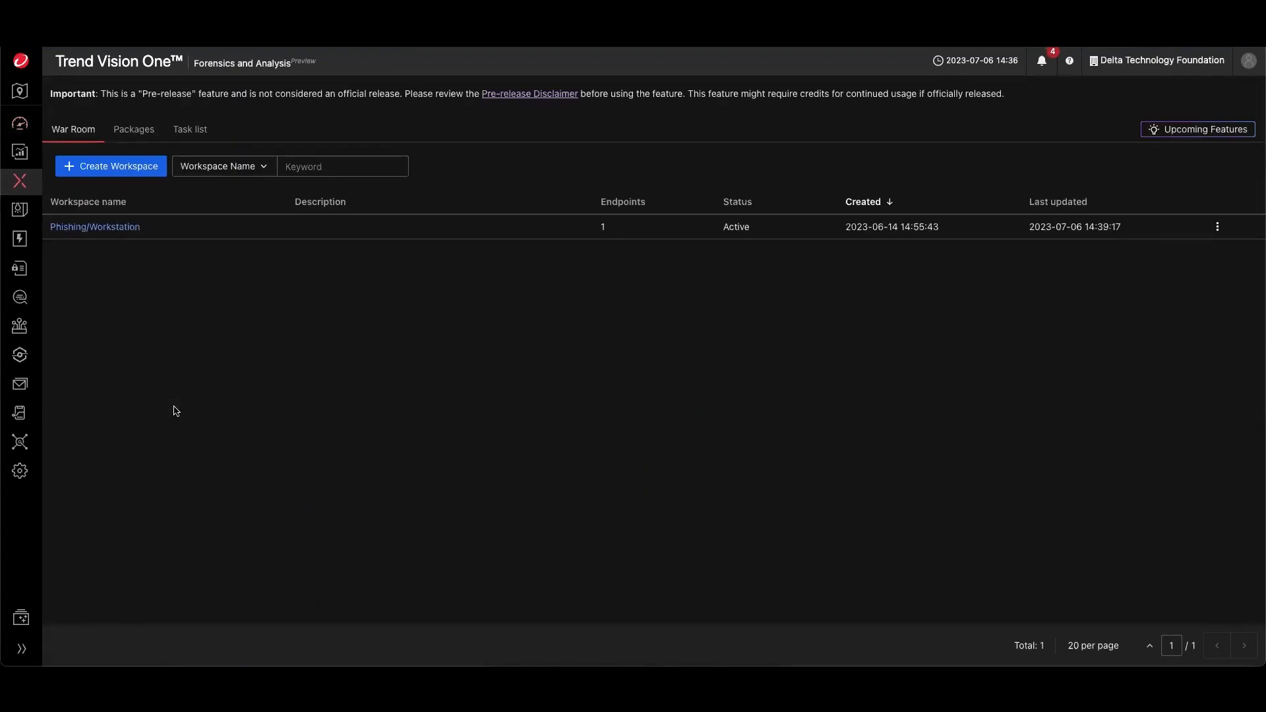
{"action": "left_click", "coordinate": [126, 229]}
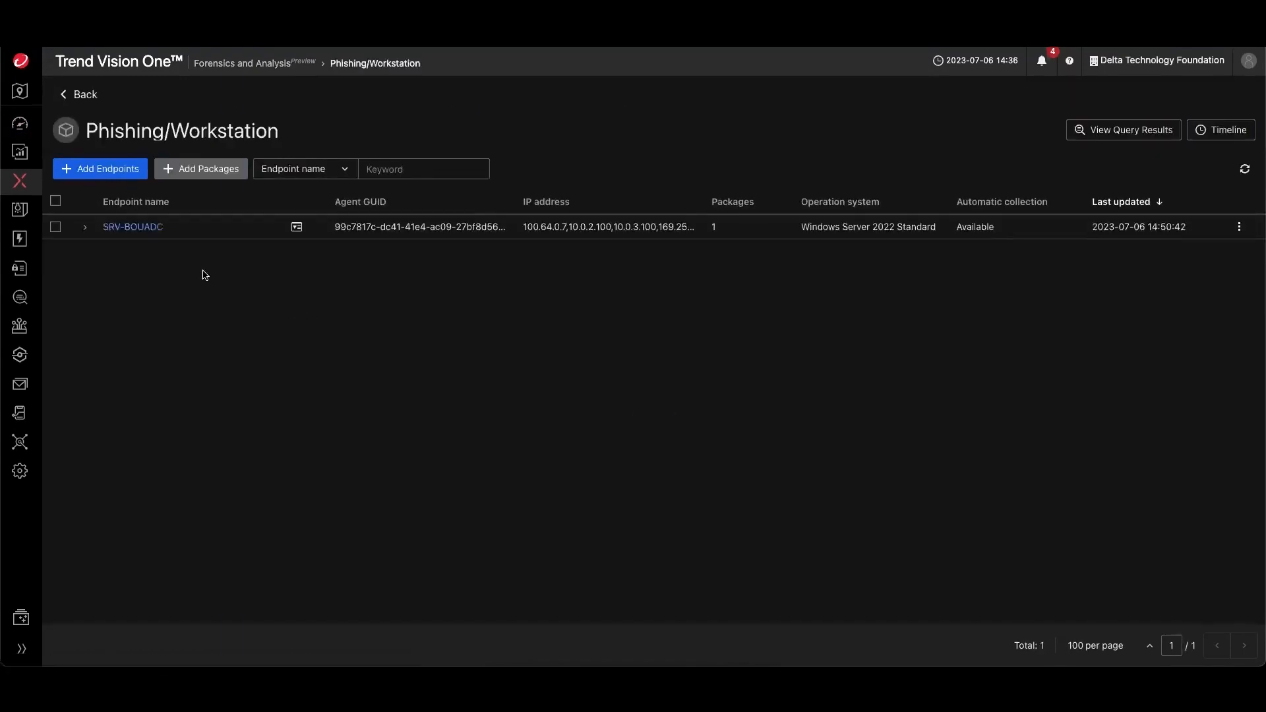
- Select endpoint SRV-BOUADC, expand it and open its evidence package report
{"action": "left_click", "coordinate": [56, 227]}
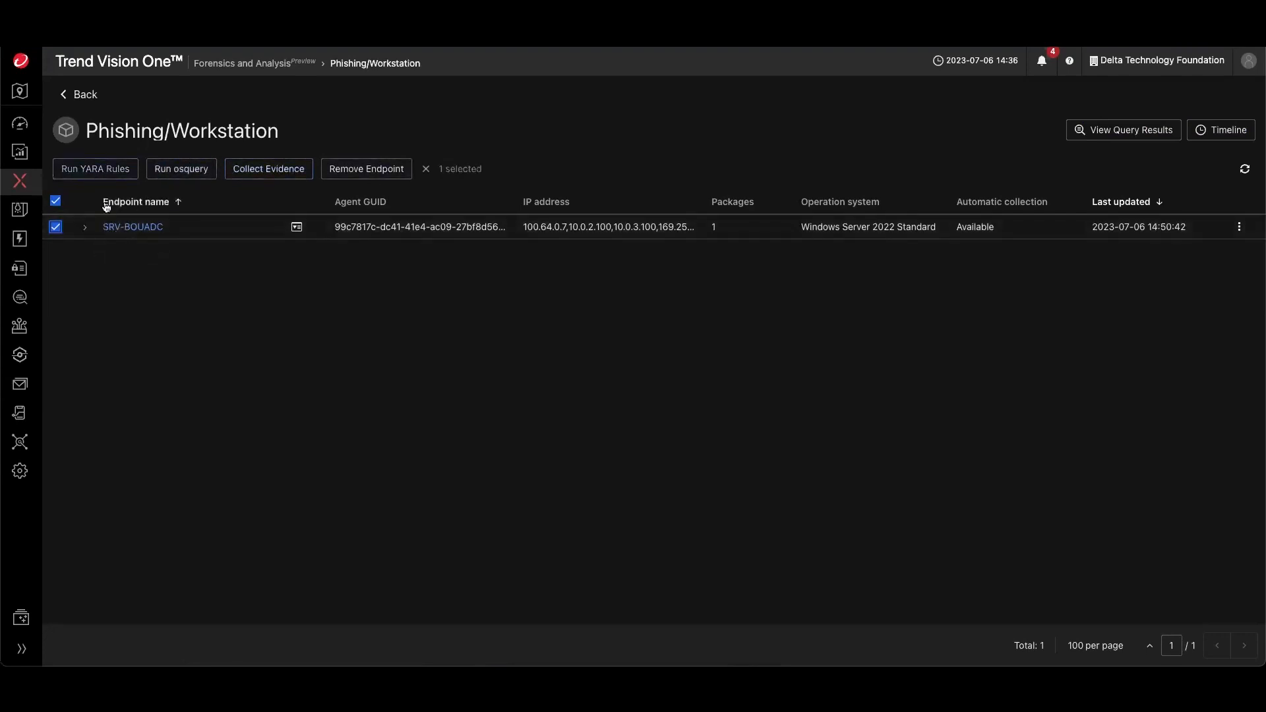
{"action": "left_click", "coordinate": [84, 227]}
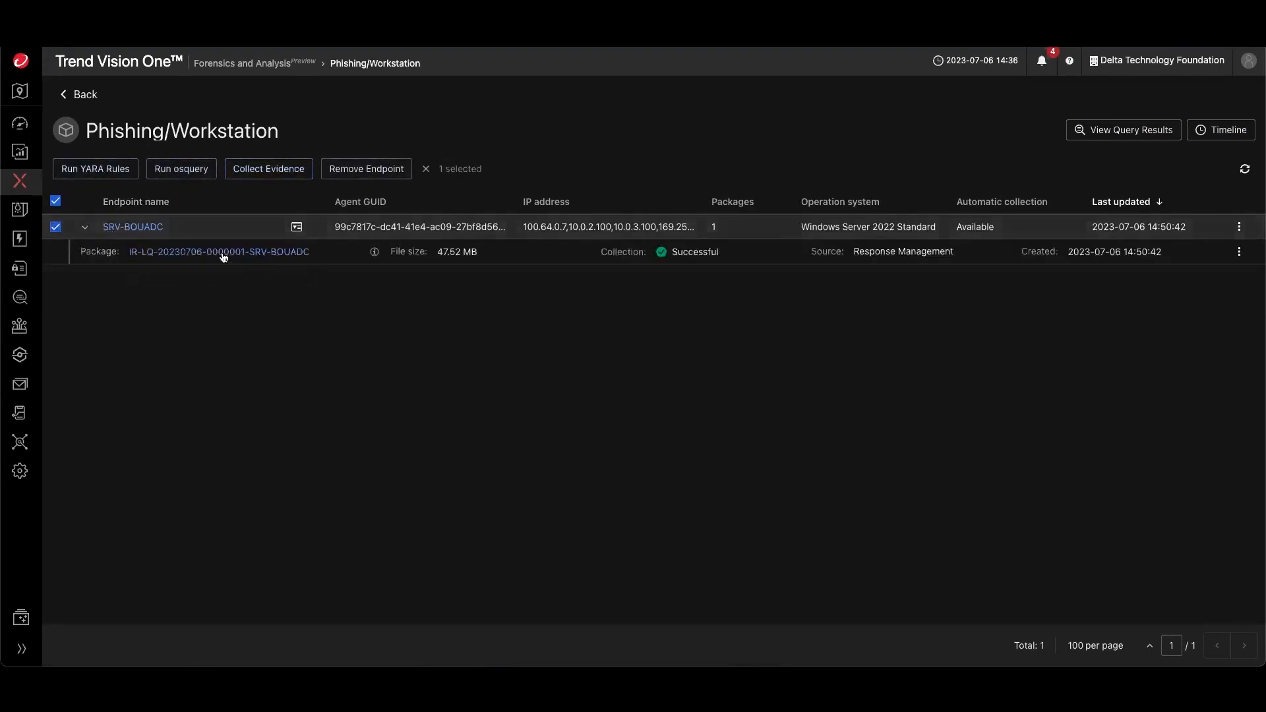
{"action": "left_click", "coordinate": [224, 254]}
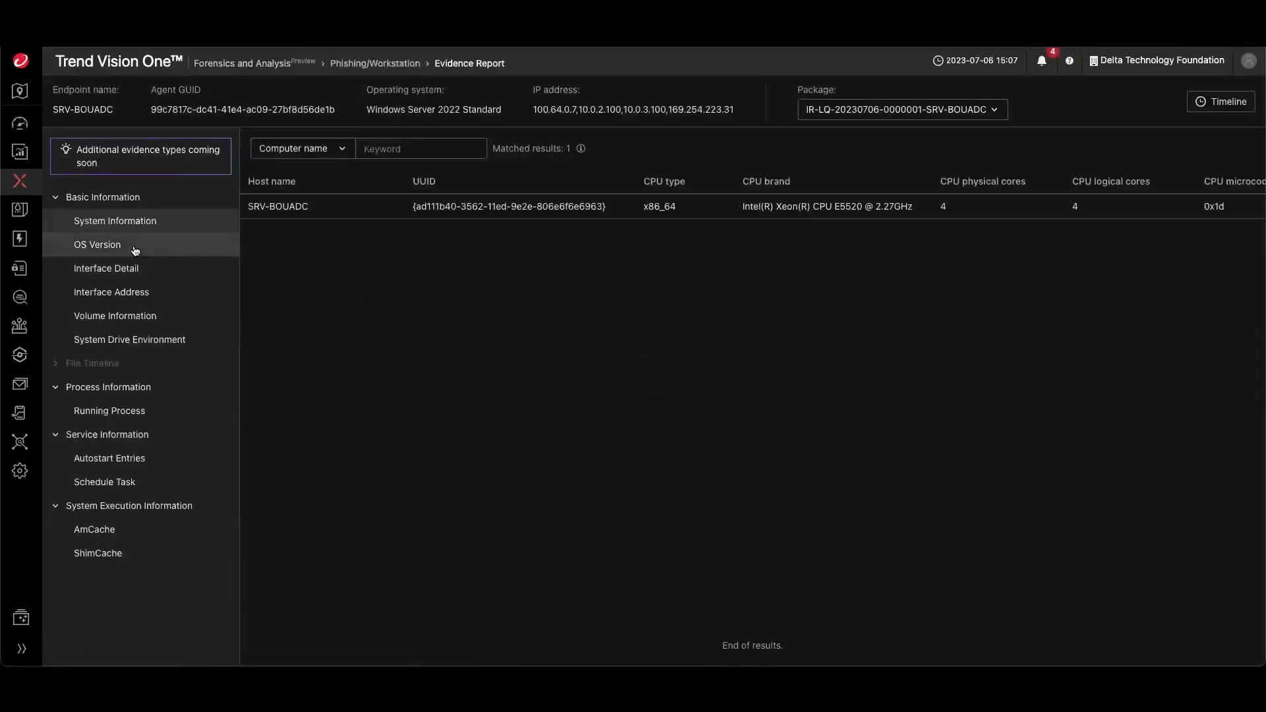
- Browse the OS Version, Interface Detail and Volume Information evidence for the endpoint
{"action": "left_click", "coordinate": [154, 248]}
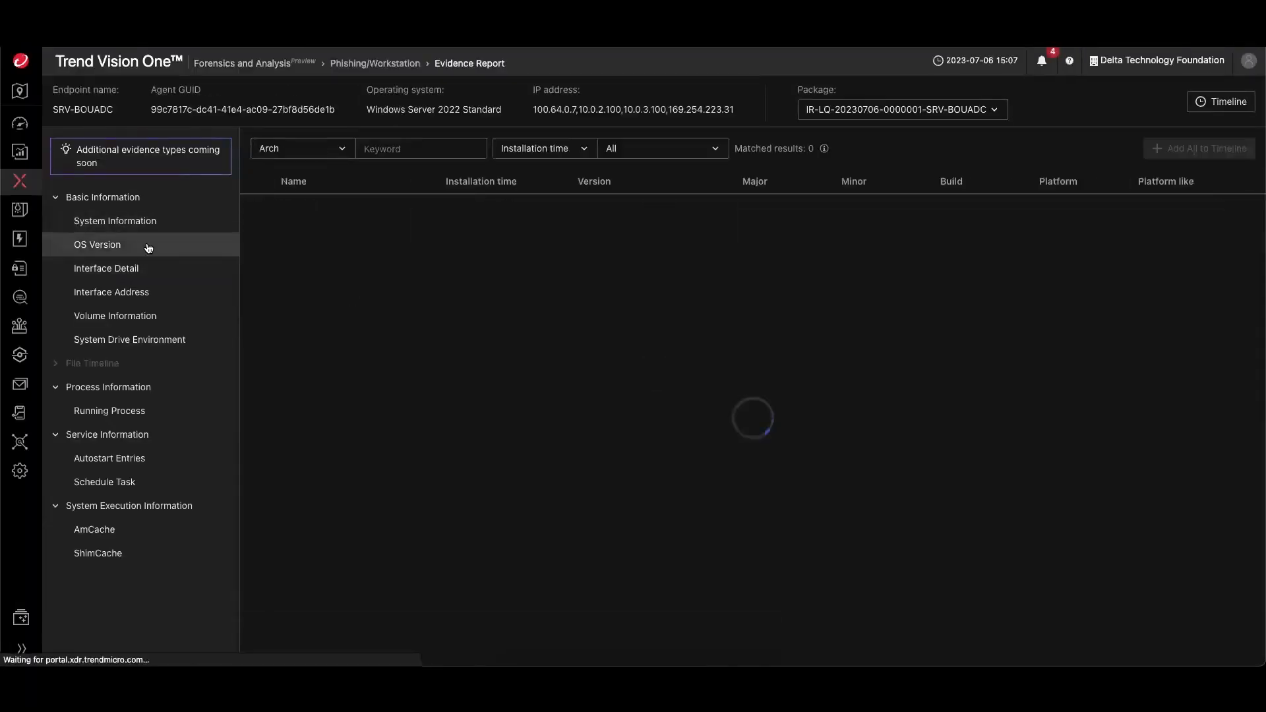
{"action": "left_click", "coordinate": [127, 277]}
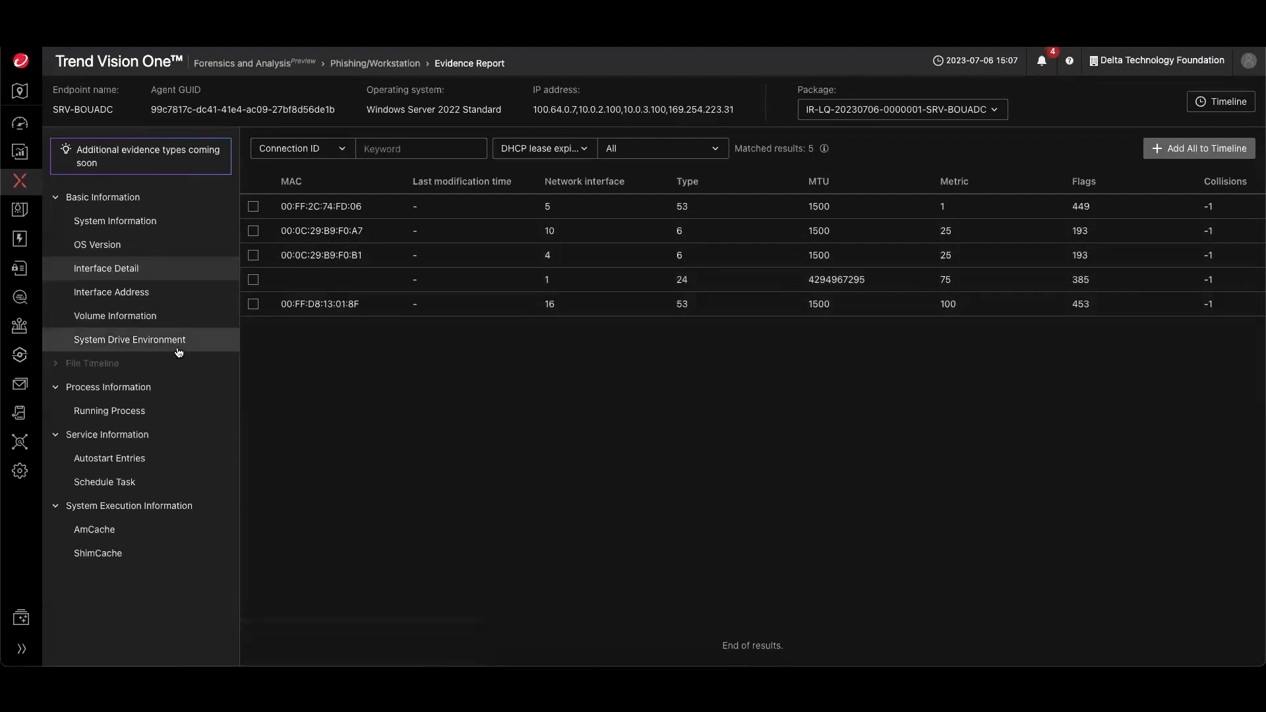
{"action": "left_click", "coordinate": [131, 339]}
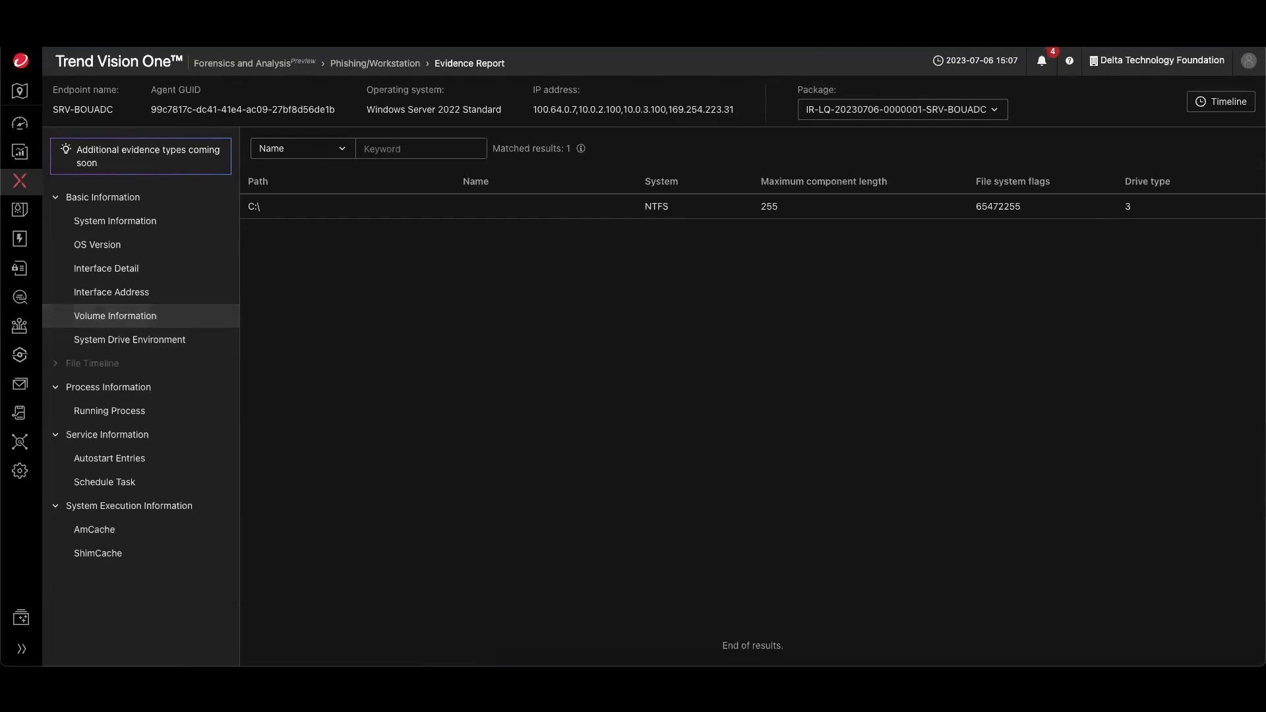
- Return to the Phishing/Workstation workspace in Forensics and Analysis
{"action": "mouse_move", "coordinate": [20, 181]}
{"action": "left_click", "coordinate": [127, 377]}
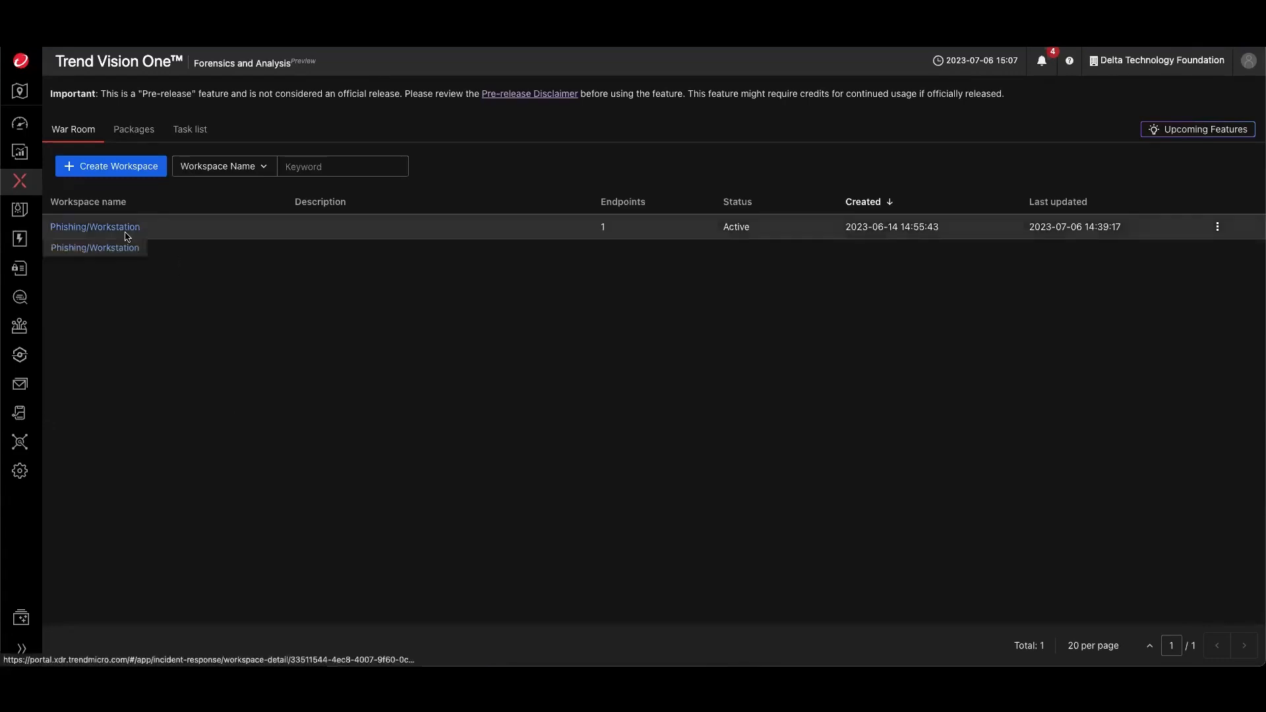
{"action": "left_click", "coordinate": [87, 229]}
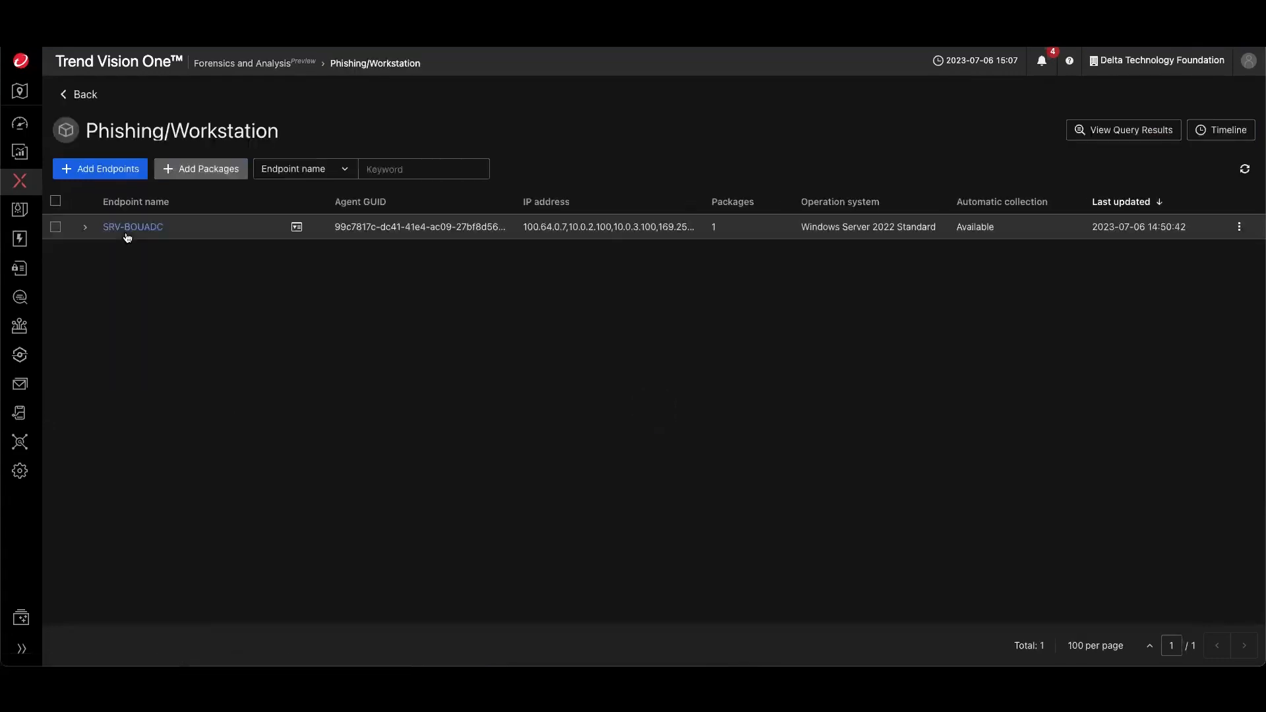
{"action": "left_click", "coordinate": [55, 227]}
{"action": "left_click", "coordinate": [181, 169]}
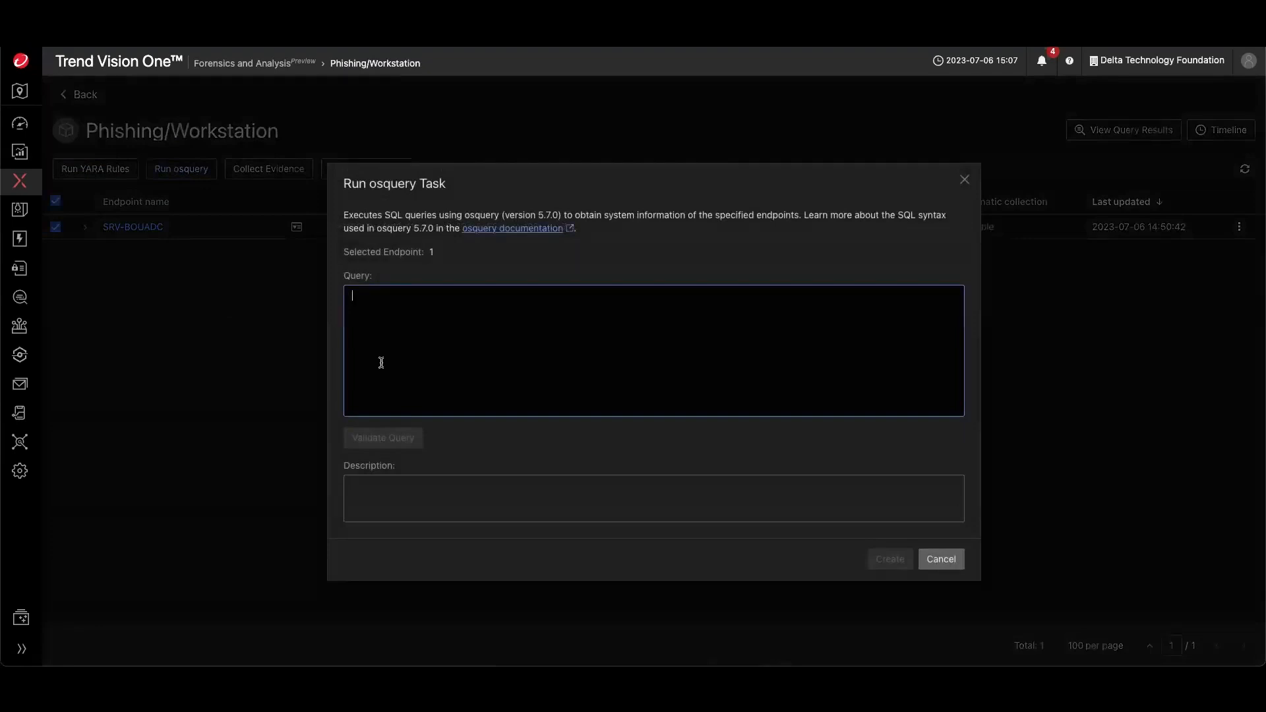
{"action": "left_click", "coordinate": [936, 558]}
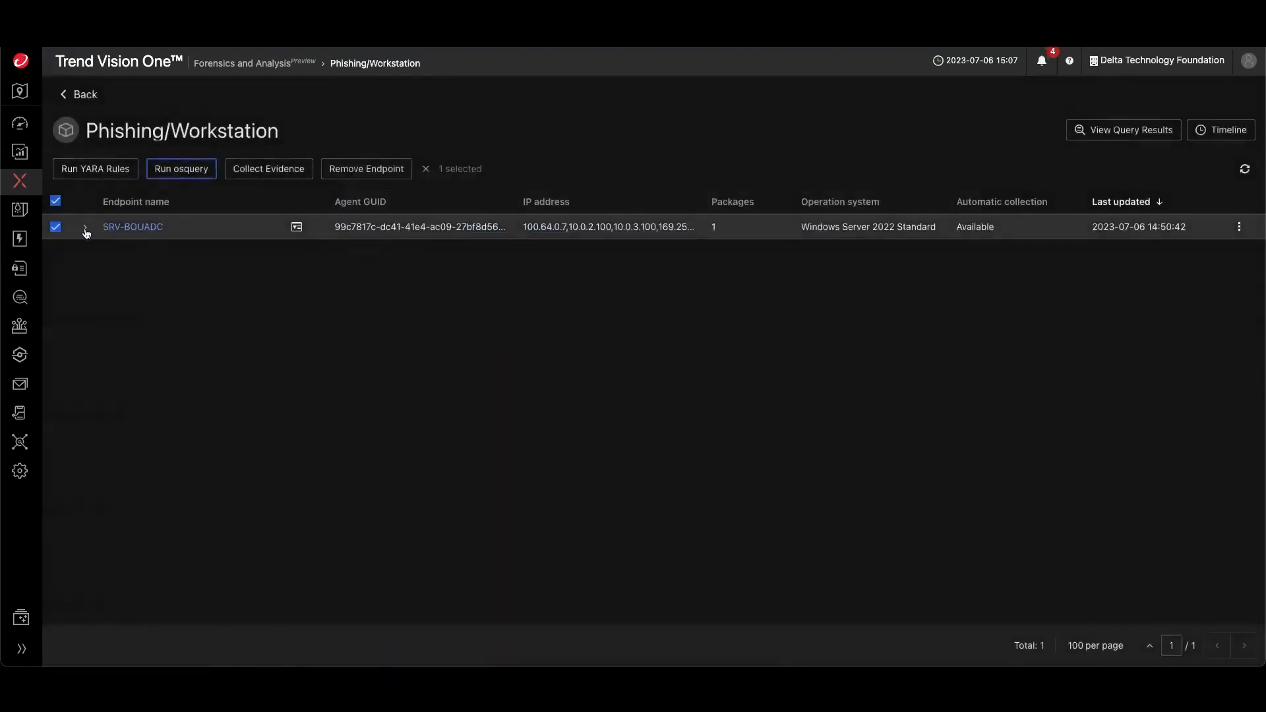
- Expand endpoint SRV-BOUADC and reopen its evidence package report
{"action": "left_click", "coordinate": [85, 229]}
{"action": "left_click", "coordinate": [231, 255]}
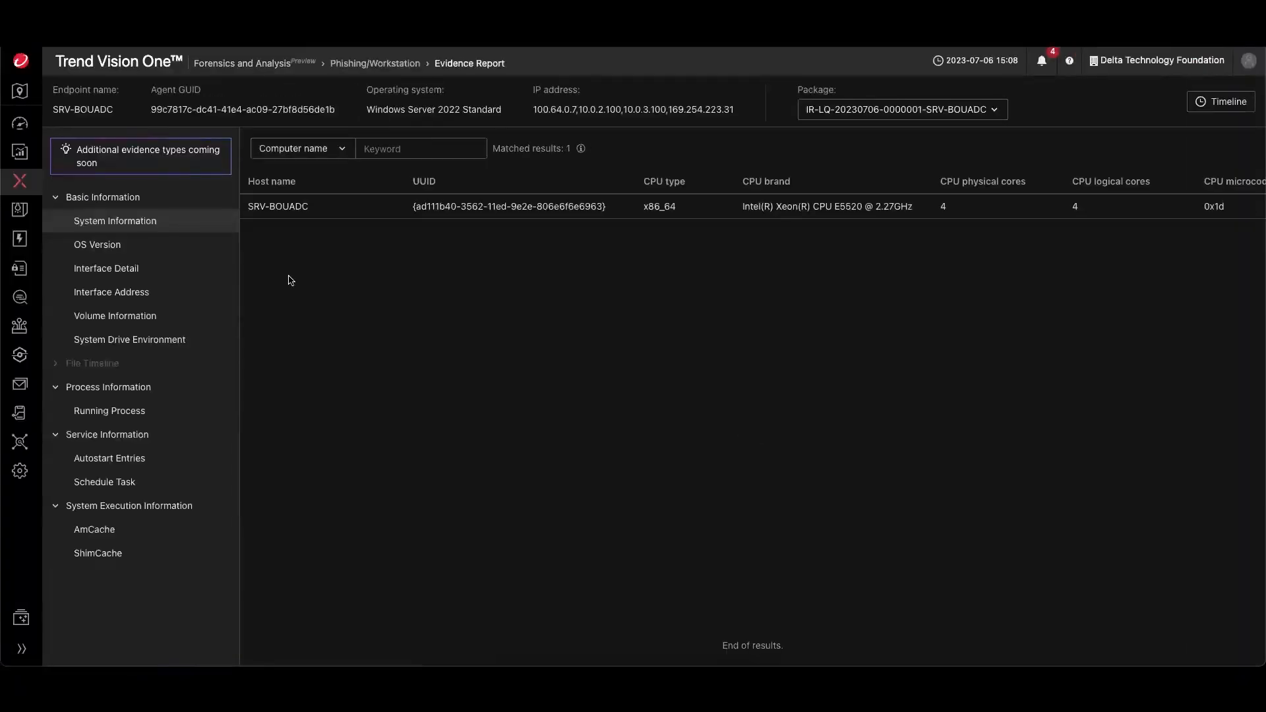
- Open the Endpoint Inventory under Endpoint Security Operations
{"action": "mouse_move", "coordinate": [21, 330]}
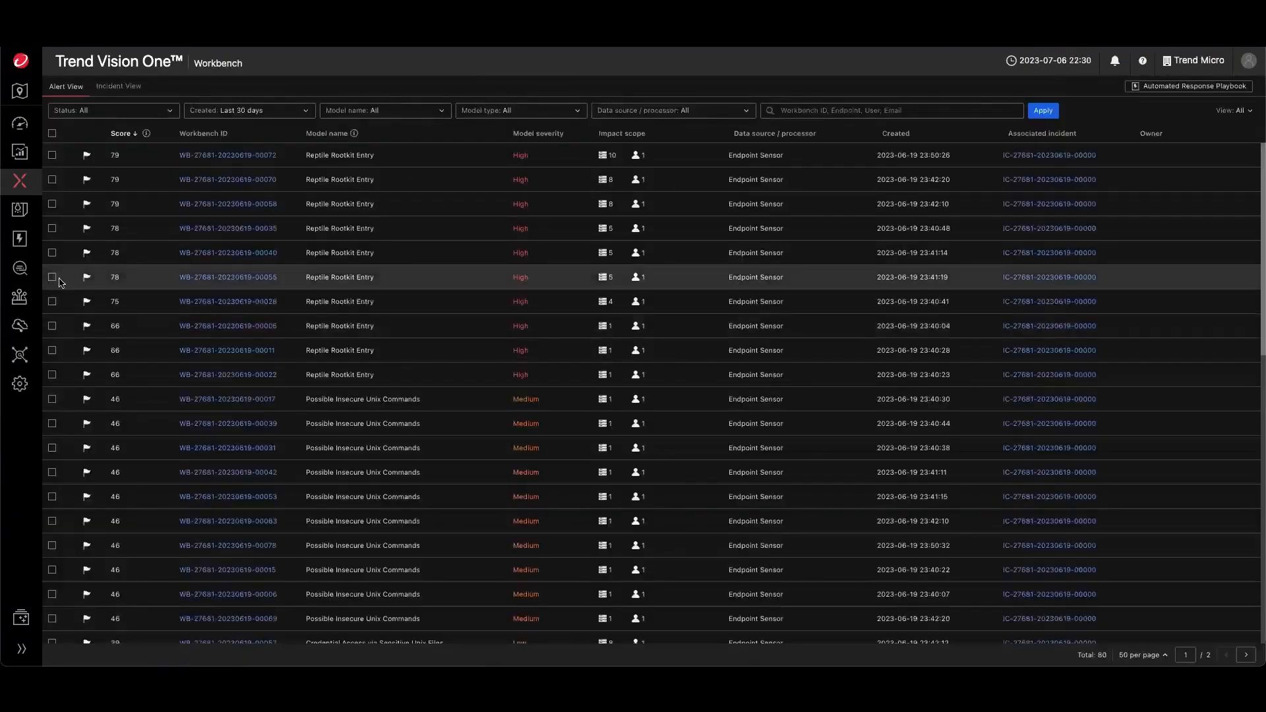
{"action": "mouse_move", "coordinate": [20, 297]}
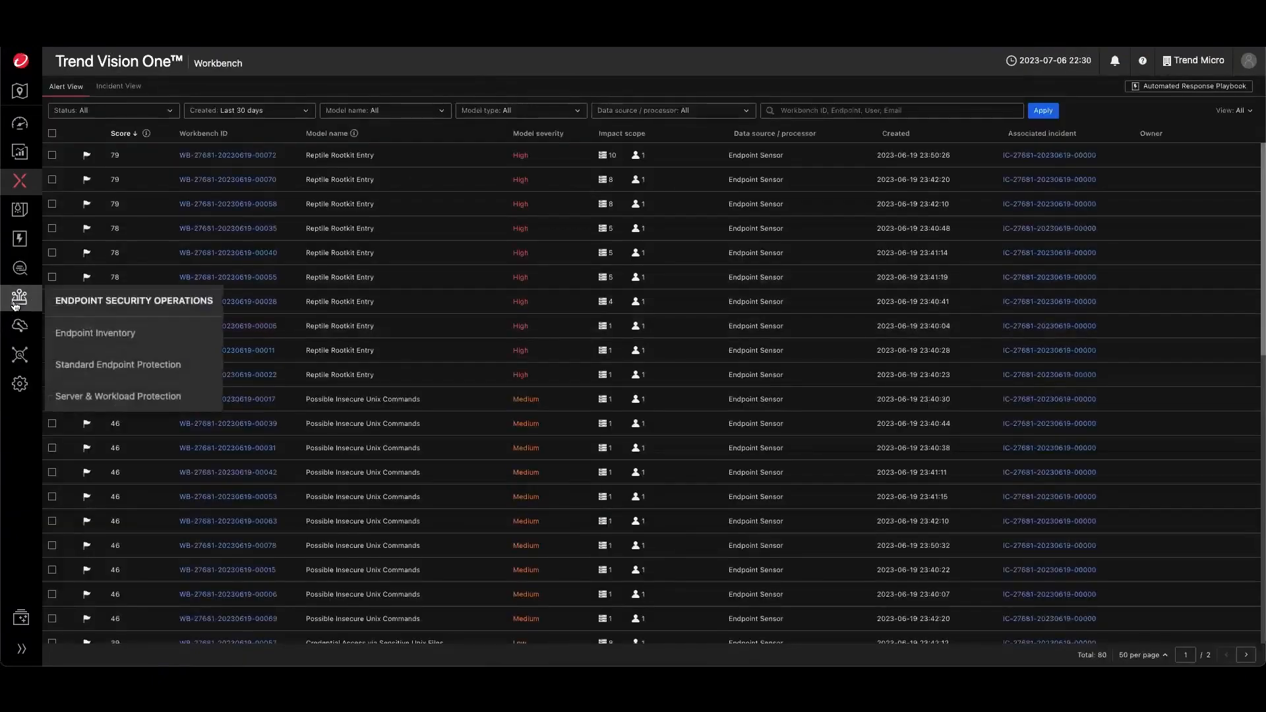
{"action": "left_click", "coordinate": [84, 336]}
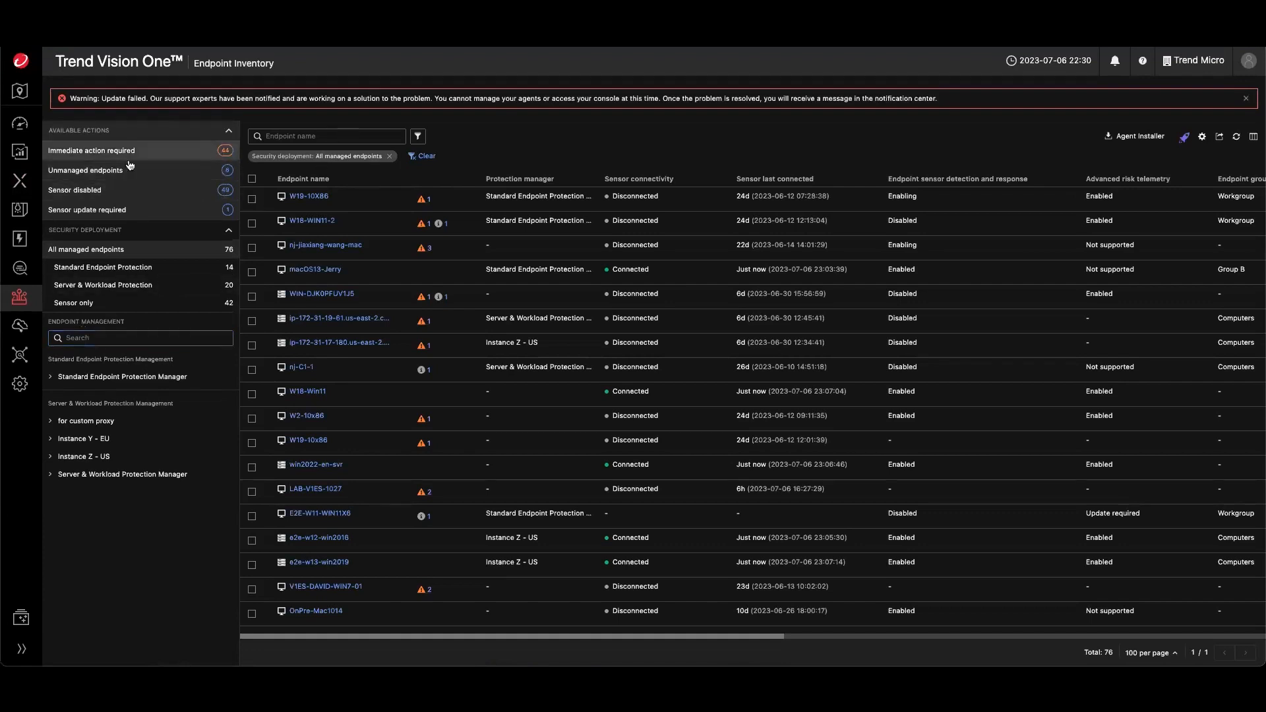
- Browse the endpoint management groups and filter the inventory to the Windows group under Standard Endpoint Protection Manager
{"action": "left_click", "coordinate": [51, 441]}
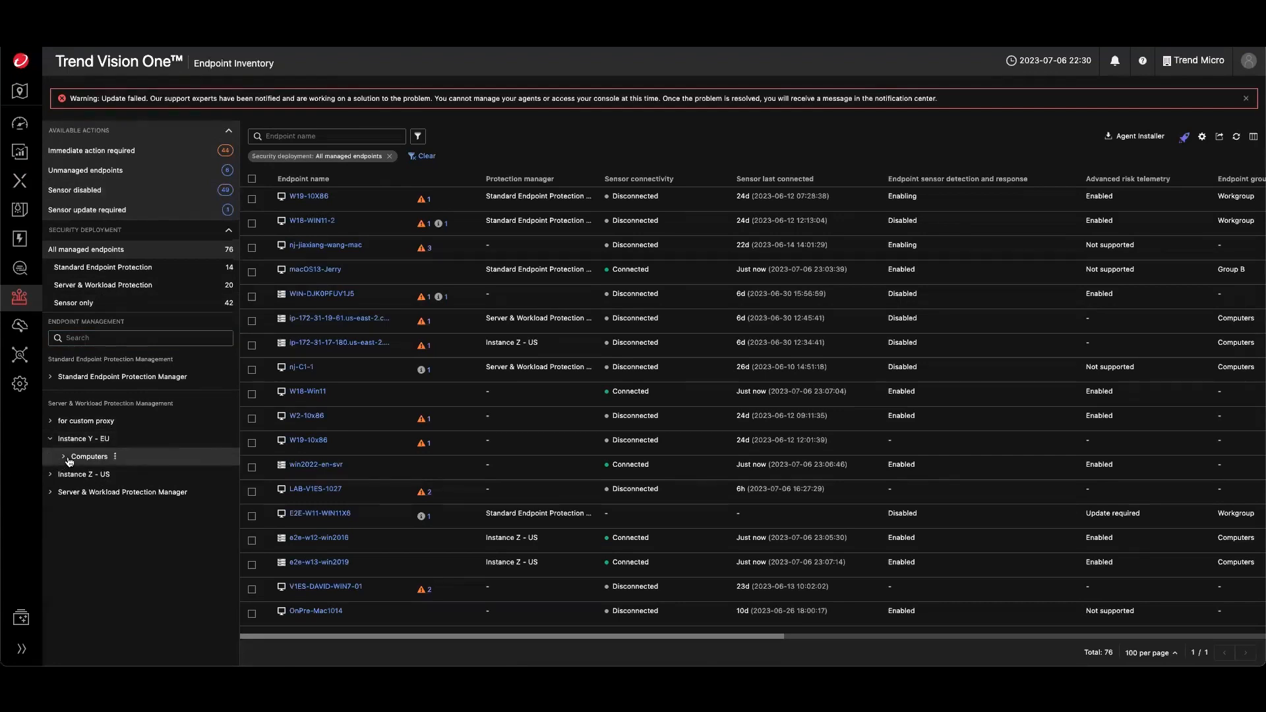
{"action": "left_click", "coordinate": [64, 460]}
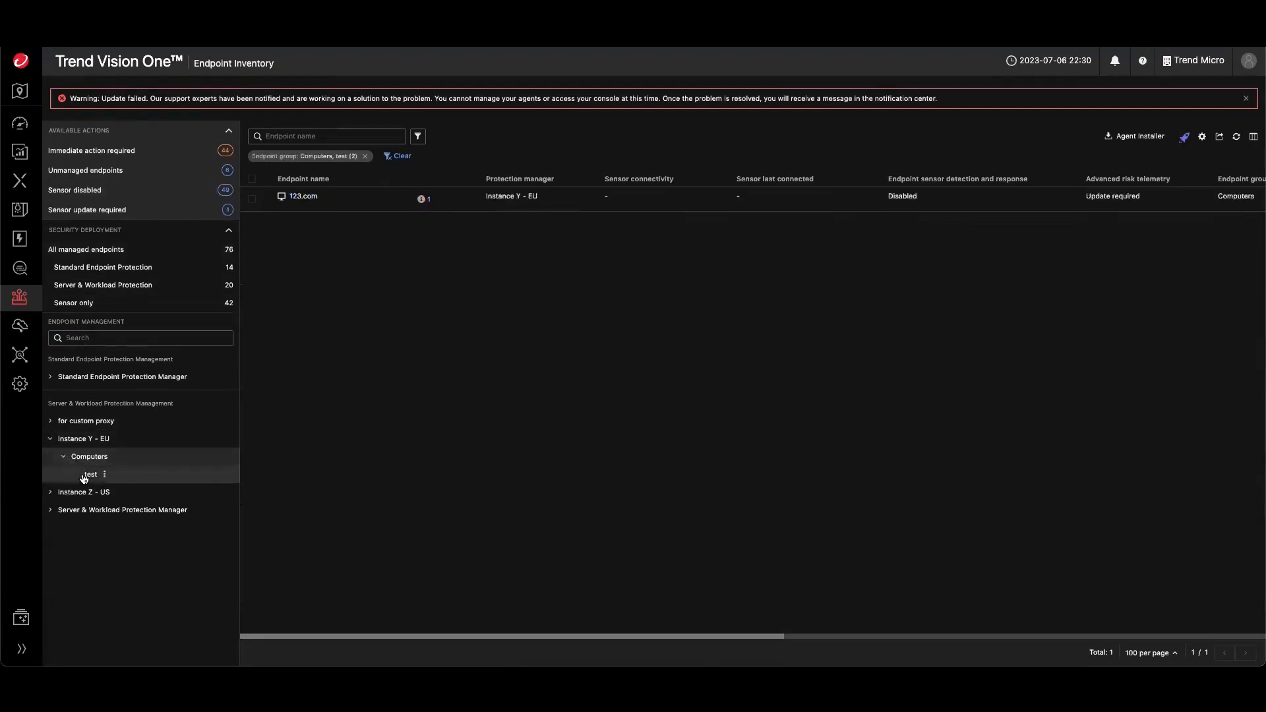
{"action": "left_click", "coordinate": [64, 456]}
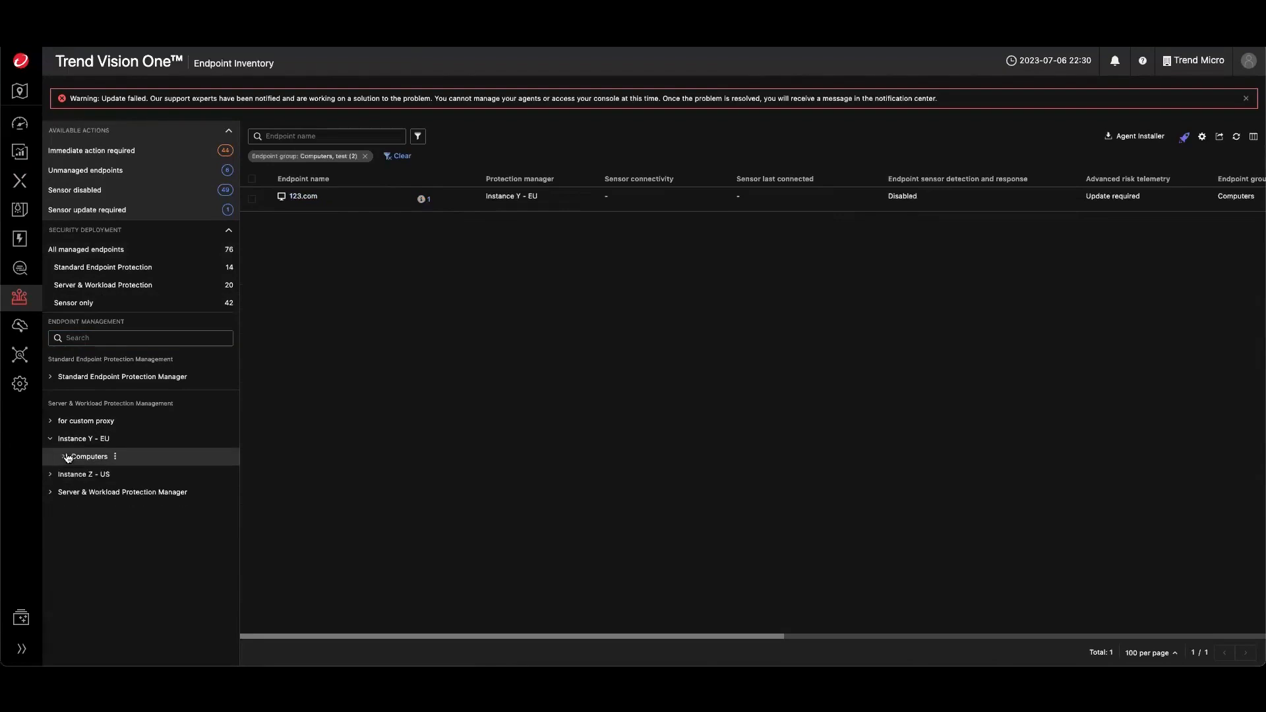
{"action": "left_click", "coordinate": [74, 439]}
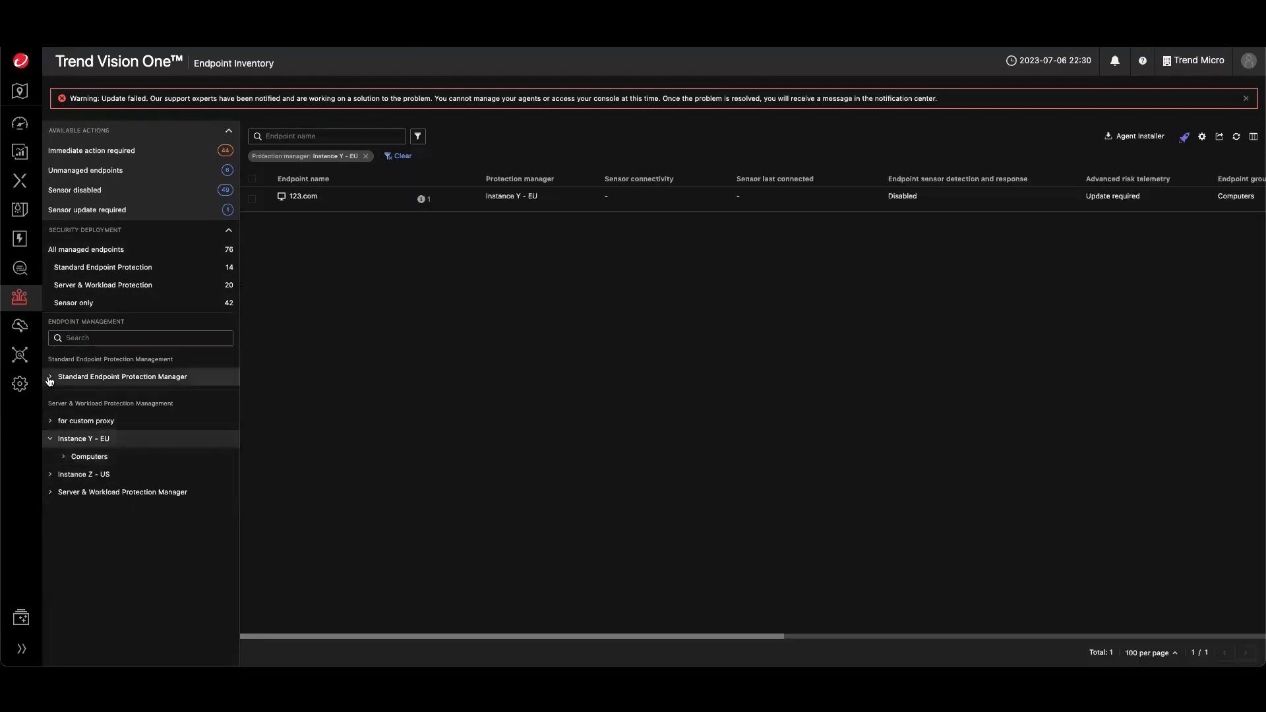
{"action": "left_click", "coordinate": [50, 377]}
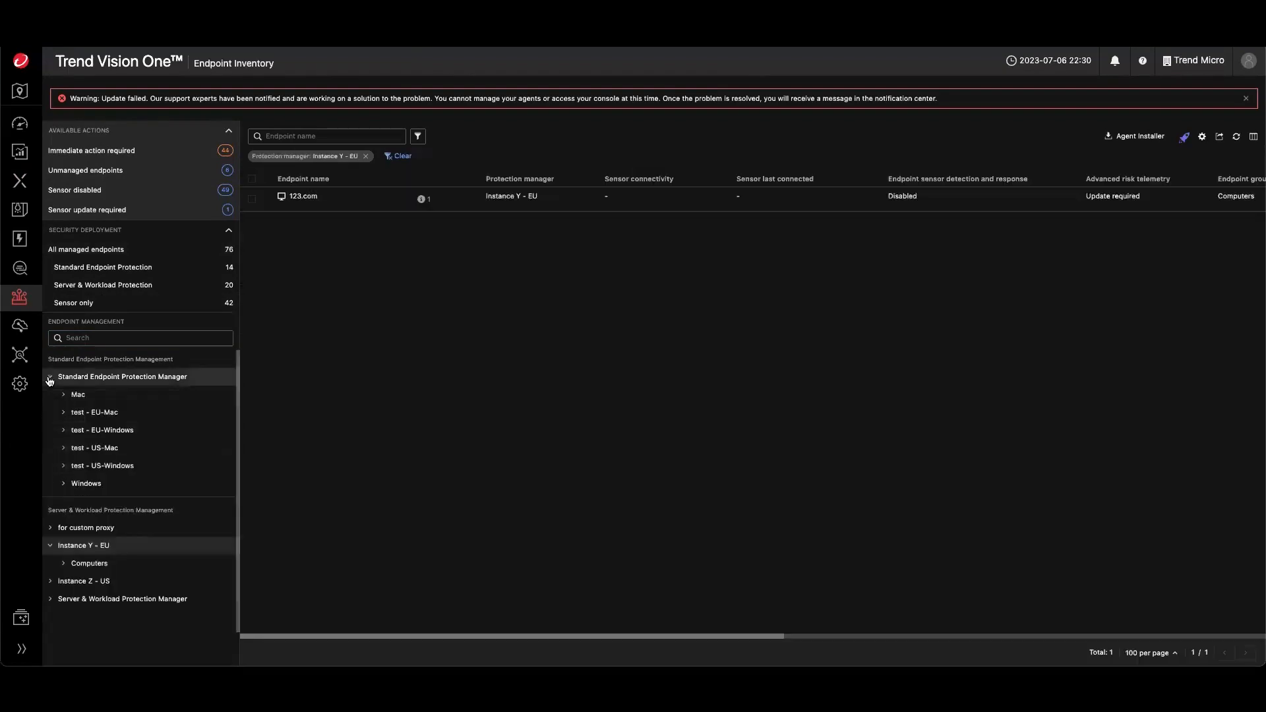
{"action": "left_click", "coordinate": [81, 485]}
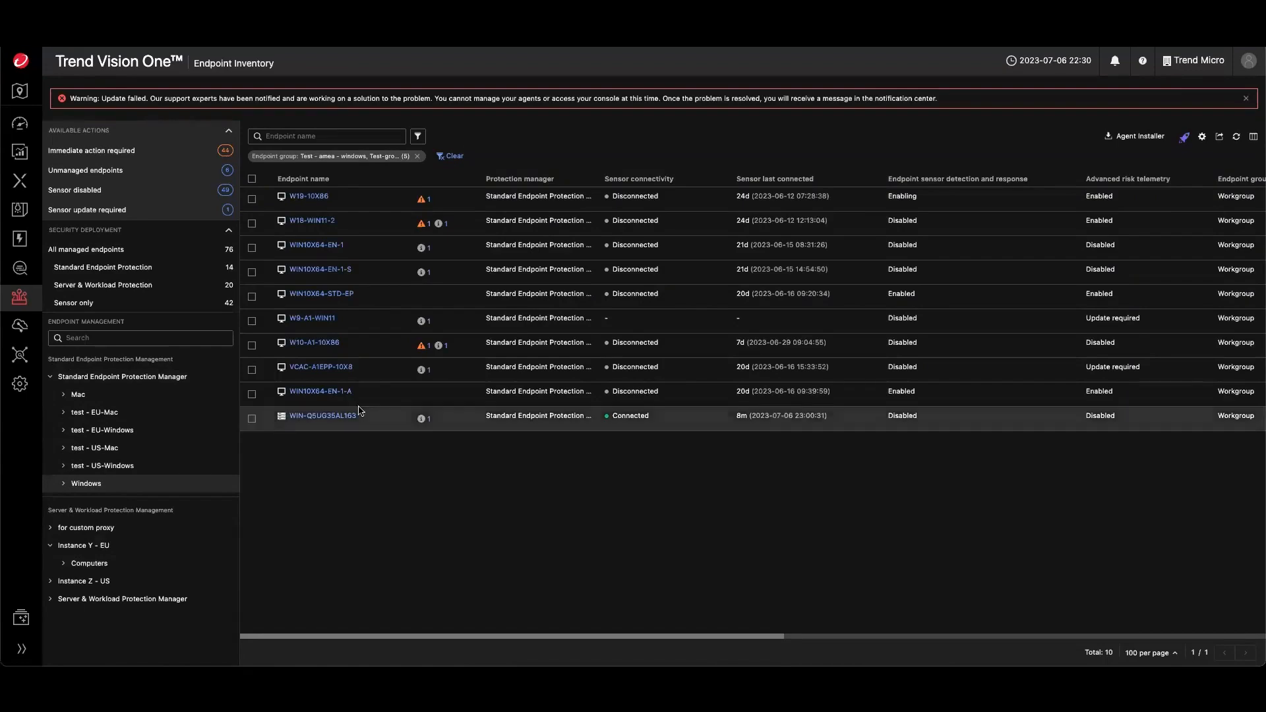
- Open the detailed profile of endpoint W19-10X86 and review its Basic and Policy information
{"action": "left_click", "coordinate": [302, 197]}
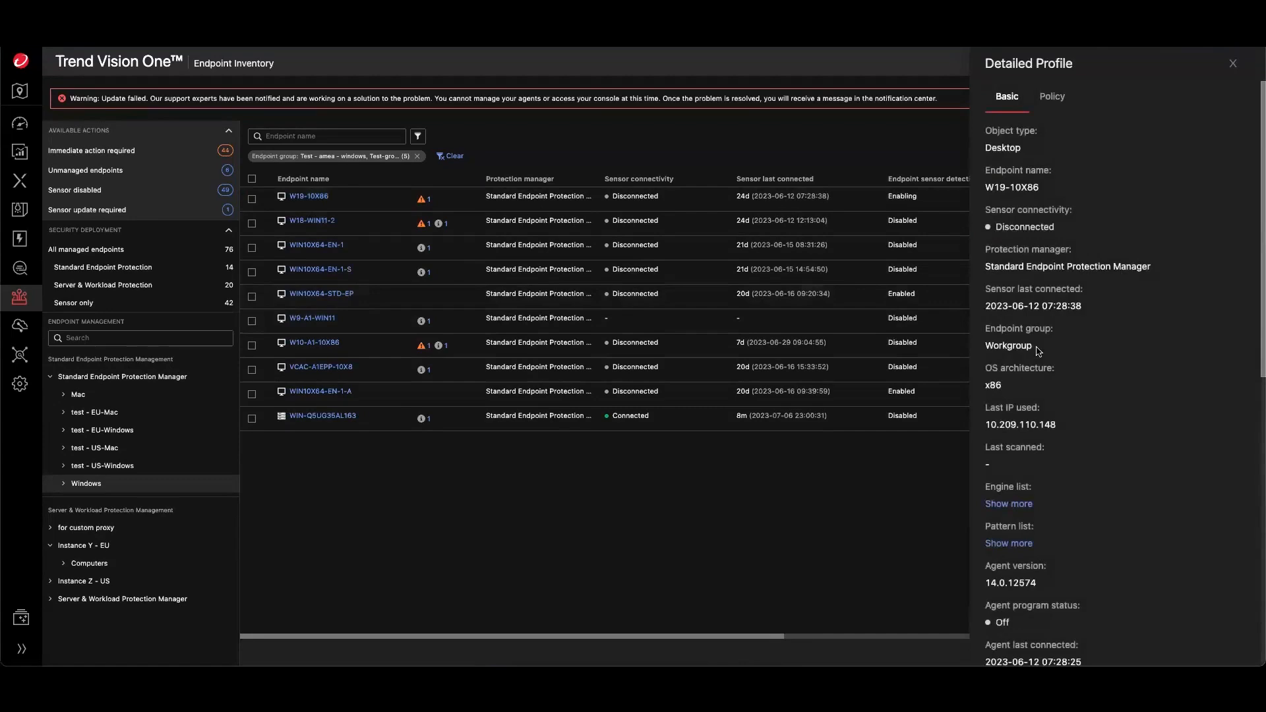
{"action": "scroll", "coordinate": [1035, 402], "scroll_direction": "down", "scroll_amount": 1}
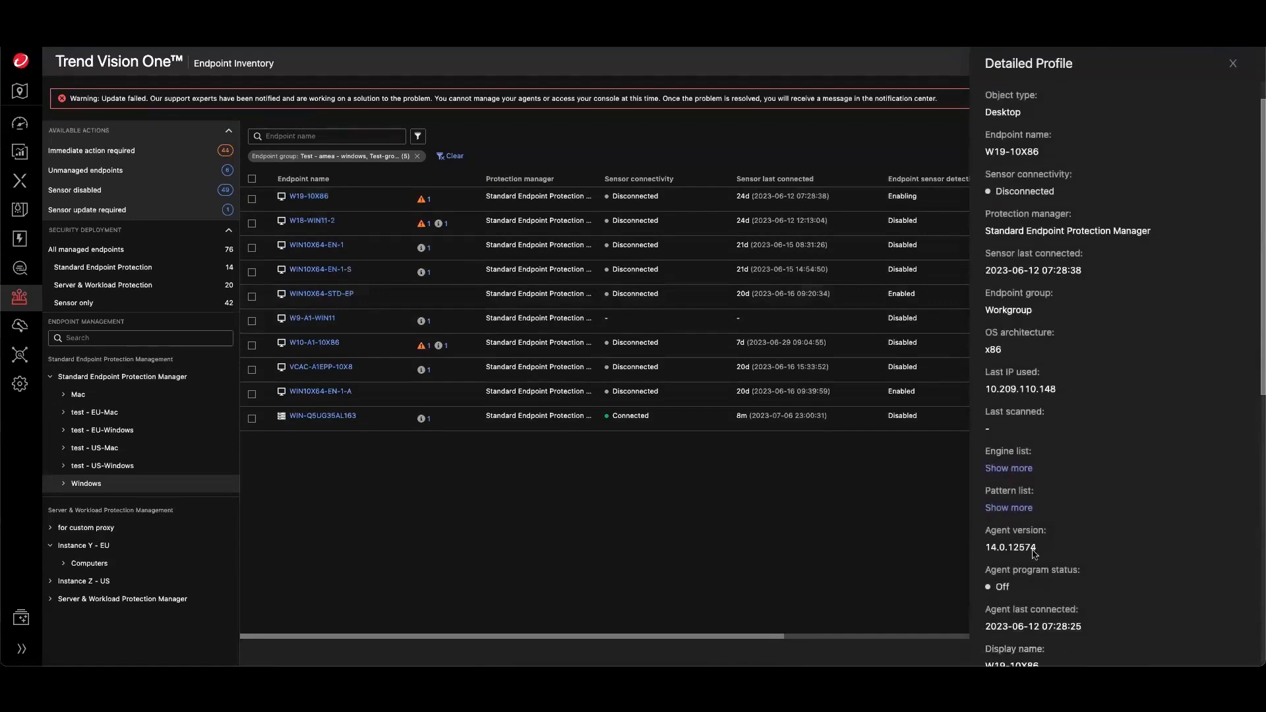
{"action": "scroll", "coordinate": [1029, 550], "scroll_direction": "up", "scroll_amount": 1}
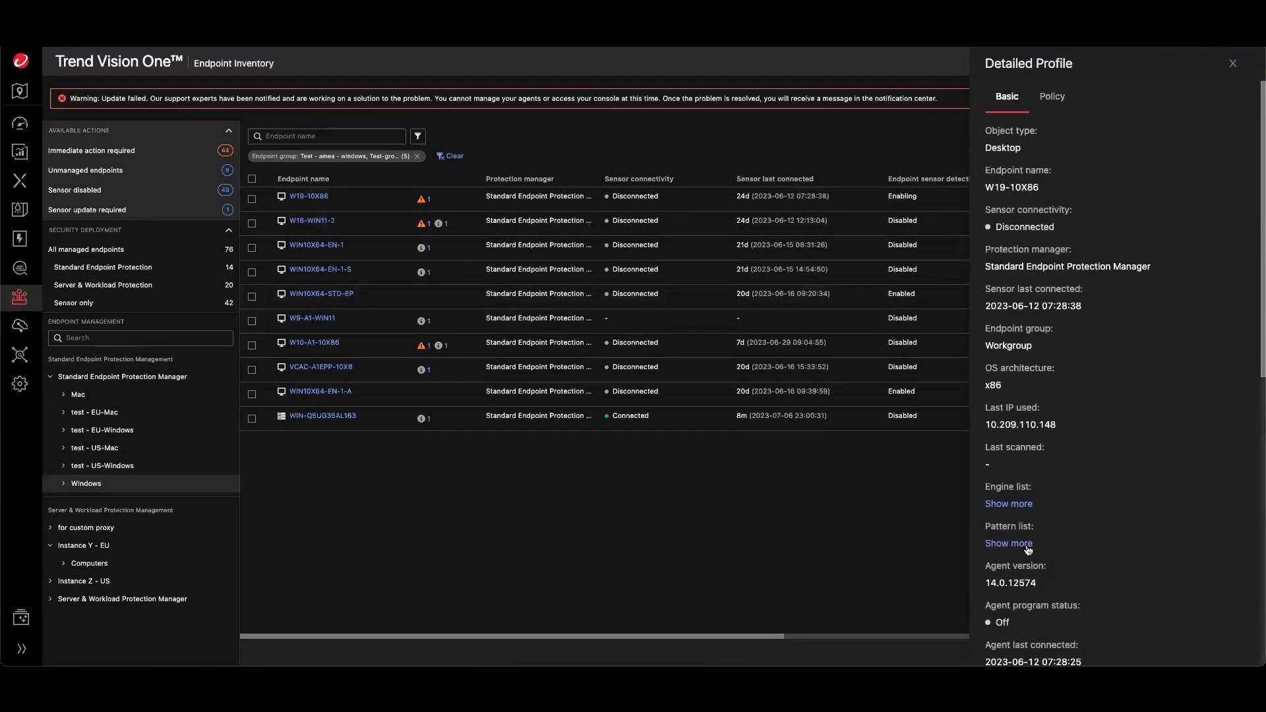
{"action": "left_click", "coordinate": [1052, 100]}
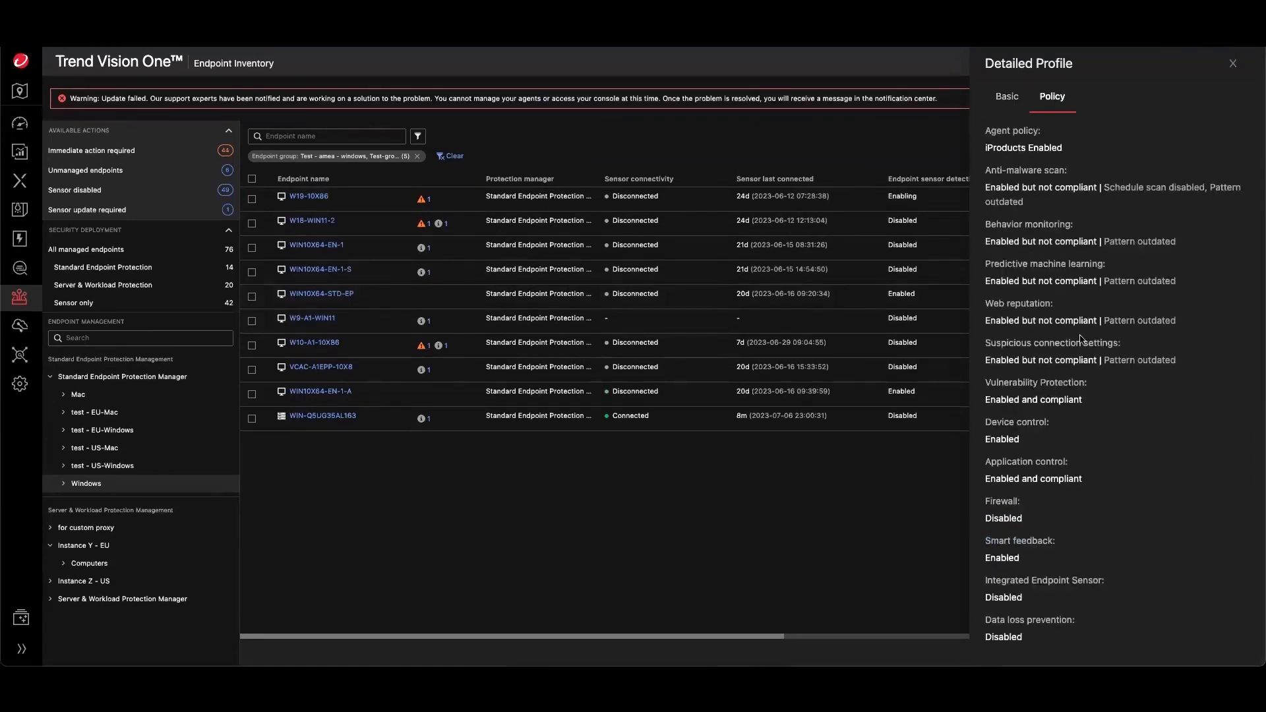
{"action": "left_click", "coordinate": [1232, 66]}
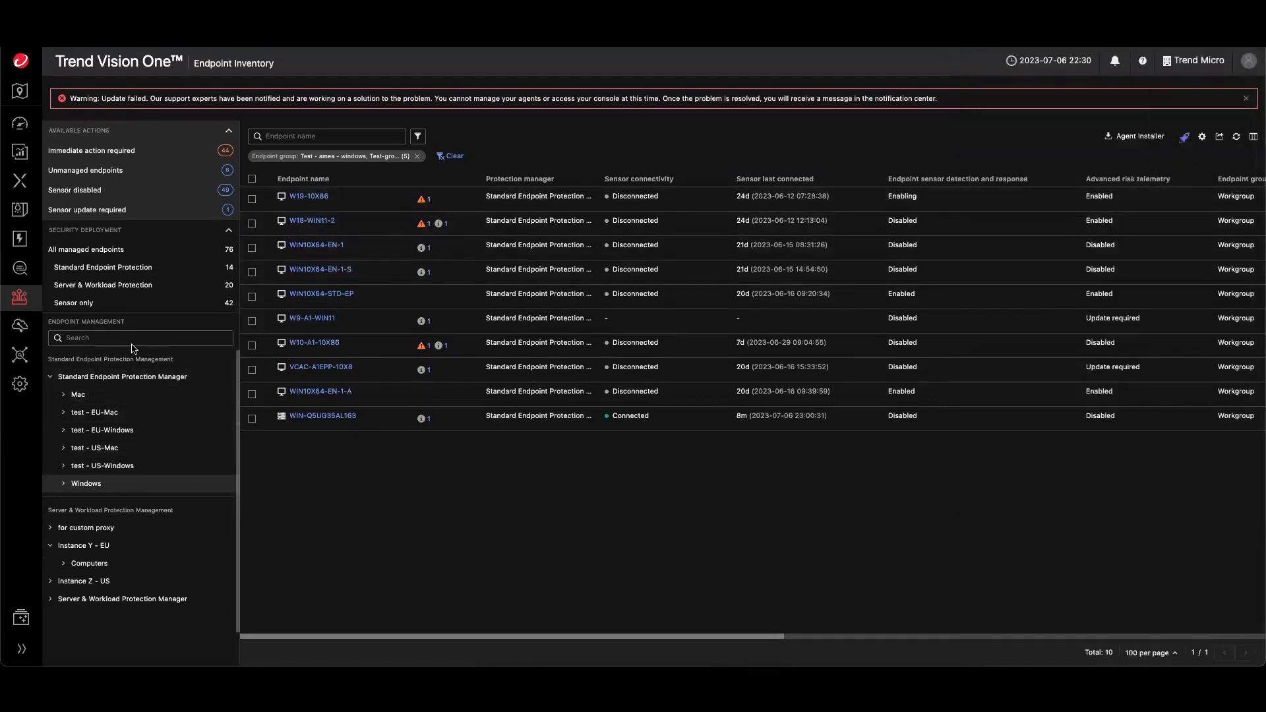
- Filter to endpoints needing immediate action and review W18-WIN11-2's detailed profile and recommended actions
{"action": "left_click", "coordinate": [111, 157]}
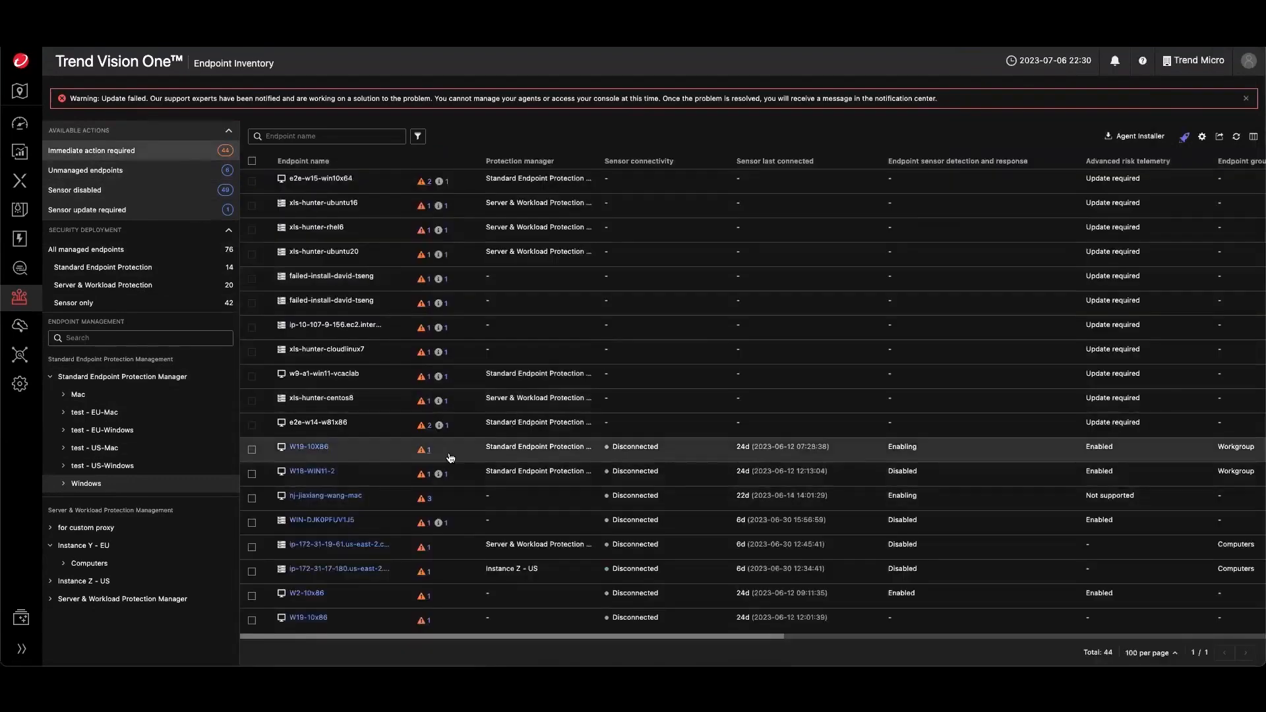
{"action": "left_click", "coordinate": [307, 471]}
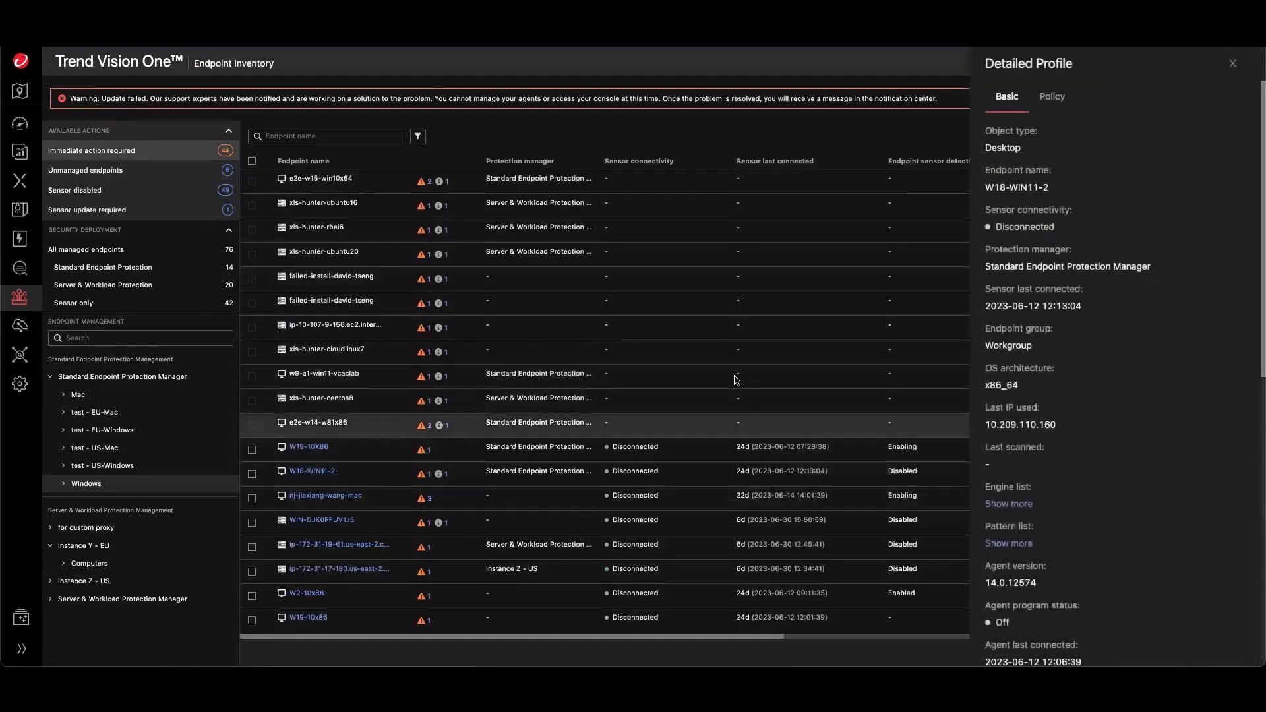
{"action": "left_click", "coordinate": [1233, 63]}
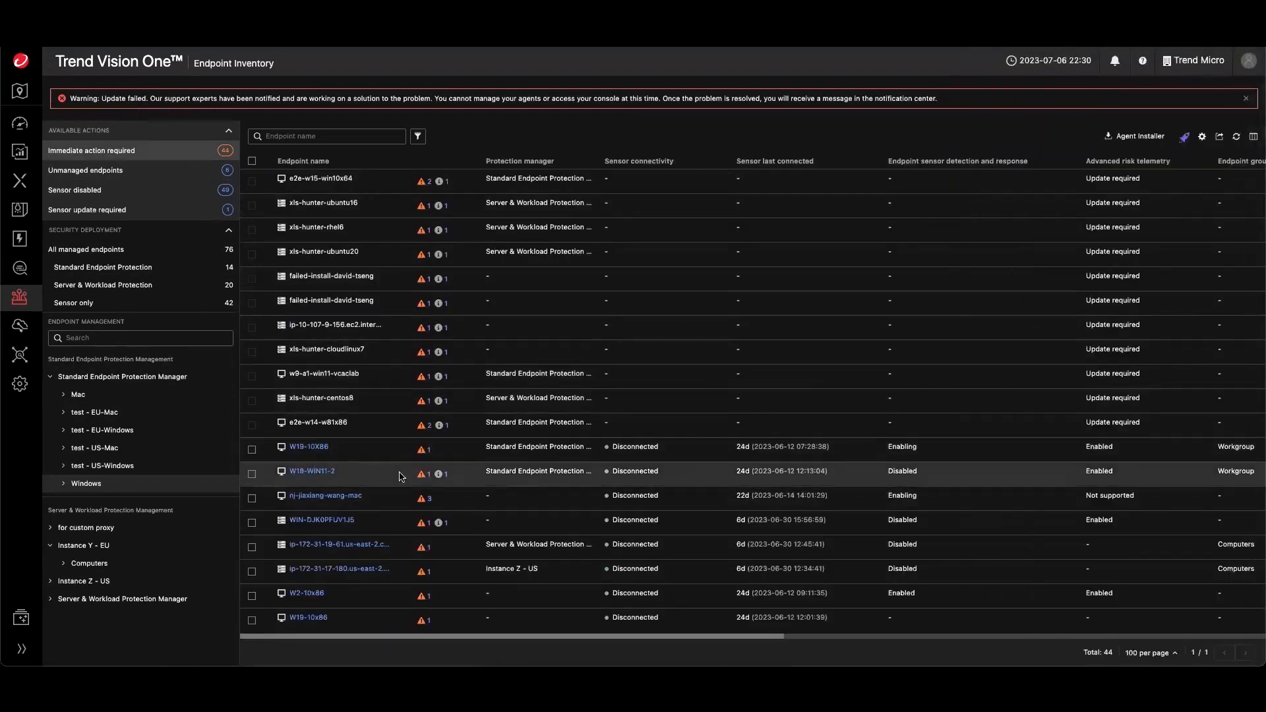
{"action": "left_click", "coordinate": [423, 478]}
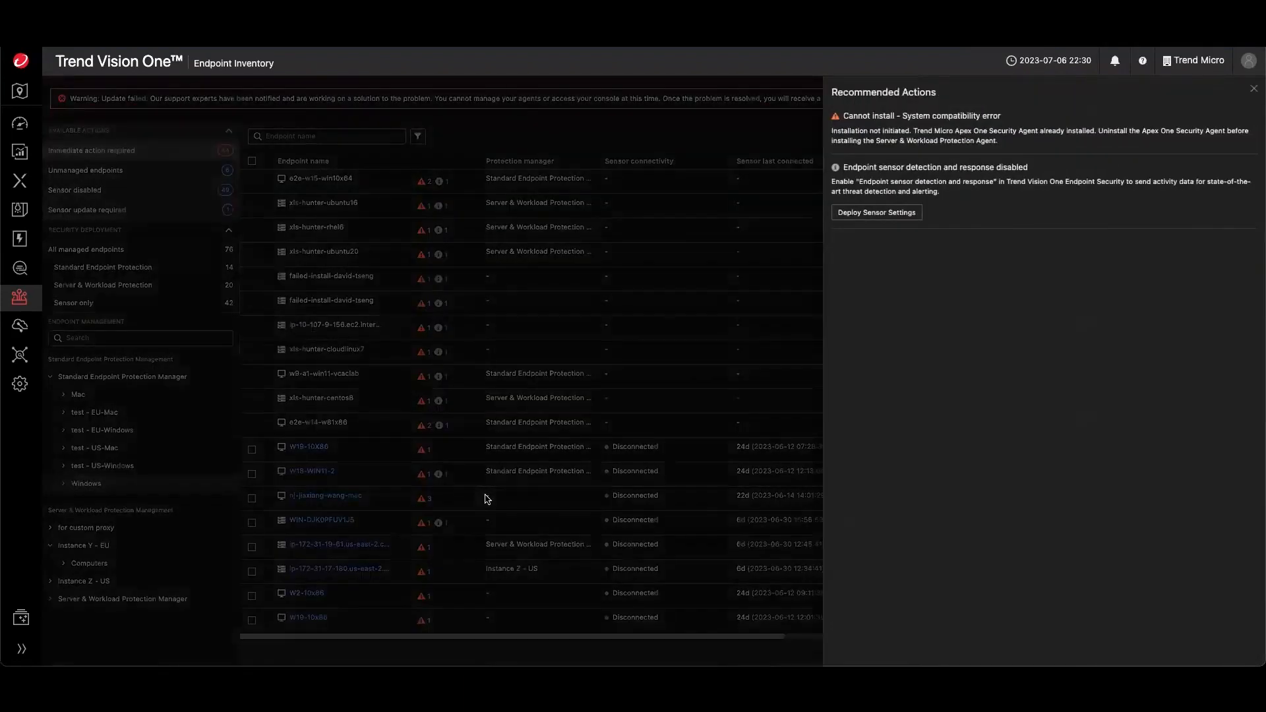
{"action": "left_click", "coordinate": [1254, 90]}
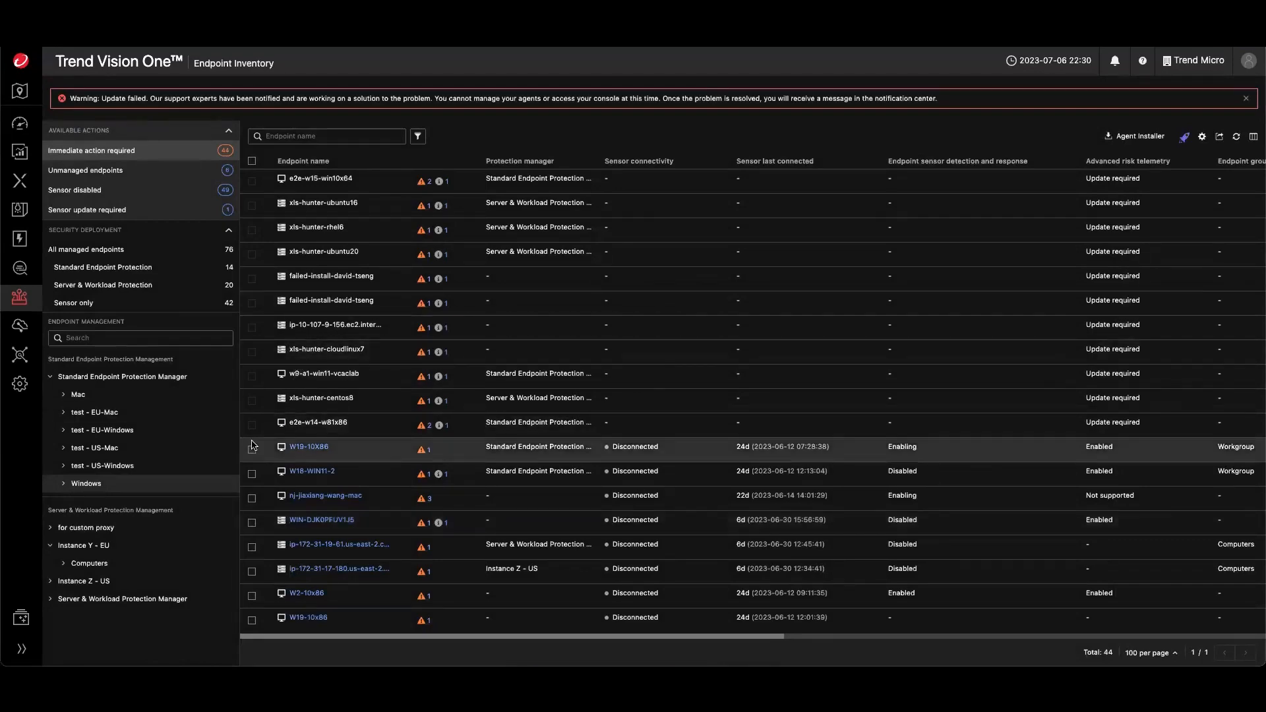
- Show all managed endpoints and select the first three endpoints in the list
{"action": "scroll", "coordinate": [252, 445], "scroll_direction": "down", "scroll_amount": 5}
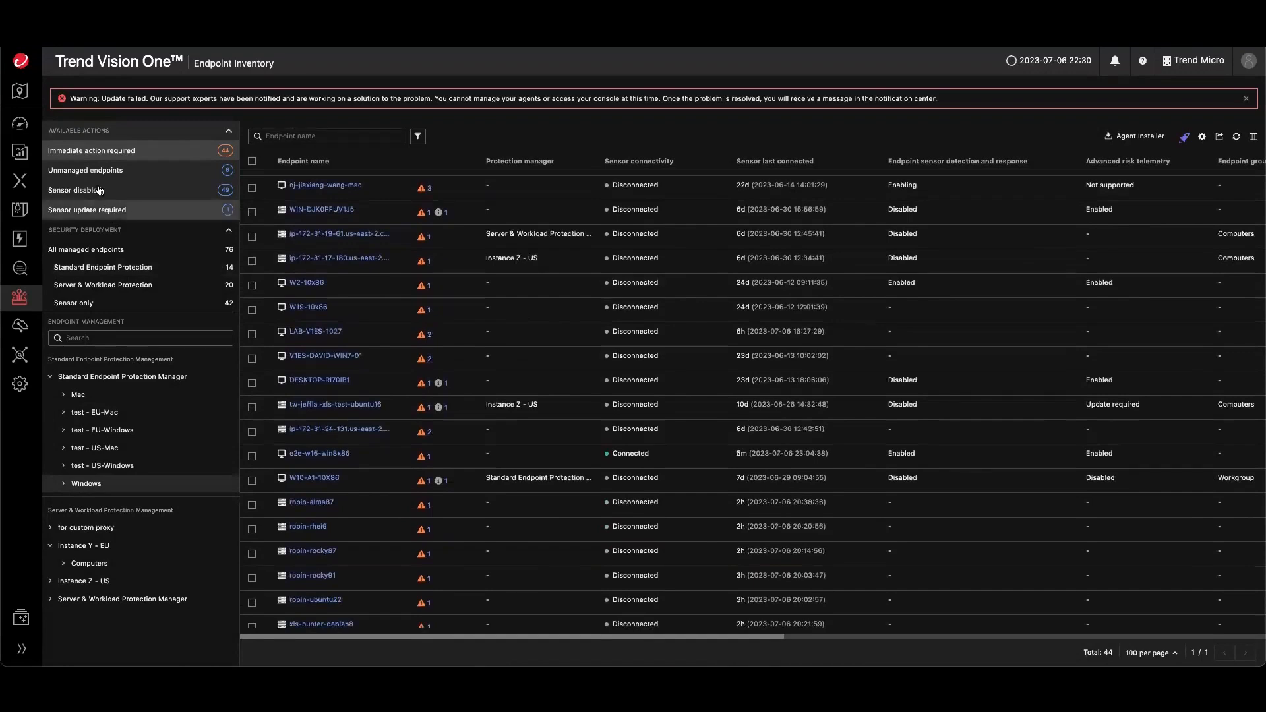
{"action": "left_click", "coordinate": [107, 252]}
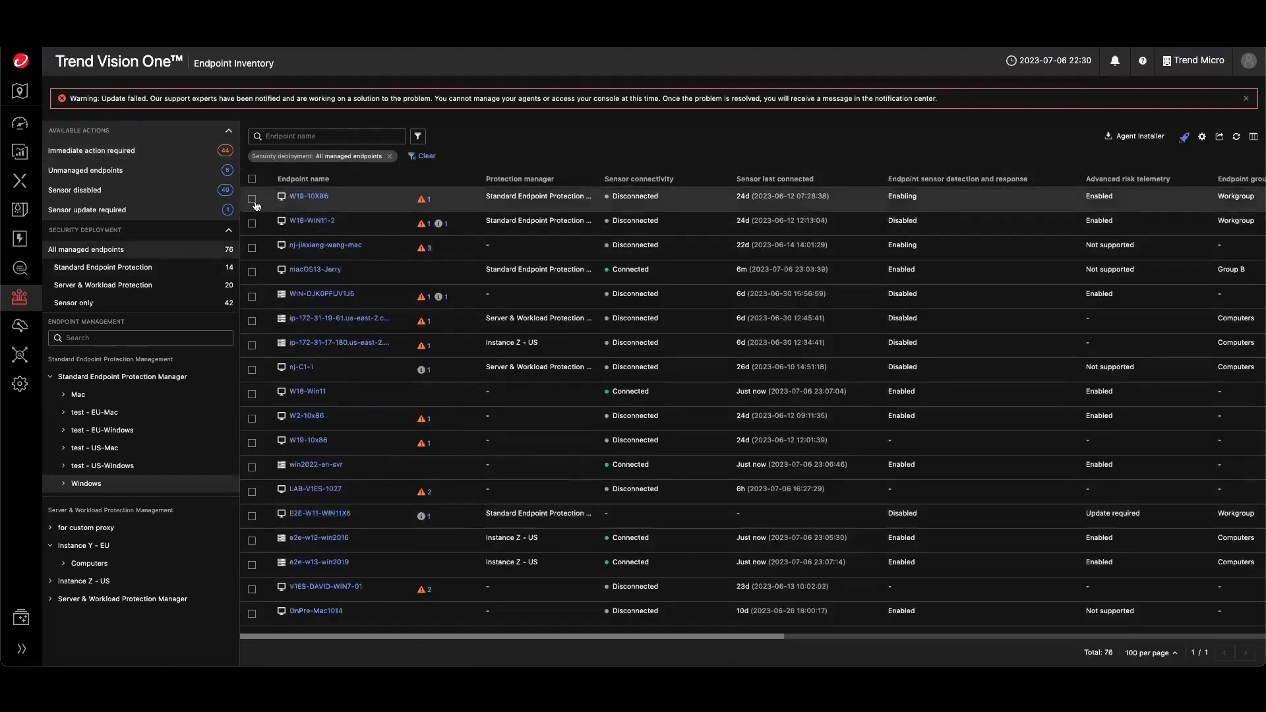
{"action": "left_click", "coordinate": [252, 199]}
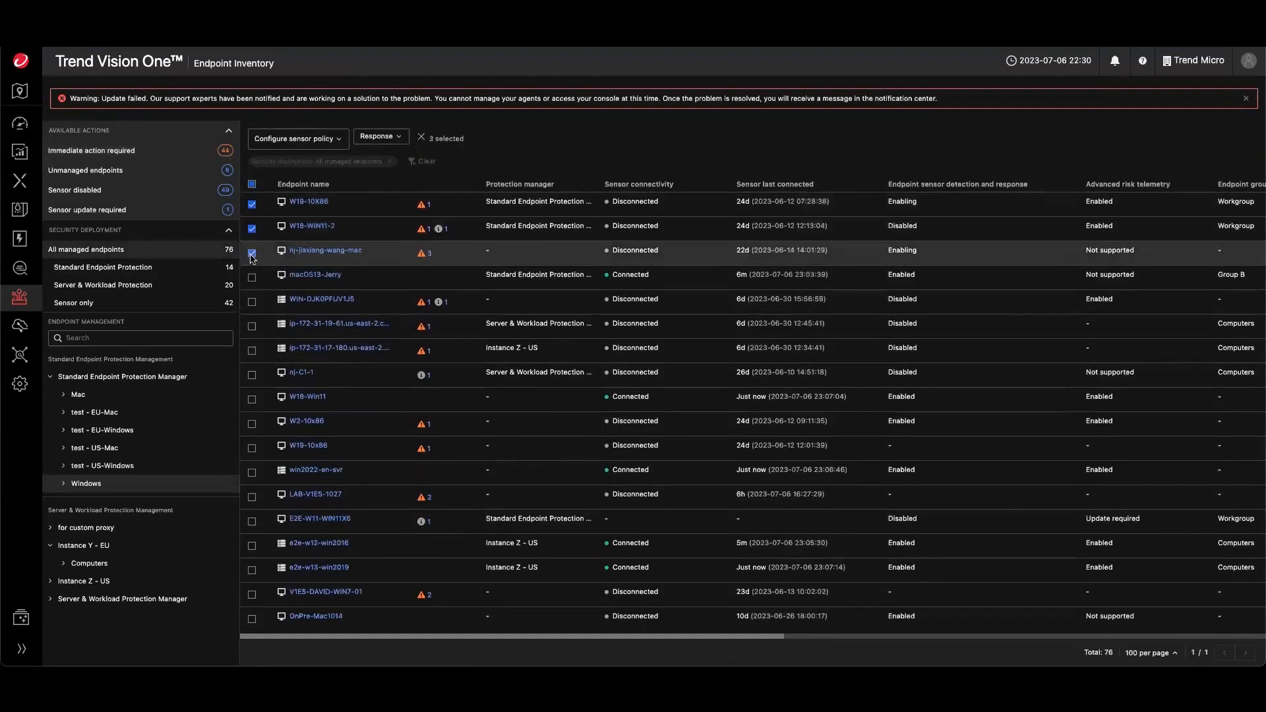
{"action": "left_click", "coordinate": [252, 254]}
- Review the Response and Configure sensor policy options for the selected endpoints, then cancel and clear the selection
{"action": "left_click", "coordinate": [380, 138]}
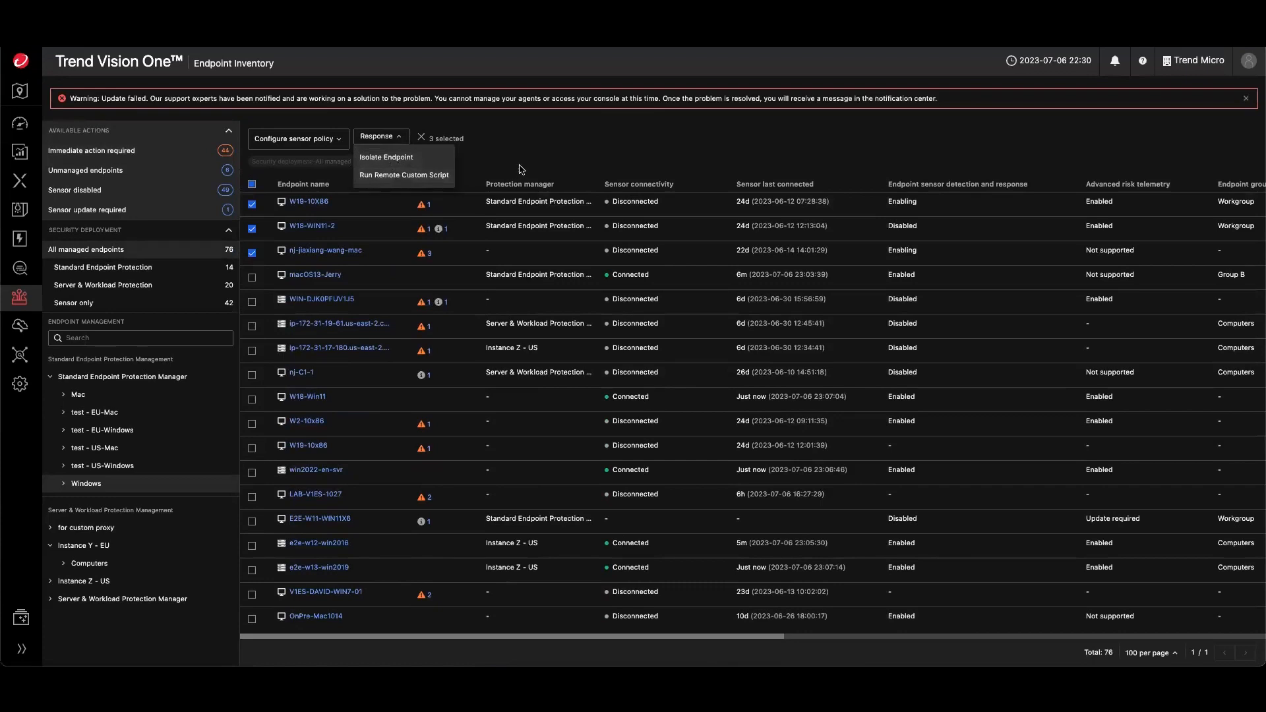
{"action": "left_click", "coordinate": [315, 139]}
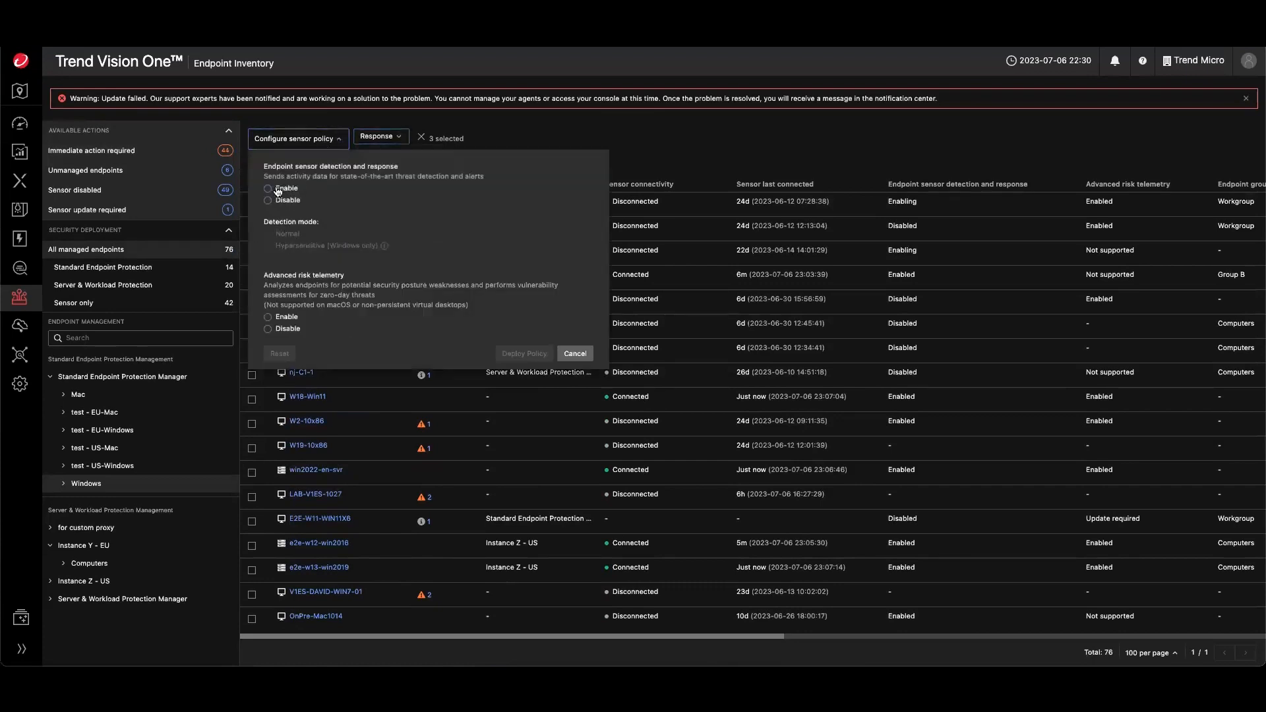
{"action": "left_click", "coordinate": [575, 354]}
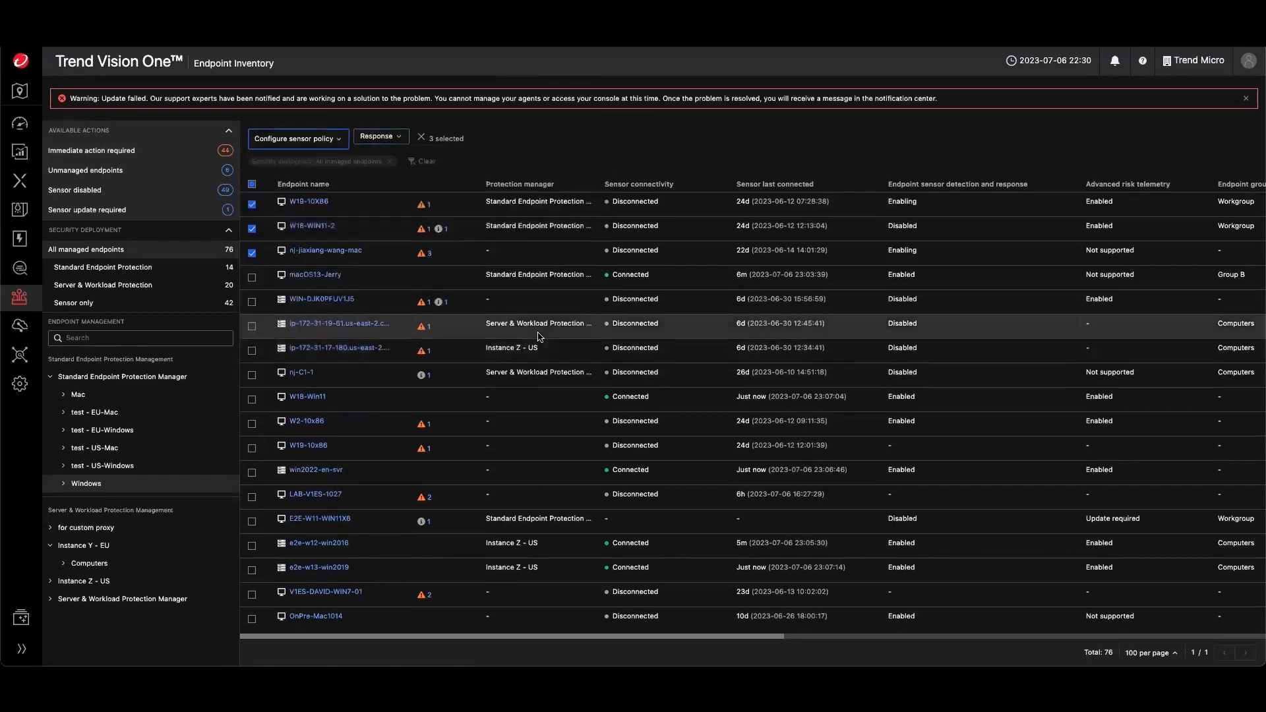
{"action": "left_click", "coordinate": [252, 185]}
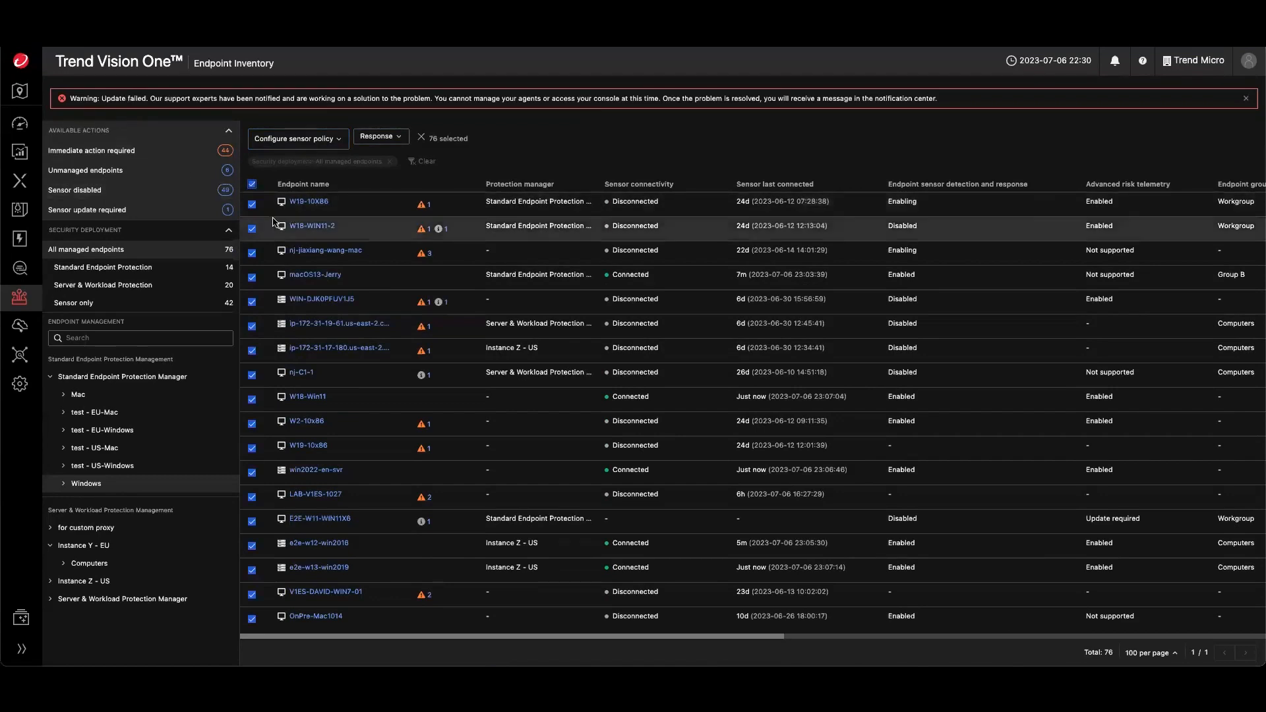
{"action": "left_click", "coordinate": [252, 184]}
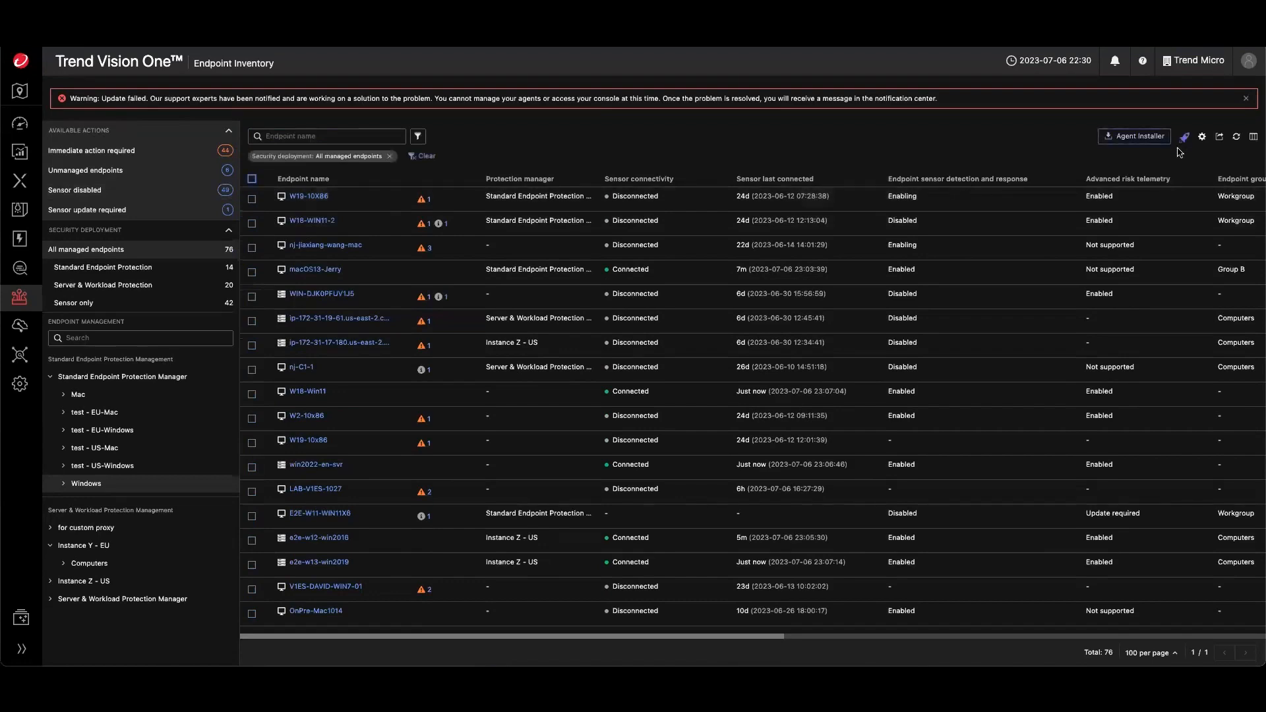
- Open the agent installer and choose Windows with the Windows endpoint group manager for Standard Endpoint Protection, then close it
{"action": "left_click", "coordinate": [1151, 139]}
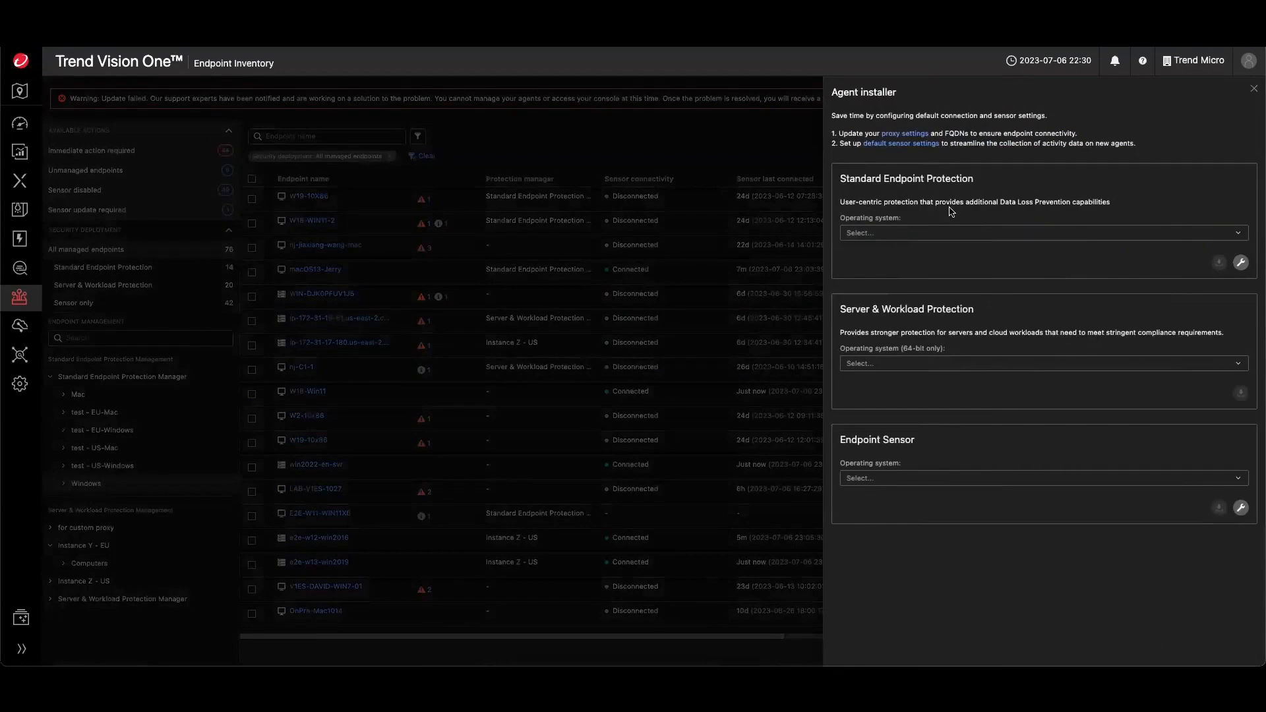
{"action": "left_click", "coordinate": [939, 234]}
{"action": "left_click", "coordinate": [887, 256]}
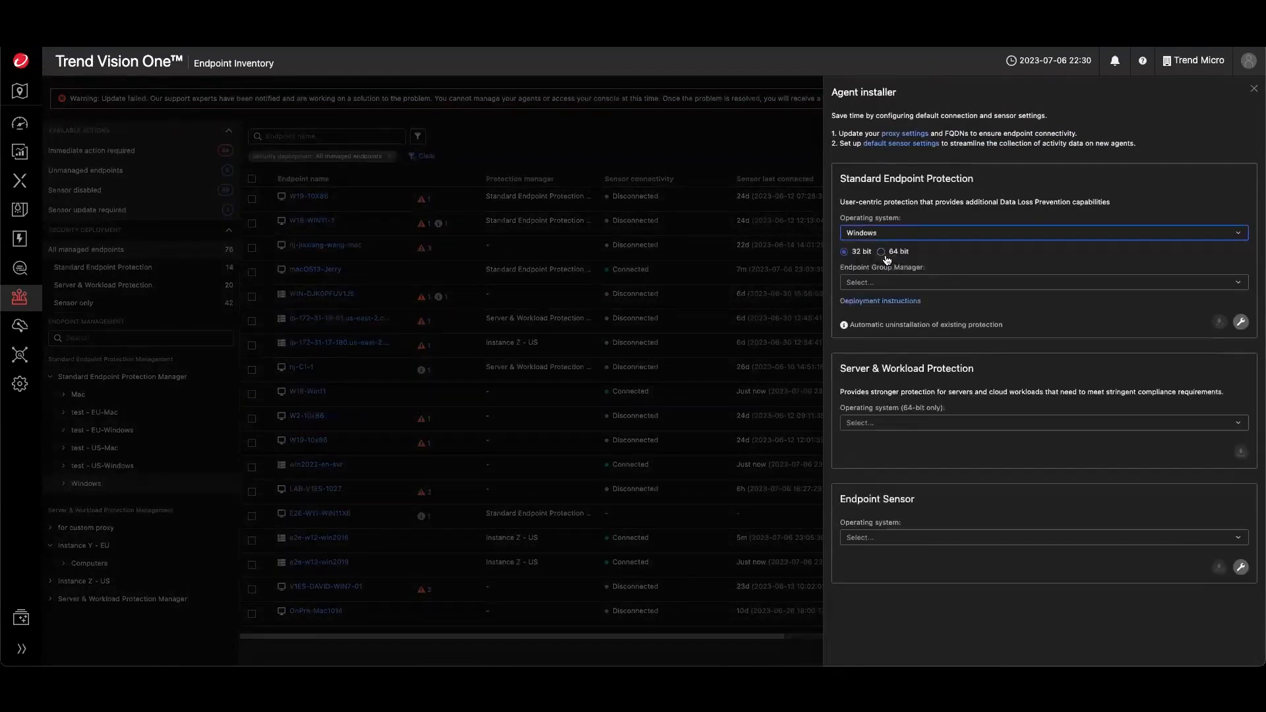
{"action": "left_click", "coordinate": [871, 282]}
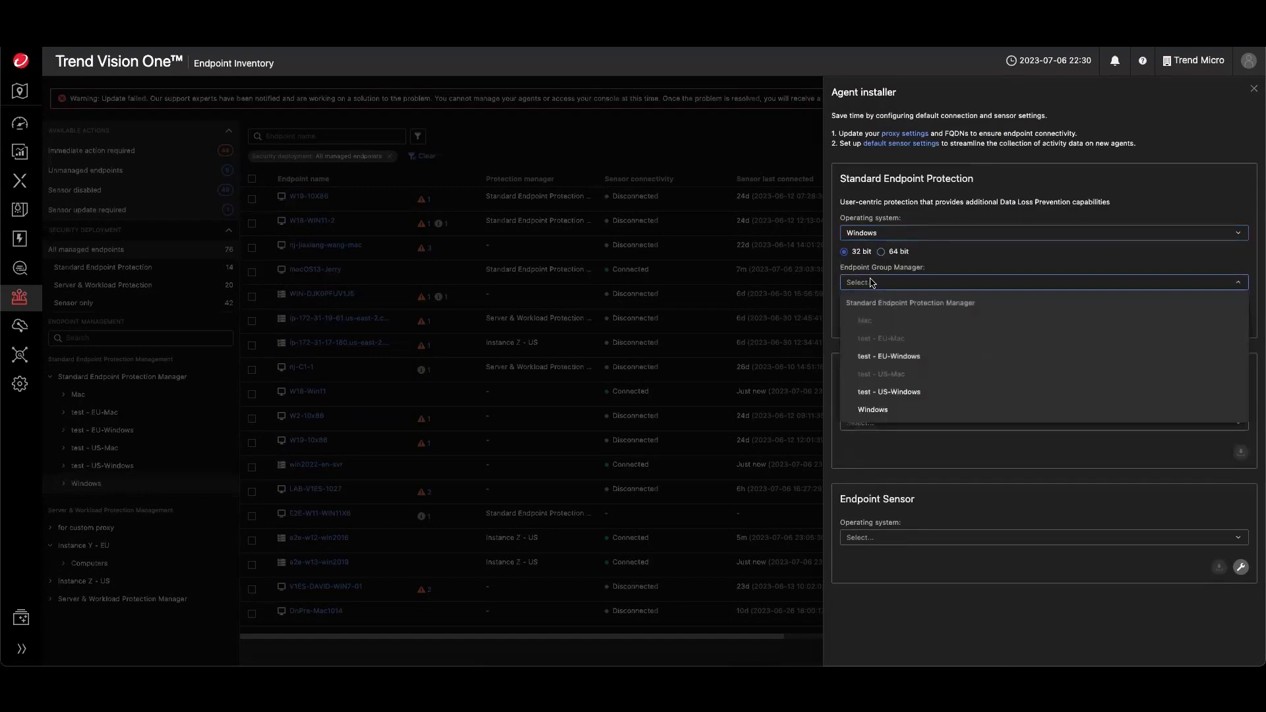
{"action": "left_click", "coordinate": [876, 412]}
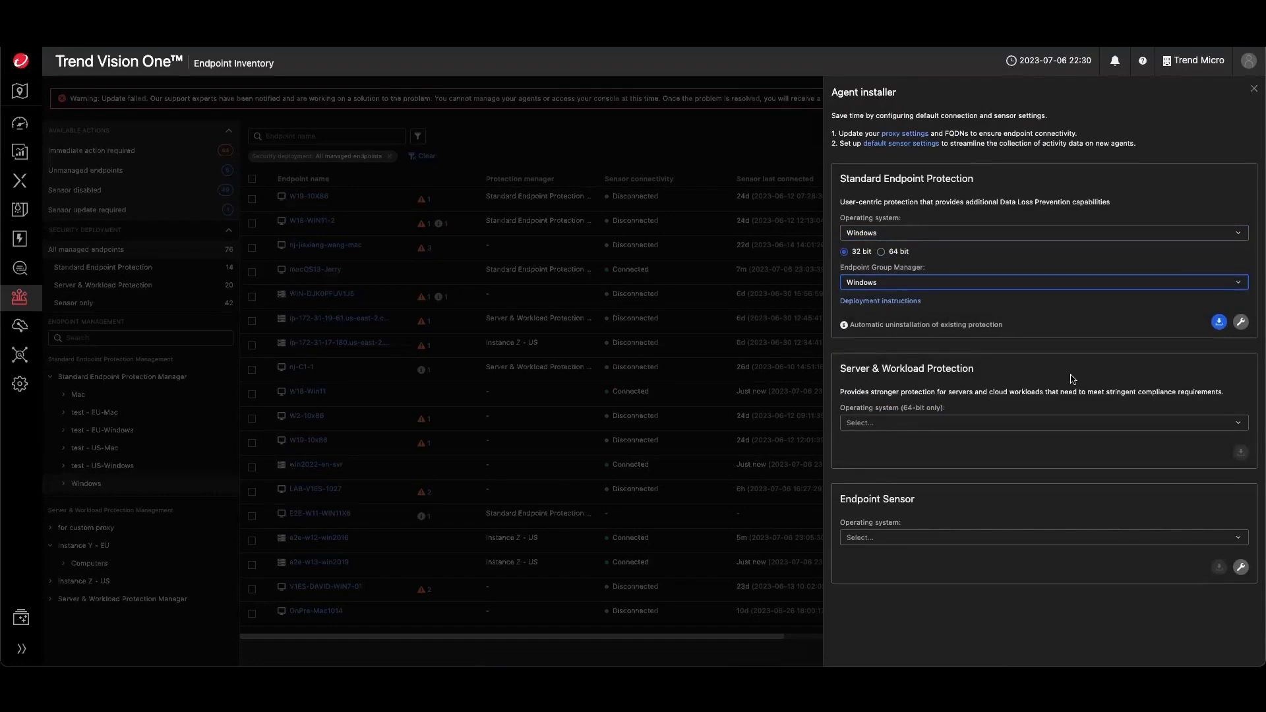
{"action": "left_click", "coordinate": [1252, 91]}
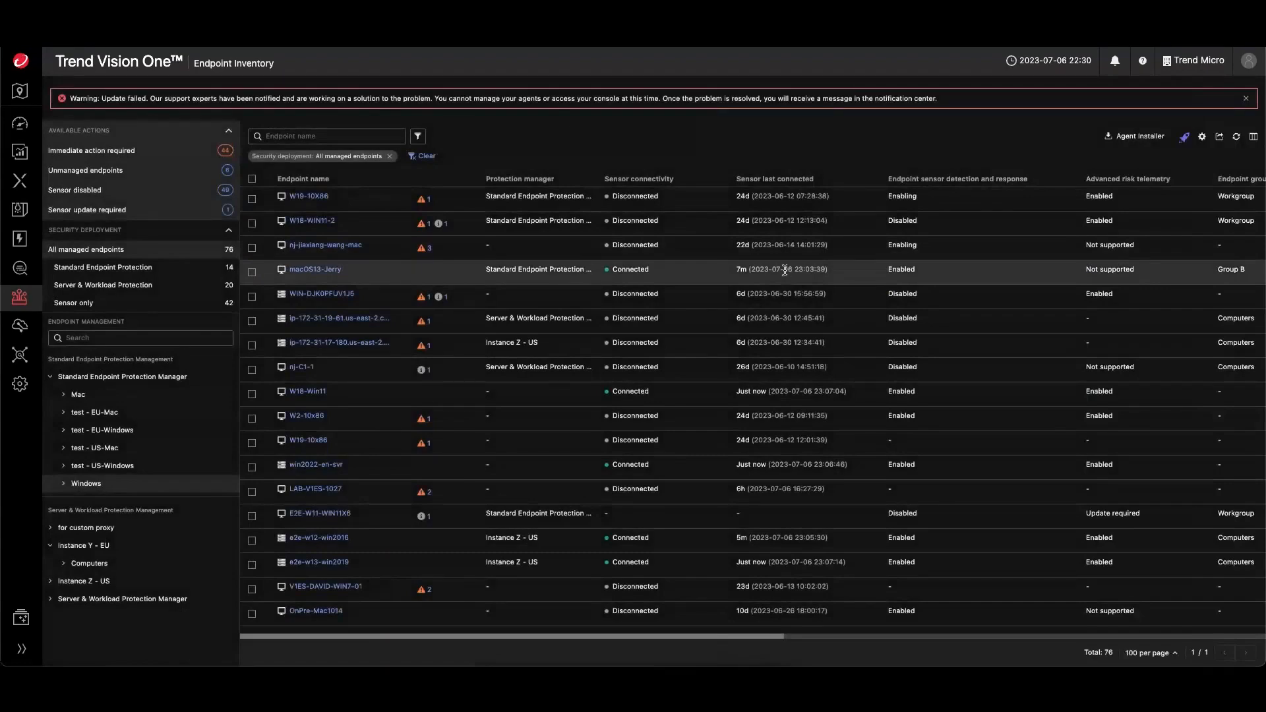
- Open the Standard Endpoint Protection console dashboard
{"action": "mouse_move", "coordinate": [19, 298]}
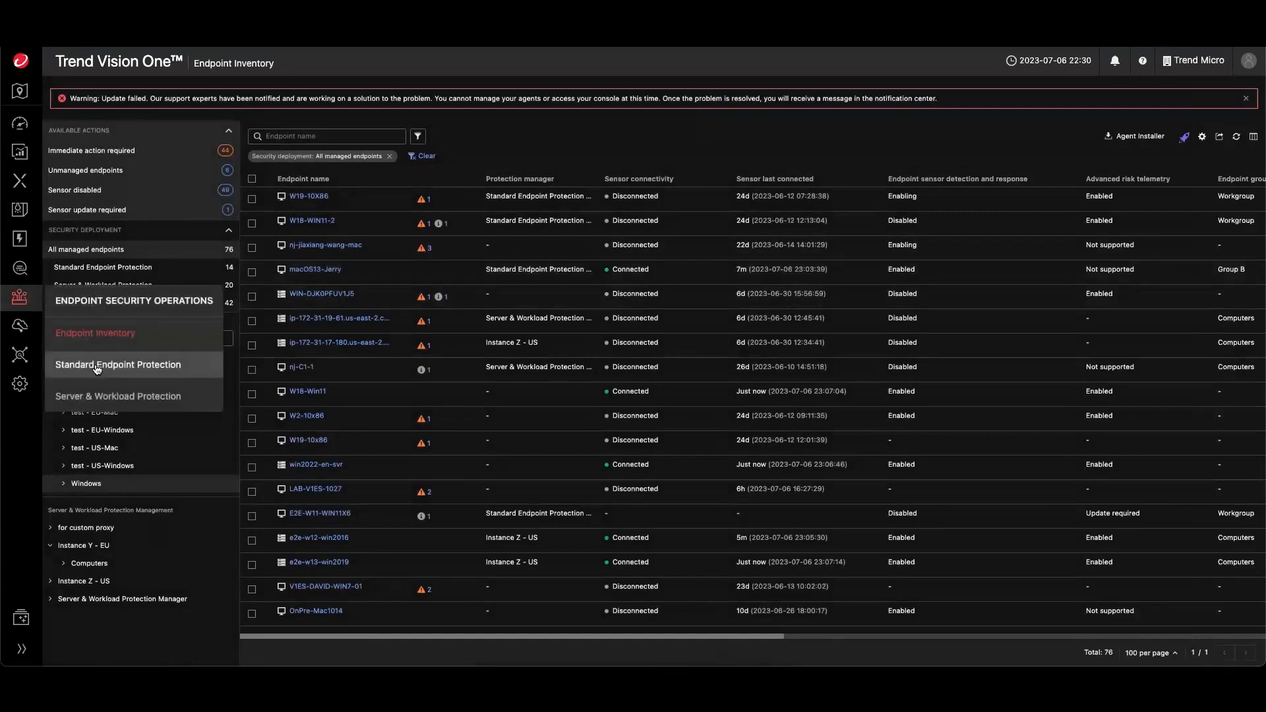
{"action": "left_click", "coordinate": [97, 367]}
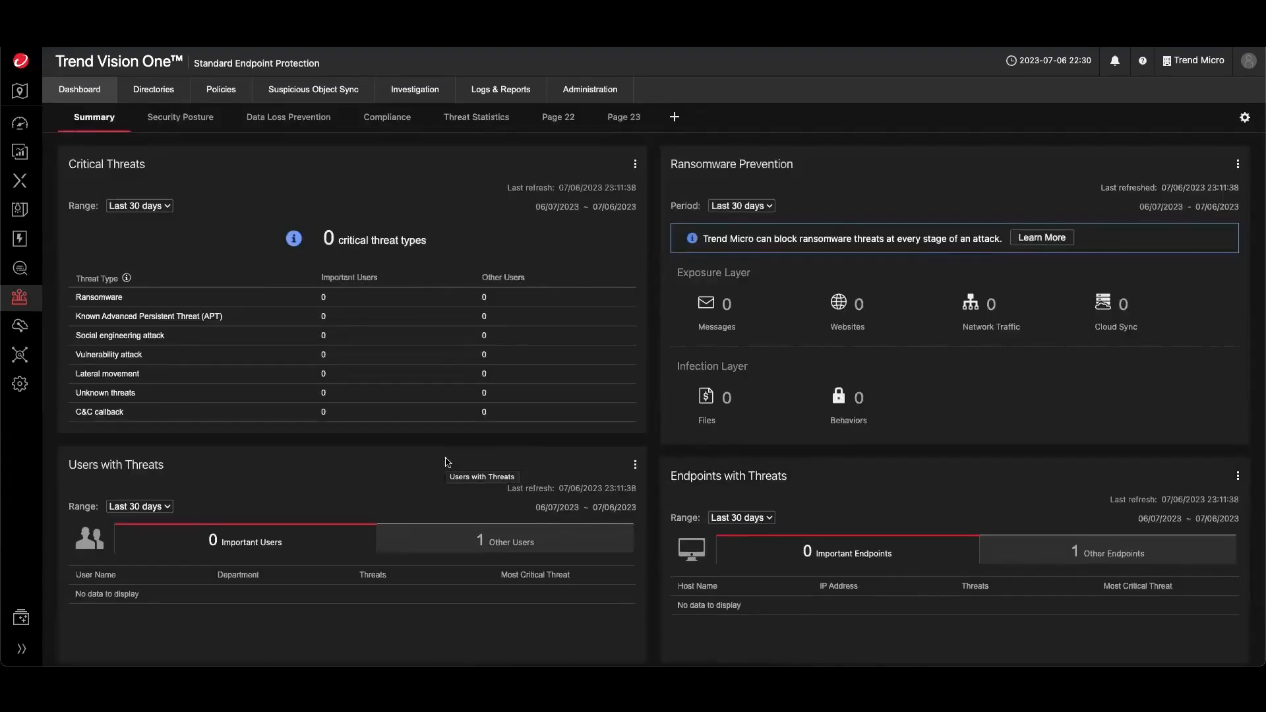
- Open the Server & Workload Protection console dashboard
{"action": "mouse_move", "coordinate": [20, 298]}
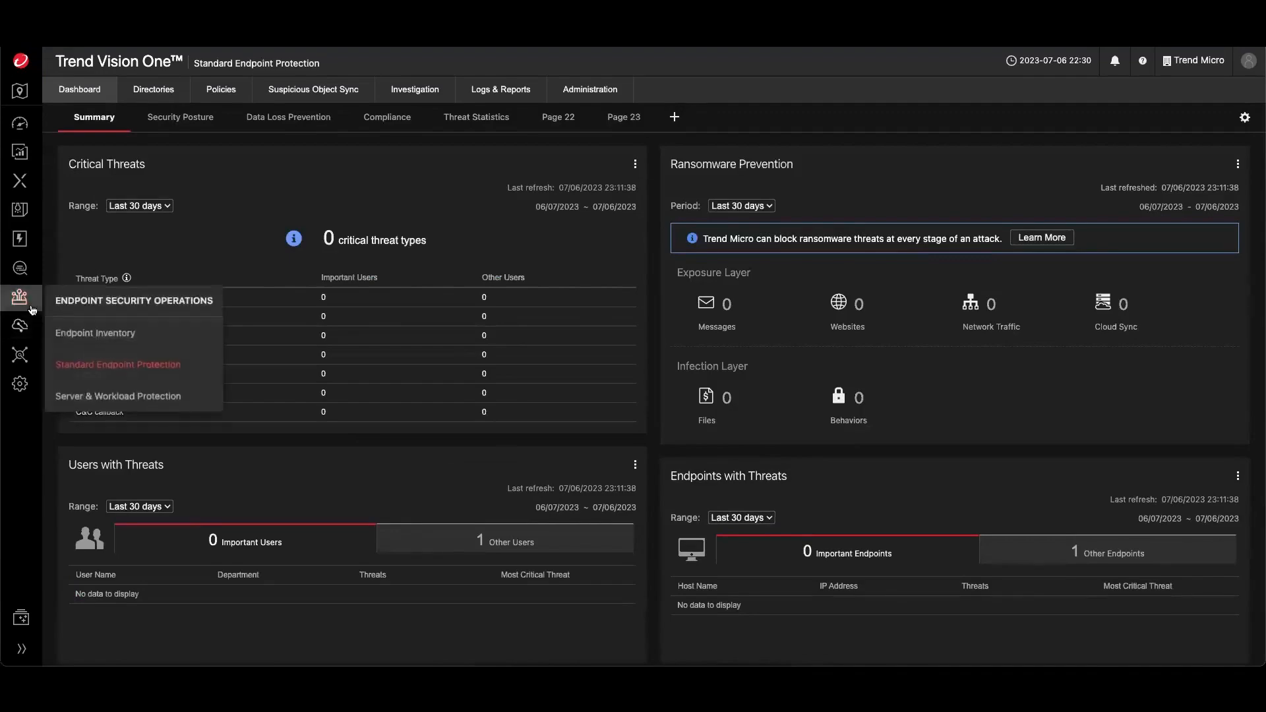
{"action": "left_click", "coordinate": [136, 404]}
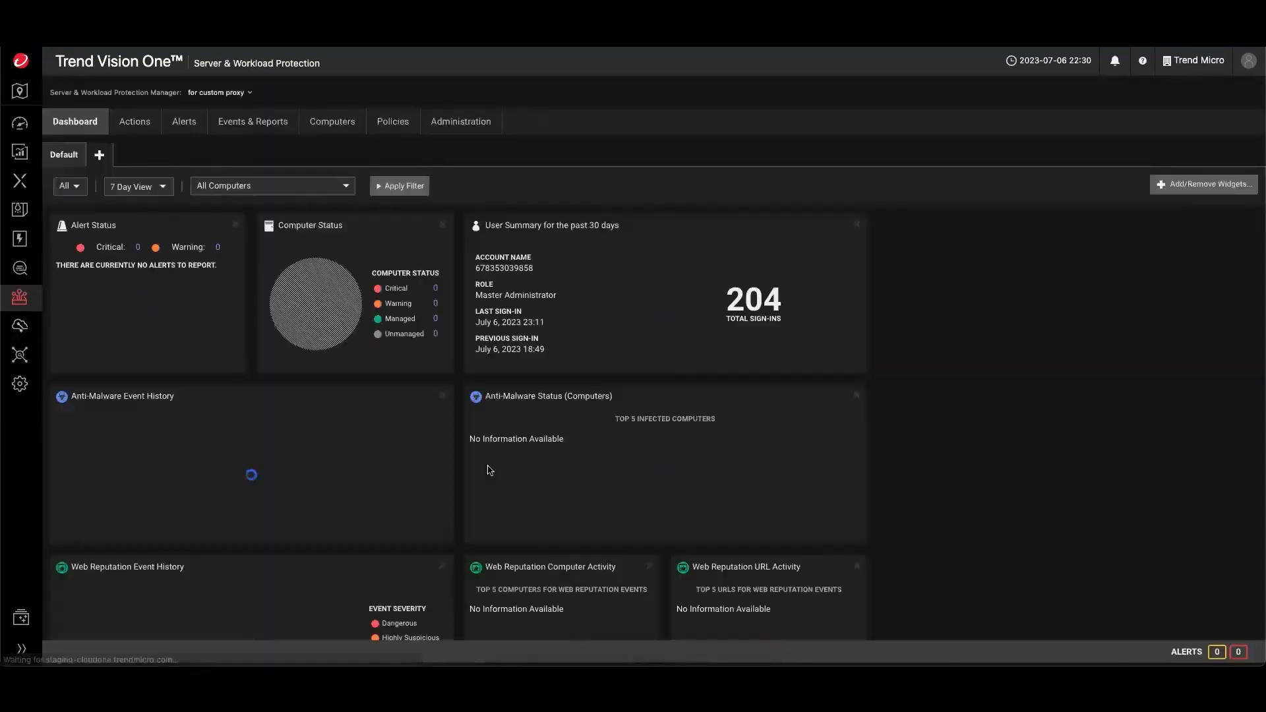
- Switch the Server & Workload Protection manager to Instance Y - EU, then open Endpoint Inventory
{"action": "left_click", "coordinate": [230, 93]}
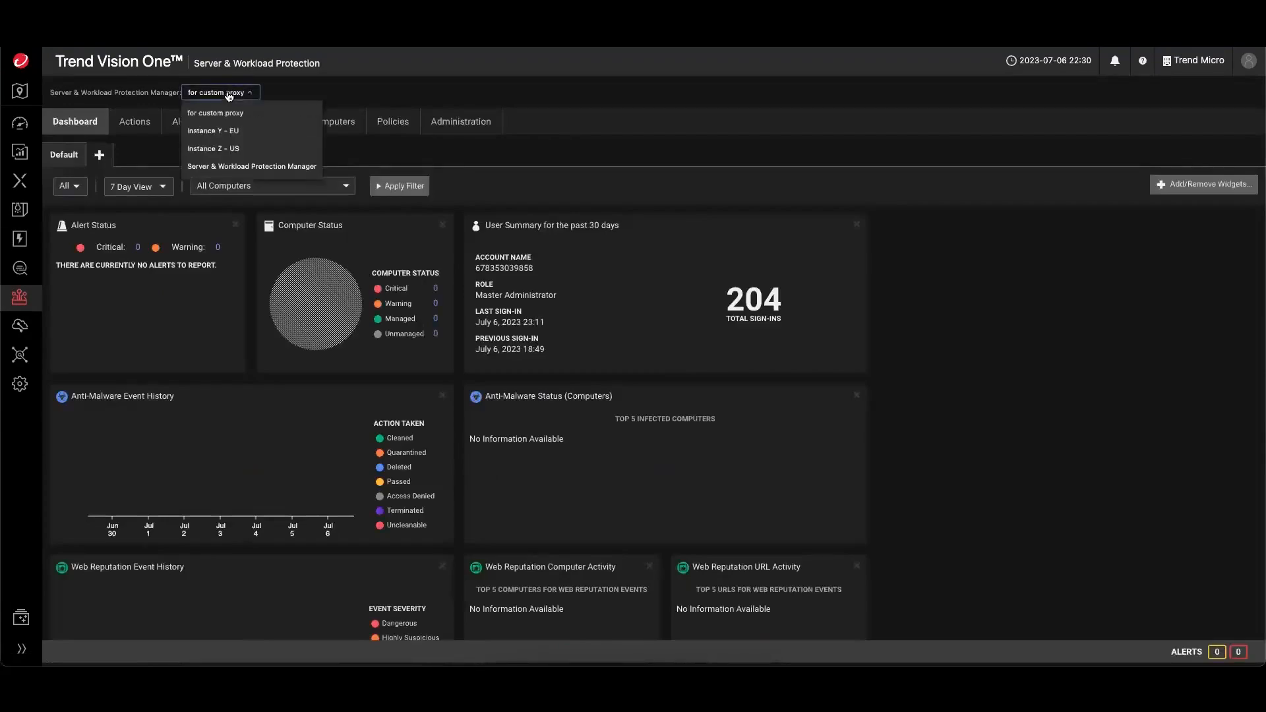
{"action": "left_click", "coordinate": [217, 136]}
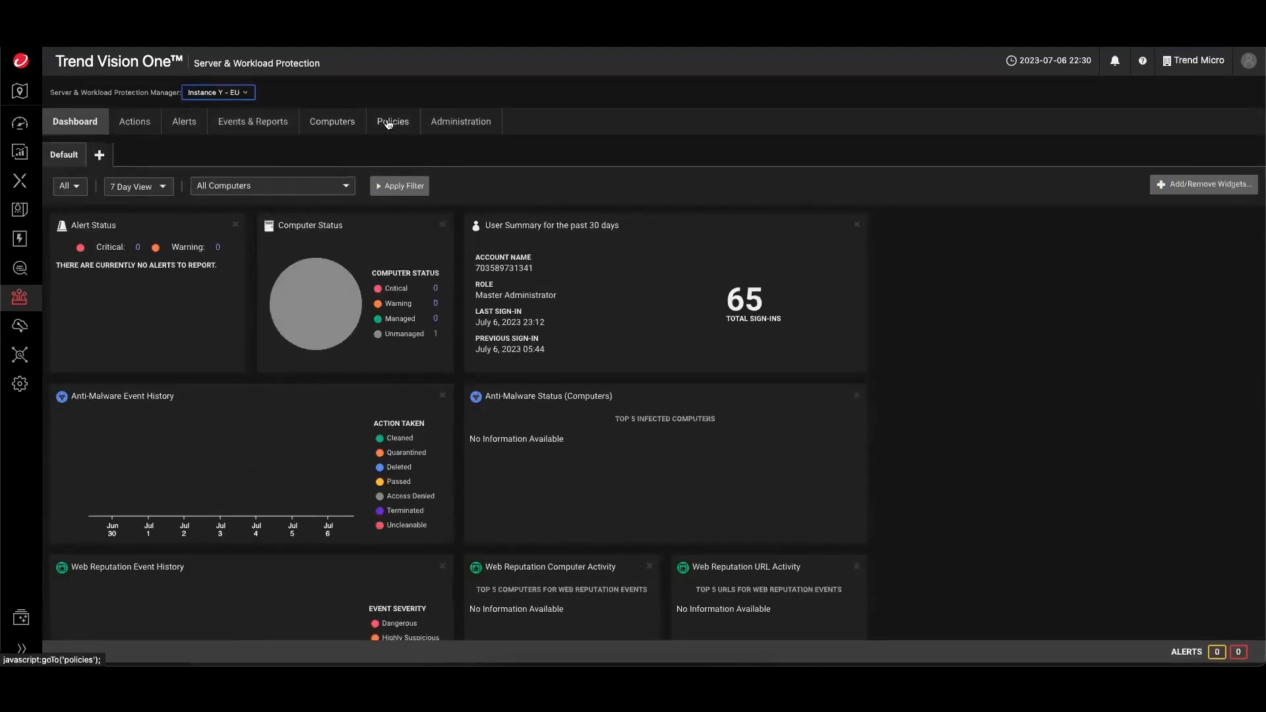
{"action": "mouse_move", "coordinate": [20, 298]}
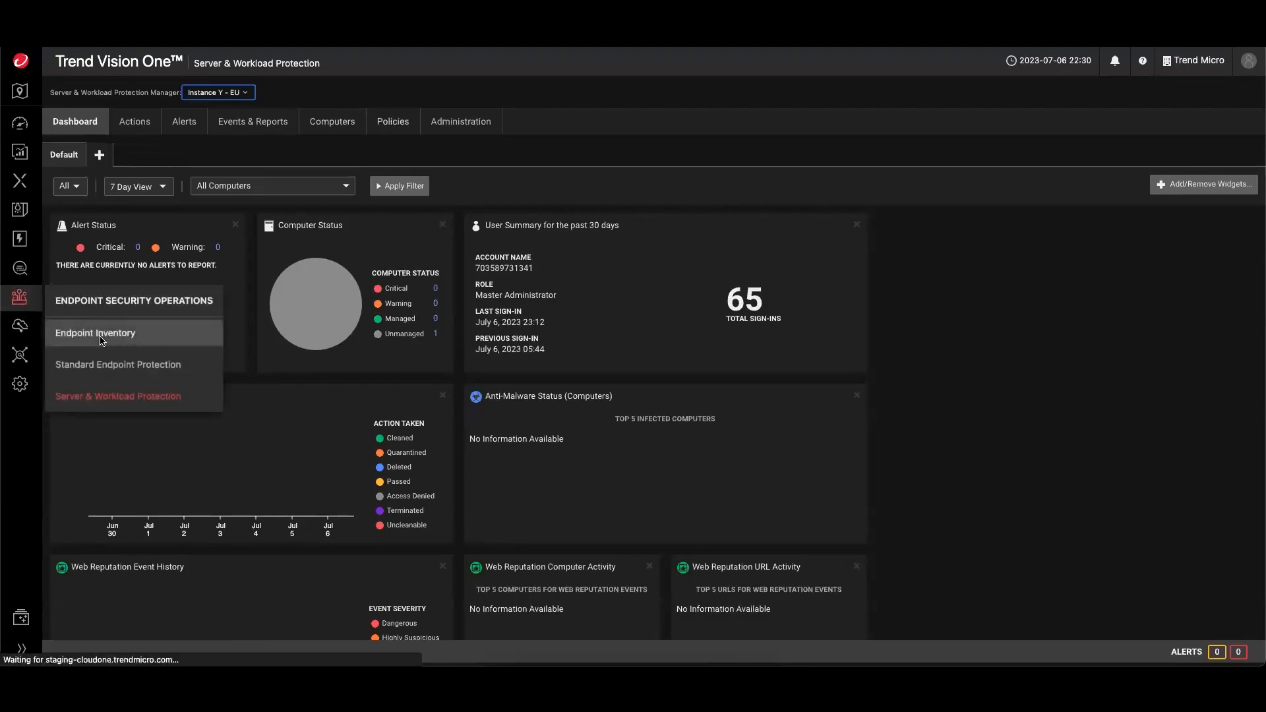
{"action": "left_click", "coordinate": [103, 336]}
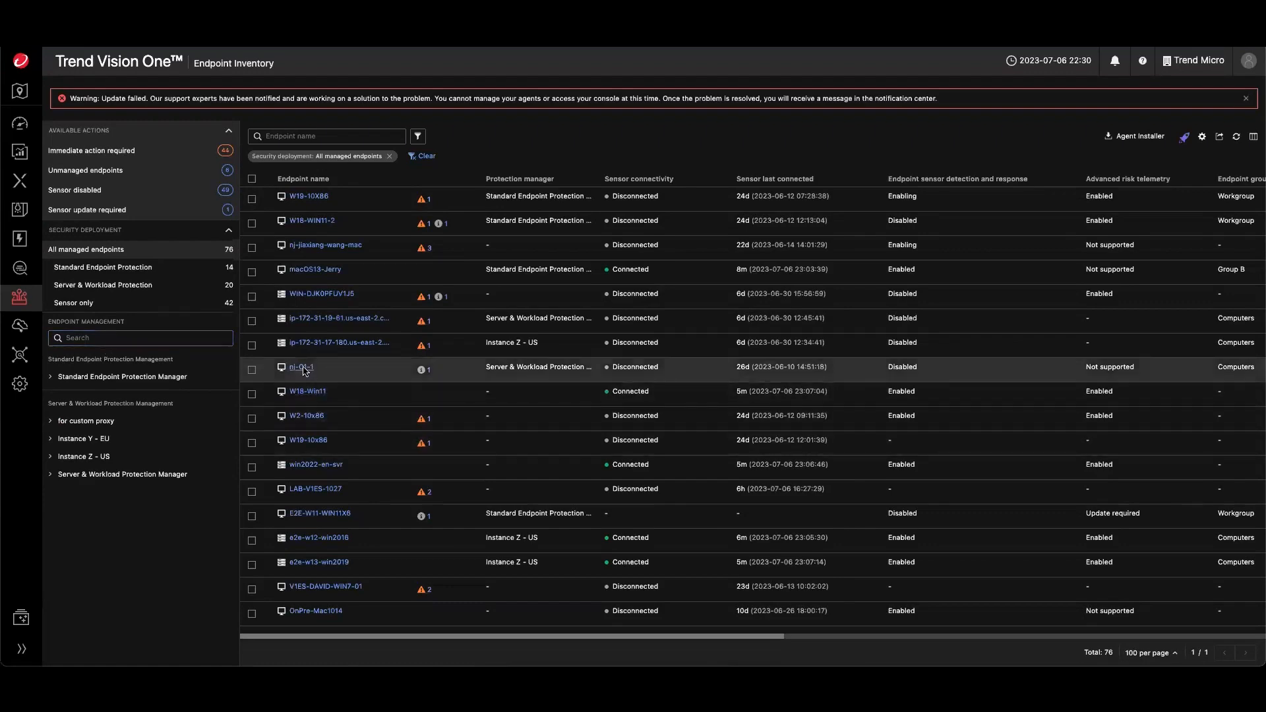
- Open the recommended actions for endpoint nj-C1-1 and download its macOS agent installer package
{"action": "left_click", "coordinate": [426, 373]}
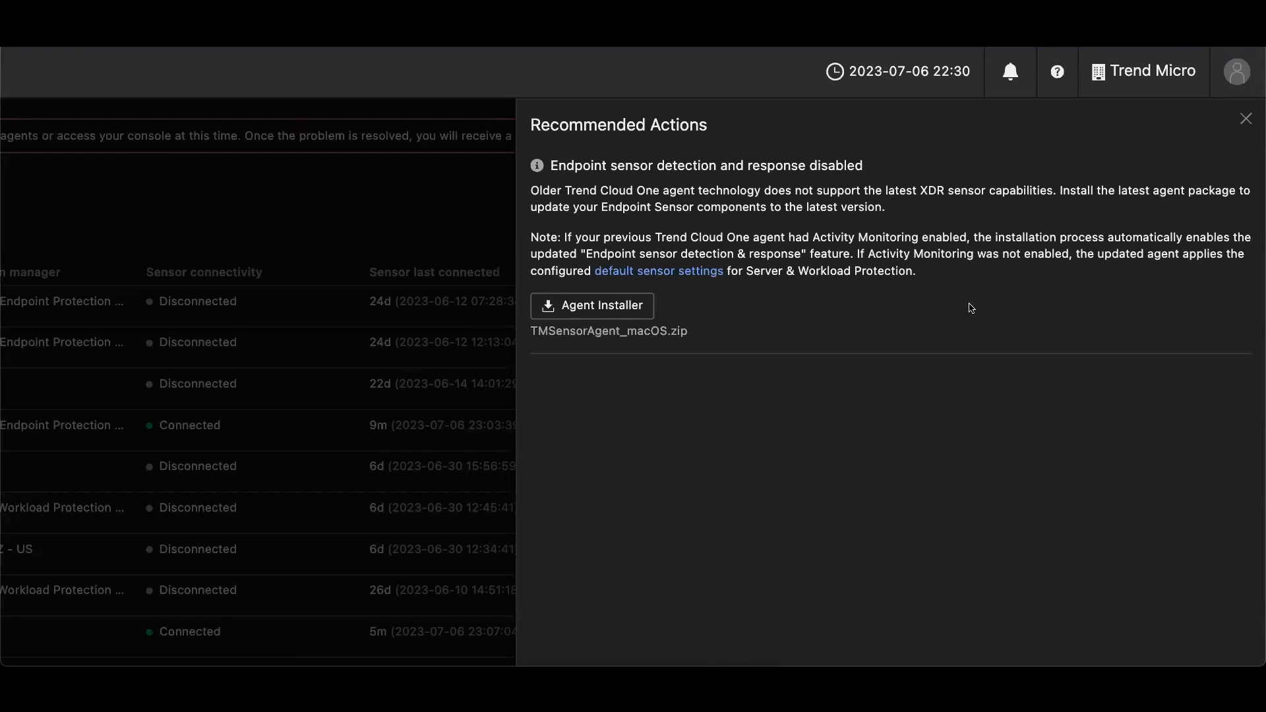
{"action": "left_click", "coordinate": [643, 307]}
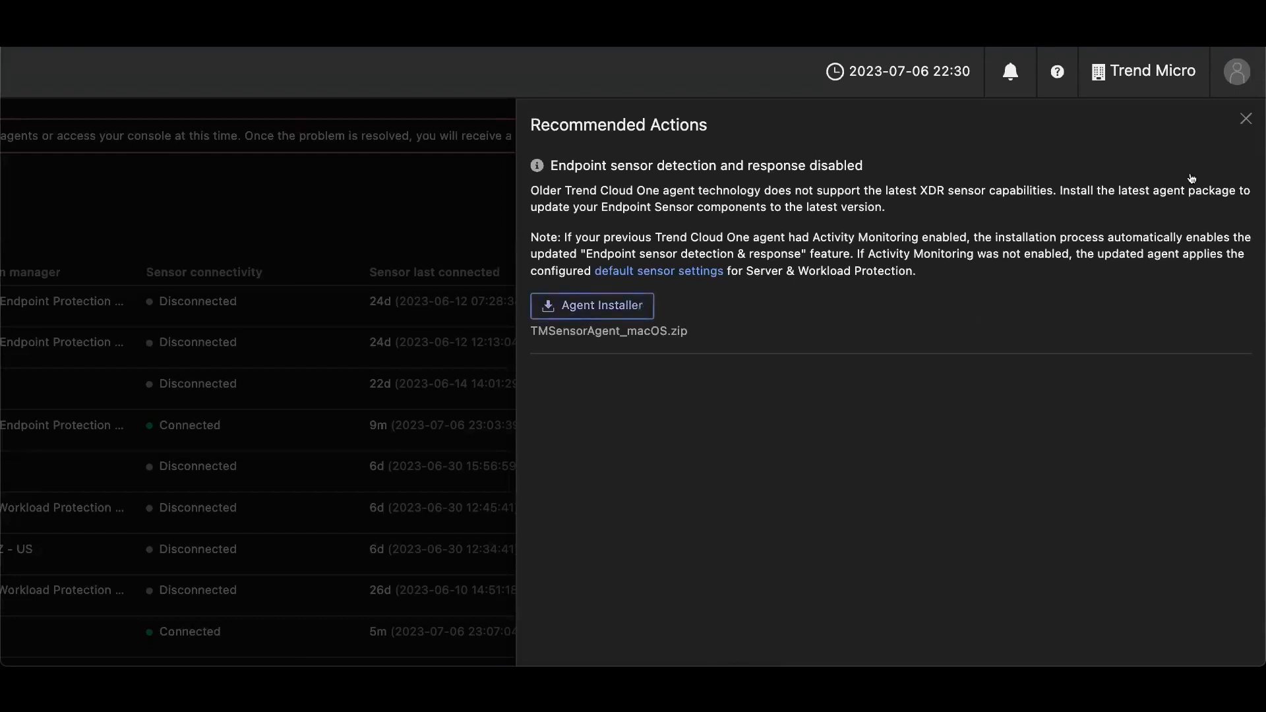
{"action": "left_click", "coordinate": [1245, 120]}
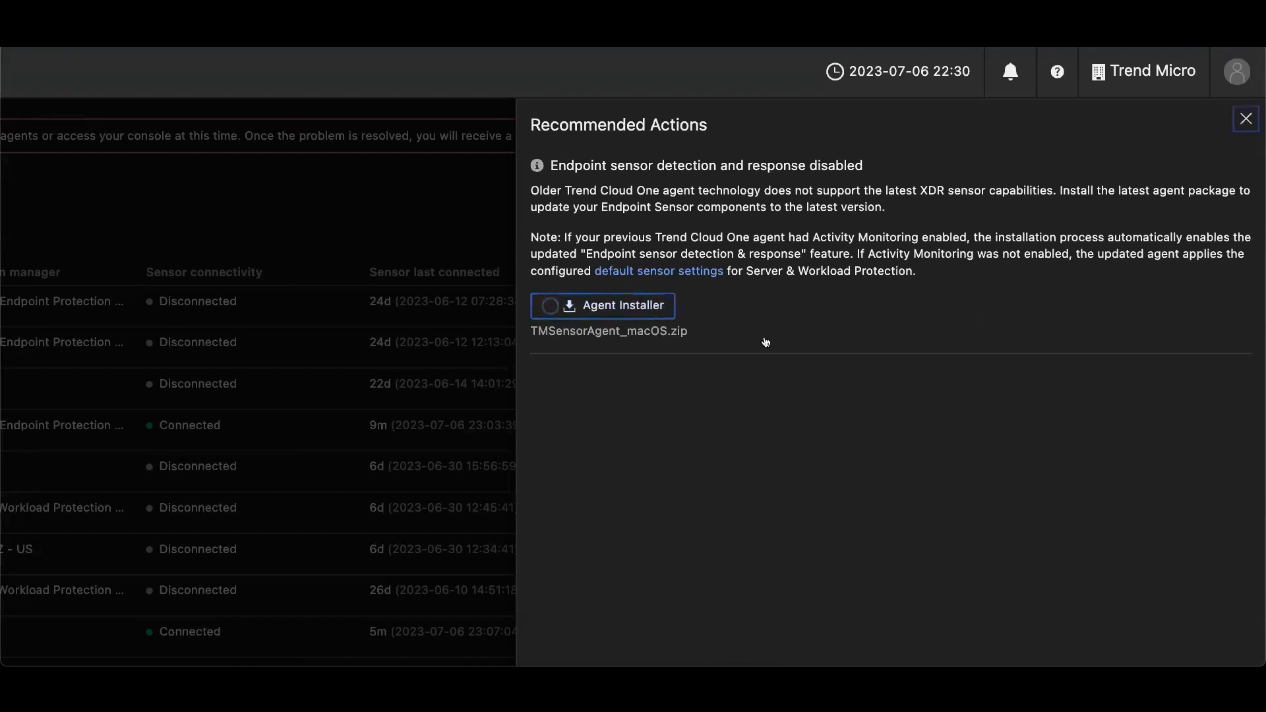
- Filter the endpoint list to unmanaged endpoints, then to endpoints with the sensor disabled
{"action": "scroll", "coordinate": [462, 409], "scroll_direction": "down", "scroll_amount": 2}
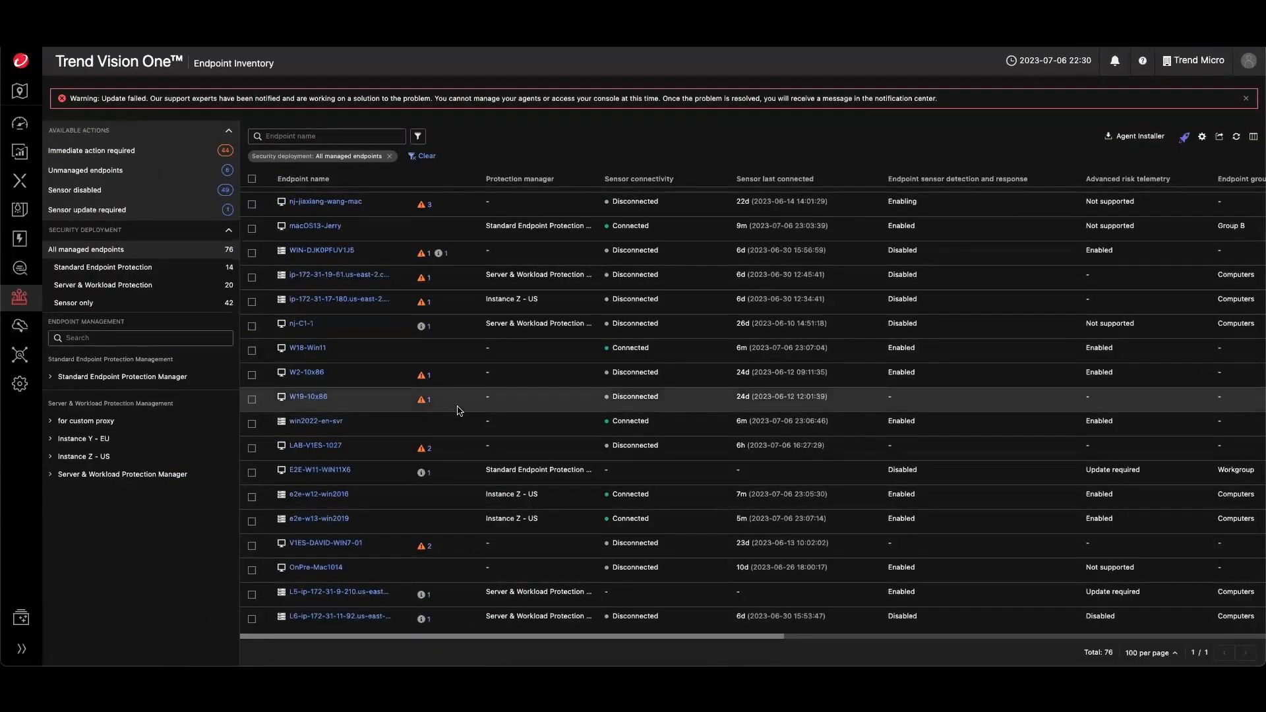
{"action": "left_click", "coordinate": [78, 173]}
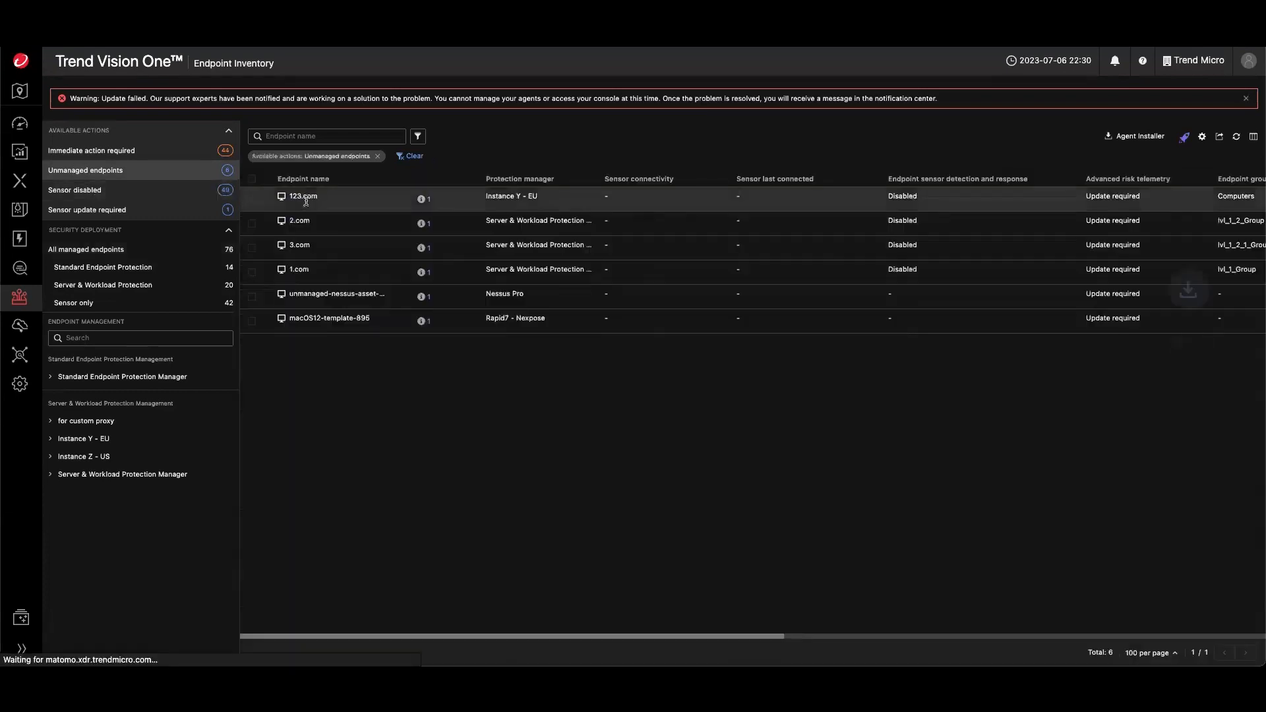
{"action": "left_click", "coordinate": [116, 192]}
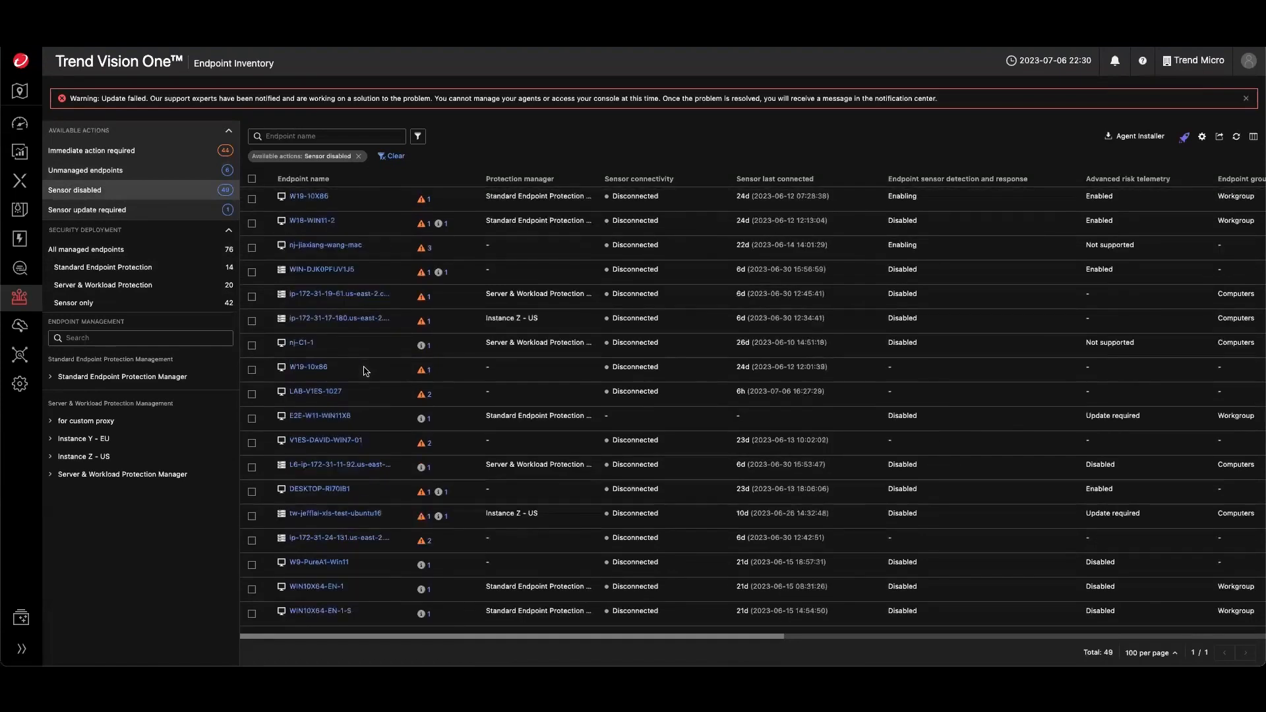
- Select all sensor-disabled endpoints and open the sensor policy configuration with detection and response enabled, then cancel
{"action": "left_click", "coordinate": [253, 179]}
{"action": "left_click", "coordinate": [303, 138]}
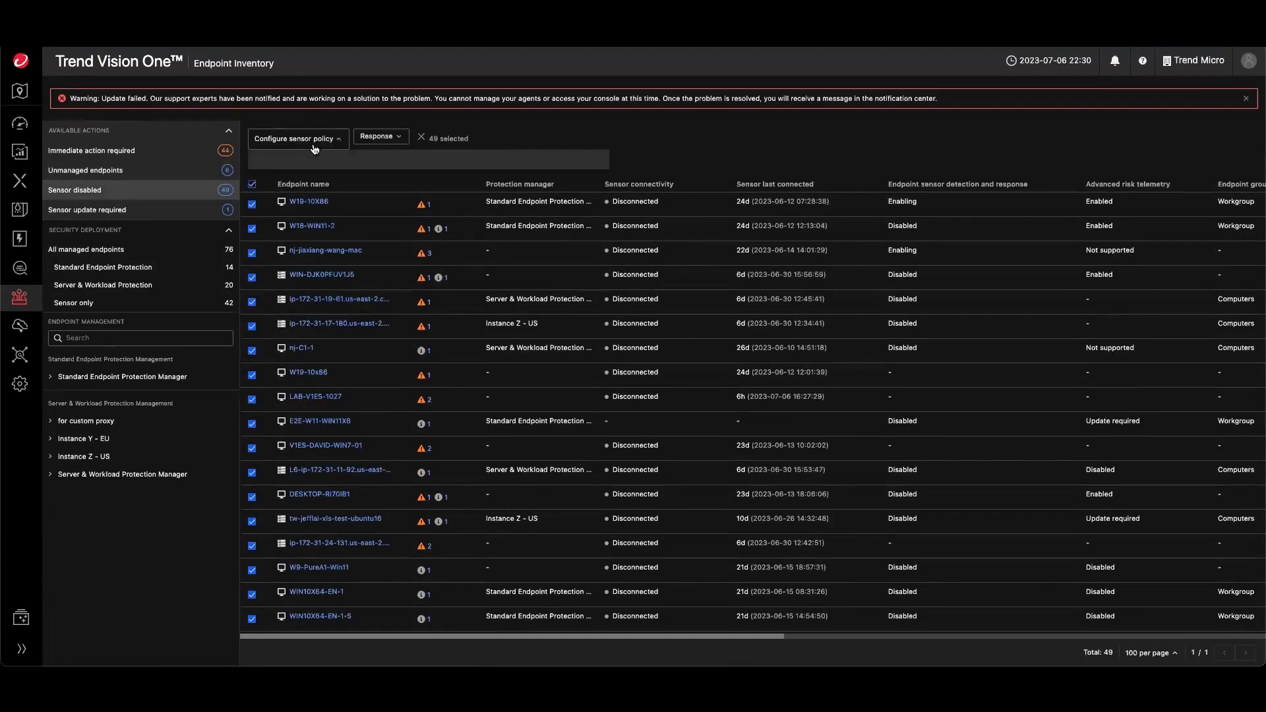
{"action": "left_click", "coordinate": [268, 188]}
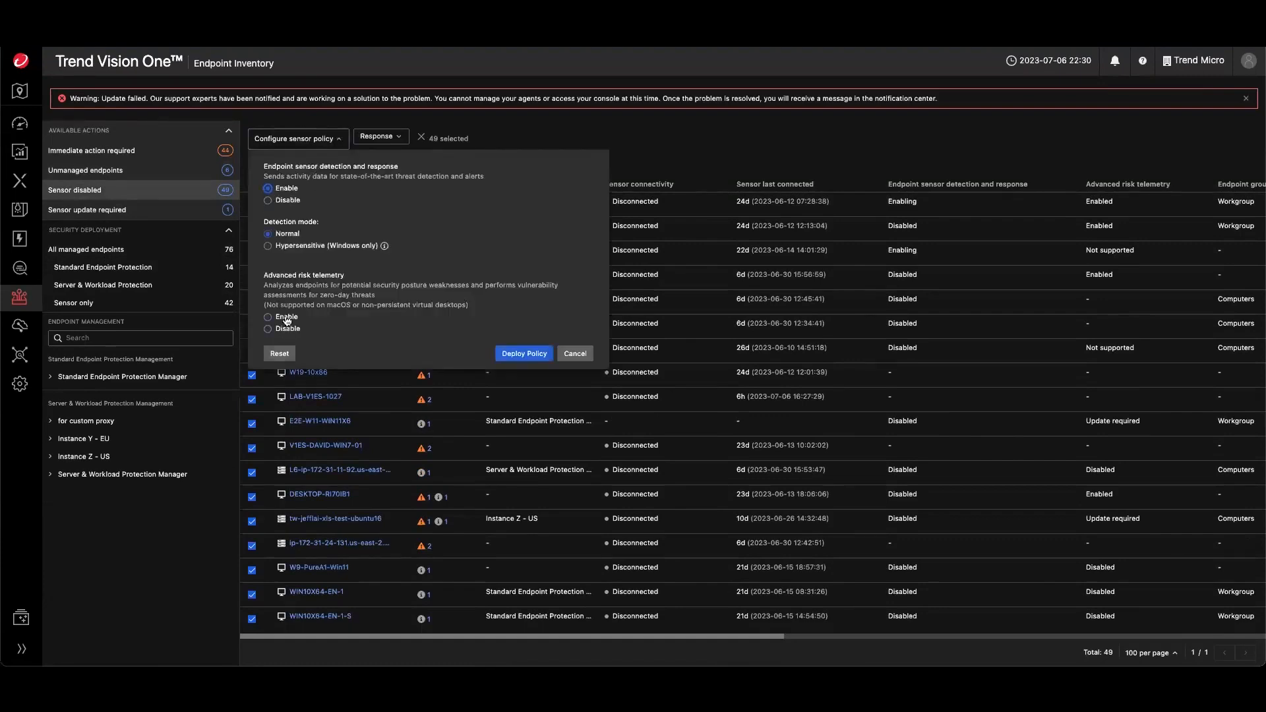
{"action": "left_click", "coordinate": [576, 354]}
- Open Workbench from the XDR Threat Investigation menu, then switch to the Search app
{"action": "mouse_move", "coordinate": [19, 306]}
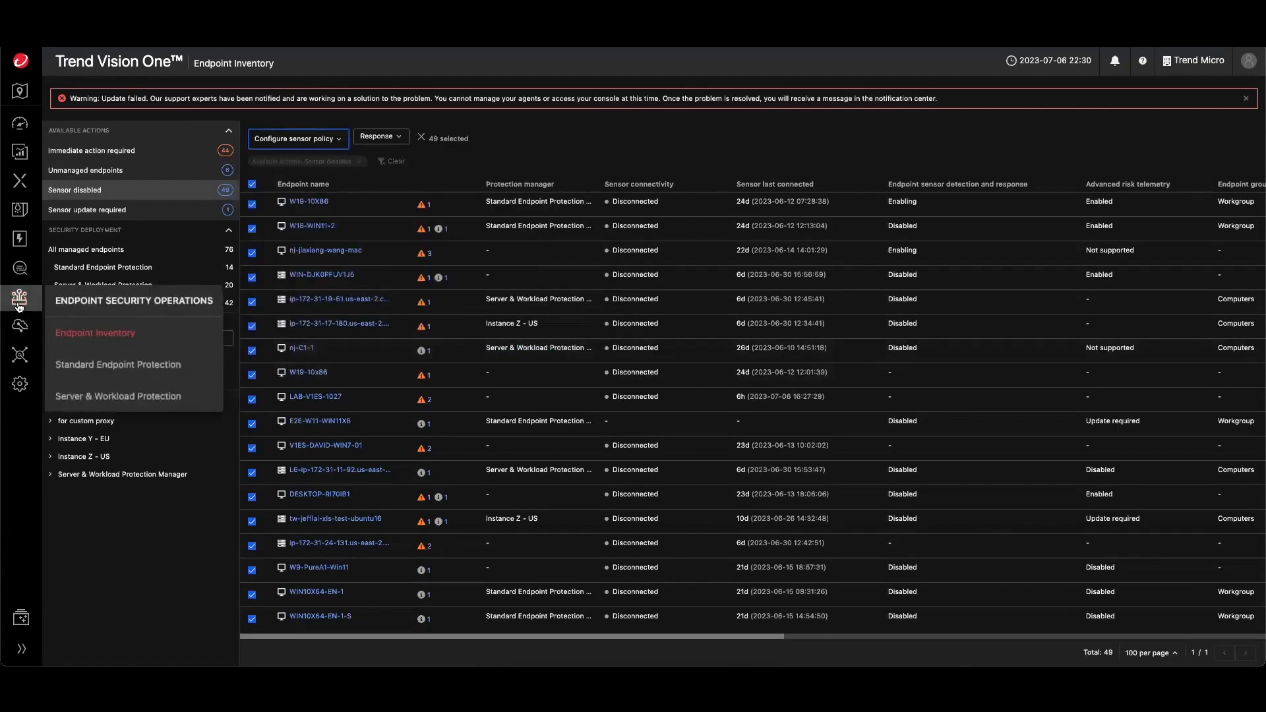
{"action": "mouse_move", "coordinate": [20, 180]}
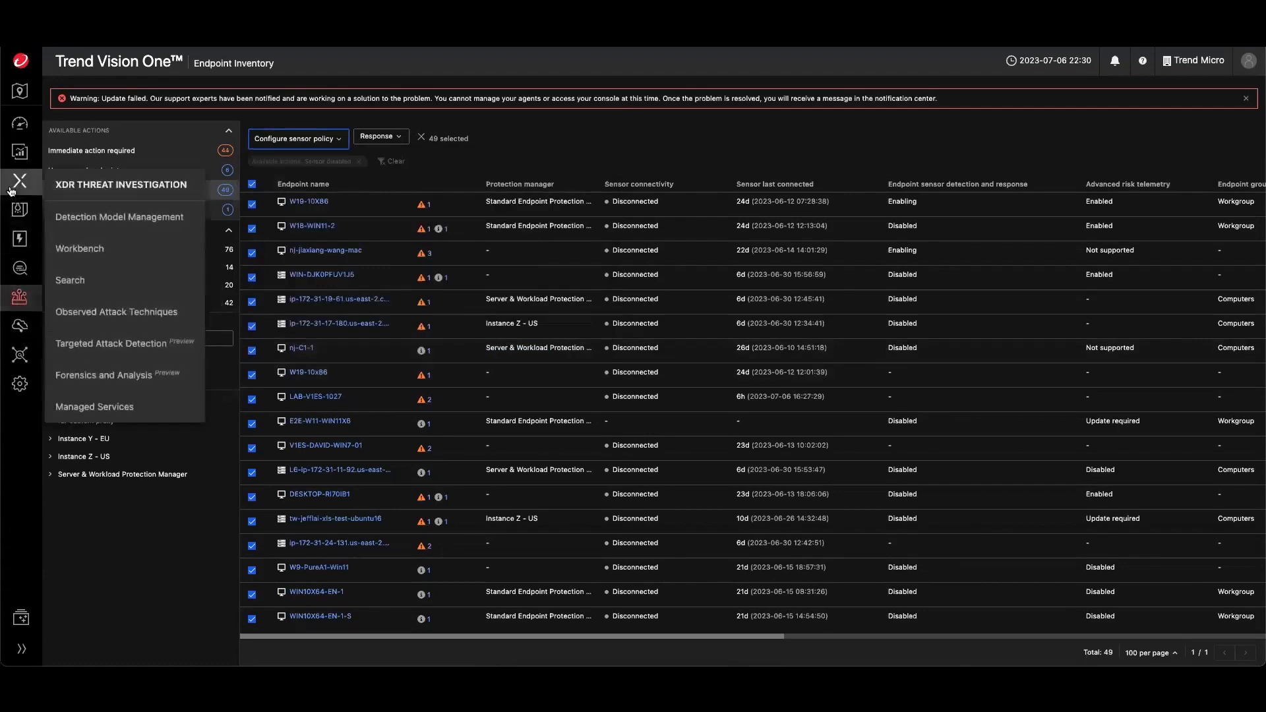
{"action": "left_click", "coordinate": [79, 256]}
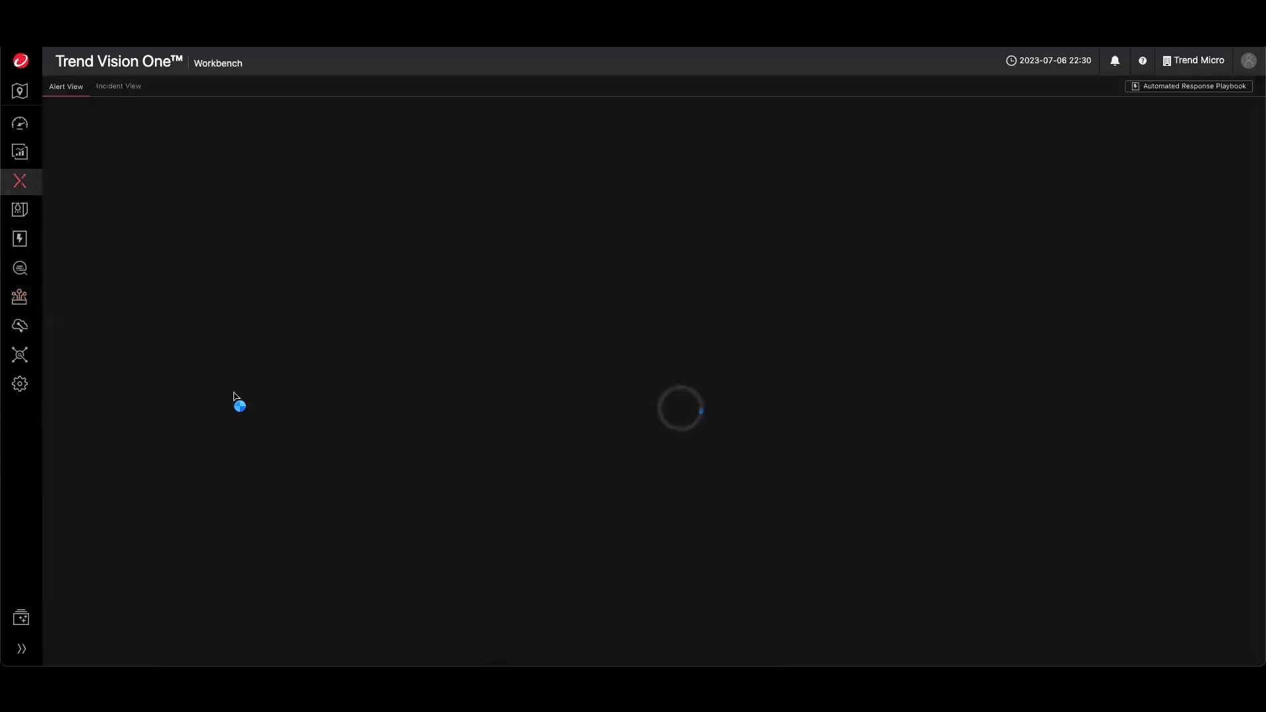
{"action": "mouse_move", "coordinate": [20, 186]}
{"action": "left_click", "coordinate": [75, 279]}
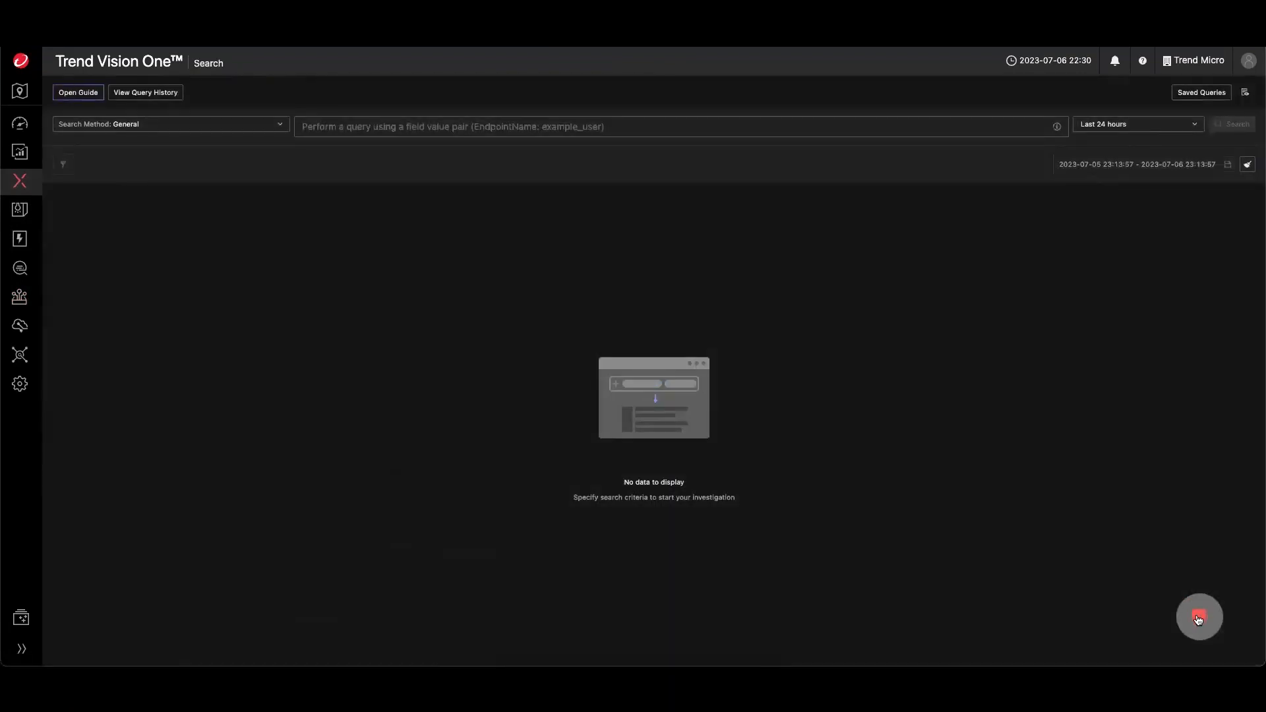
- Use Companion to generate a query for all elements with destination port 80 and add it to the search
{"action": "left_click", "coordinate": [1199, 618]}
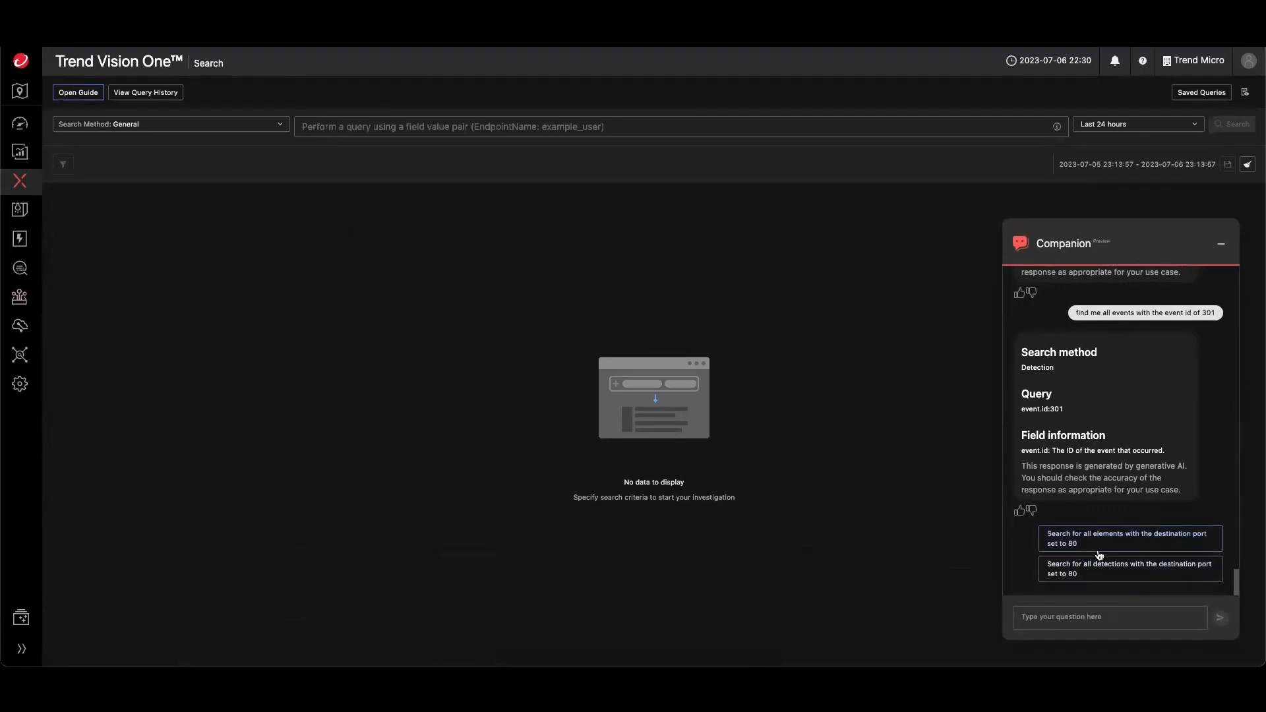
{"action": "left_click", "coordinate": [1106, 550]}
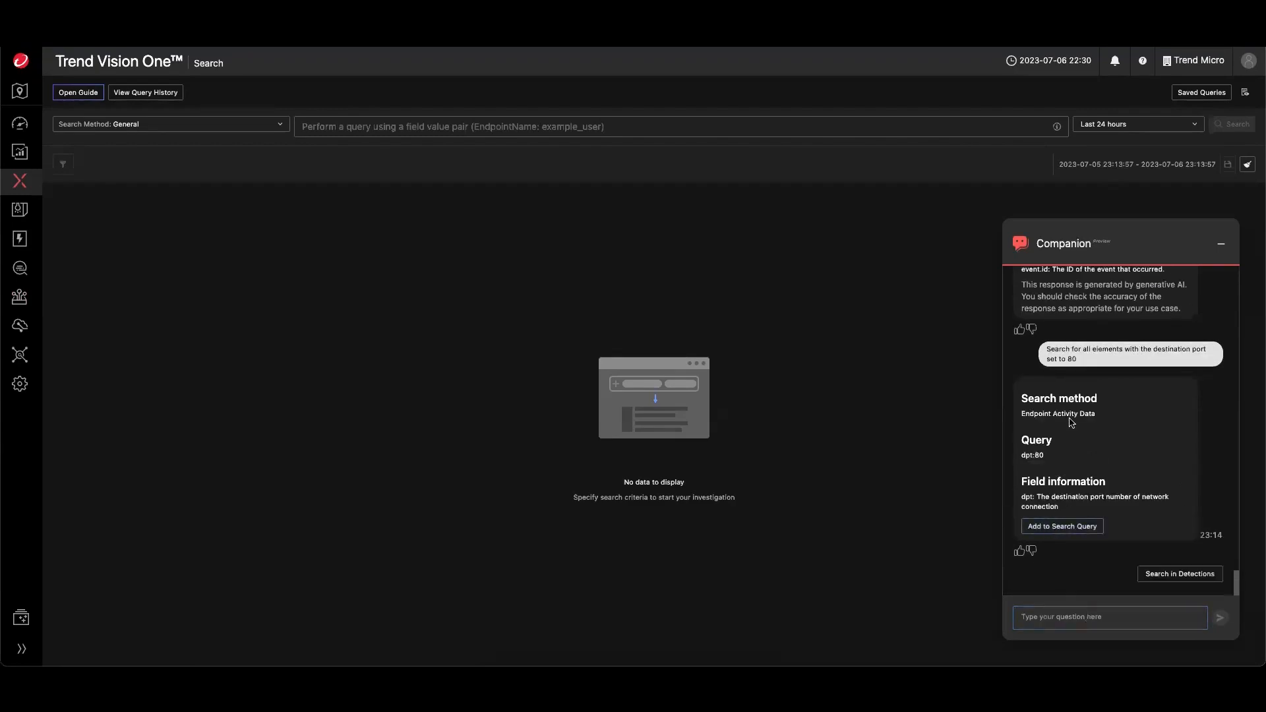
{"action": "left_click", "coordinate": [1071, 527]}
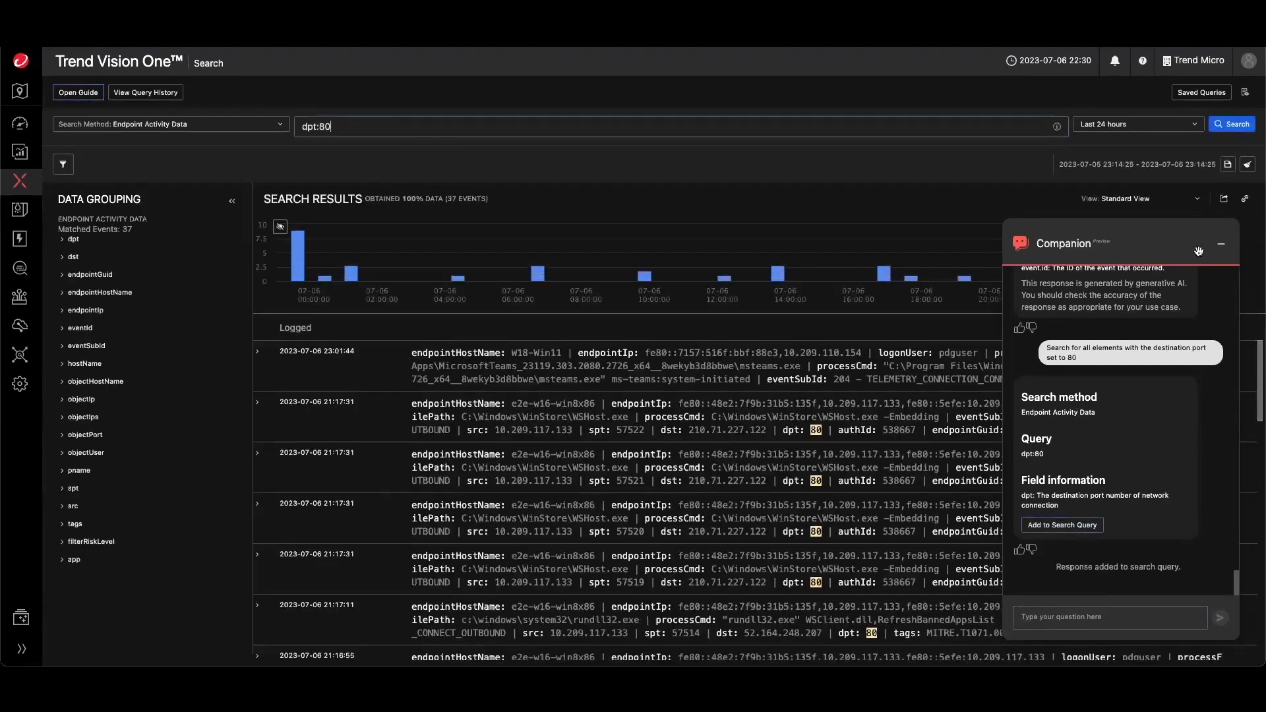
{"action": "left_click", "coordinate": [1222, 248]}
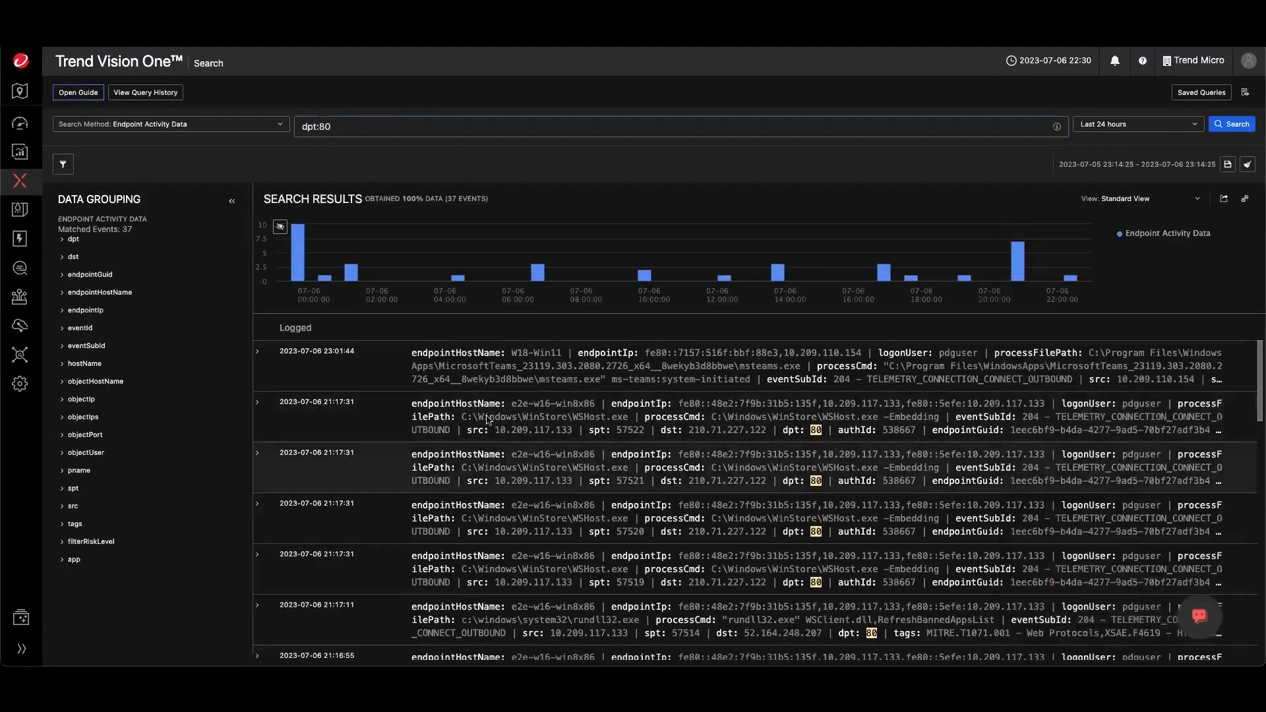
- Expand the first search result and examine its event detail fields
{"action": "left_click", "coordinate": [259, 357]}
{"action": "scroll", "coordinate": [413, 461], "scroll_direction": "down", "scroll_amount": 3}
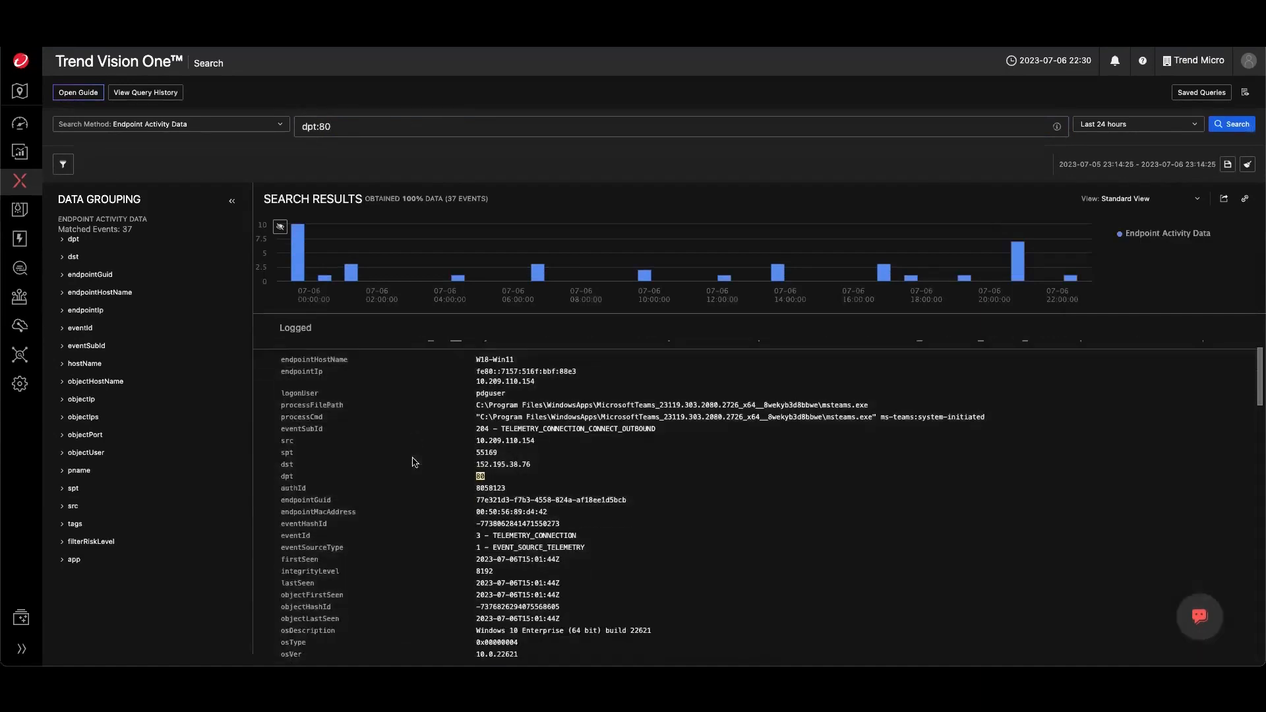
{"action": "right_click", "coordinate": [483, 462]}
{"action": "left_click", "coordinate": [427, 483]}
{"action": "right_click", "coordinate": [482, 460]}
{"action": "left_click", "coordinate": [429, 486]}
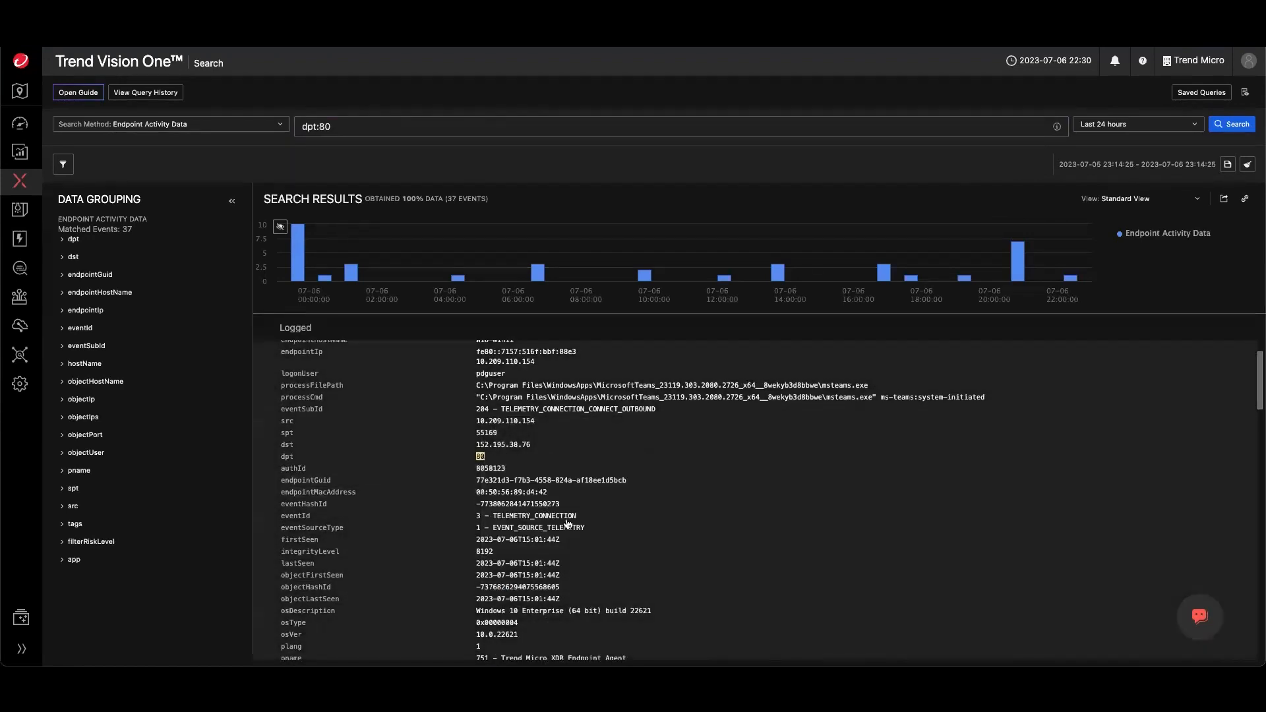
{"action": "scroll", "coordinate": [570, 559], "scroll_direction": "up", "scroll_amount": 1}
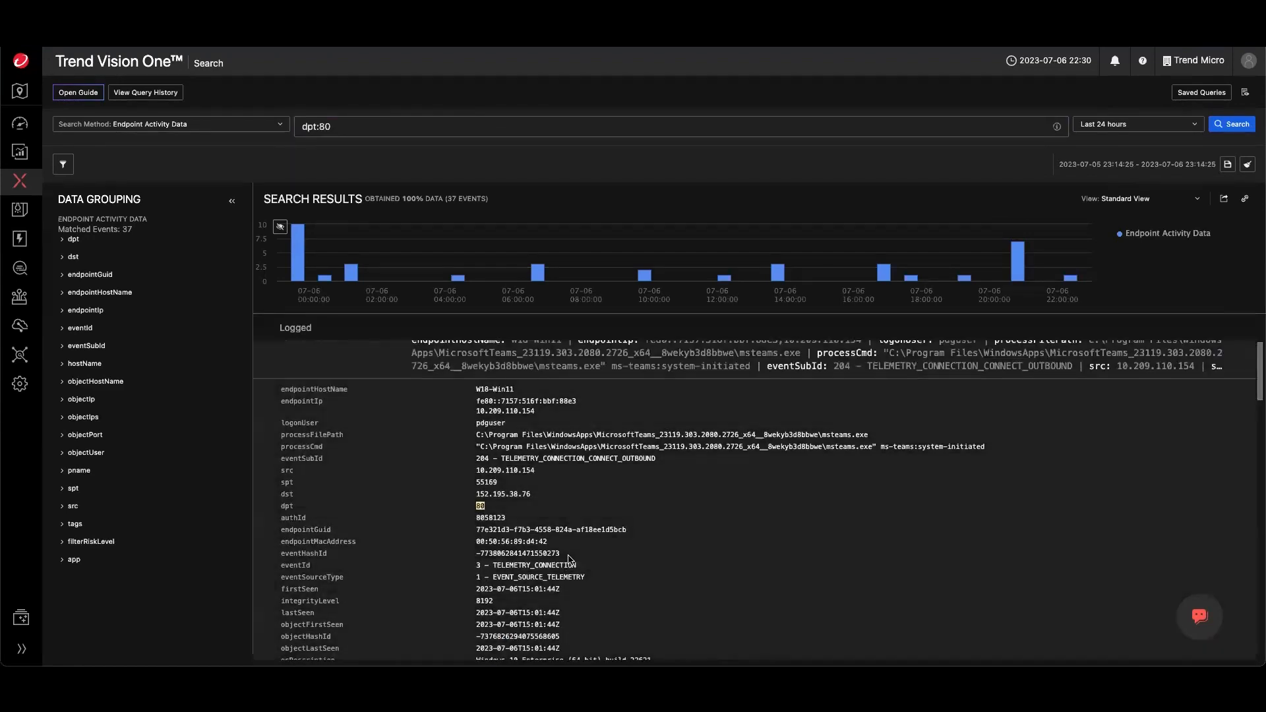
- Open the context actions for the processCmd value of the expanded event, then dismiss them
{"action": "right_click", "coordinate": [633, 450]}
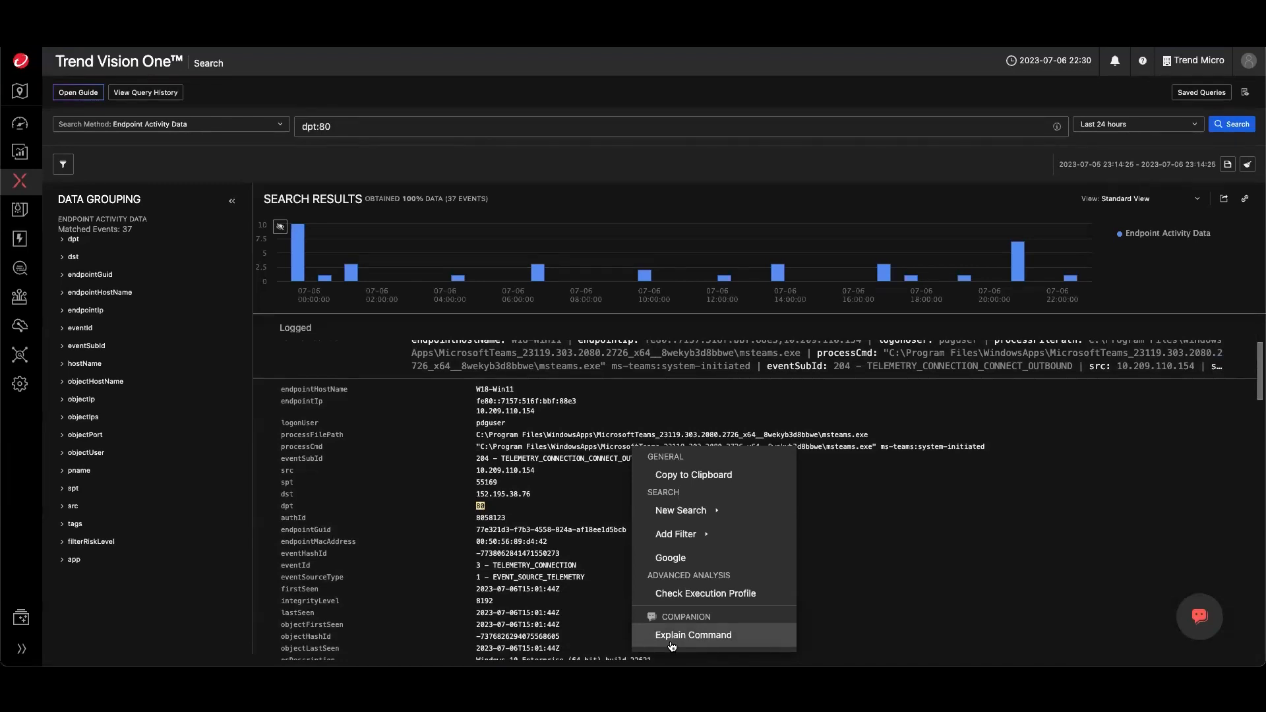
{"action": "left_click", "coordinate": [877, 461]}
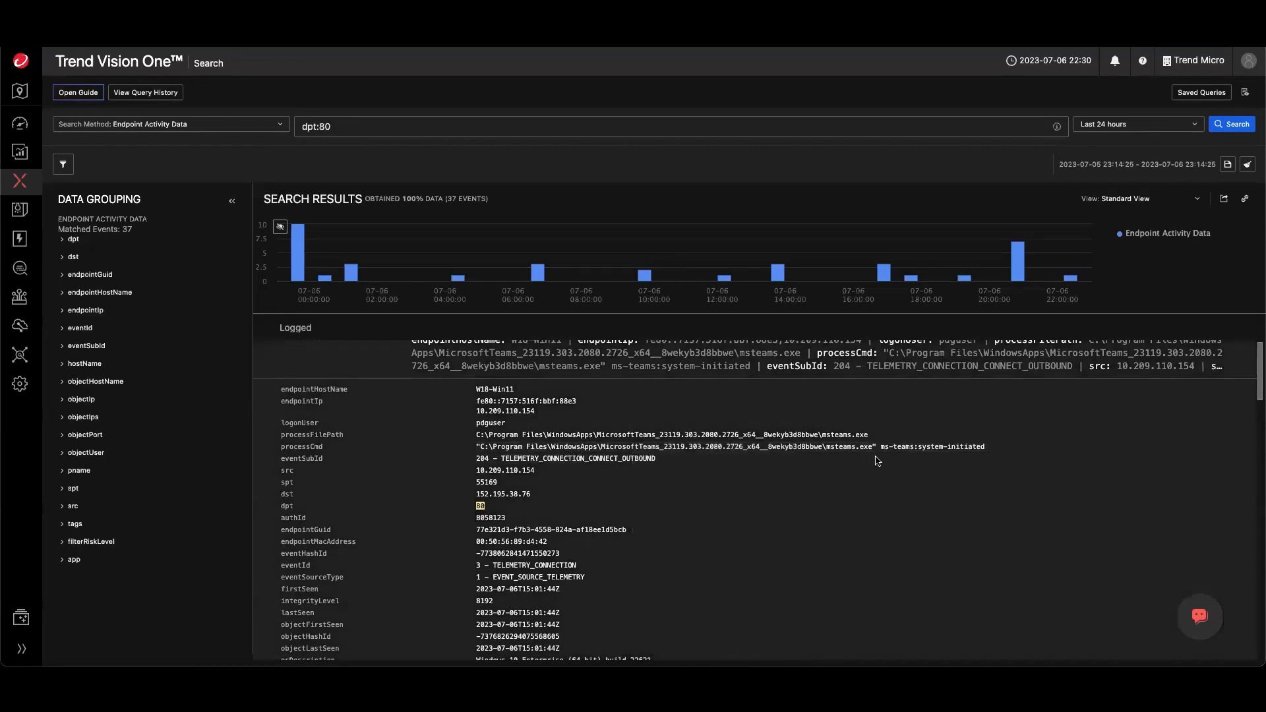
{"action": "right_click", "coordinate": [810, 450]}
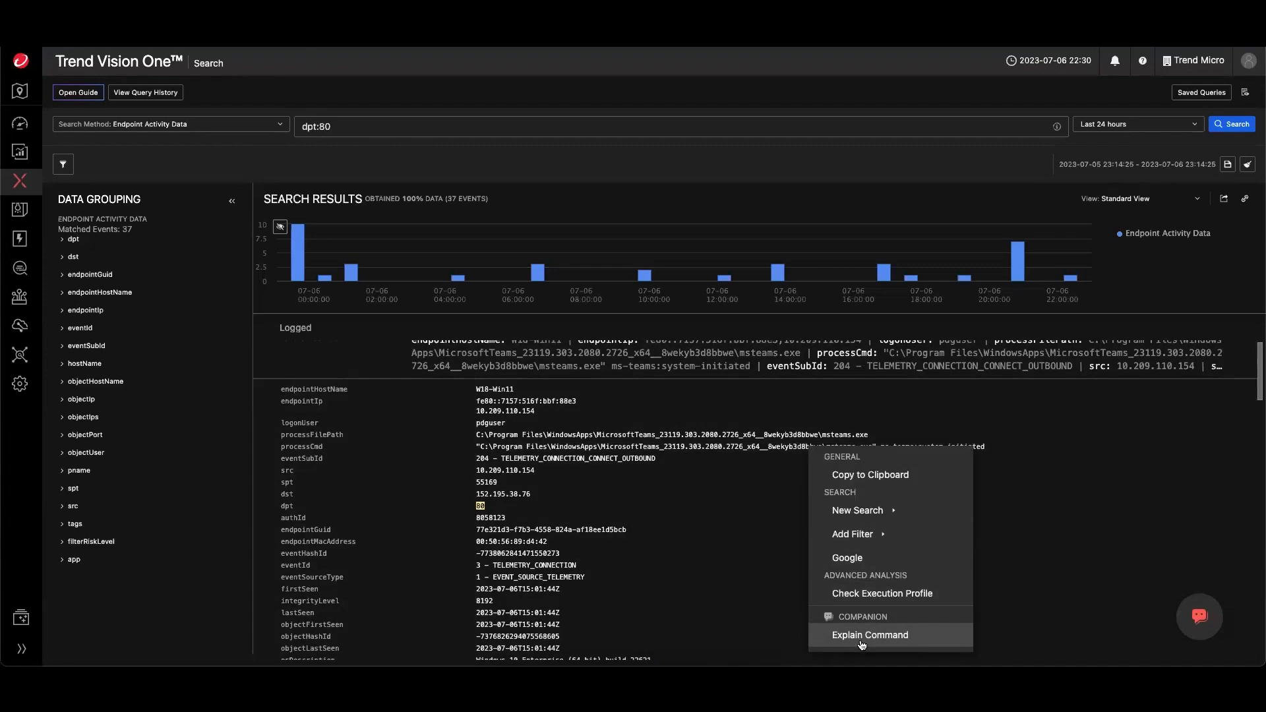
{"action": "left_click", "coordinate": [642, 523]}
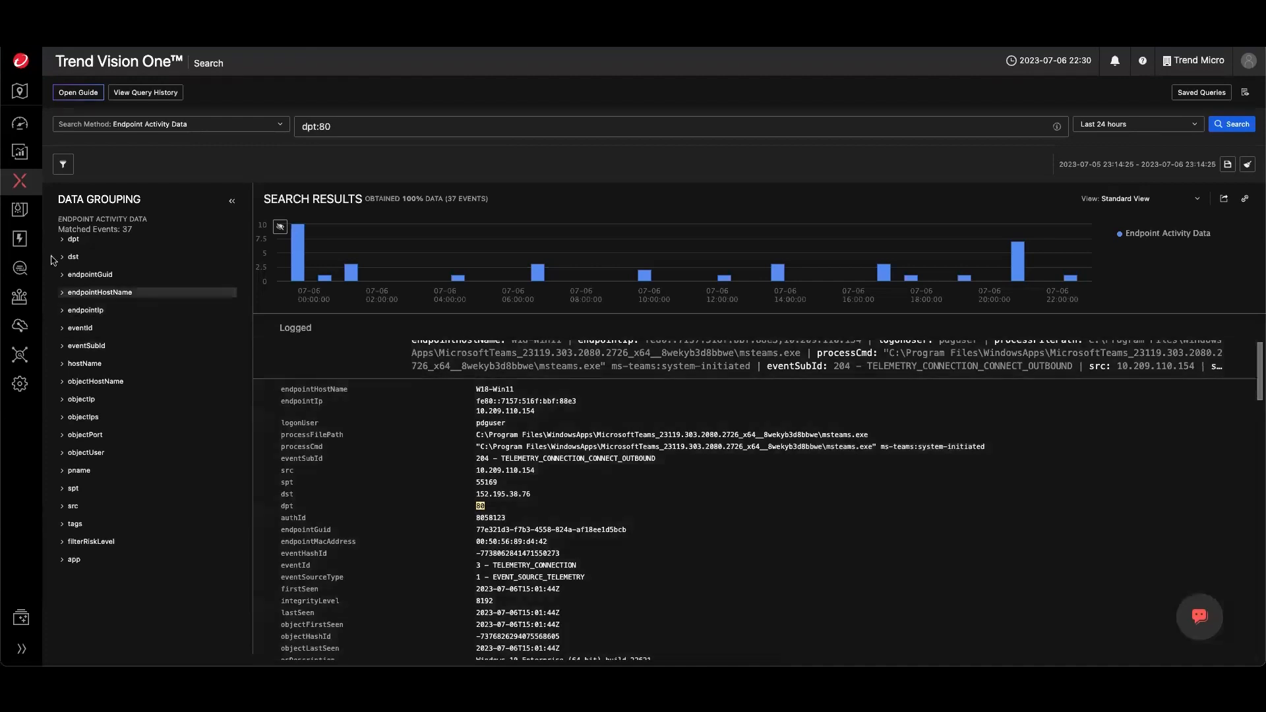
- Return to Endpoint Inventory through the Endpoint Security Operations menu
{"action": "mouse_move", "coordinate": [24, 243]}
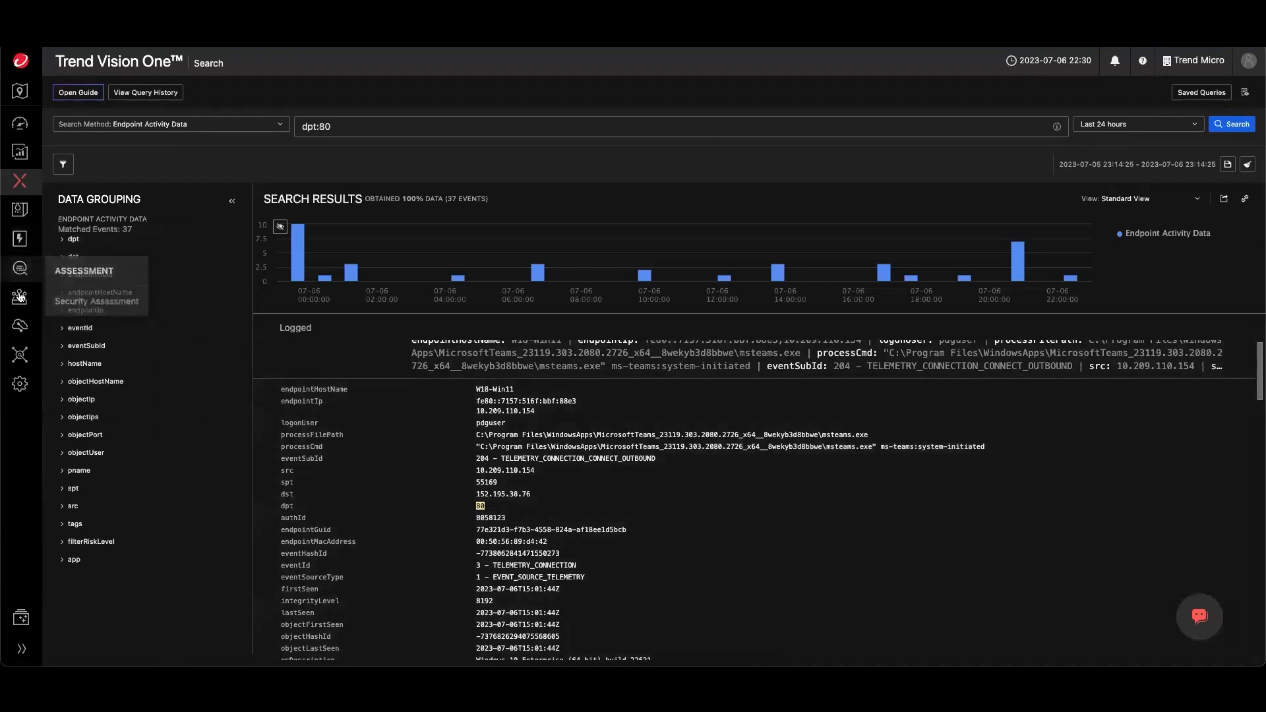
{"action": "mouse_move", "coordinate": [20, 296]}
{"action": "left_click", "coordinate": [70, 336]}
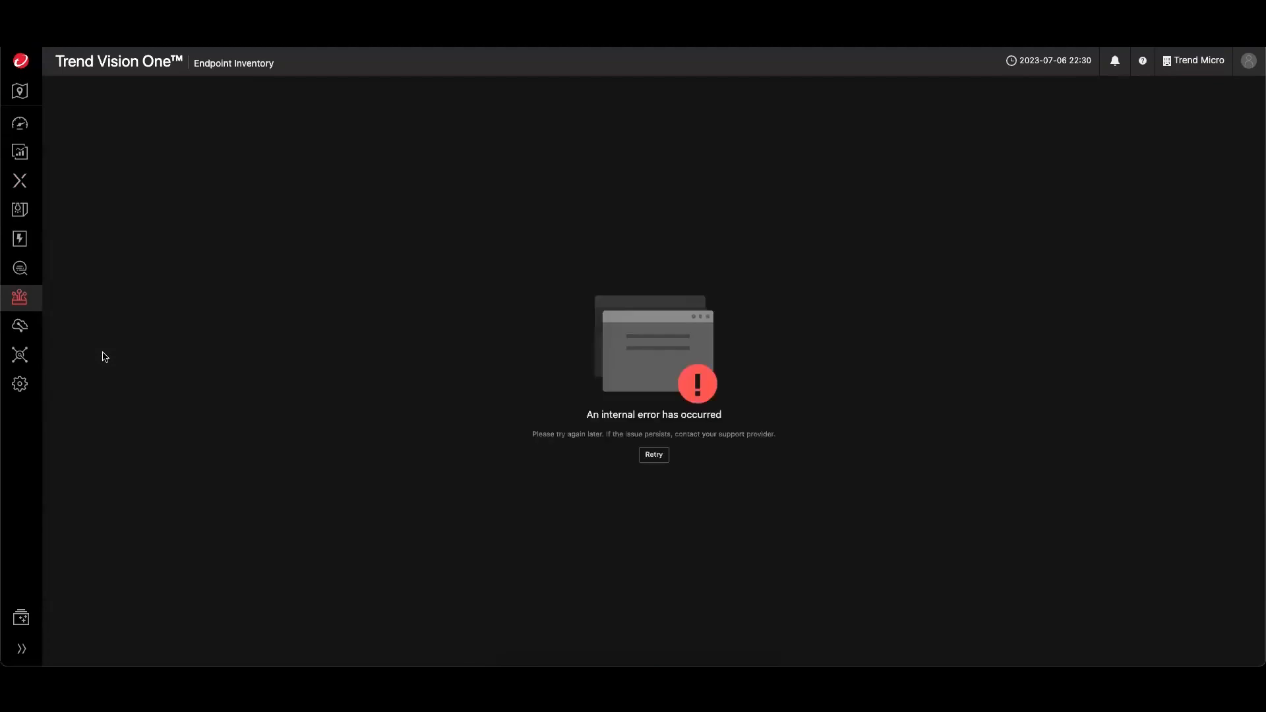
{"action": "mouse_move", "coordinate": [32, 308]}
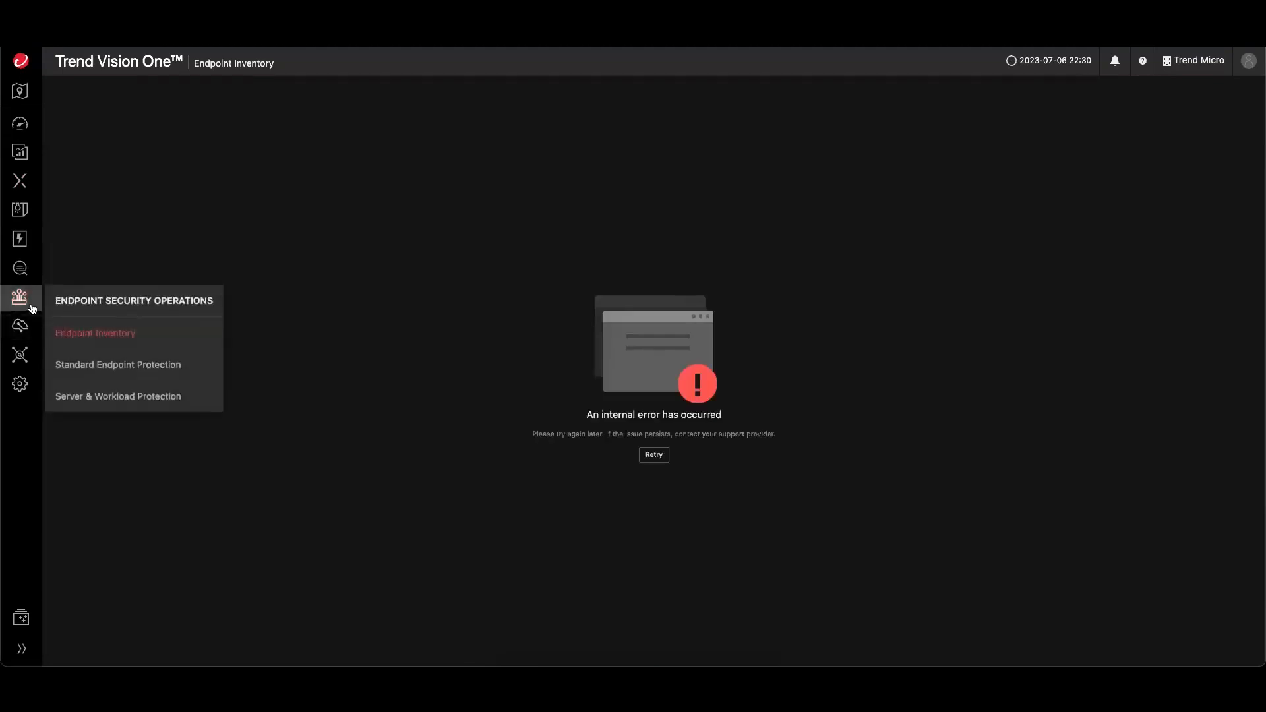
{"action": "left_click", "coordinate": [86, 366]}
{"action": "left_click", "coordinate": [93, 335]}
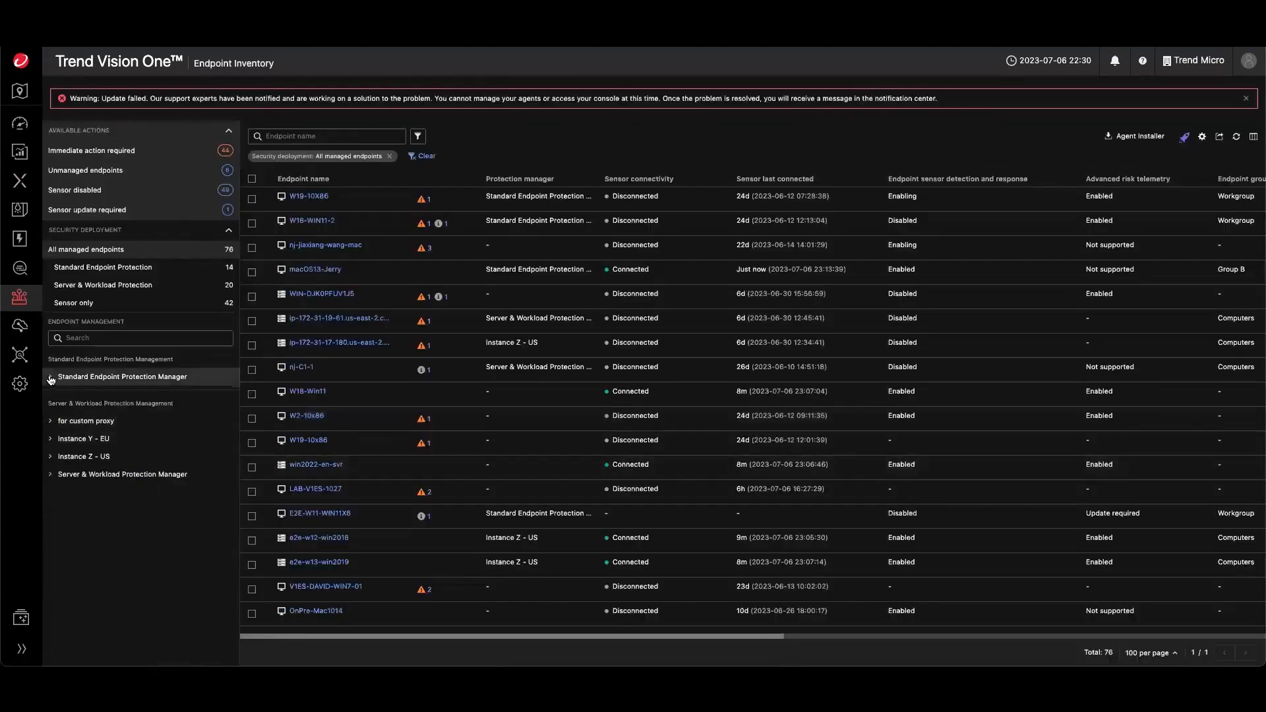
- Expand the Standard Endpoint Protection Manager group tree and filter the inventory by the Windows Test-group
{"action": "left_click", "coordinate": [51, 378]}
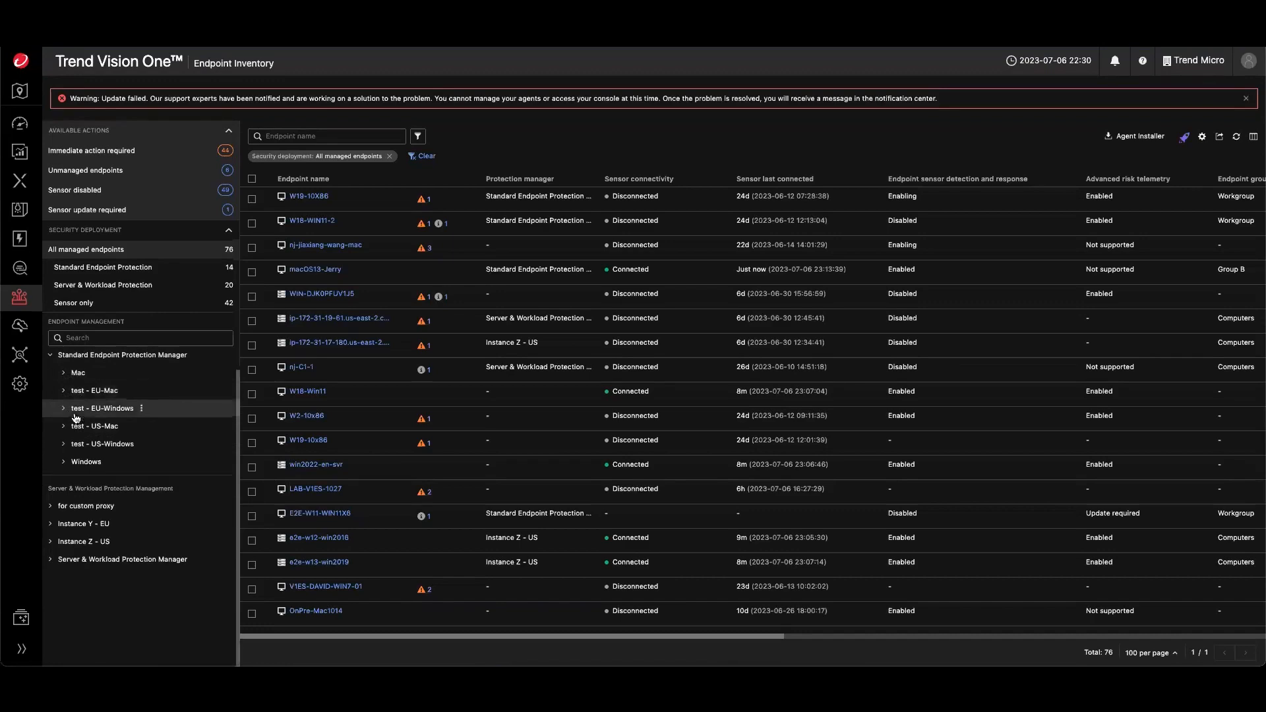
{"action": "left_click", "coordinate": [64, 483]}
{"action": "scroll", "coordinate": [99, 456], "scroll_direction": "down", "scroll_amount": 1}
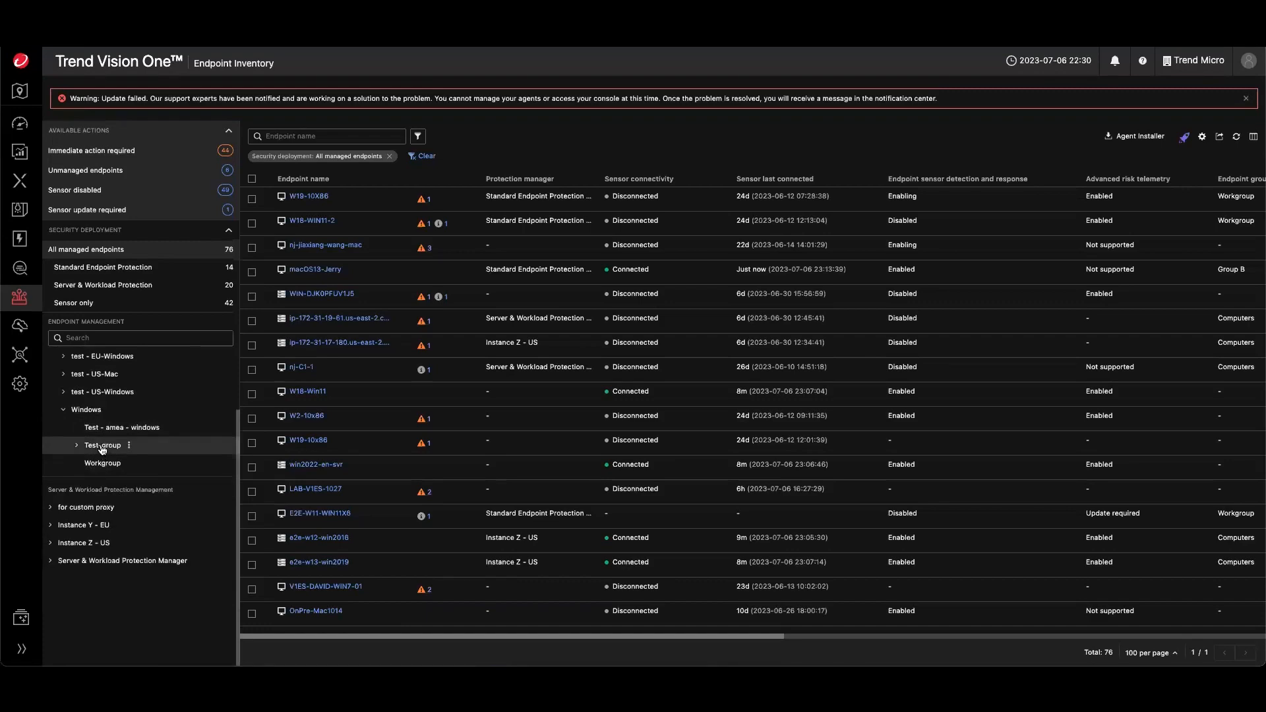
{"action": "left_click", "coordinate": [102, 428]}
{"action": "left_click", "coordinate": [100, 447]}
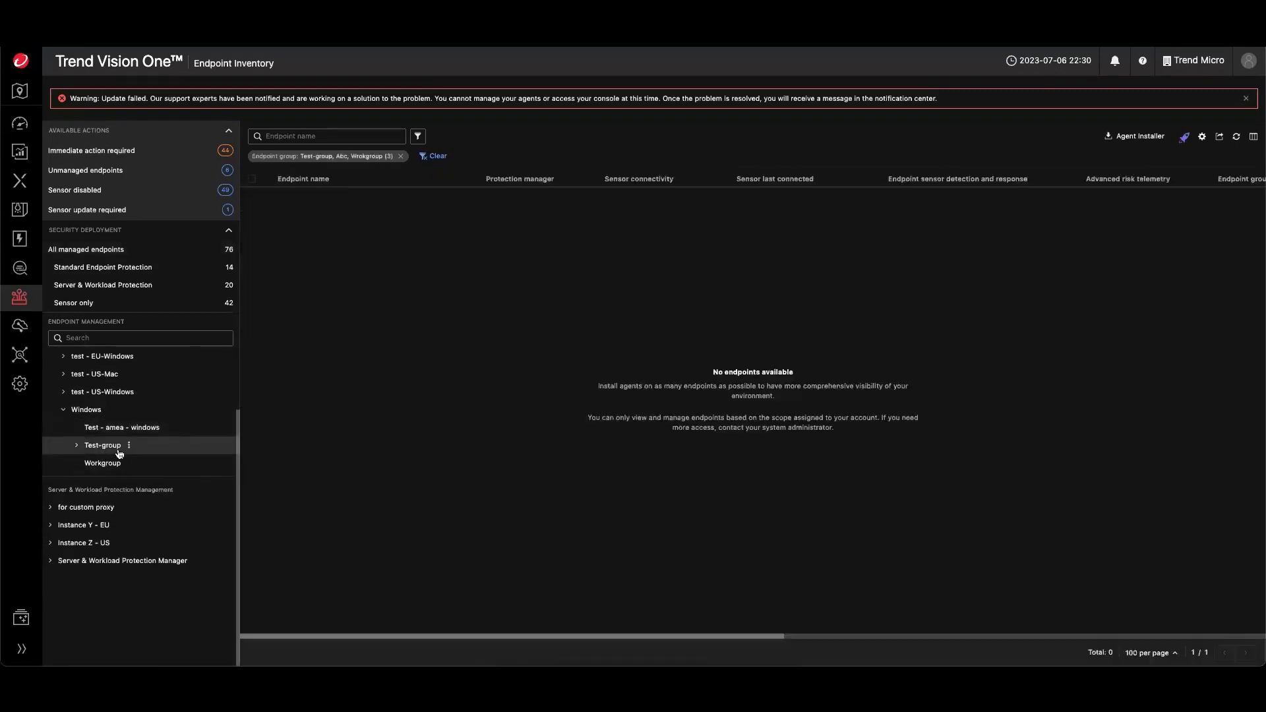
{"action": "left_click", "coordinate": [77, 446]}
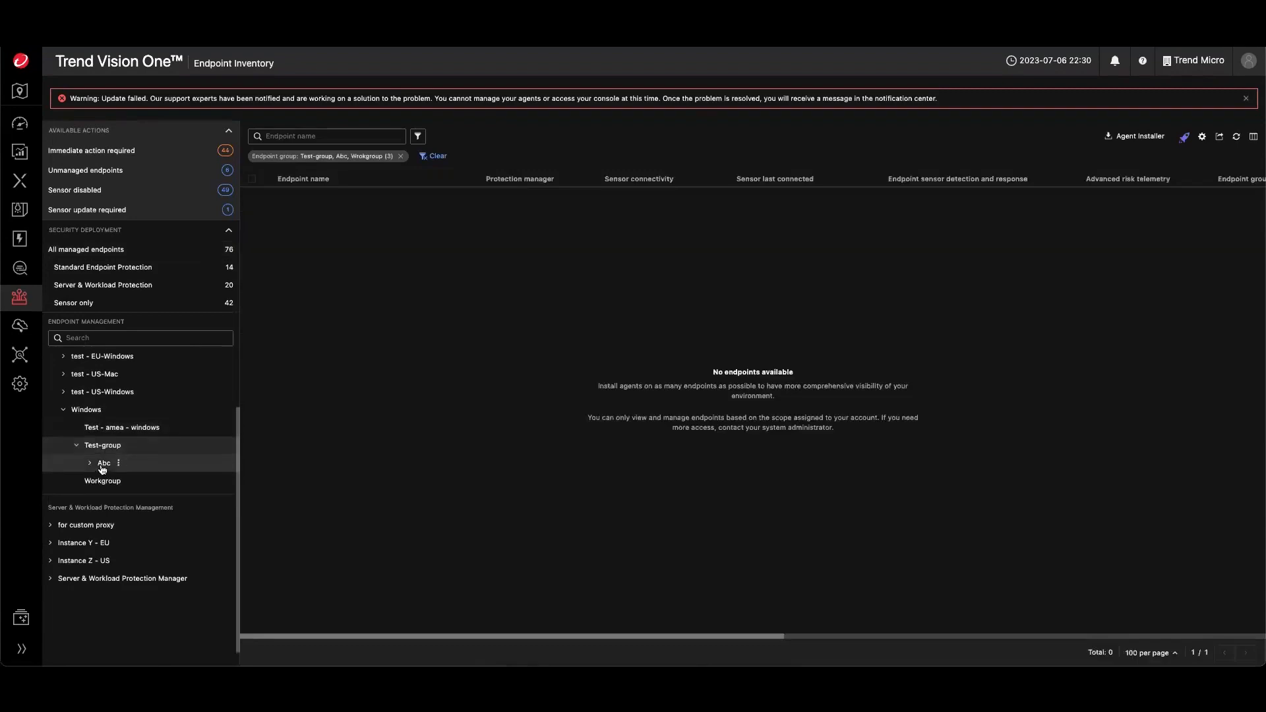
- Expand the Abc group and filter the inventory by the Workgroup endpoint group
{"action": "left_click", "coordinate": [102, 469]}
{"action": "left_click", "coordinate": [89, 463]}
{"action": "left_click", "coordinate": [111, 484]}
{"action": "left_click", "coordinate": [111, 507]}
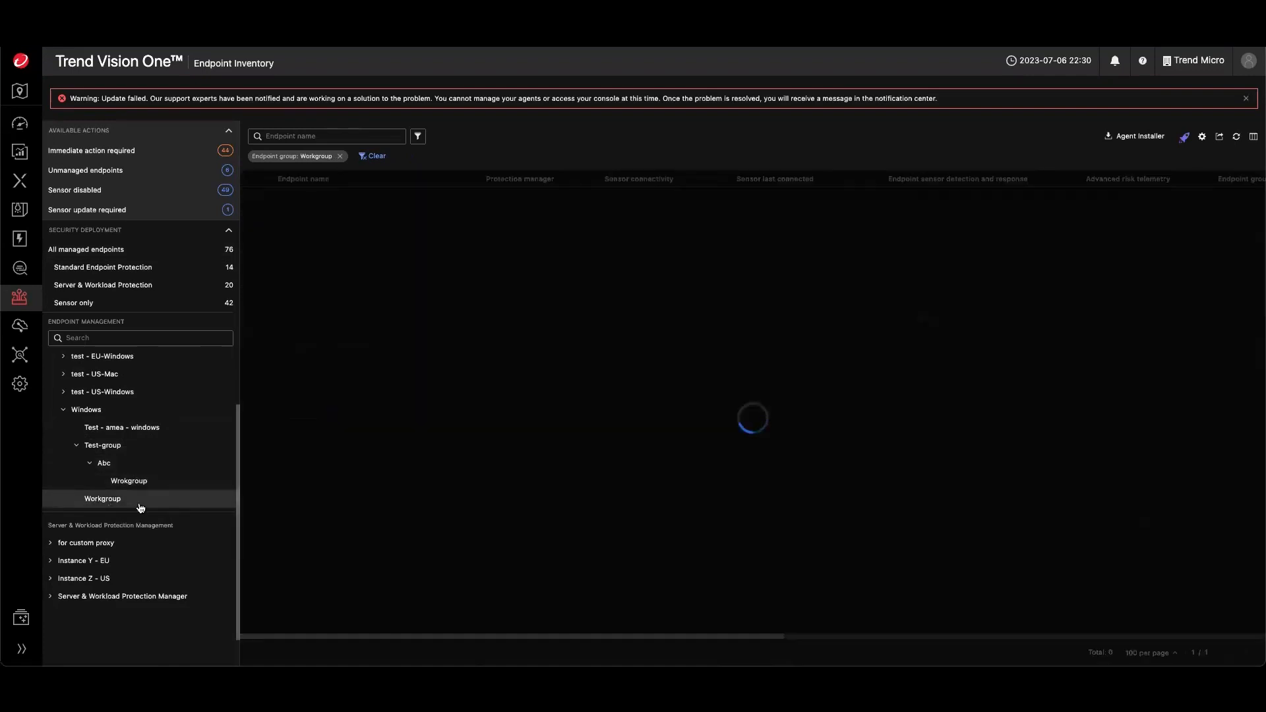
- Create a new endpoint group named Testing under the Wrokgroup group inside Abc
{"action": "right_click", "coordinate": [120, 507]}
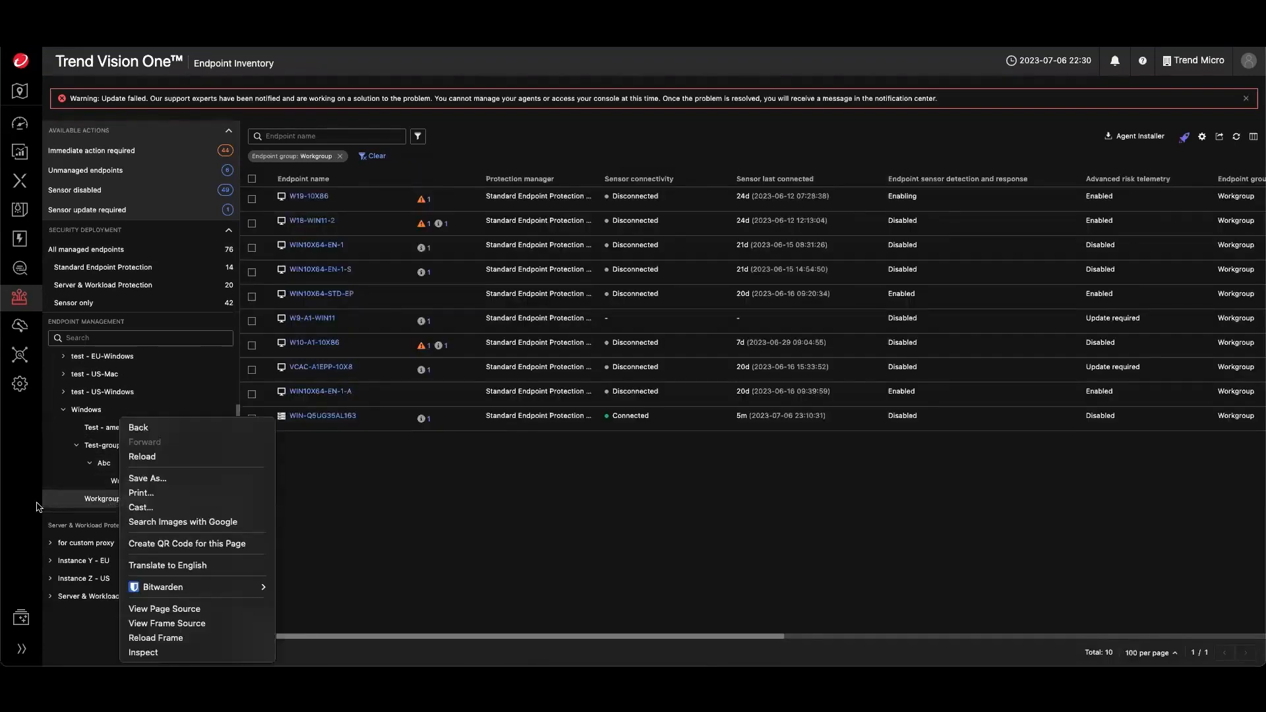
{"action": "left_click", "coordinate": [362, 522]}
{"action": "left_click", "coordinate": [155, 481]}
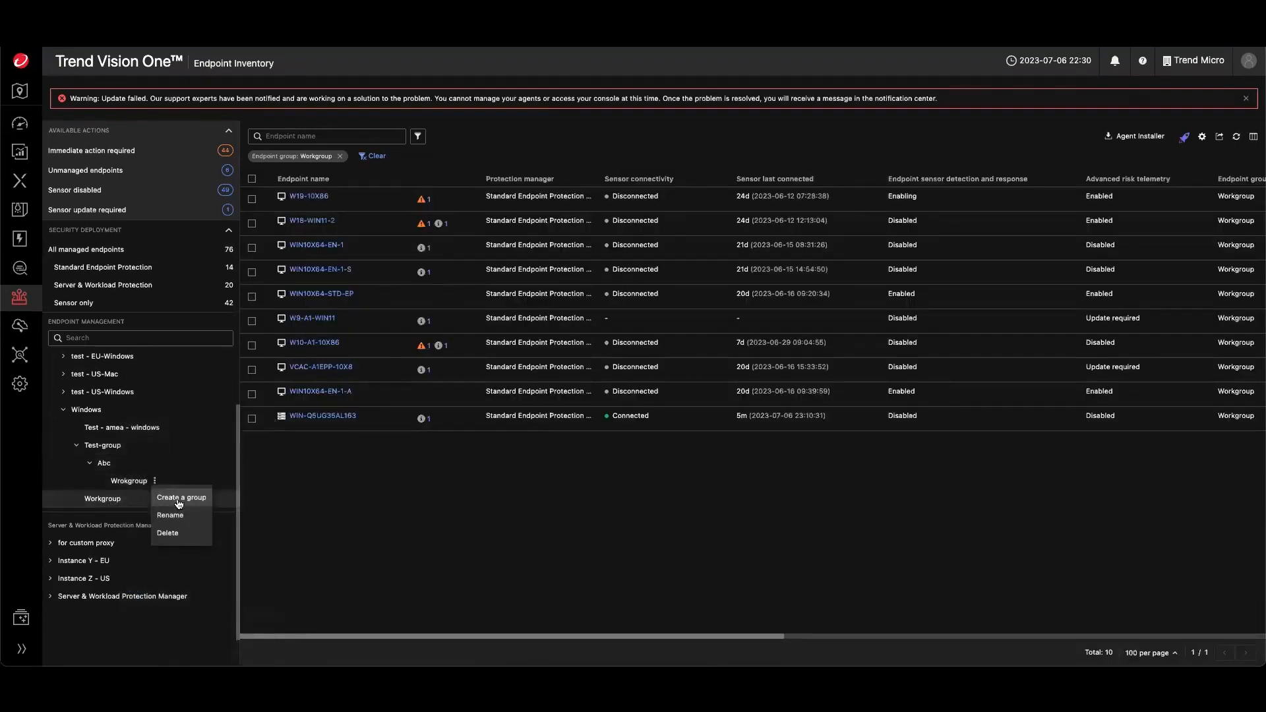
{"action": "left_click", "coordinate": [178, 502]}
{"action": "left_click", "coordinate": [453, 242]}
{"action": "type", "text": "Testing"}
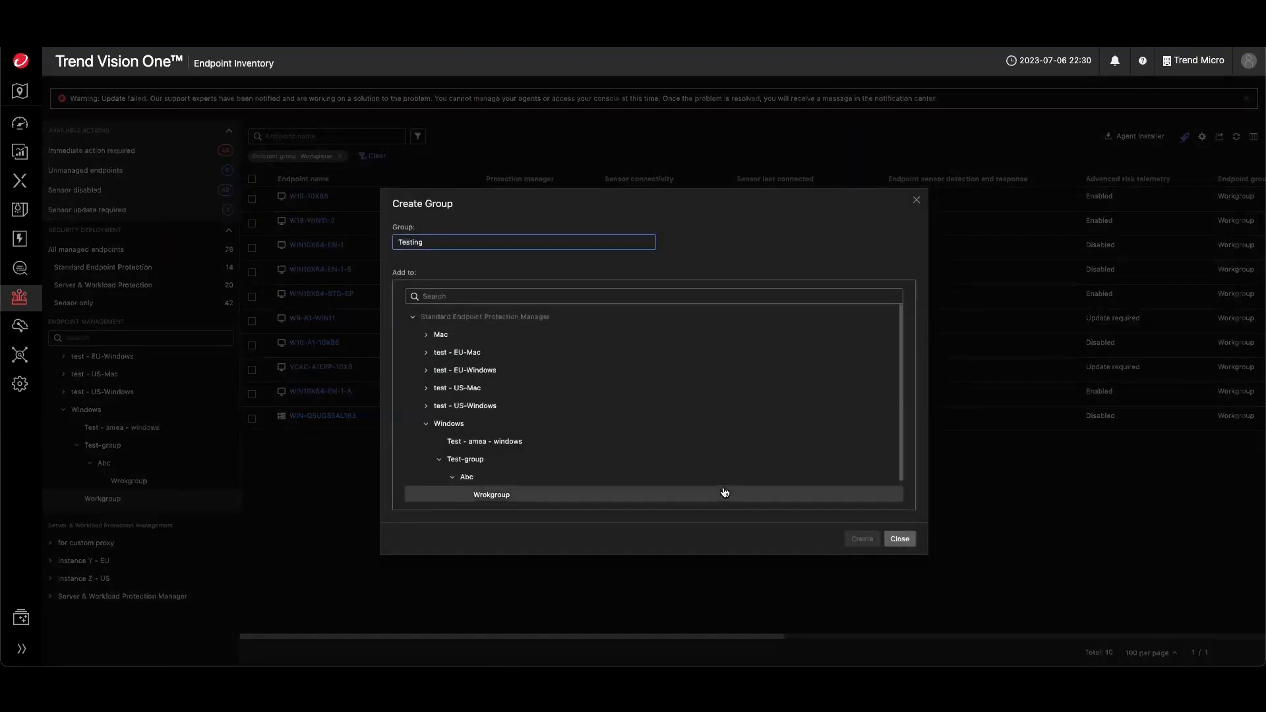
{"action": "left_click", "coordinate": [493, 497]}
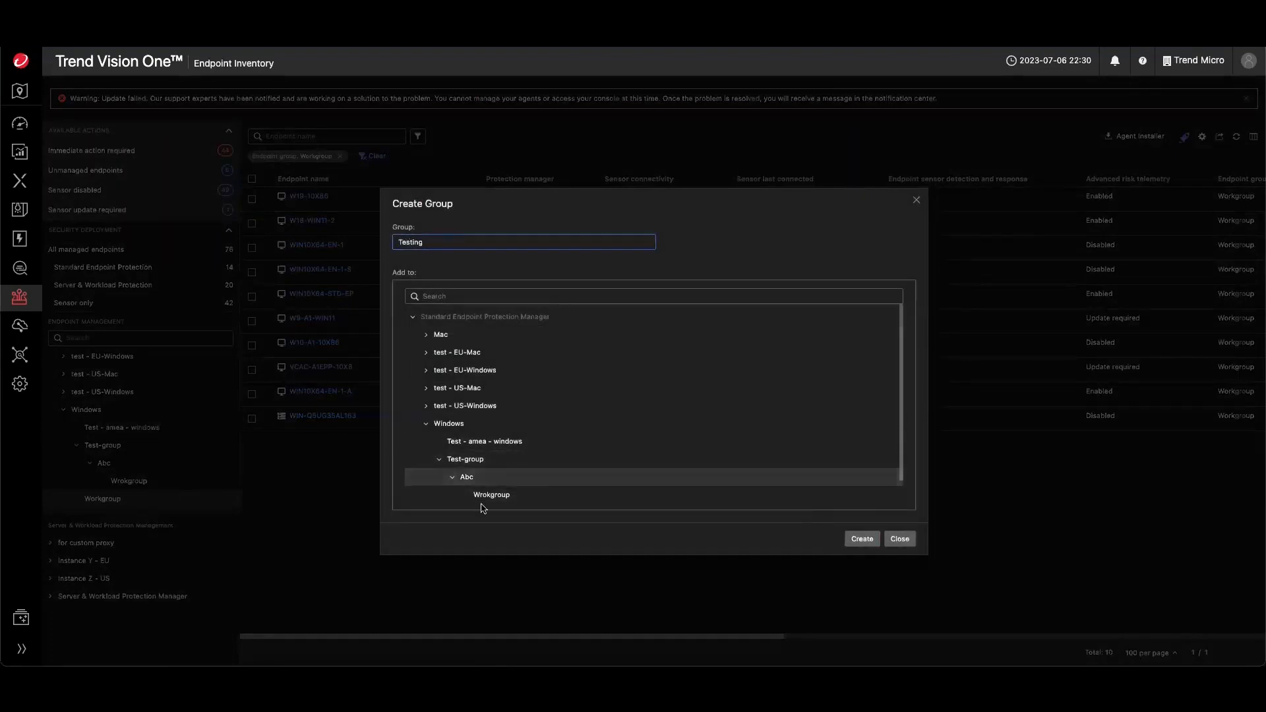
{"action": "left_click", "coordinate": [866, 541]}
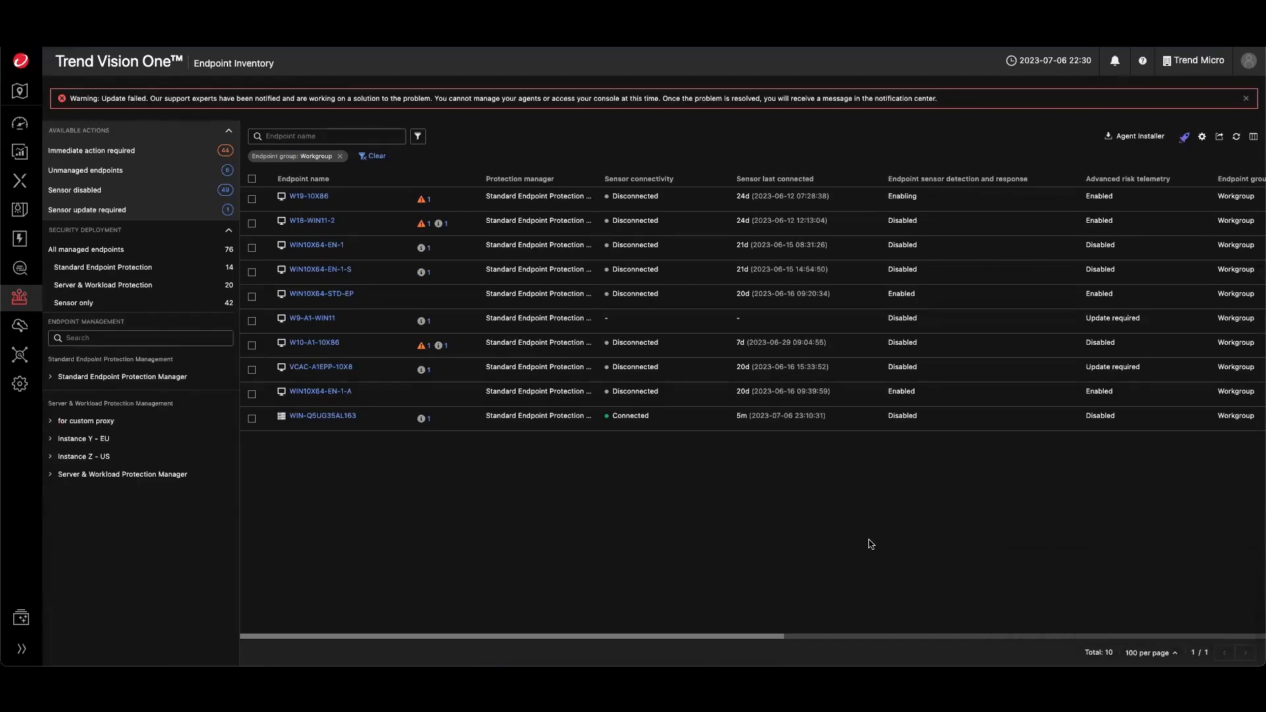
- Filter the inventory by Server & Workload Protection Manager, then open the Product Instance page
{"action": "left_click", "coordinate": [94, 476]}
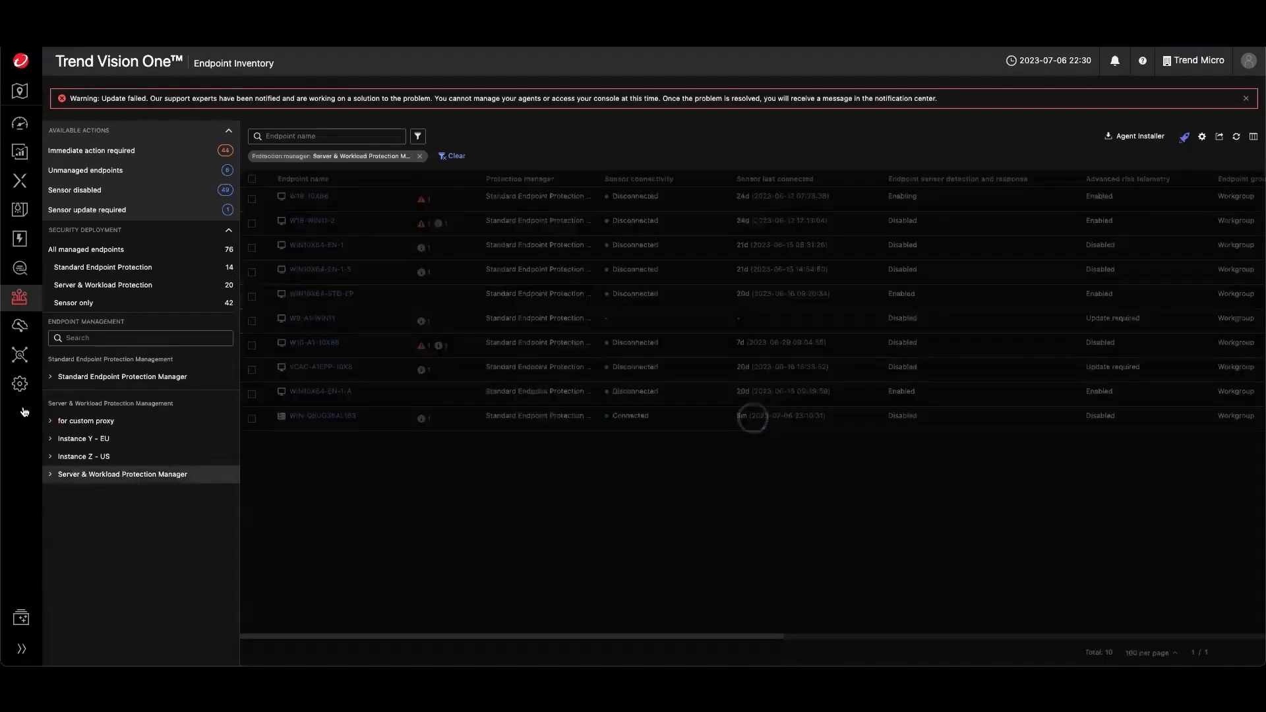
{"action": "mouse_move", "coordinate": [20, 356]}
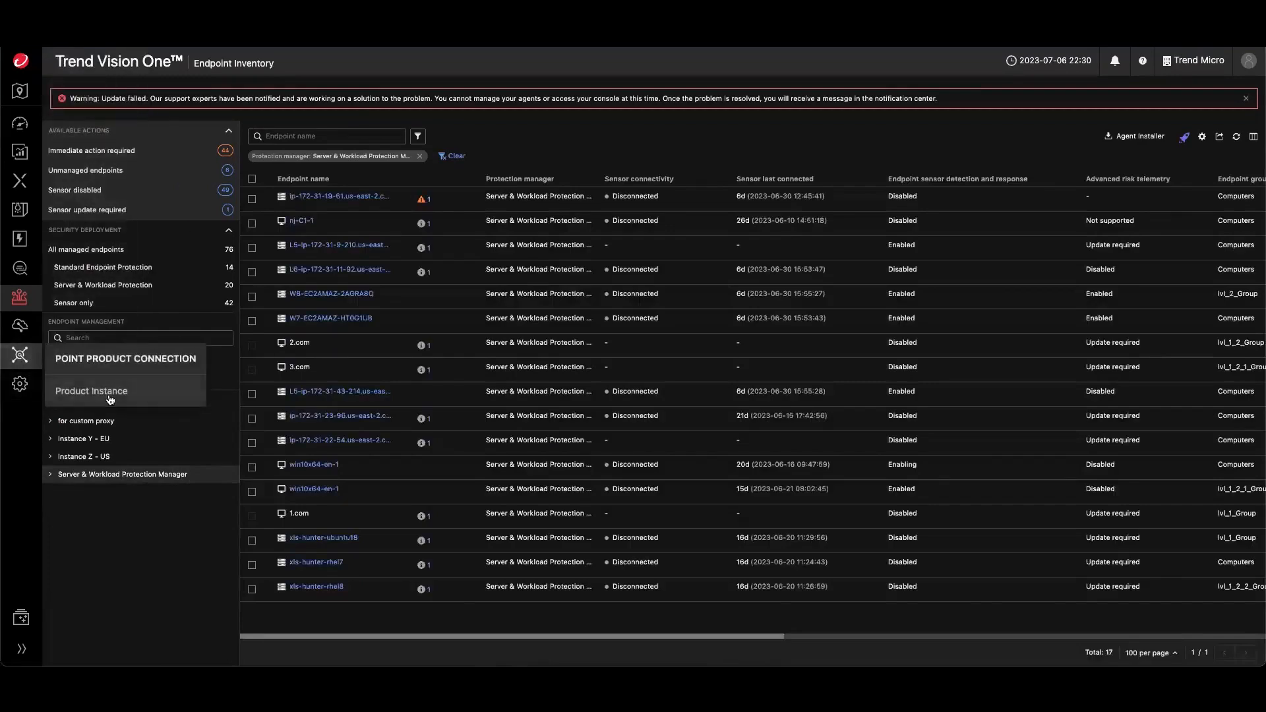
{"action": "left_click", "coordinate": [111, 396]}
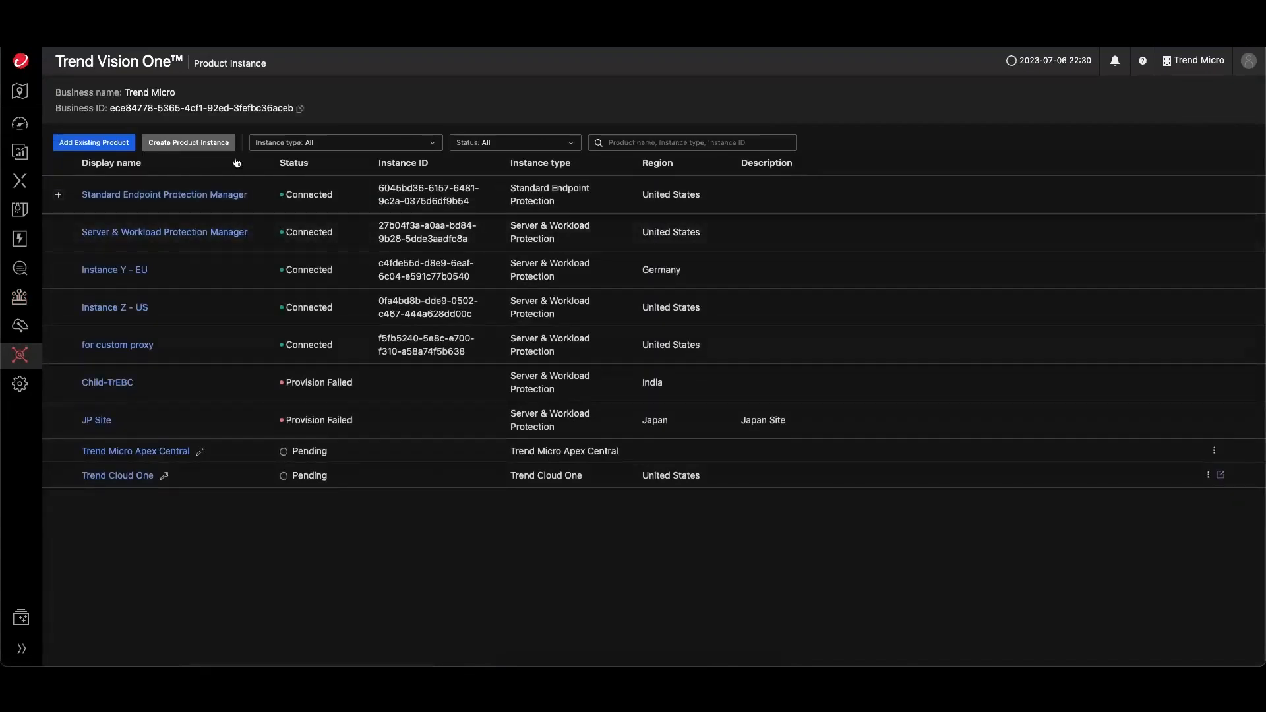
- Create a Server & Workload Protection product instance named Europe in the United States region
{"action": "left_click", "coordinate": [199, 144]}
{"action": "left_click", "coordinate": [1022, 145]}
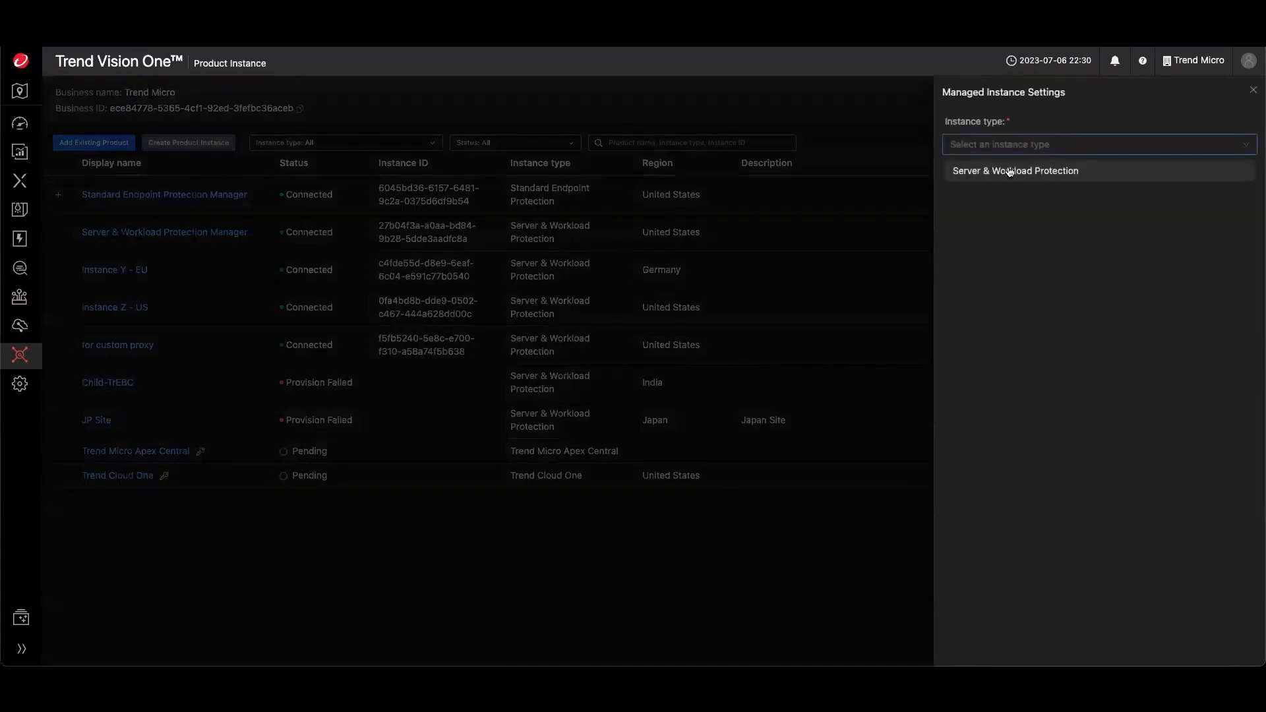
{"action": "left_click", "coordinate": [1011, 170]}
{"action": "type", "text": "E"}
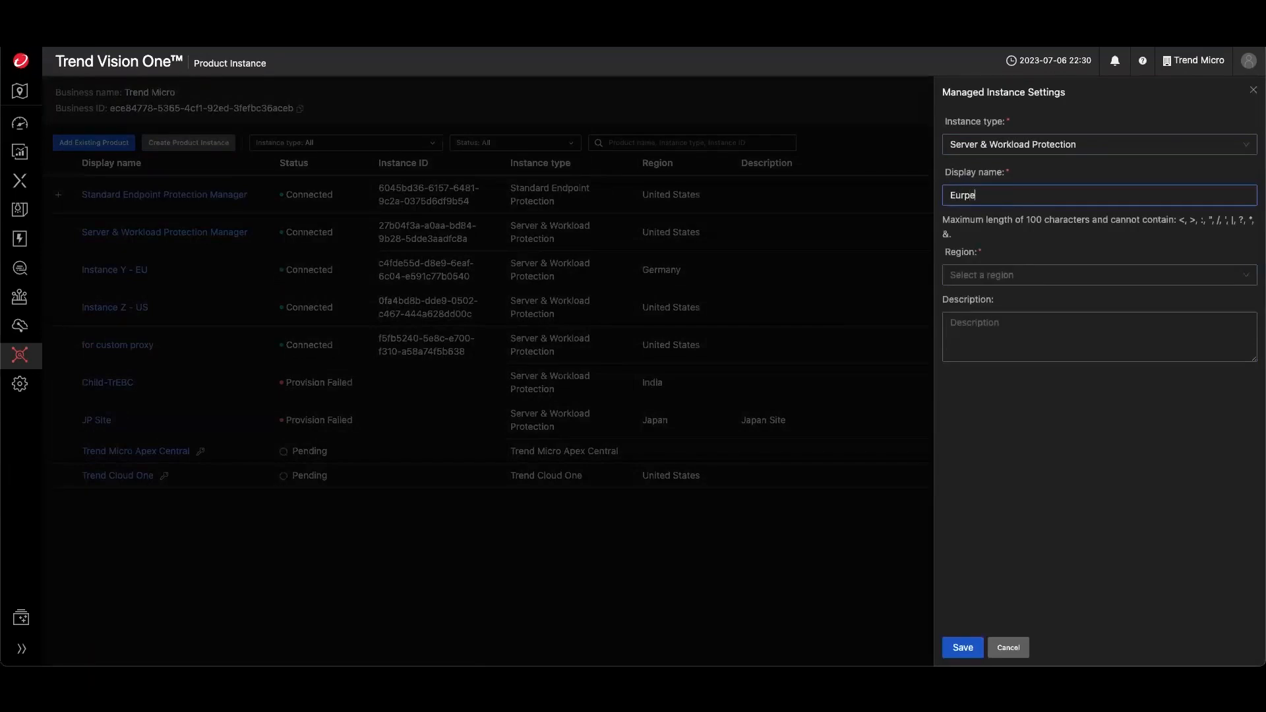
{"action": "type", "text": "urpo"}
{"action": "key", "text": "BackSpace"}
{"action": "key", "text": "BackSpace"}
{"action": "key", "text": "BackSpace"}
{"action": "type", "text": "rope"}
{"action": "left_click", "coordinate": [996, 287]}
{"action": "left_click", "coordinate": [982, 303]}
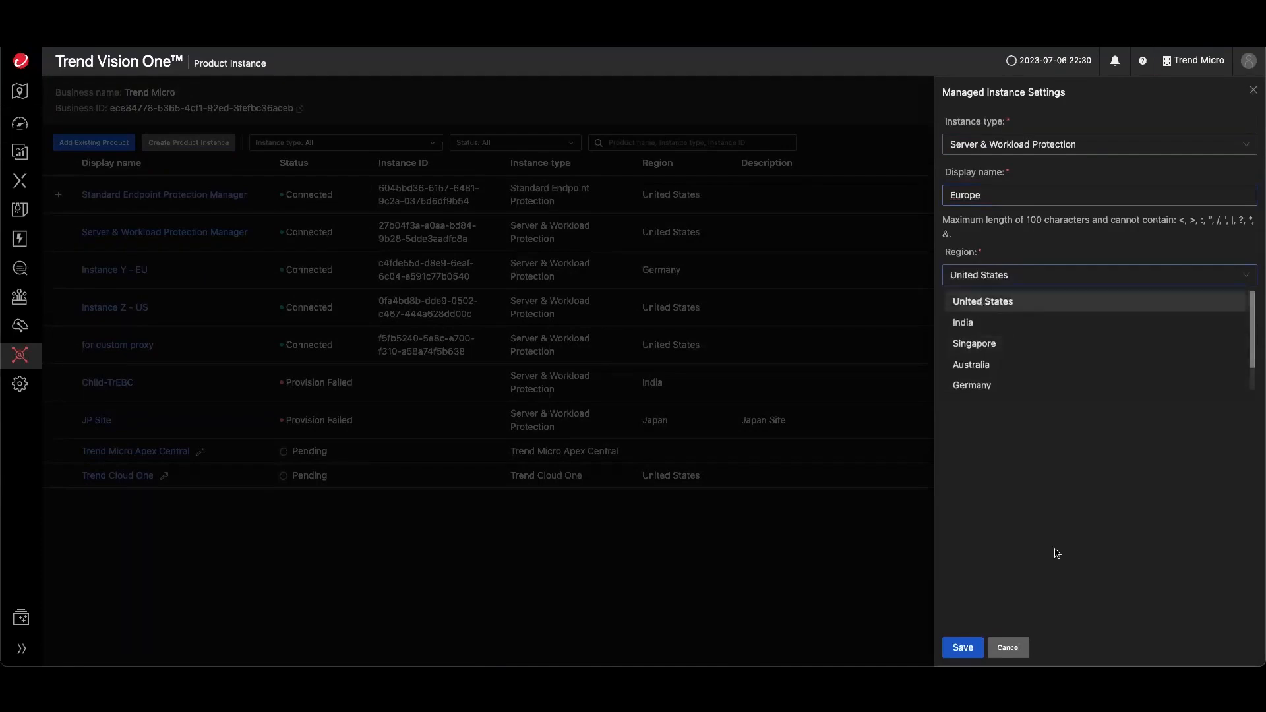
{"action": "left_click", "coordinate": [963, 647]}
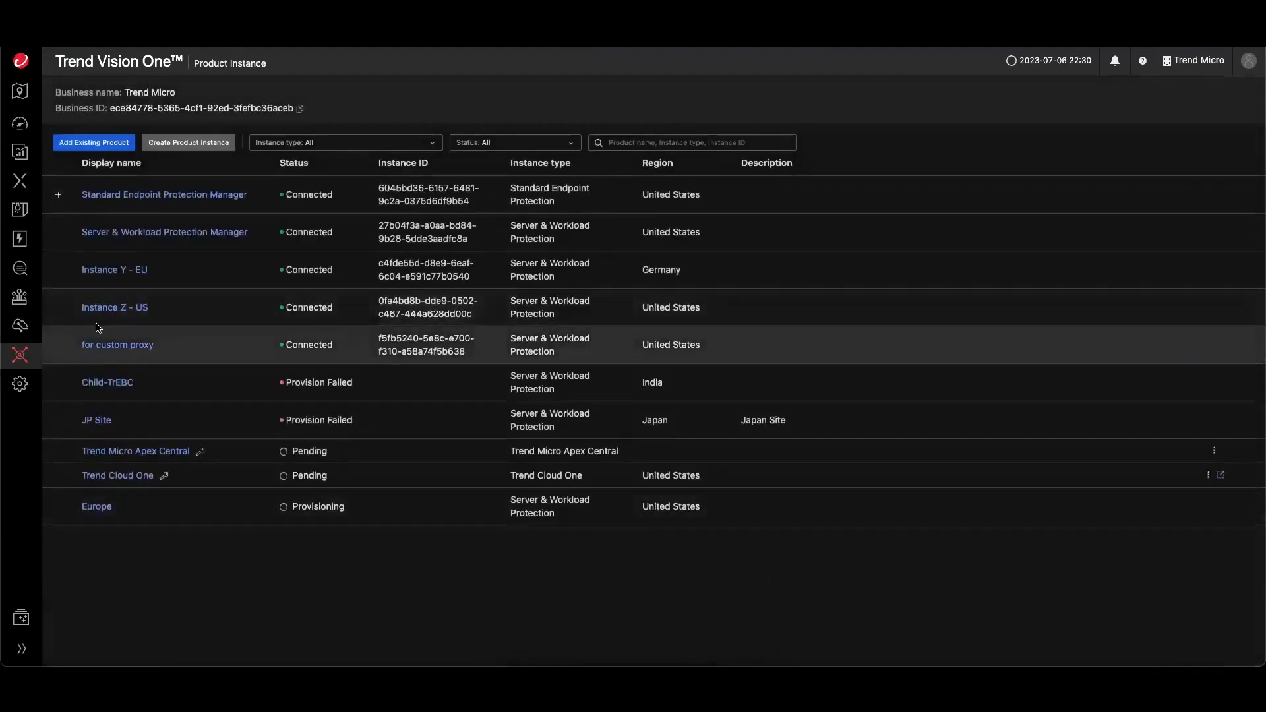
- Return to Endpoint Inventory through the Endpoint Security Operations menu
{"action": "mouse_move", "coordinate": [29, 356]}
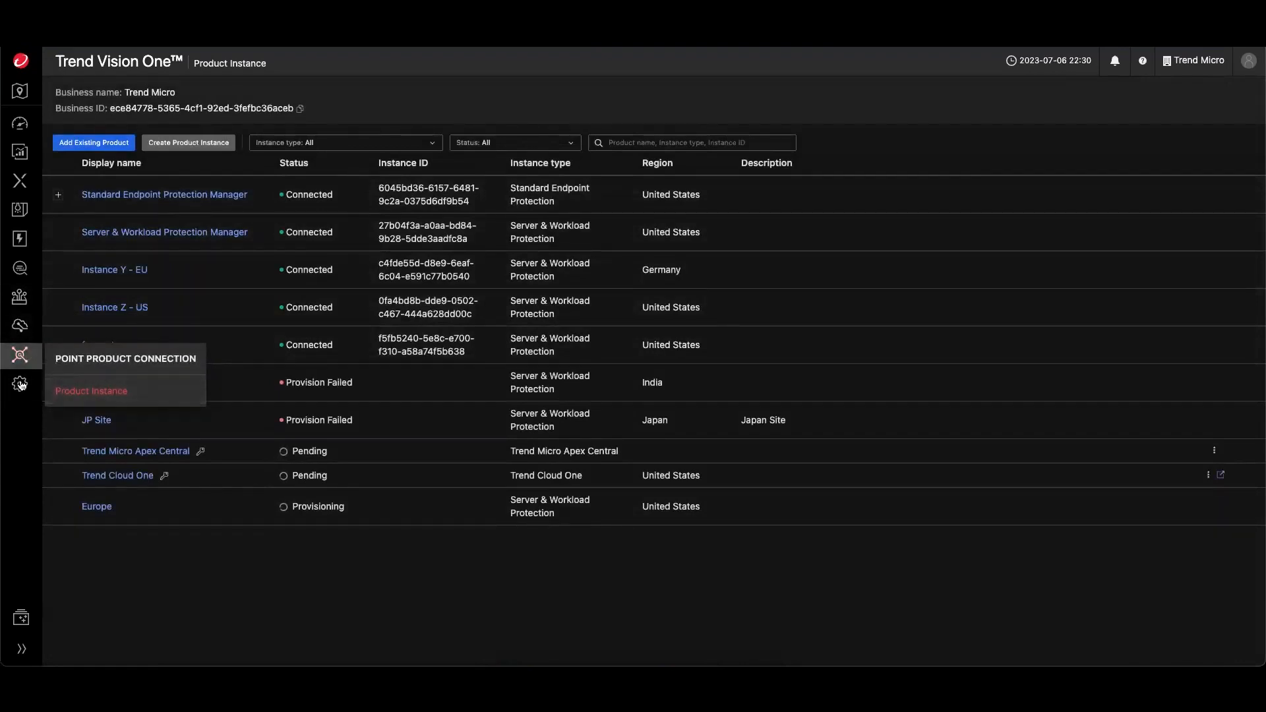
{"action": "mouse_move", "coordinate": [21, 386]}
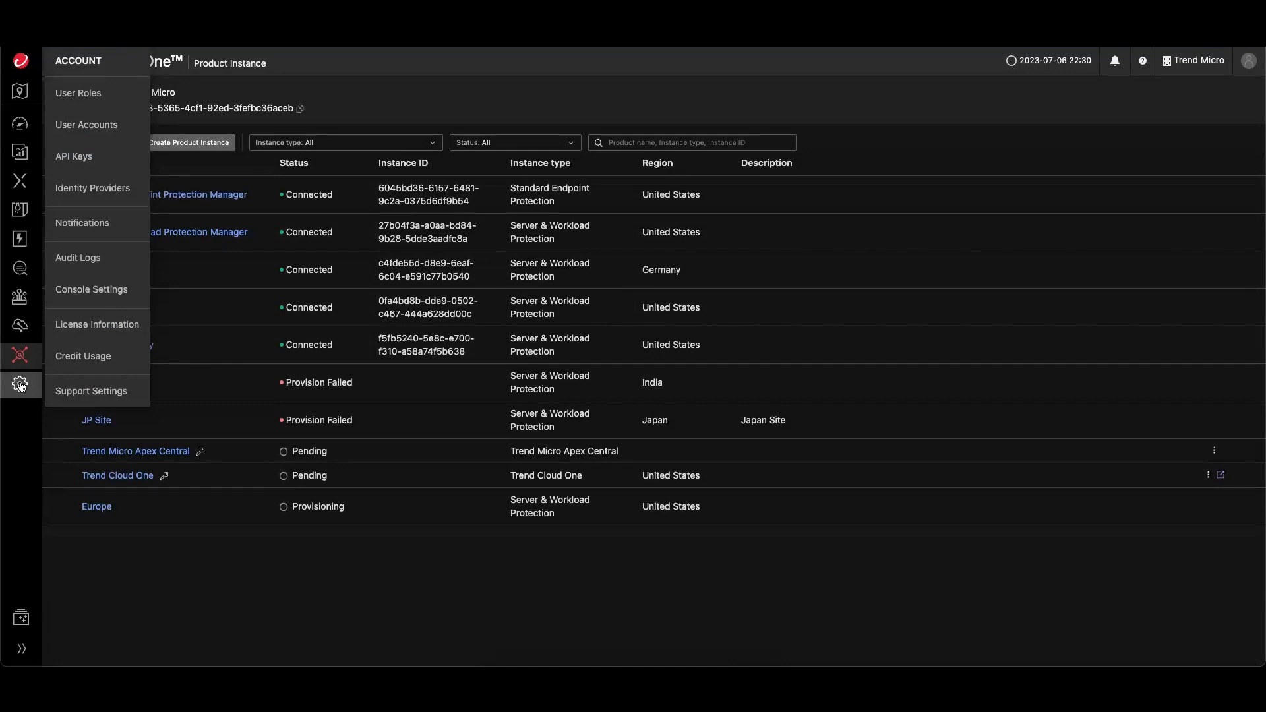
{"action": "mouse_move", "coordinate": [14, 294]}
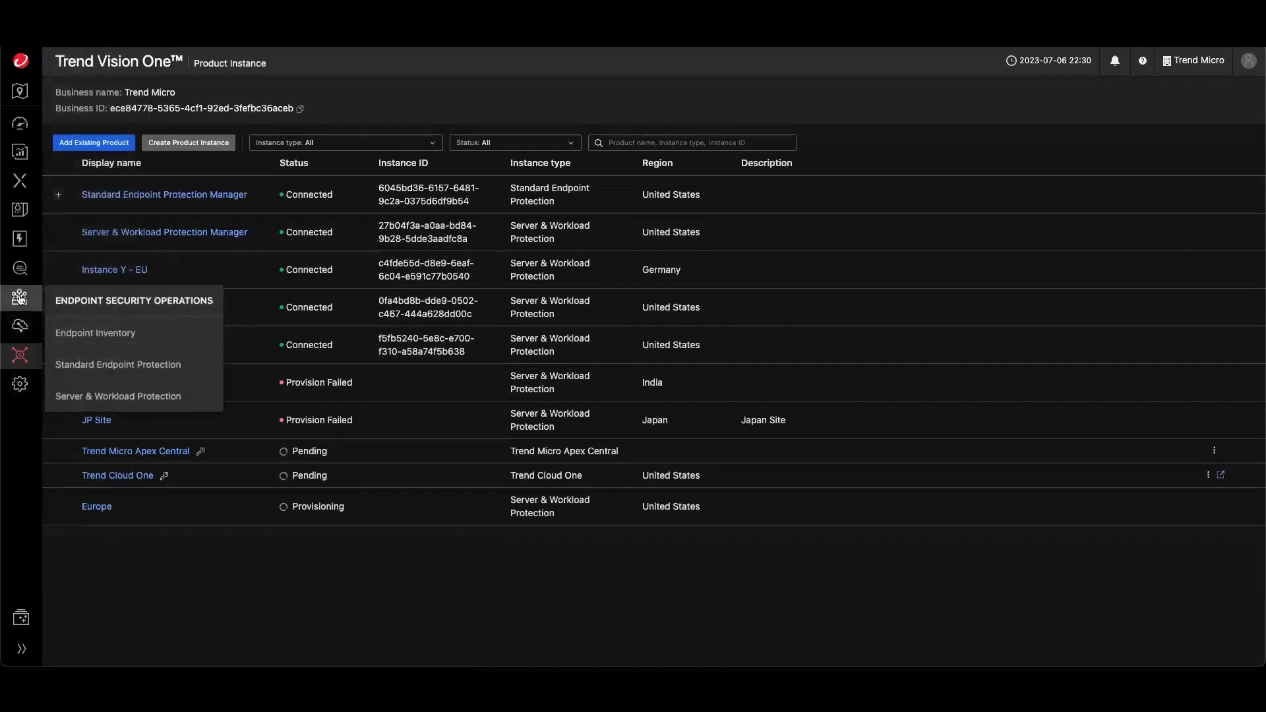
{"action": "left_click", "coordinate": [95, 334]}
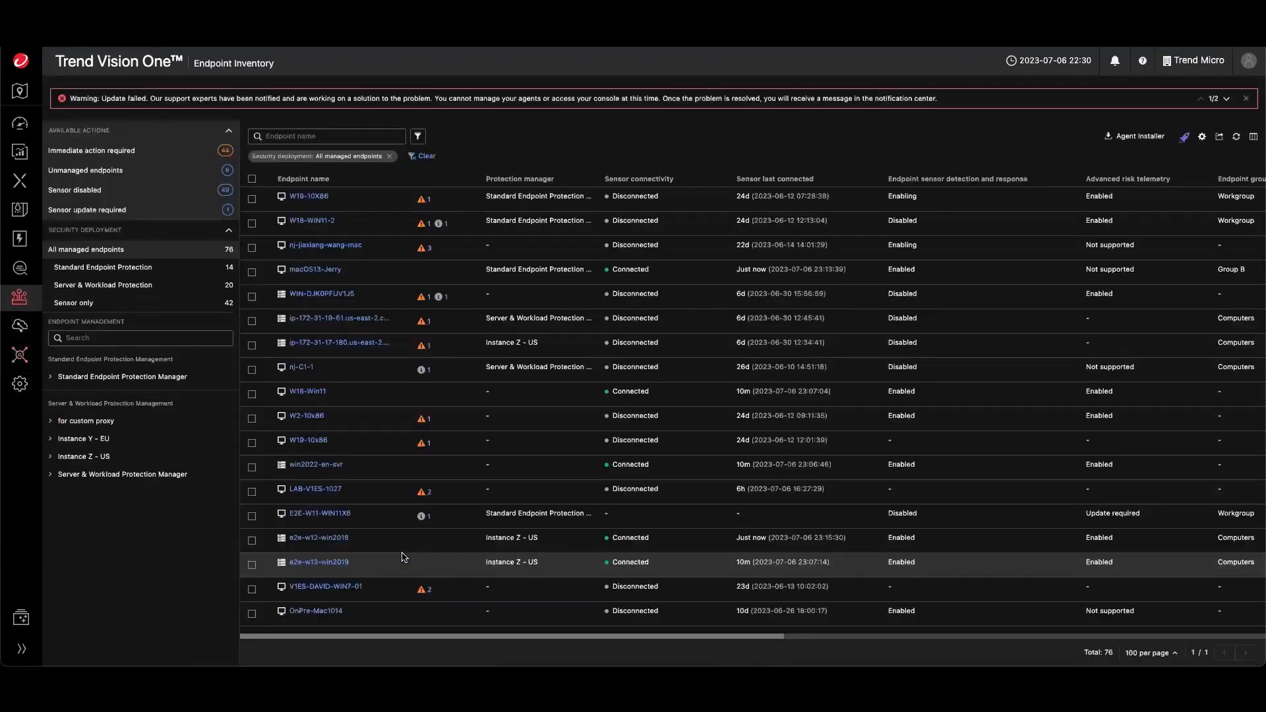
- Select all endpoints to view the available Response actions, then clear the selection
{"action": "left_click", "coordinate": [252, 180]}
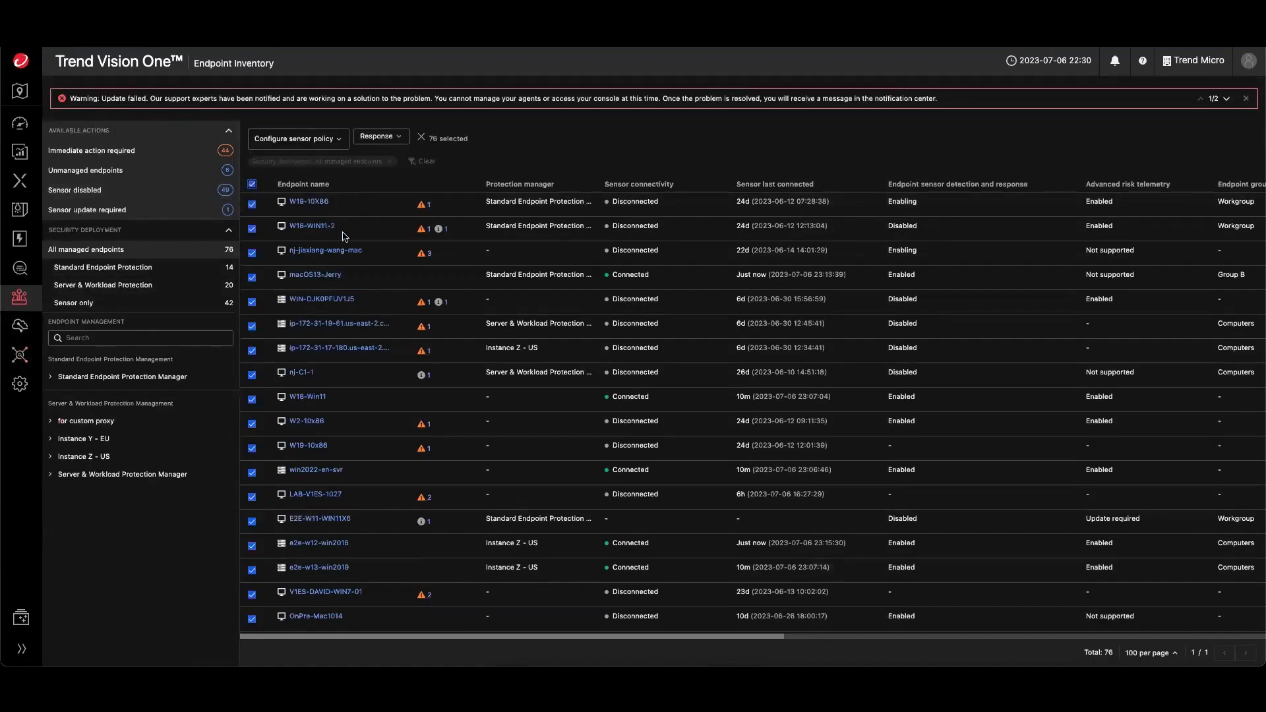
{"action": "left_click", "coordinate": [394, 137]}
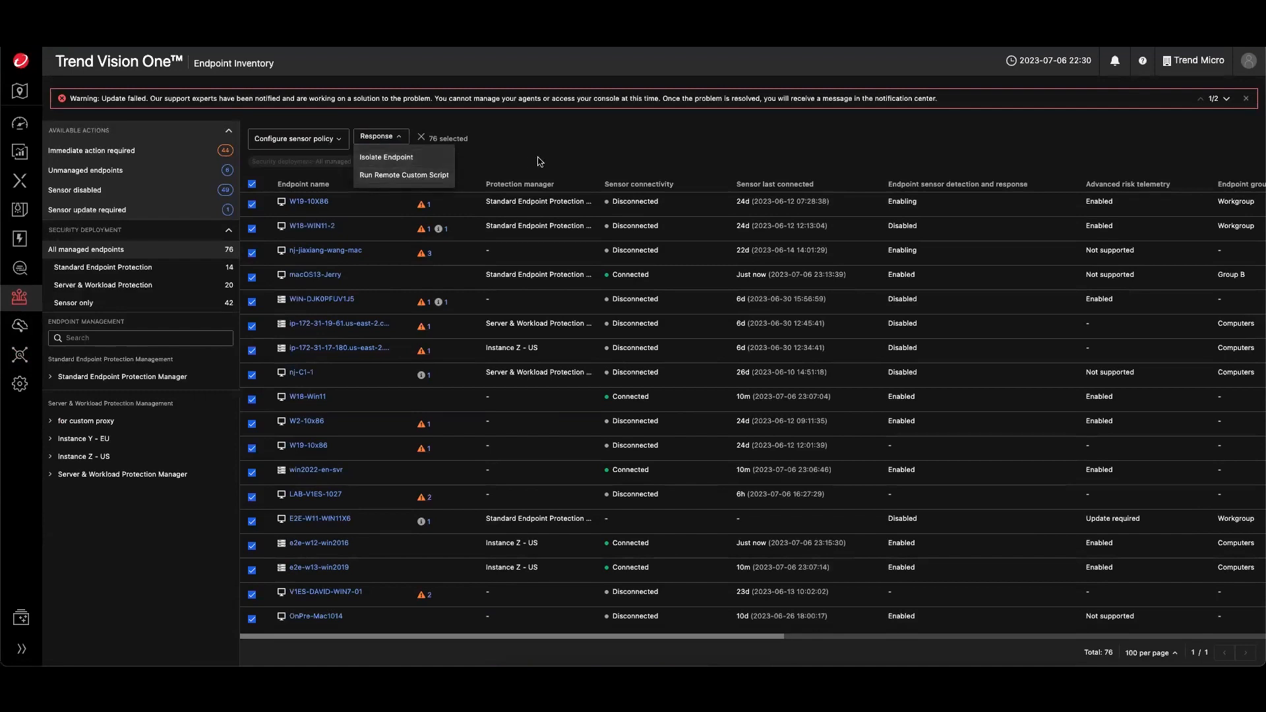
{"action": "left_click", "coordinate": [252, 184]}
- Examine the security deployment filter choices and the list of available filters
{"action": "left_click", "coordinate": [336, 162]}
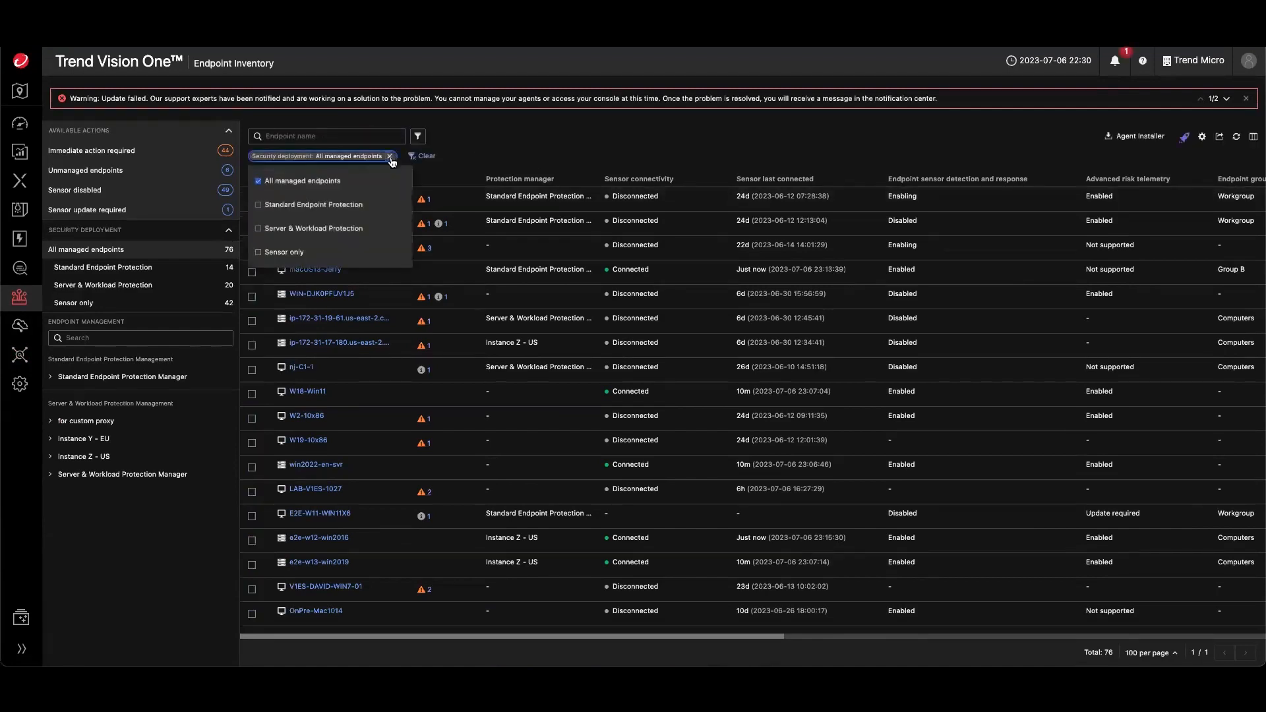
{"action": "left_click", "coordinate": [418, 136]}
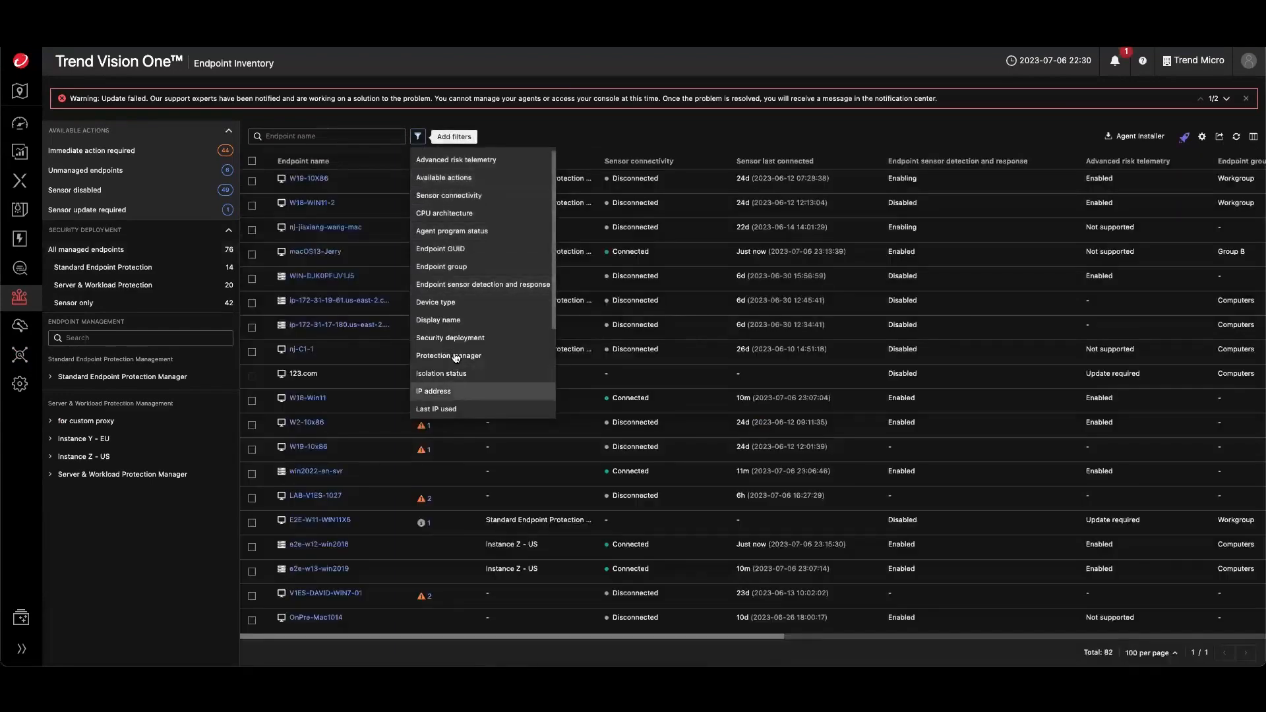
{"action": "scroll", "coordinate": [443, 359], "scroll_direction": "down", "scroll_amount": 1}
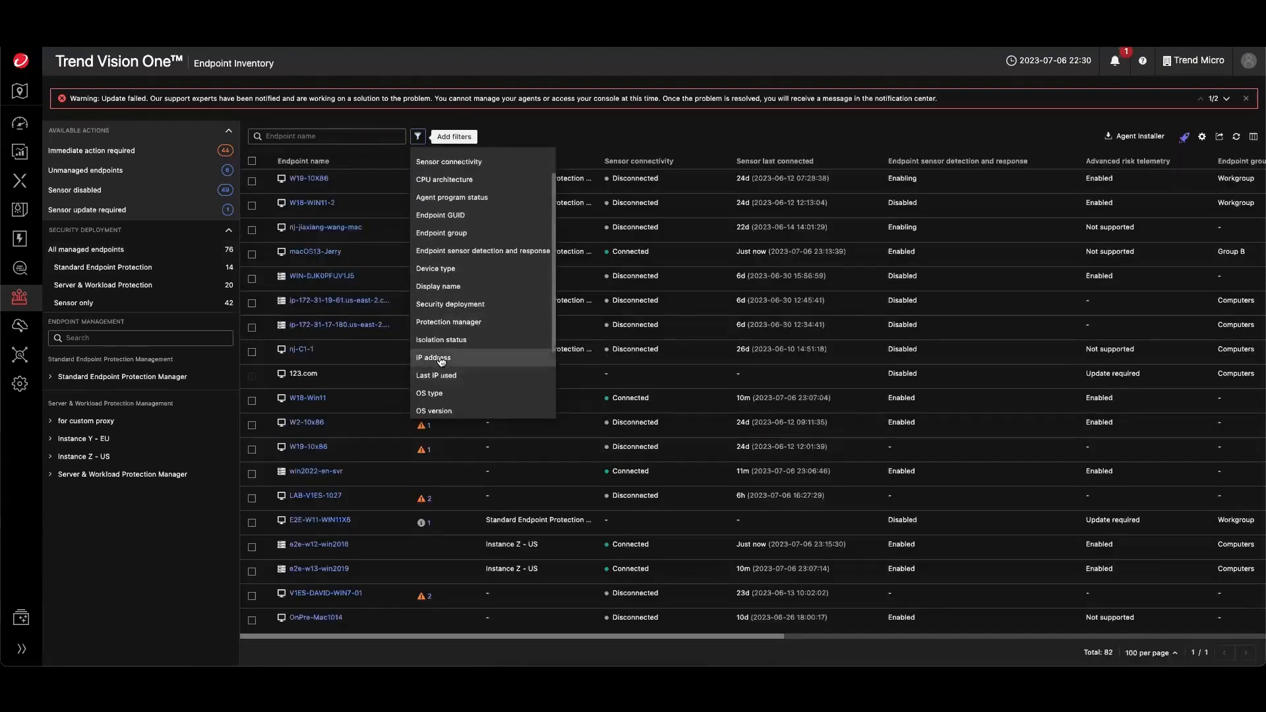
{"action": "scroll", "coordinate": [441, 360], "scroll_direction": "down", "scroll_amount": 3}
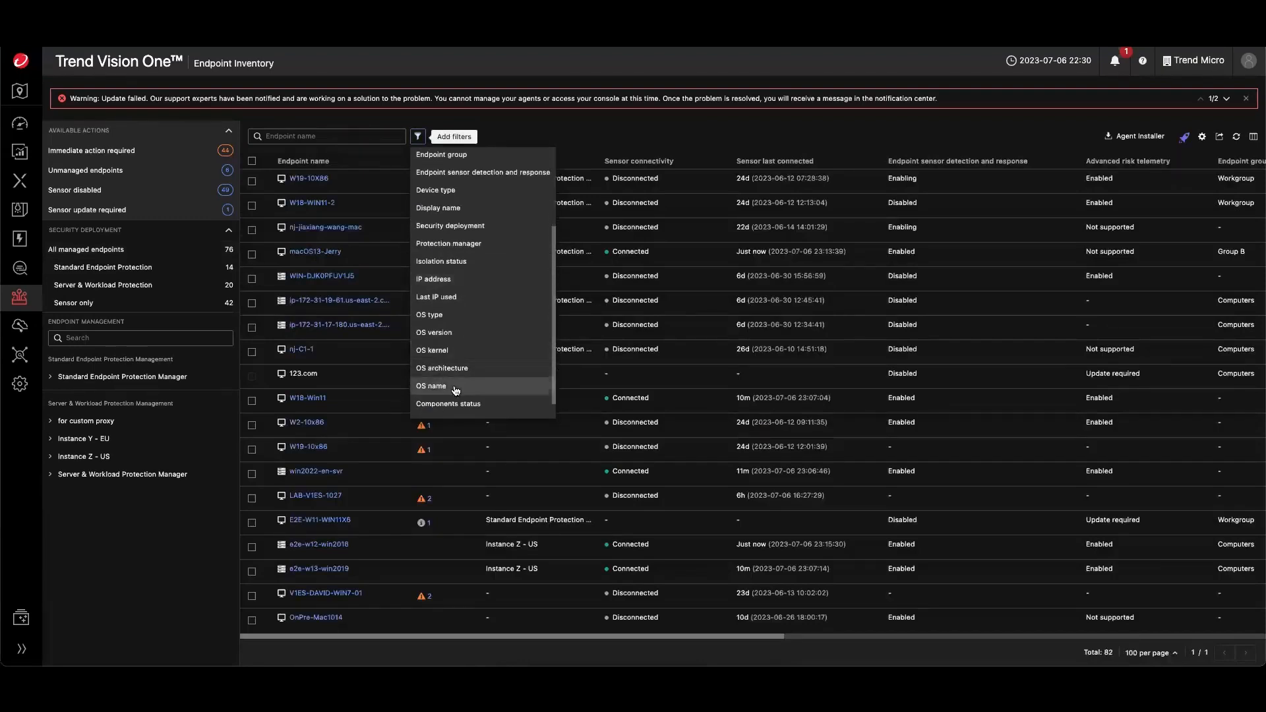
{"action": "scroll", "coordinate": [462, 343], "scroll_direction": "up", "scroll_amount": 4}
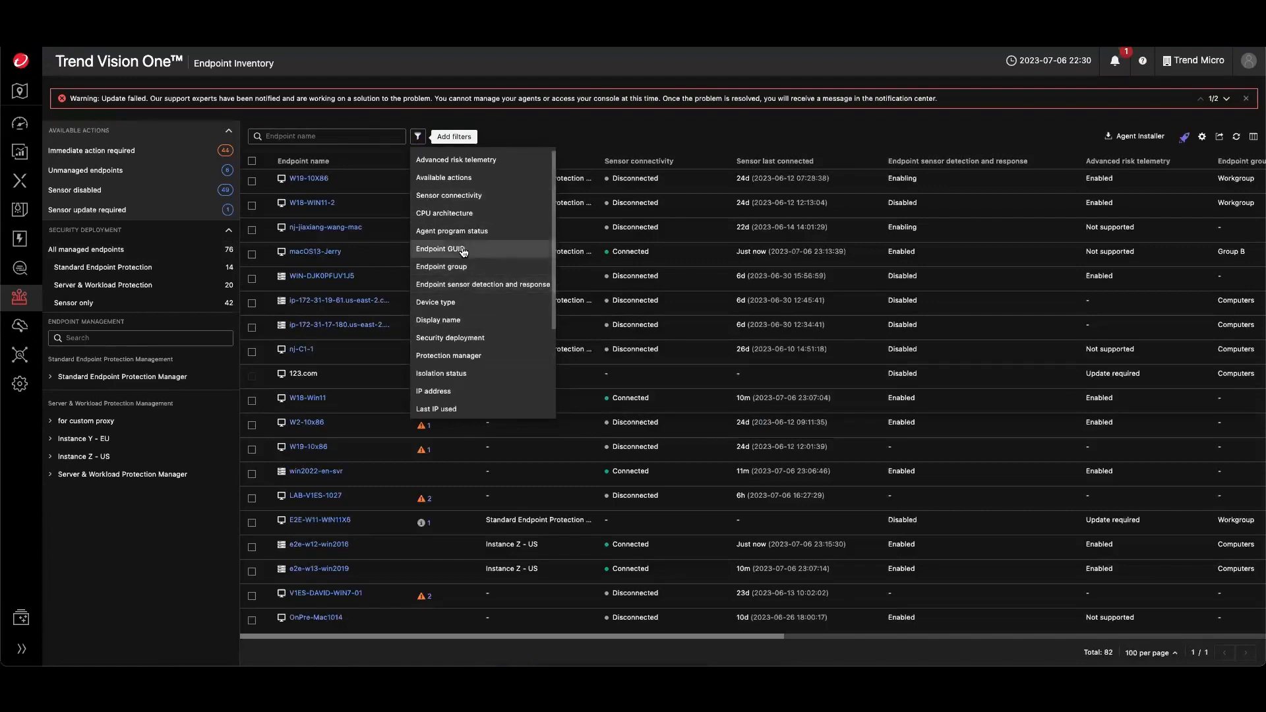
{"action": "left_click", "coordinate": [695, 369]}
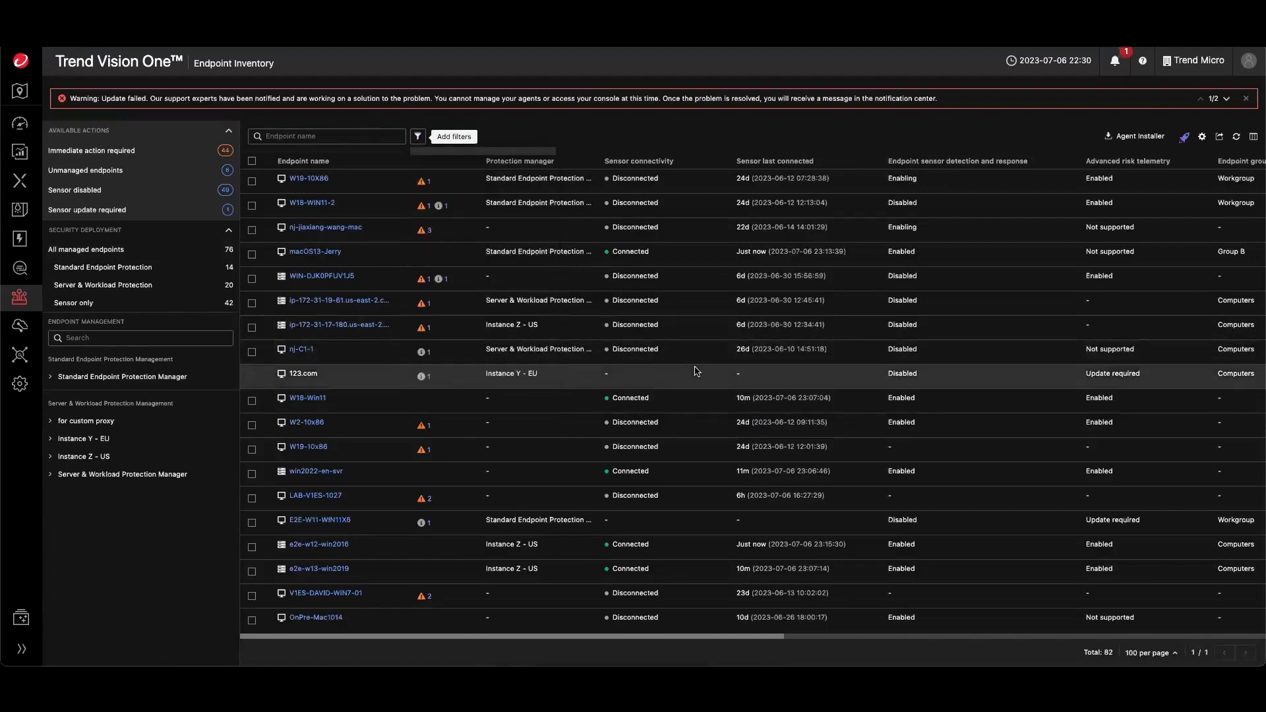
- Add the Isolation status column to the endpoint table through the column settings
{"action": "scroll", "coordinate": [704, 350], "scroll_direction": "right", "scroll_amount": 3}
{"action": "scroll", "coordinate": [703, 350], "scroll_direction": "right", "scroll_amount": 1}
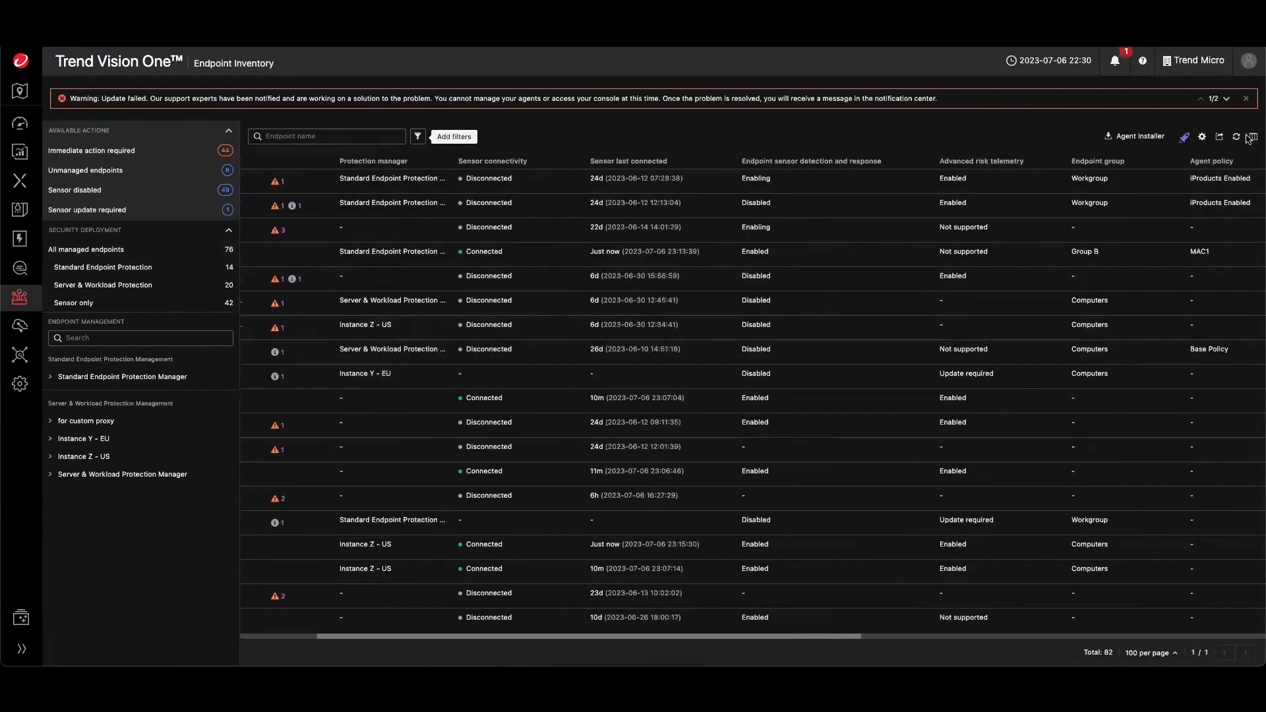
{"action": "left_click", "coordinate": [1251, 137]}
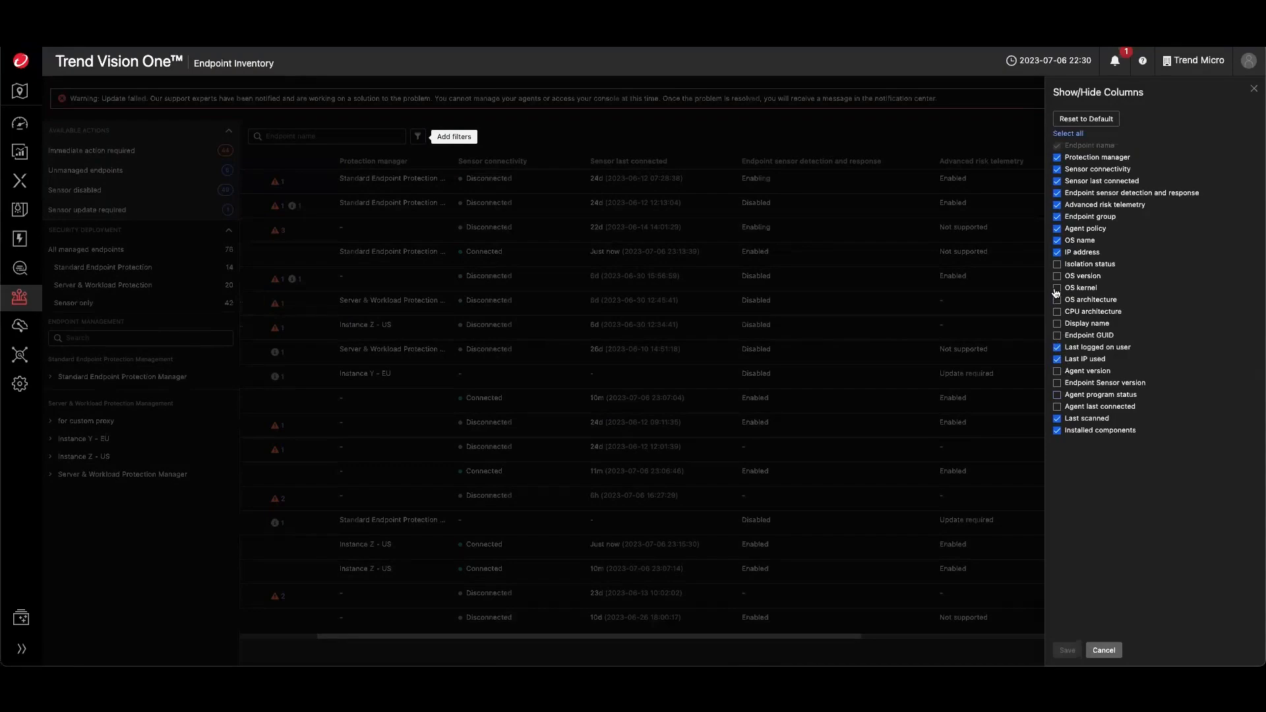
{"action": "left_click", "coordinate": [1057, 265]}
{"action": "left_click", "coordinate": [1065, 651]}
- Open Global Settings and review the Proxy Settings and Sensor Settings tabs
{"action": "scroll", "coordinate": [978, 460], "scroll_direction": "right", "scroll_amount": 10}
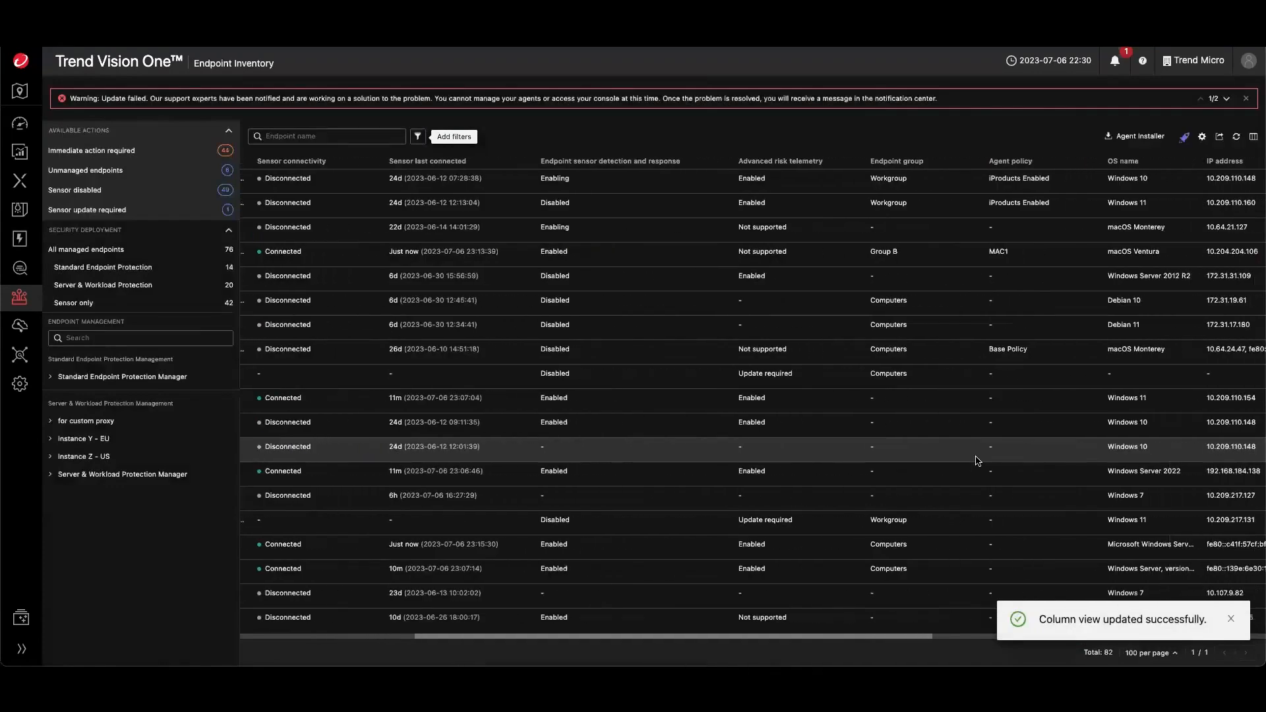
{"action": "scroll", "coordinate": [978, 460], "scroll_direction": "right", "scroll_amount": 4}
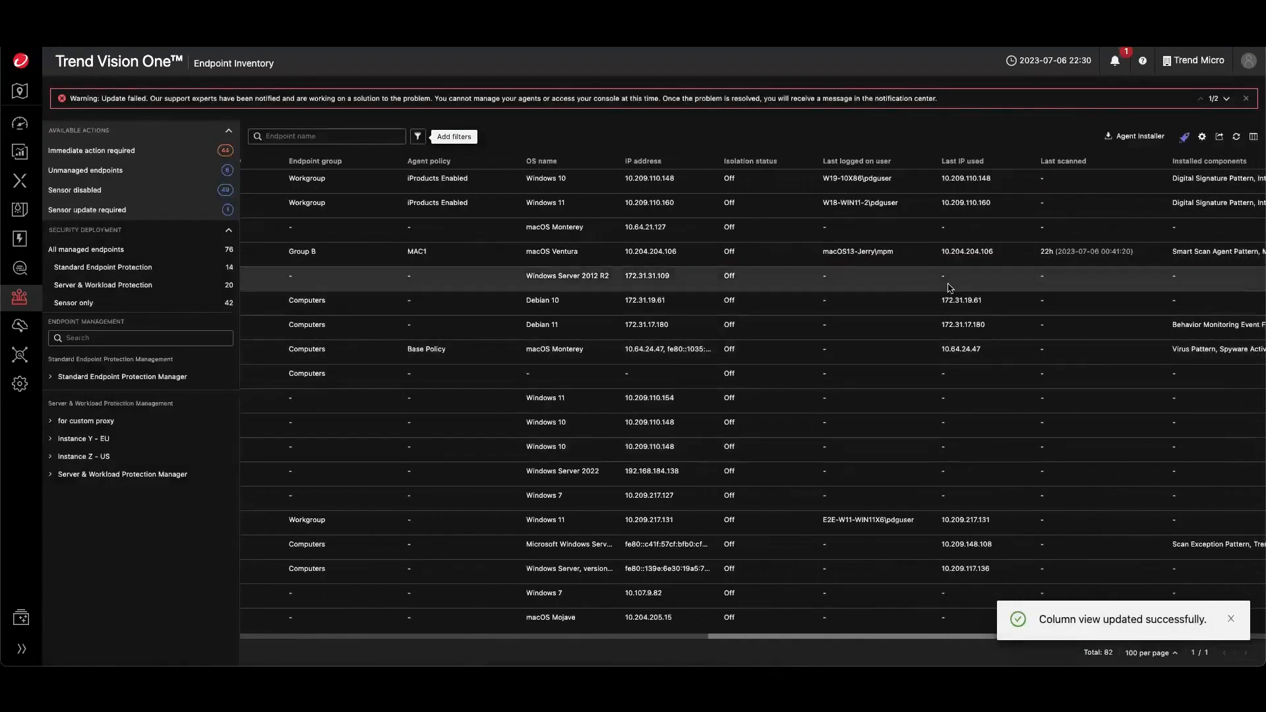
{"action": "scroll", "coordinate": [993, 326], "scroll_direction": "left", "scroll_amount": 14}
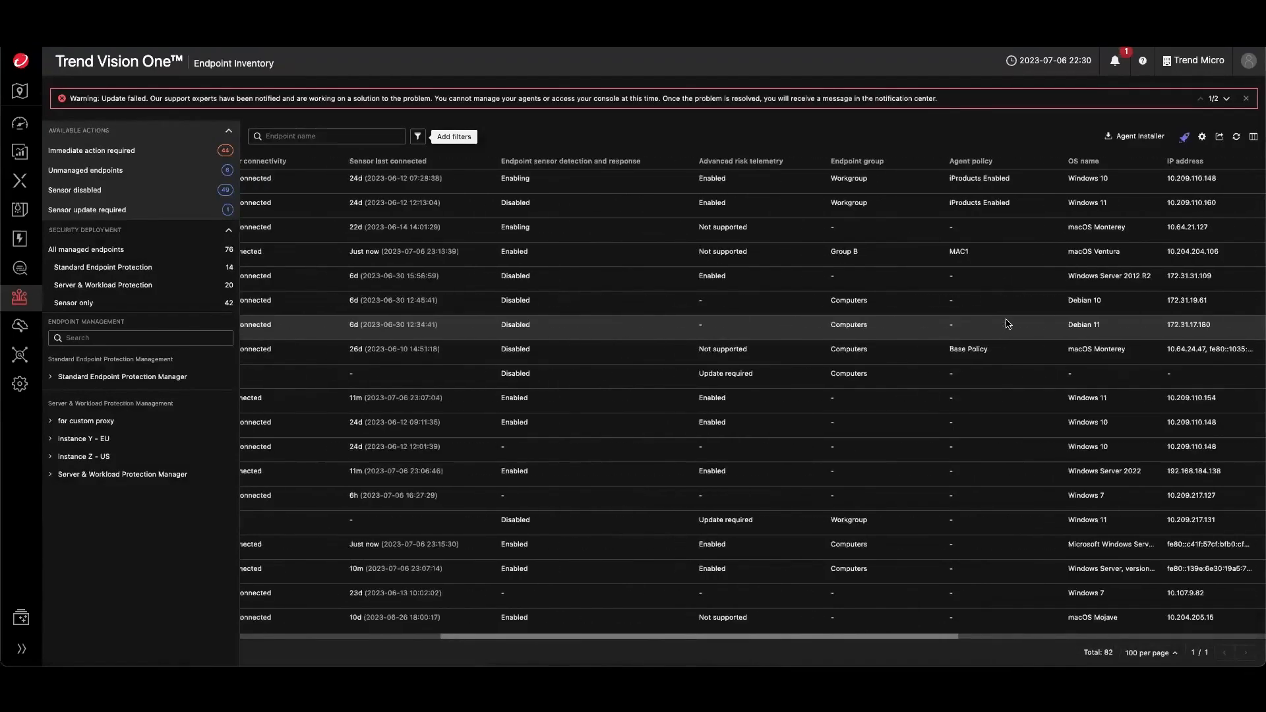
{"action": "left_click", "coordinate": [1203, 136]}
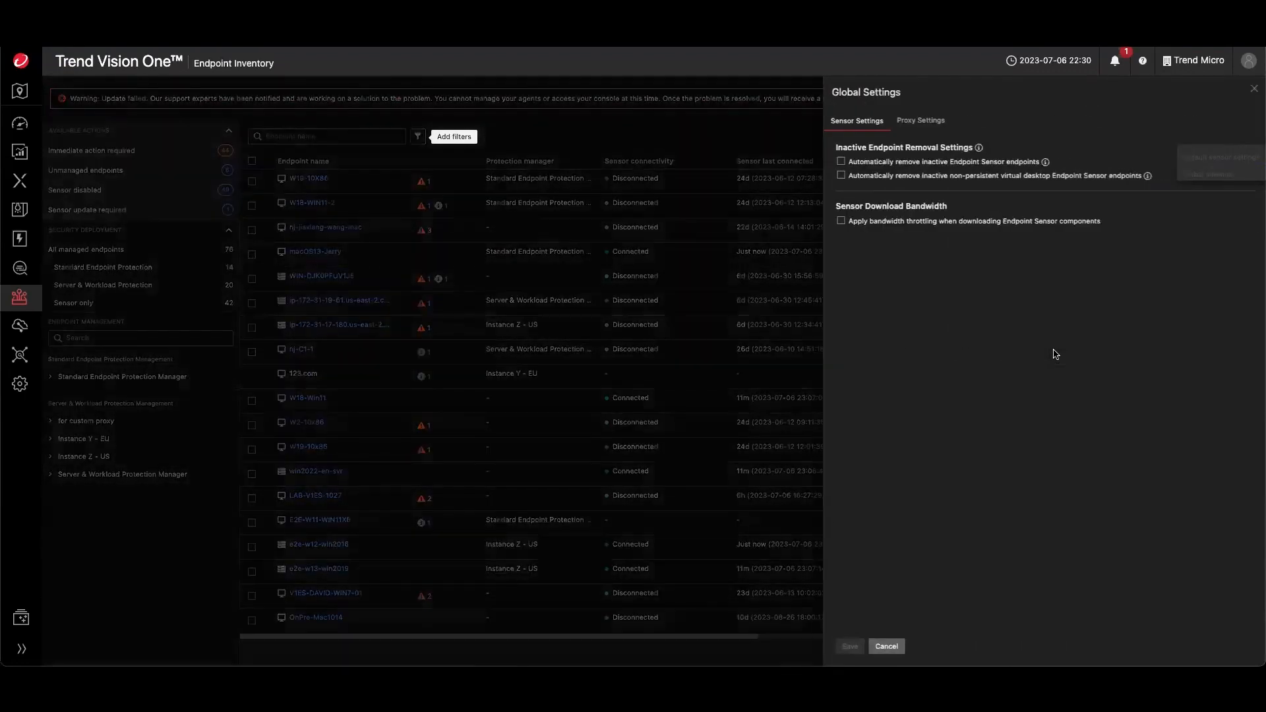
{"action": "left_click", "coordinate": [920, 122]}
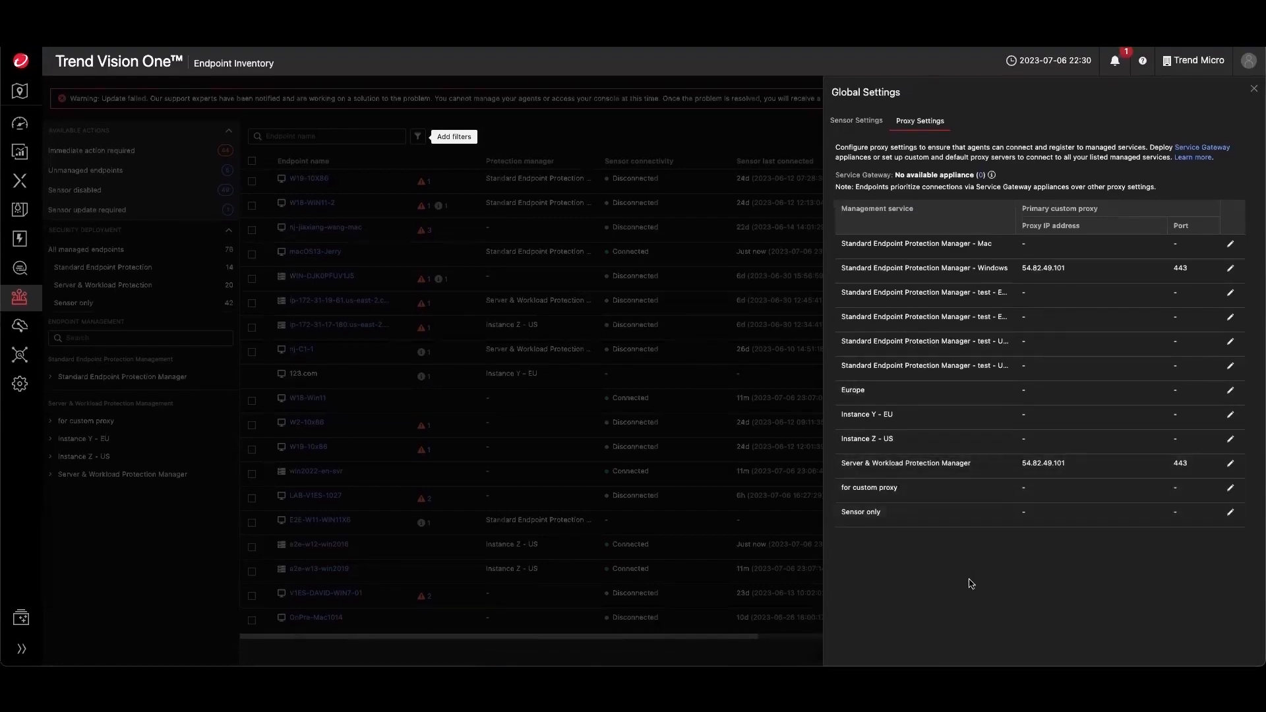
{"action": "left_click", "coordinate": [862, 120]}
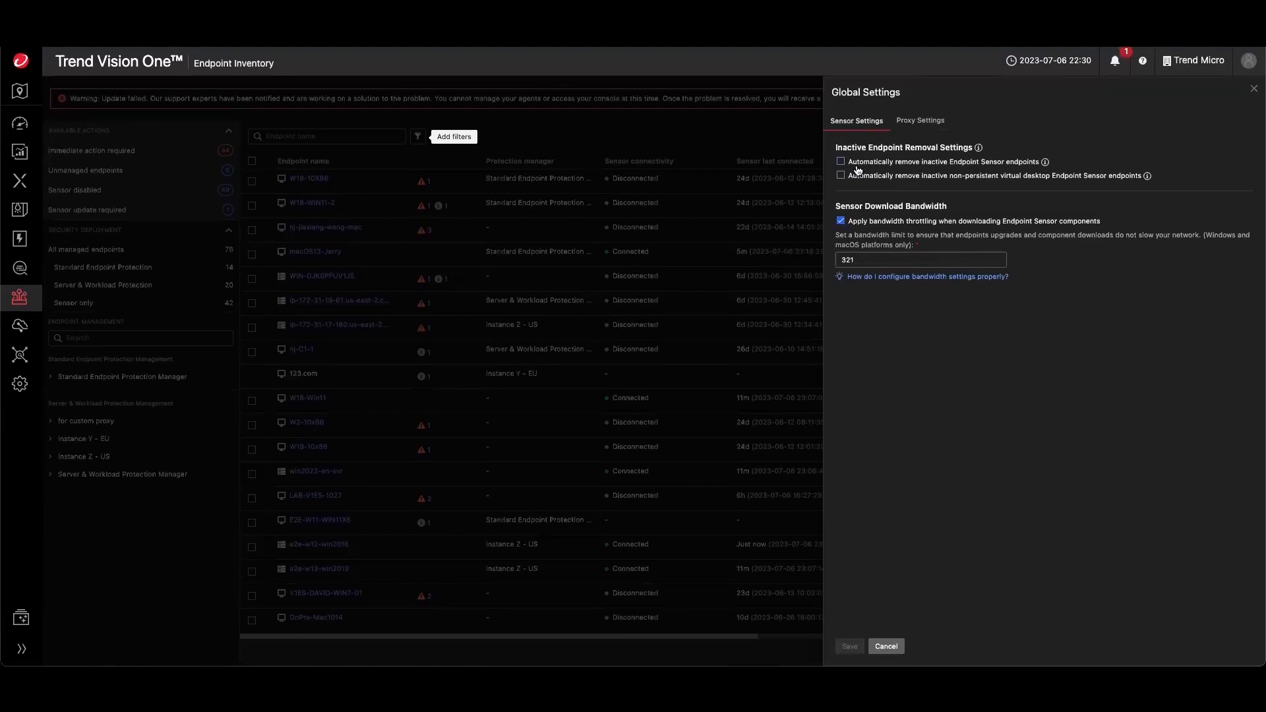
- Enable automatic removal of inactive non-persistent virtual desktop endpoints, browse the disconnection-period options, and close Global Settings without saving
{"action": "left_click", "coordinate": [892, 177]}
{"action": "left_click", "coordinate": [883, 206]}
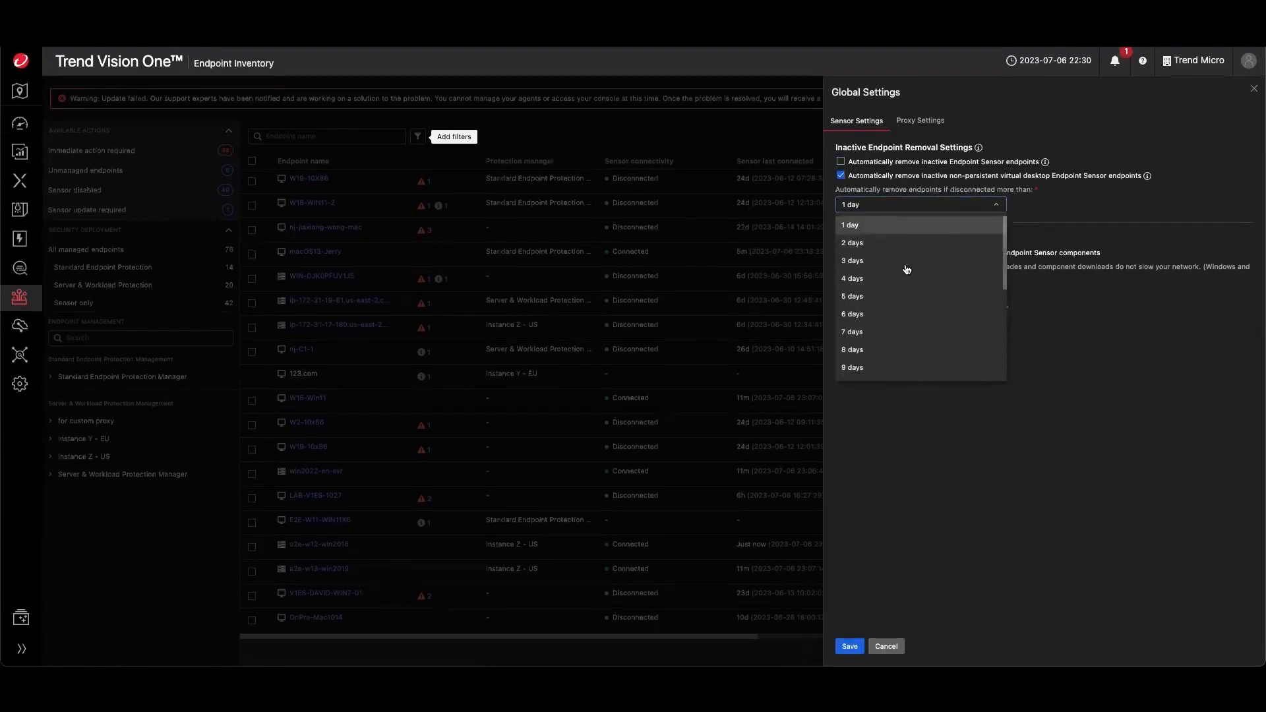
{"action": "scroll", "coordinate": [890, 312], "scroll_direction": "down", "scroll_amount": 1}
{"action": "scroll", "coordinate": [868, 285], "scroll_direction": "down", "scroll_amount": 5}
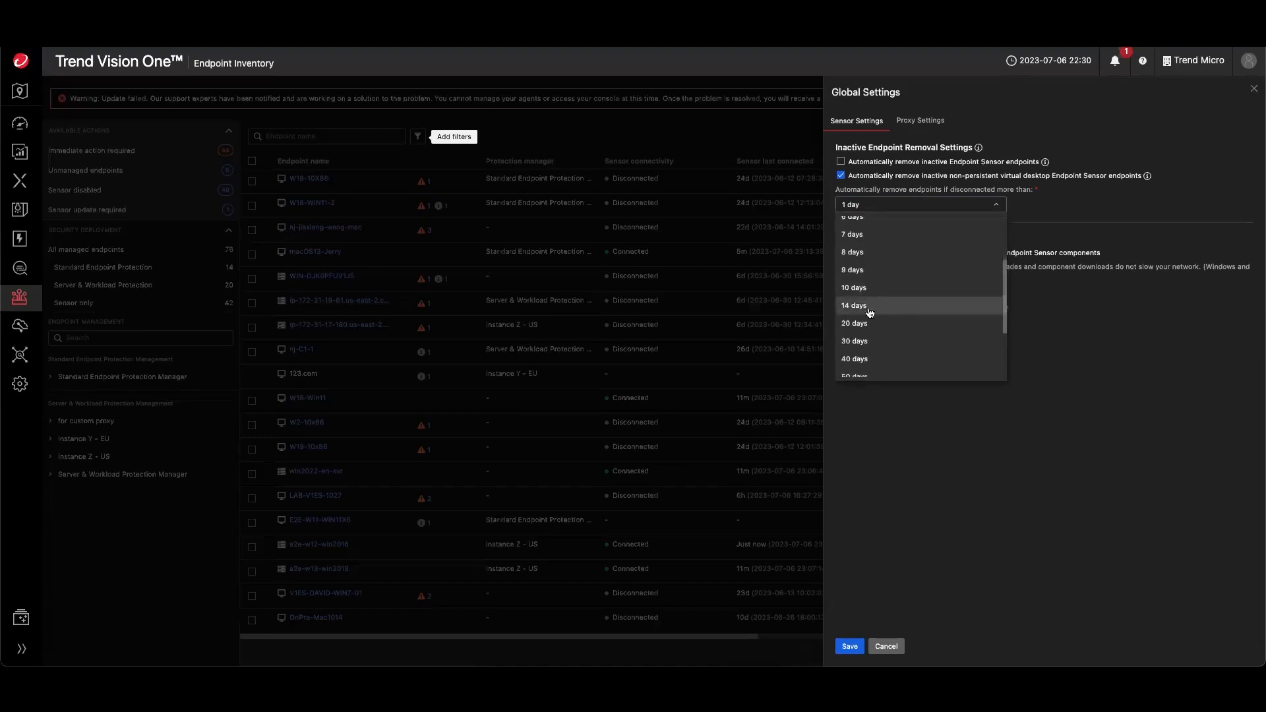
{"action": "left_click", "coordinate": [883, 456]}
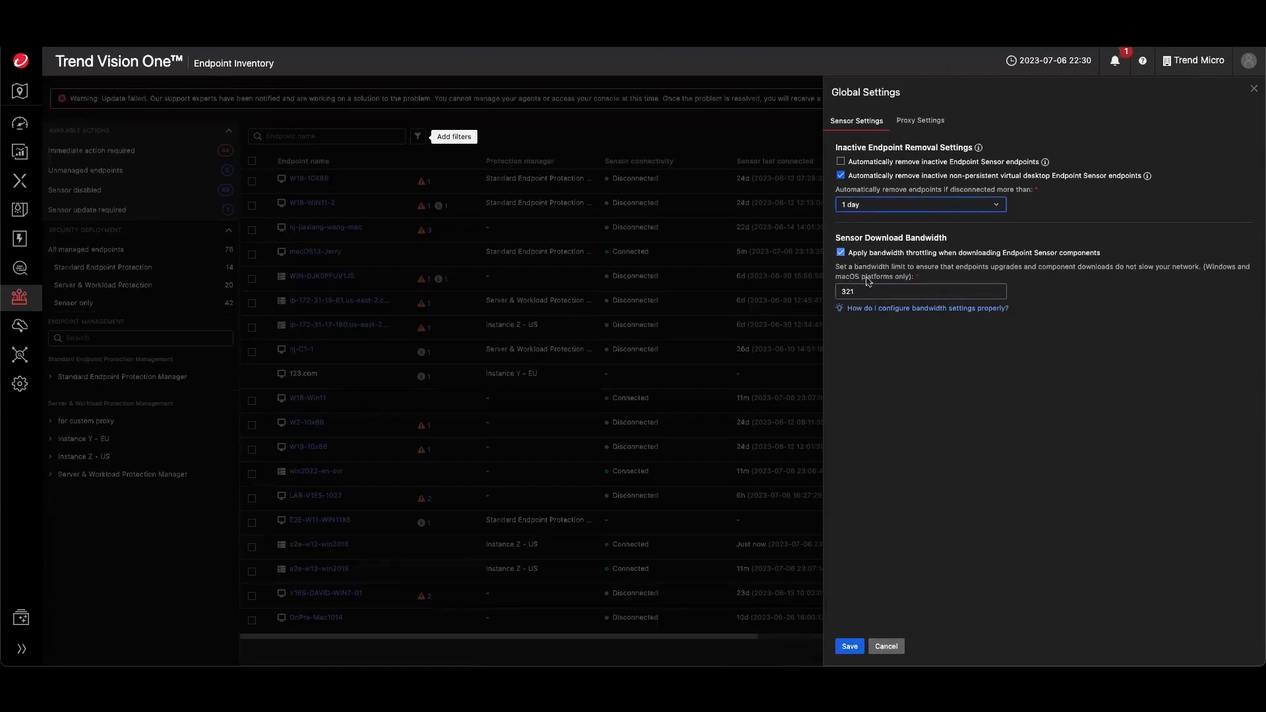
{"action": "left_click", "coordinate": [672, 402]}
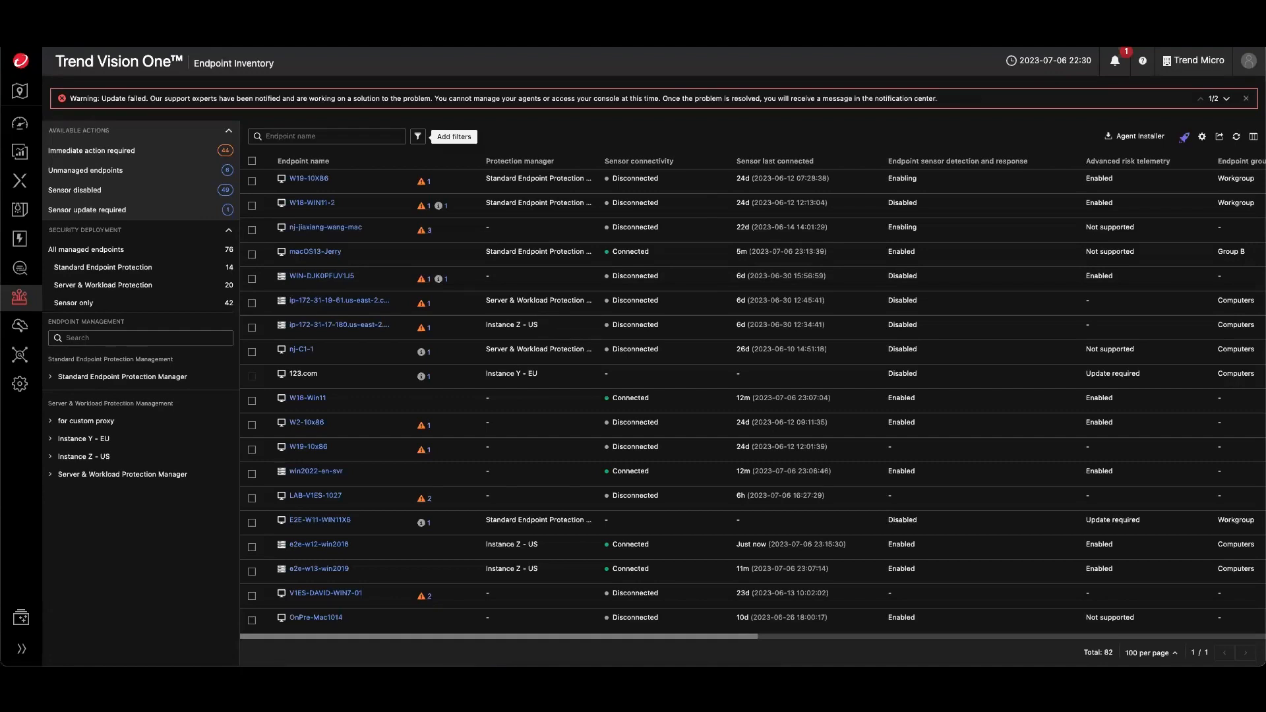
- Open Standard Endpoint Protection and go to its Policy Management page
{"action": "scroll", "coordinate": [388, 516], "scroll_direction": "down", "scroll_amount": 3}
{"action": "scroll", "coordinate": [387, 516], "scroll_direction": "up", "scroll_amount": 3}
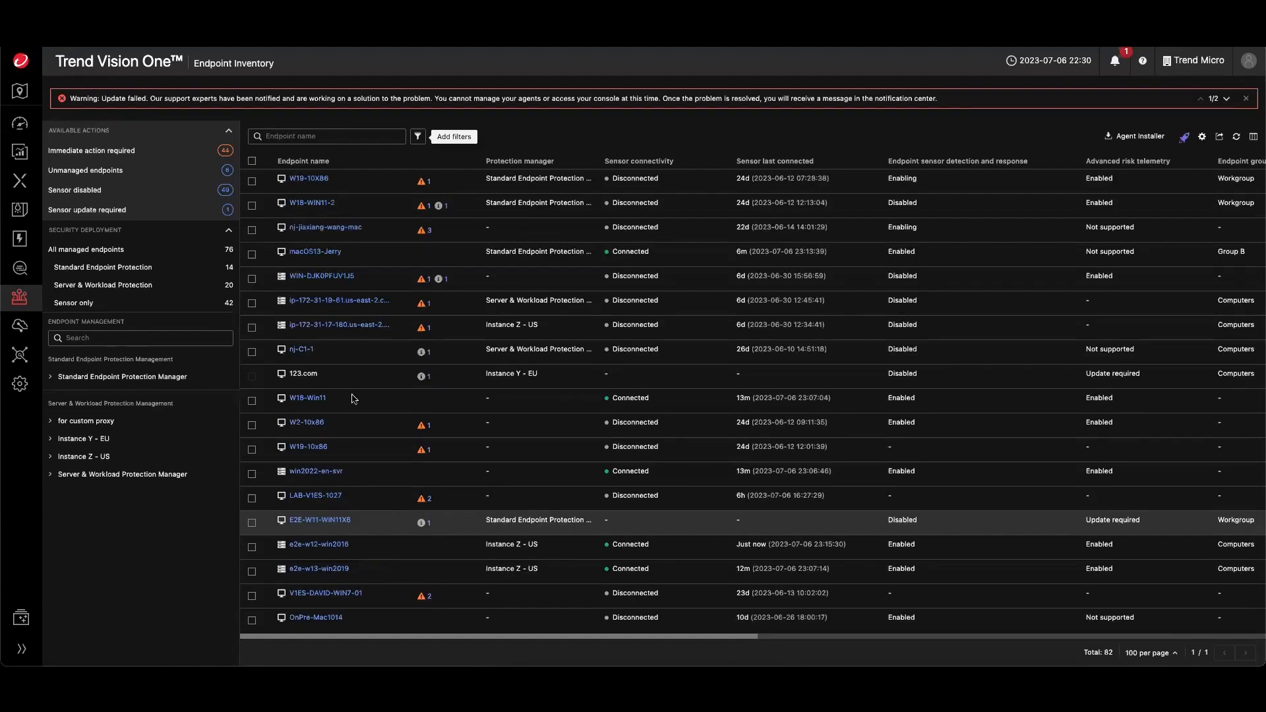
{"action": "mouse_move", "coordinate": [20, 238]}
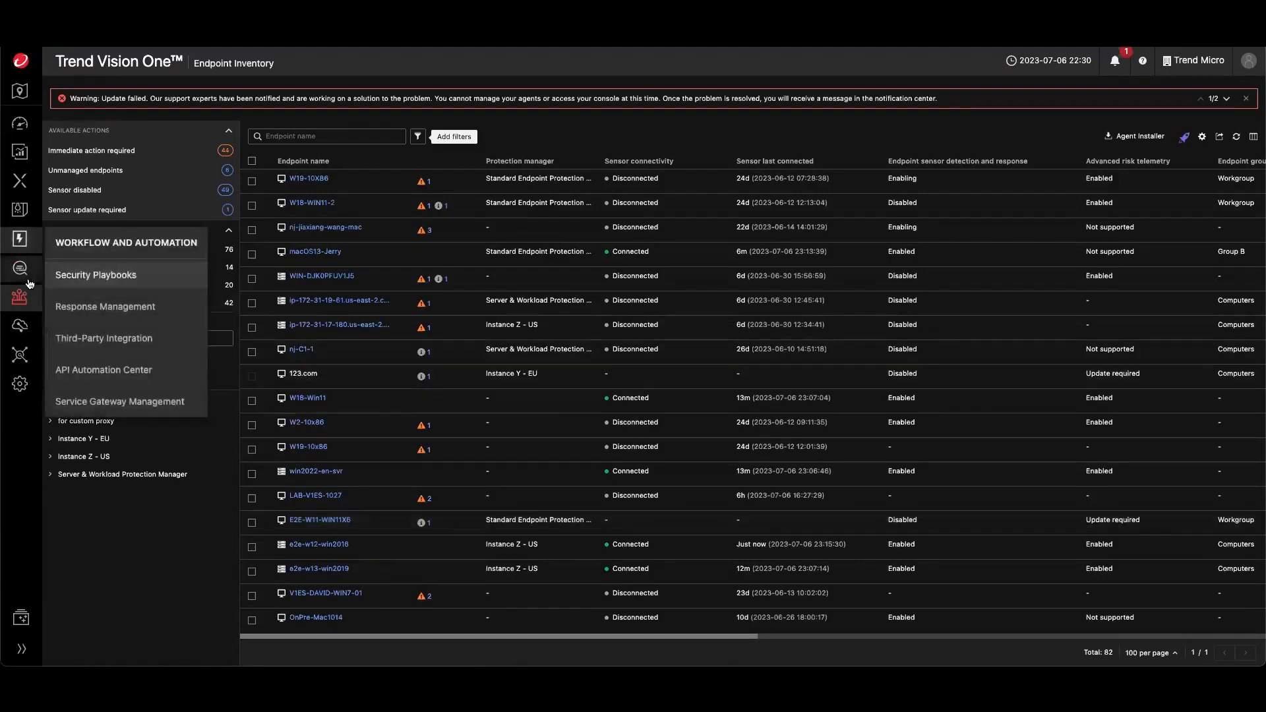
{"action": "mouse_move", "coordinate": [20, 298]}
{"action": "left_click", "coordinate": [101, 362]}
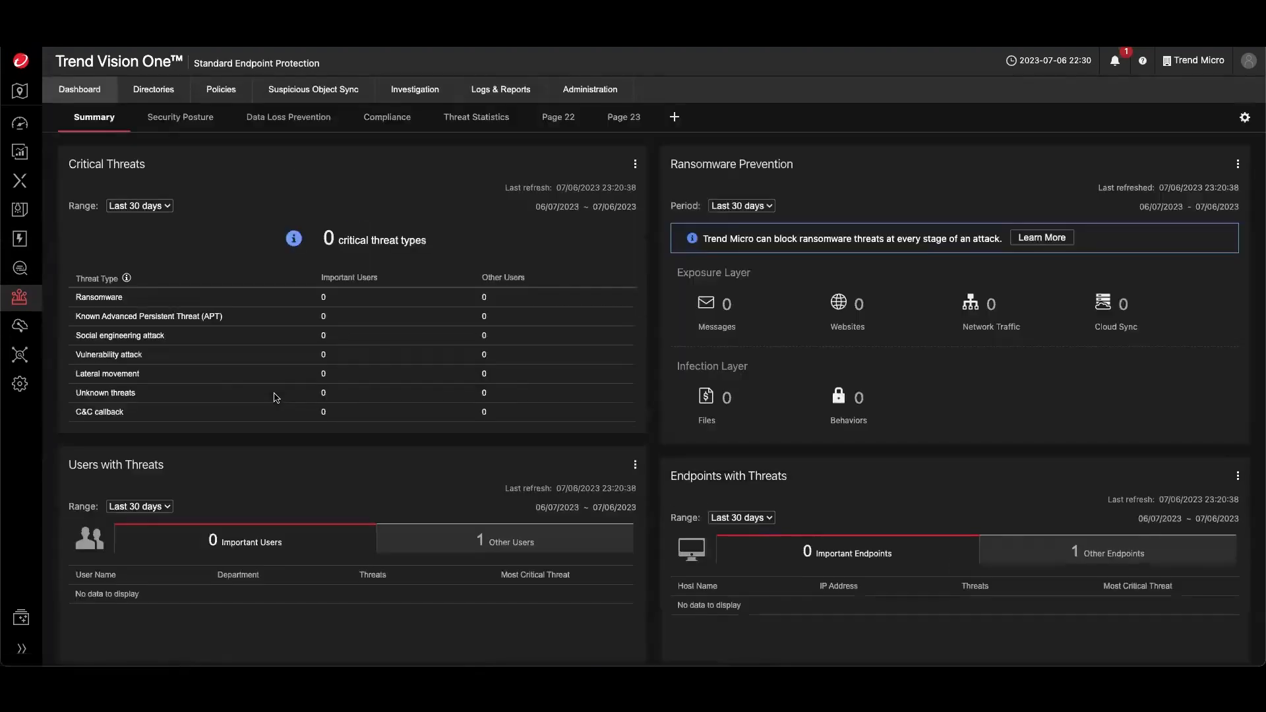
{"action": "mouse_move", "coordinate": [301, 96]}
{"action": "mouse_move", "coordinate": [224, 93]}
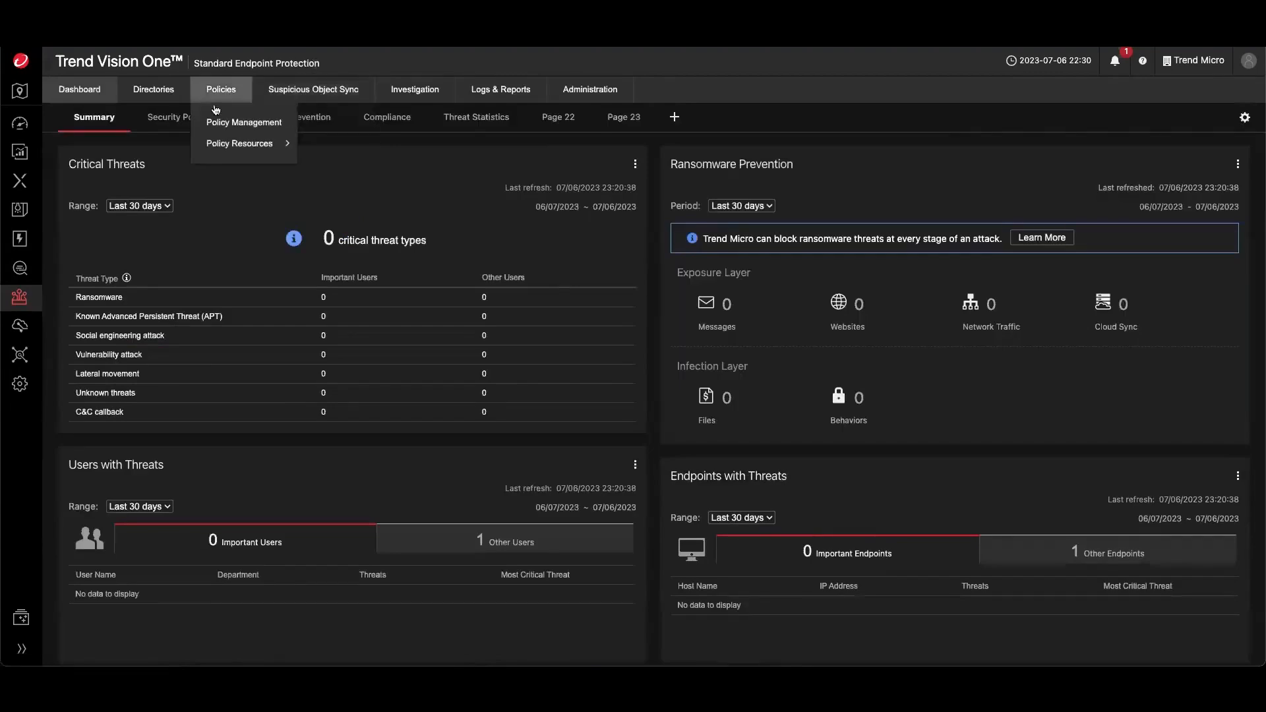
{"action": "left_click", "coordinate": [232, 124]}
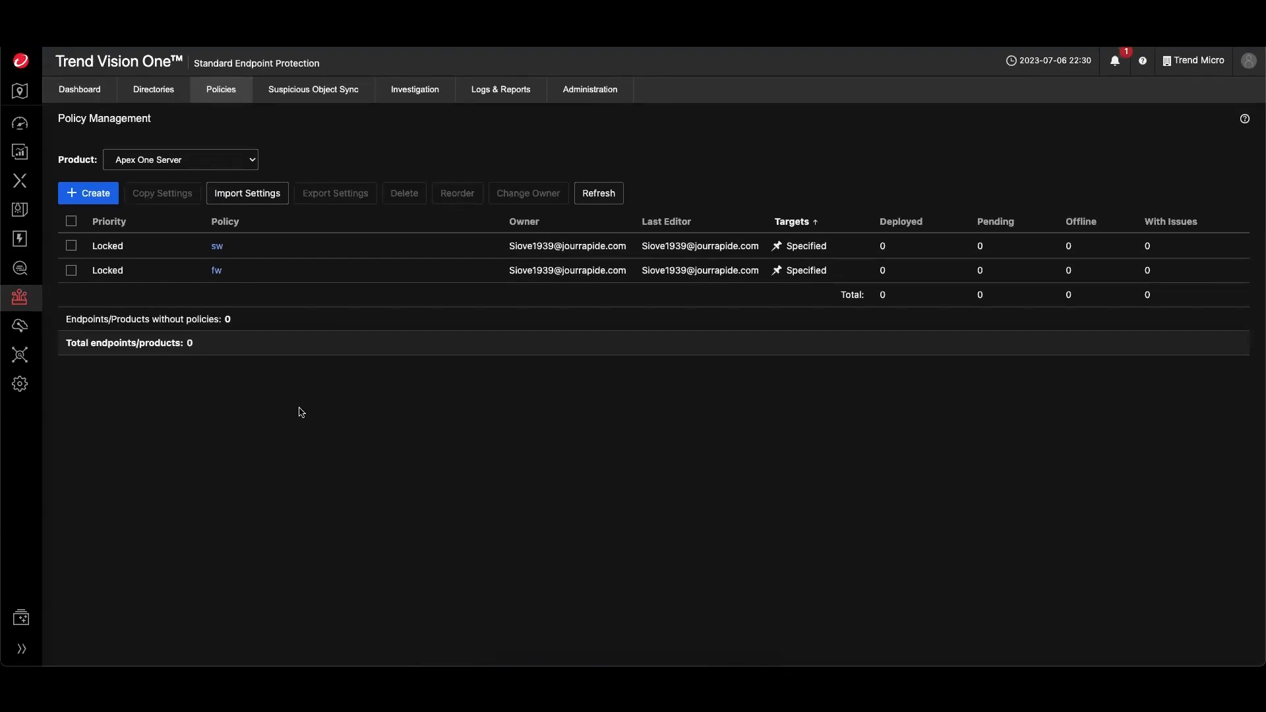
- Open Detection Model Management and search the detection models for disable
{"action": "mouse_move", "coordinate": [22, 185]}
{"action": "left_click", "coordinate": [99, 218]}
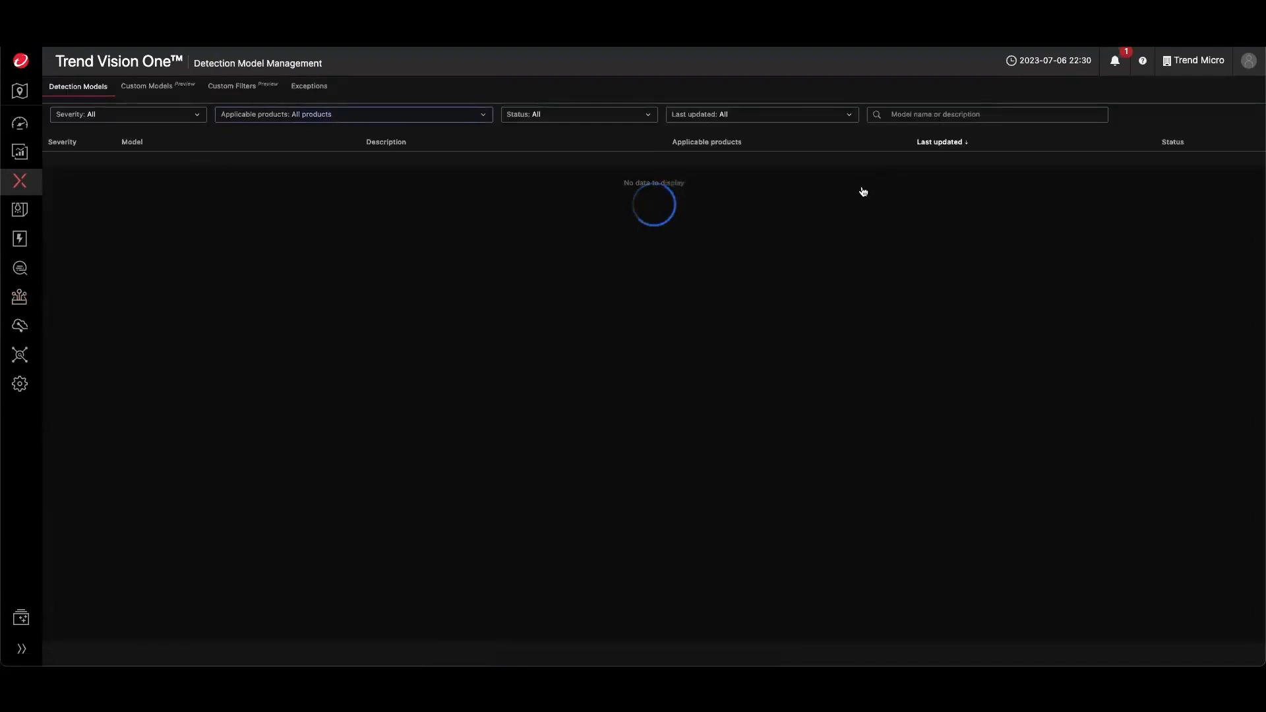
{"action": "type", "text": "disable"}
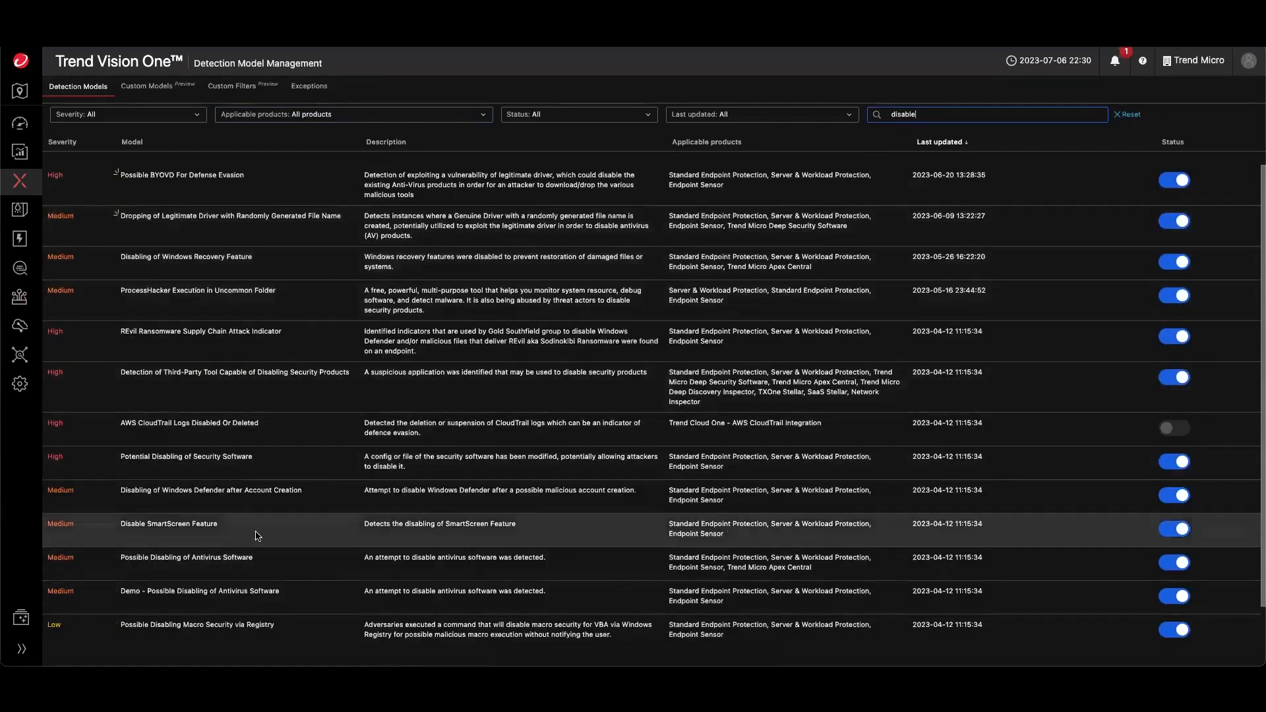
{"action": "scroll", "coordinate": [317, 542], "scroll_direction": "down", "scroll_amount": 1}
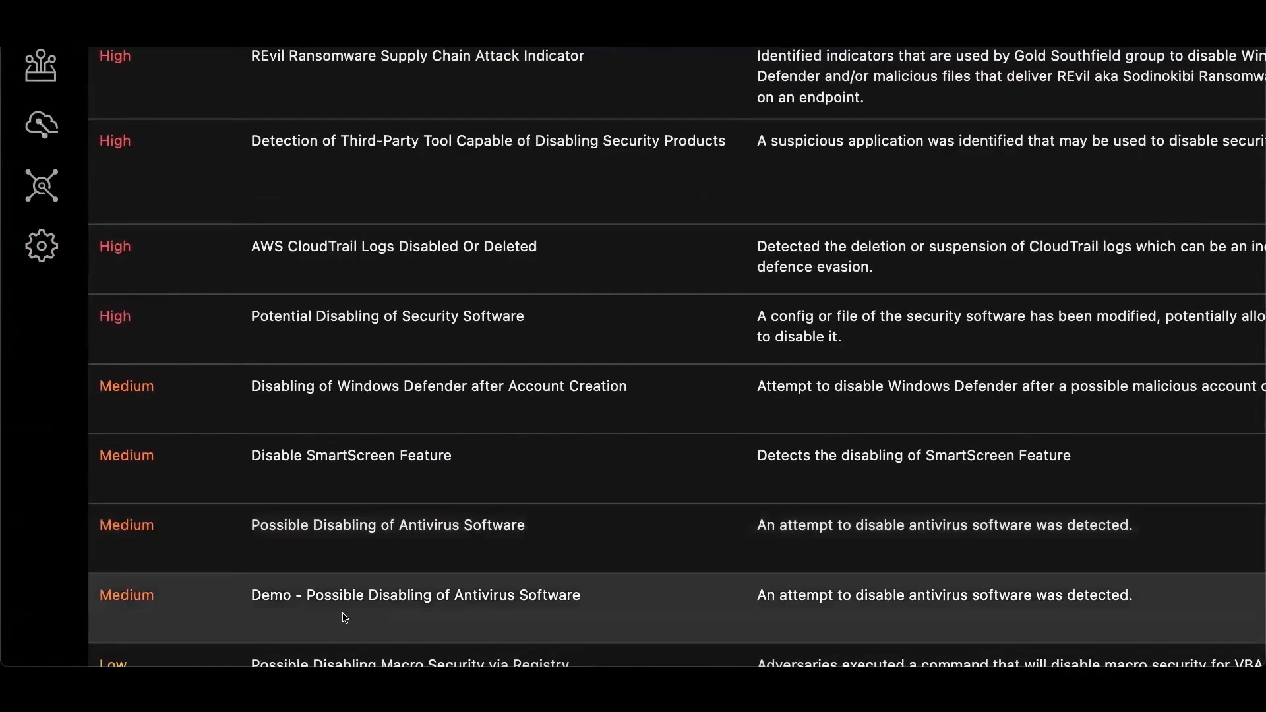
{"action": "scroll", "coordinate": [343, 531], "scroll_direction": "down", "scroll_amount": 2}
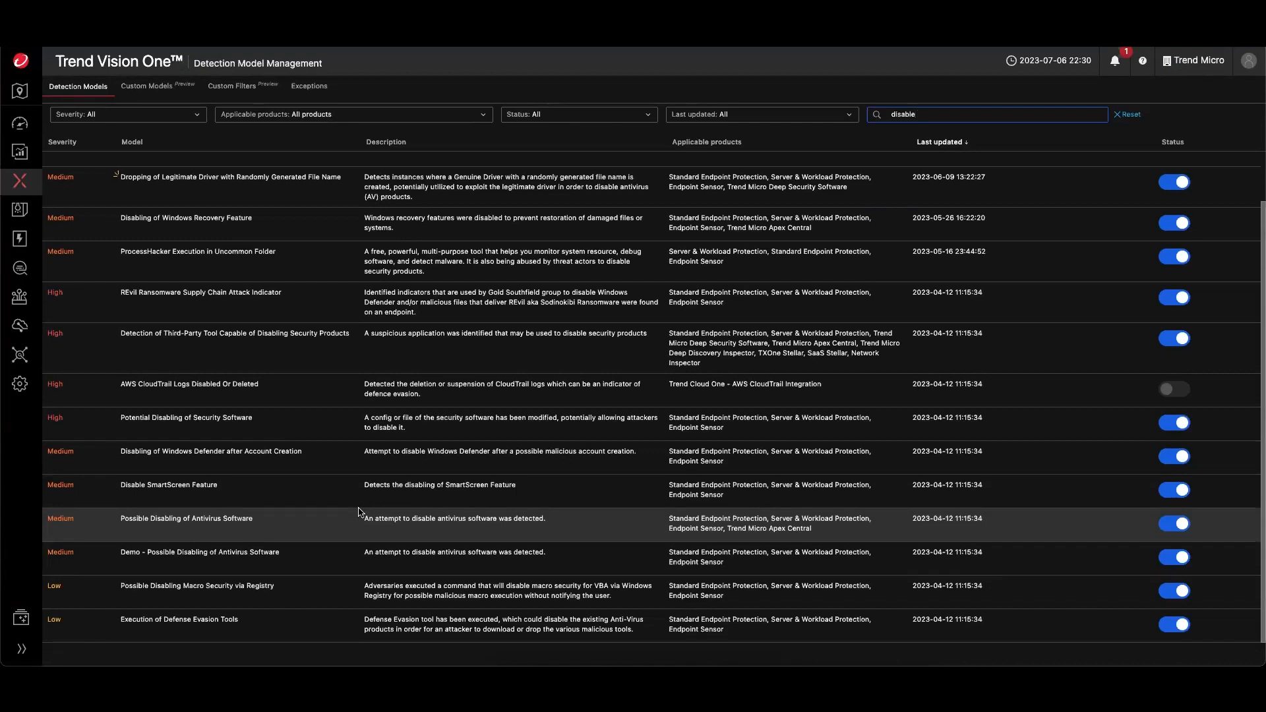
- Change the detection model search to credential
{"action": "key", "text": "BackSpace"}
{"action": "key", "text": "BackSpace"}
{"action": "key", "text": "BackSpace"}
{"action": "key", "text": "BackSpace"}
{"action": "key", "text": "BackSpace"}
{"action": "key", "text": "BackSpace"}
{"action": "key", "text": "BackSpace"}
{"action": "type", "text": "credential"}
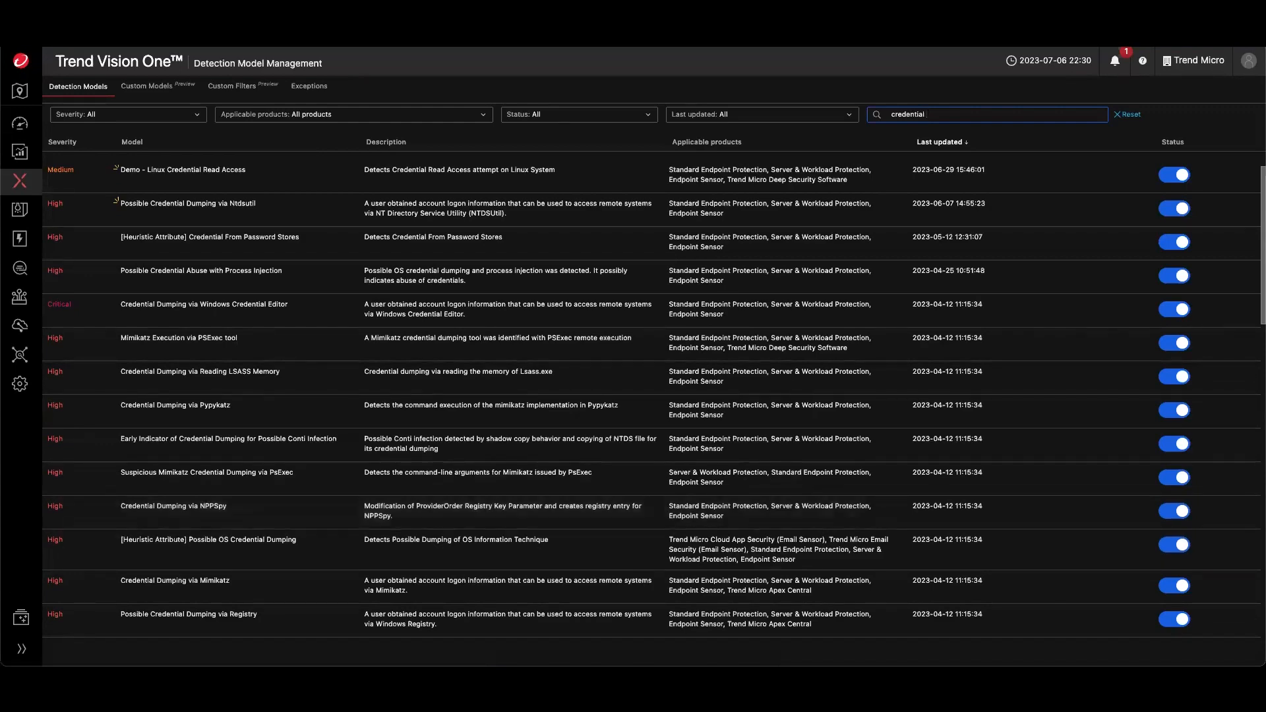
- Open the Search app and then the Workbench alert list
{"action": "mouse_move", "coordinate": [20, 183]}
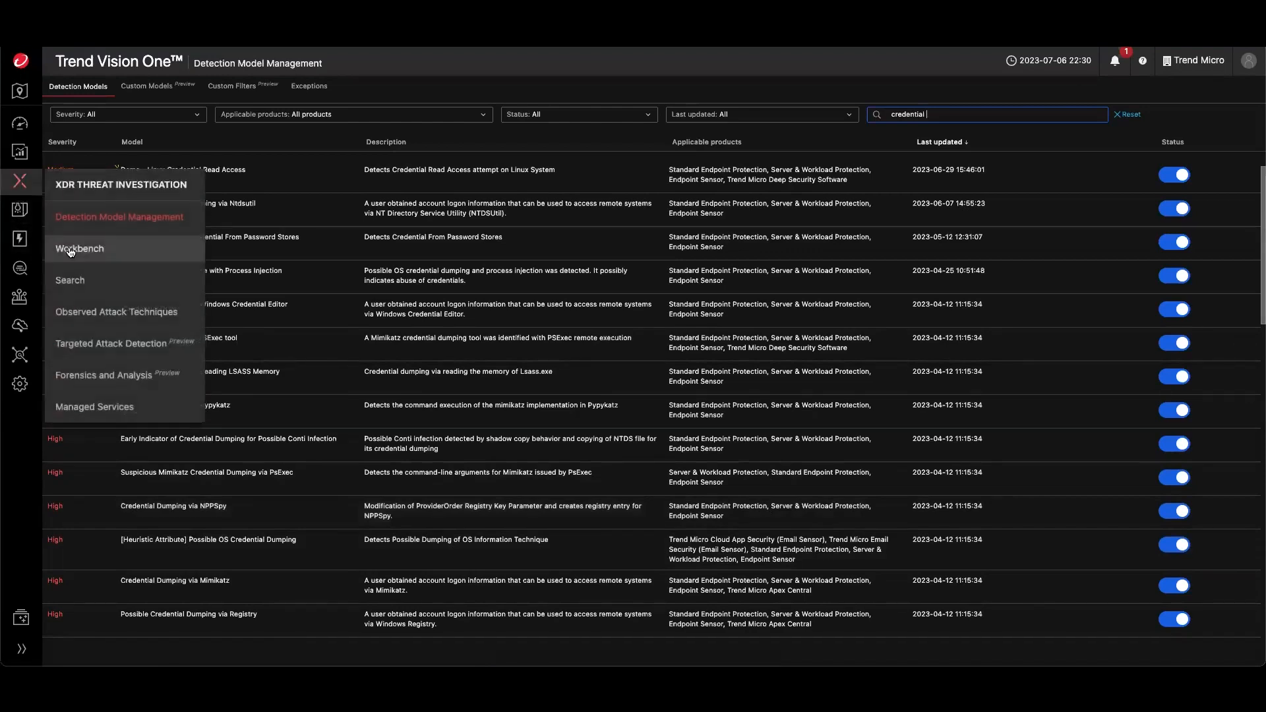
{"action": "left_click", "coordinate": [71, 280]}
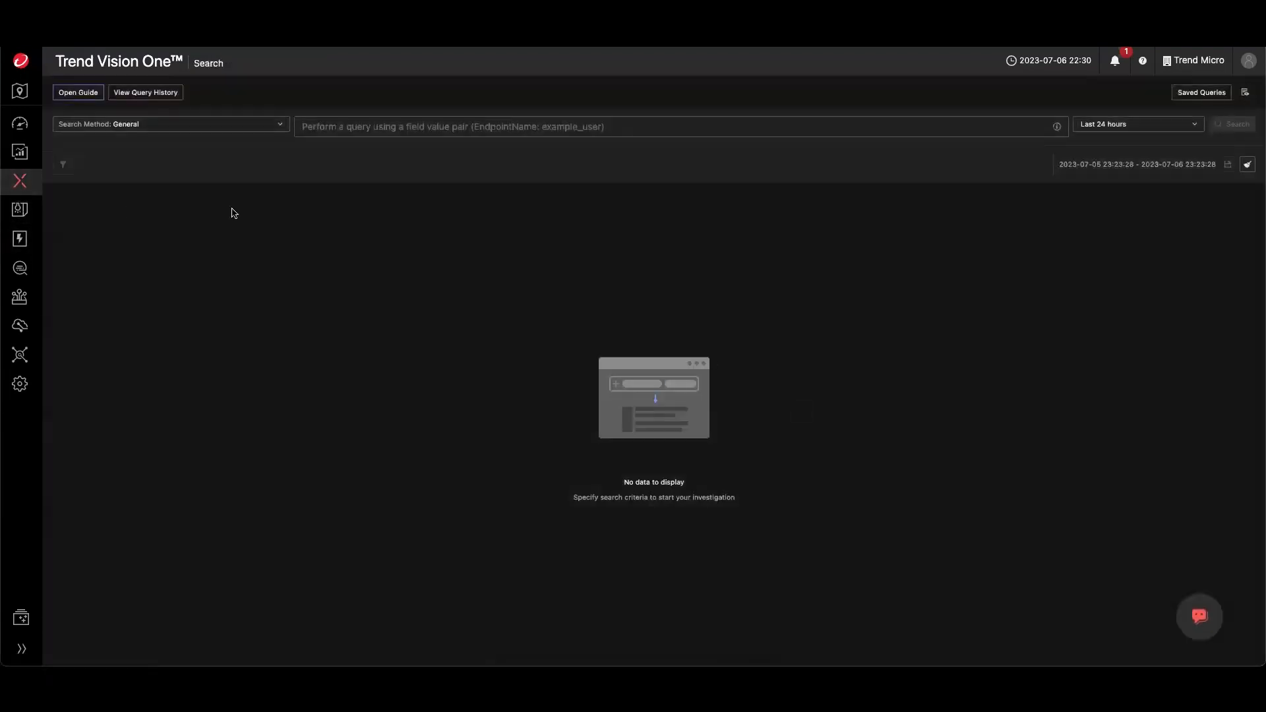
{"action": "mouse_move", "coordinate": [19, 186]}
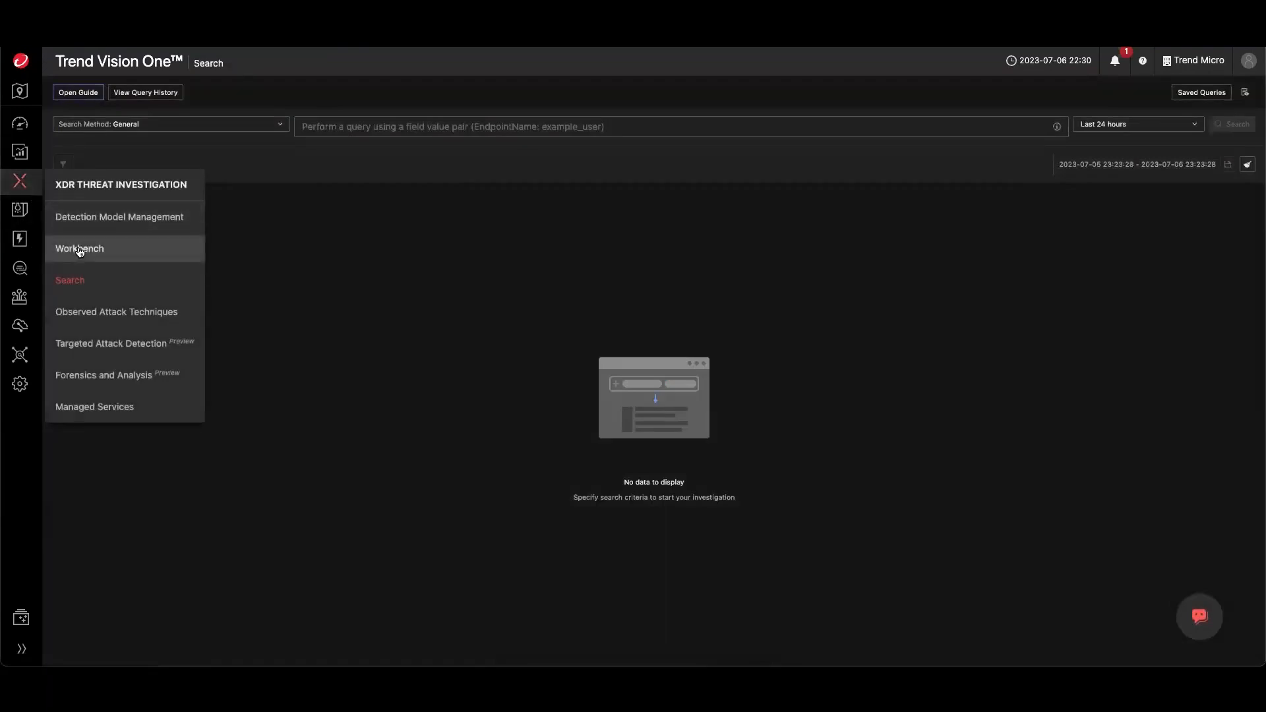
{"action": "left_click", "coordinate": [79, 247]}
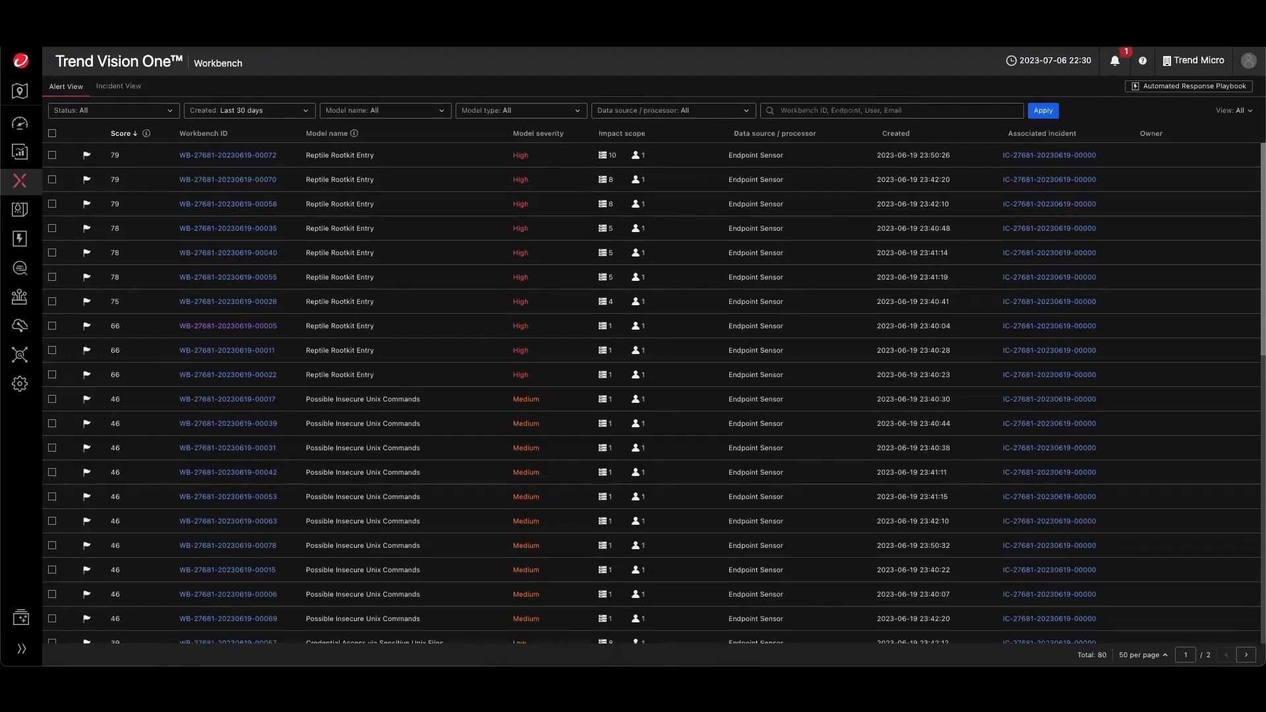
- Open Standard Endpoint Protection policy management and start creating a new policy
{"action": "mouse_move", "coordinate": [18, 241]}
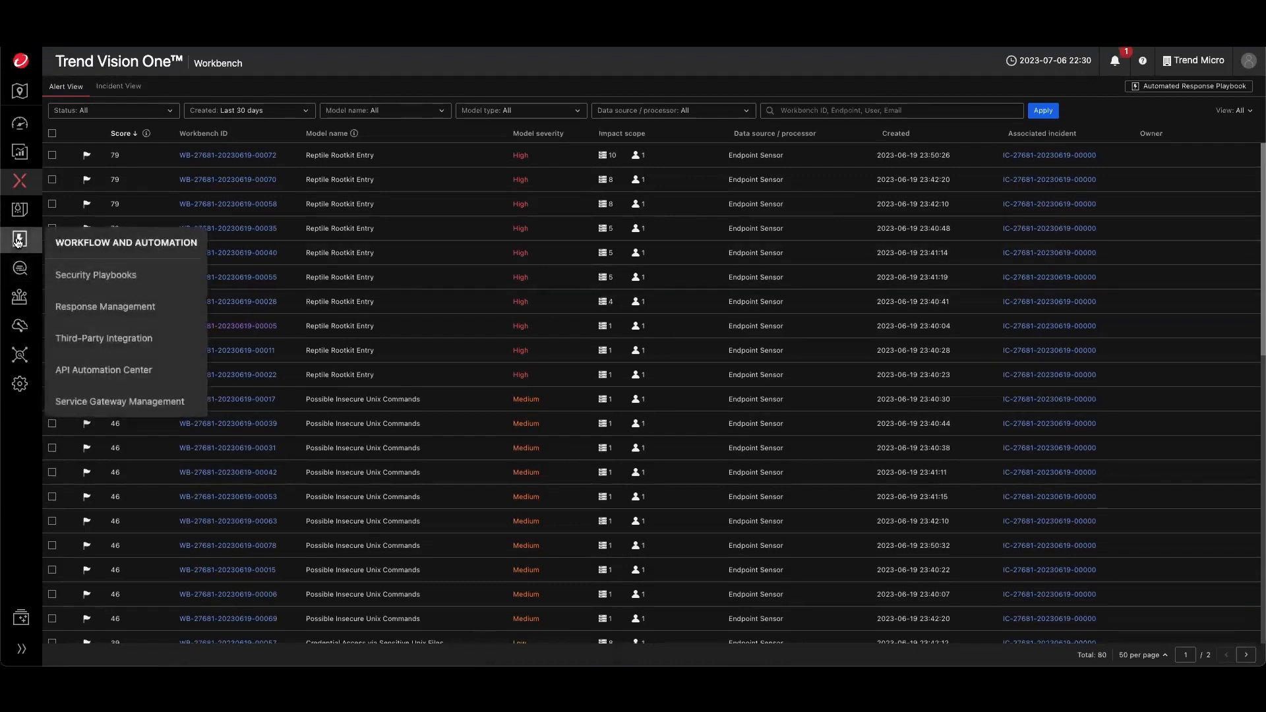
{"action": "mouse_move", "coordinate": [19, 298]}
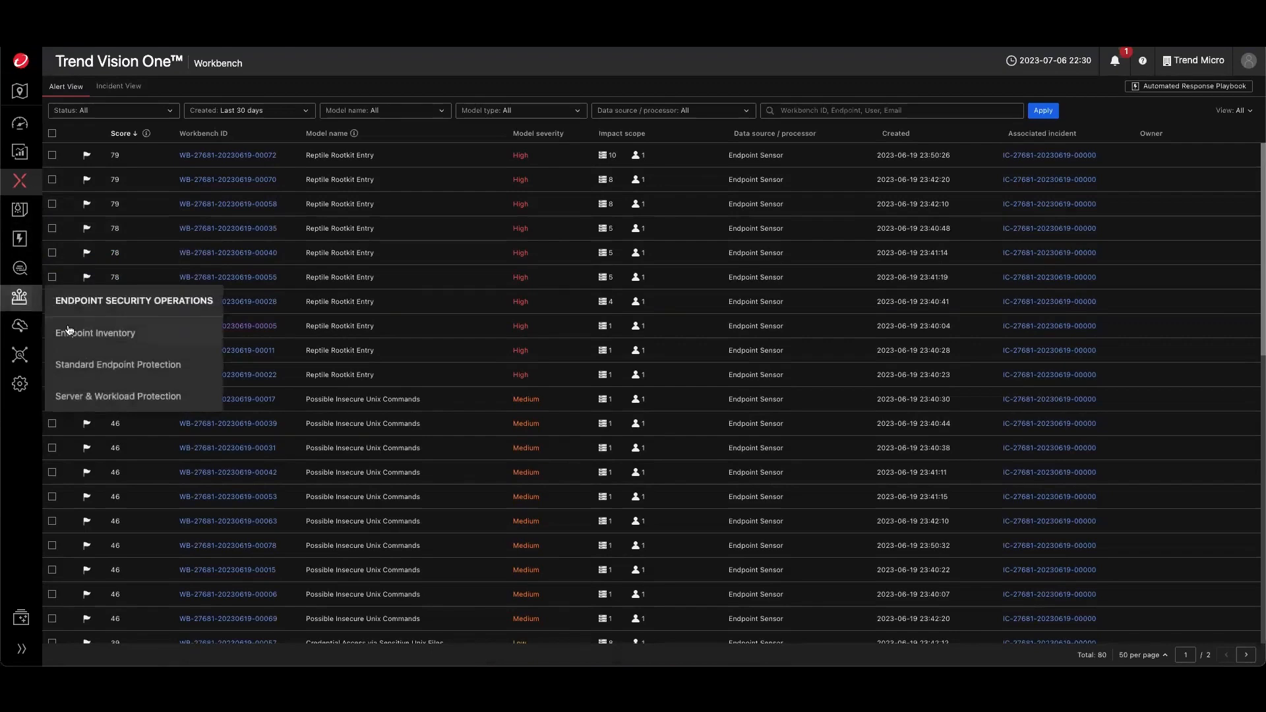
{"action": "left_click", "coordinate": [92, 364]}
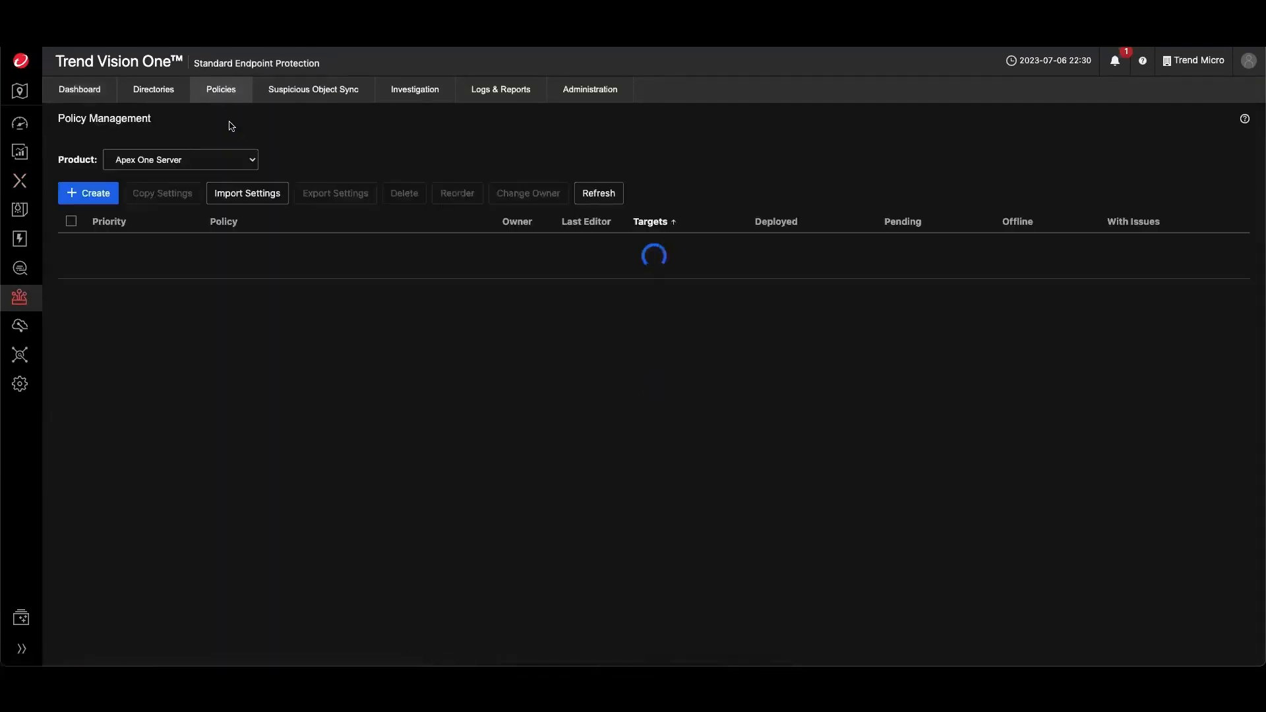
{"action": "left_click", "coordinate": [107, 195]}
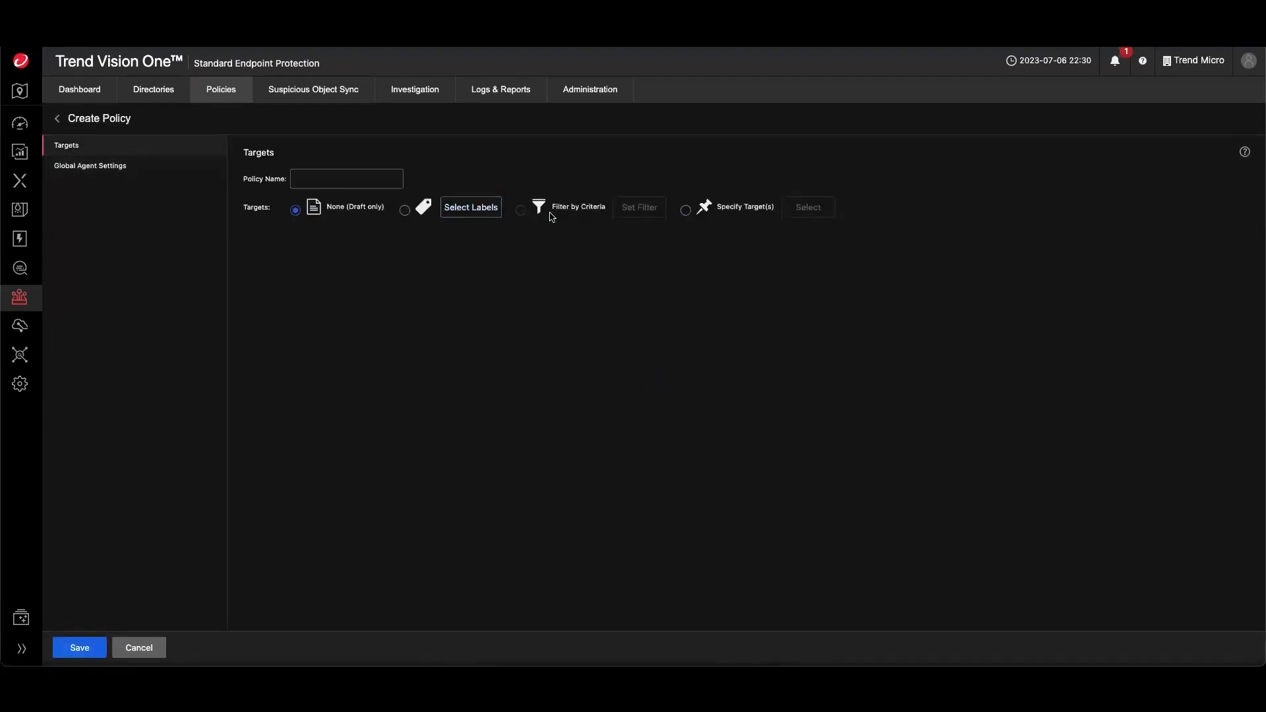
- Set the policy targets to Specify Target(s), browse the target directory, and open Global Agent Settings
{"action": "left_click", "coordinate": [686, 210]}
{"action": "left_click", "coordinate": [809, 207]}
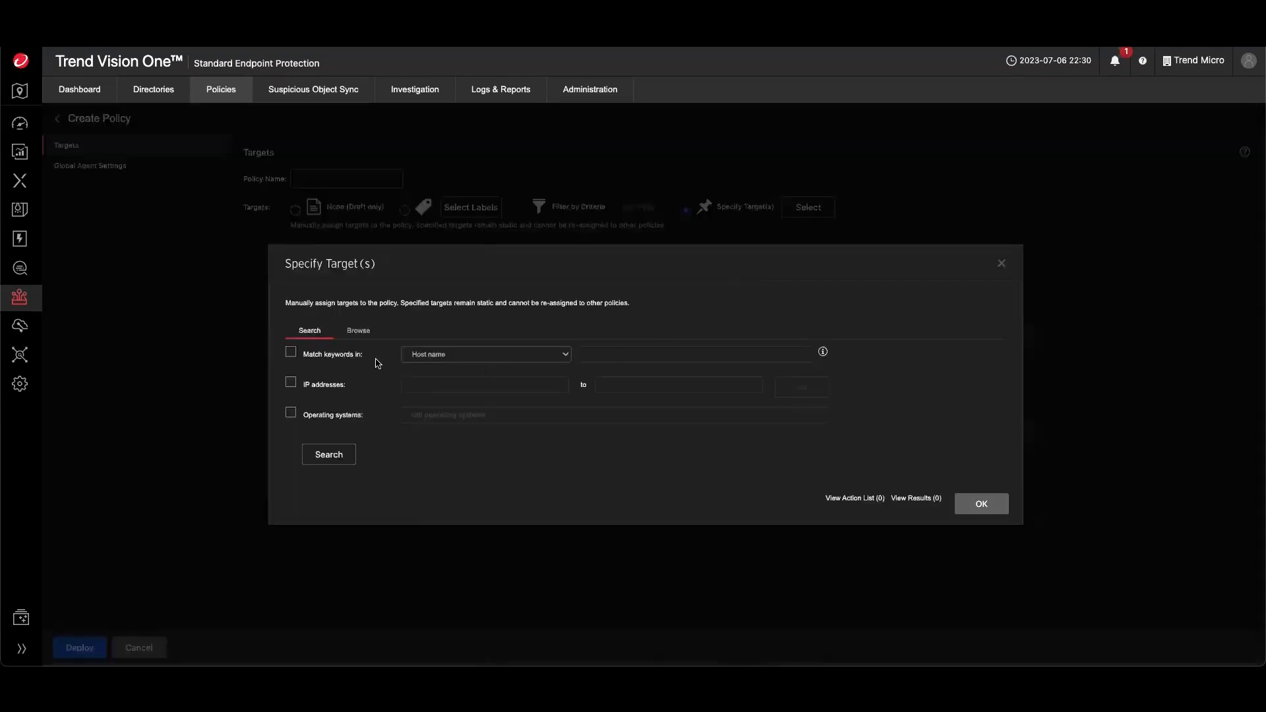
{"action": "left_click", "coordinate": [356, 334]}
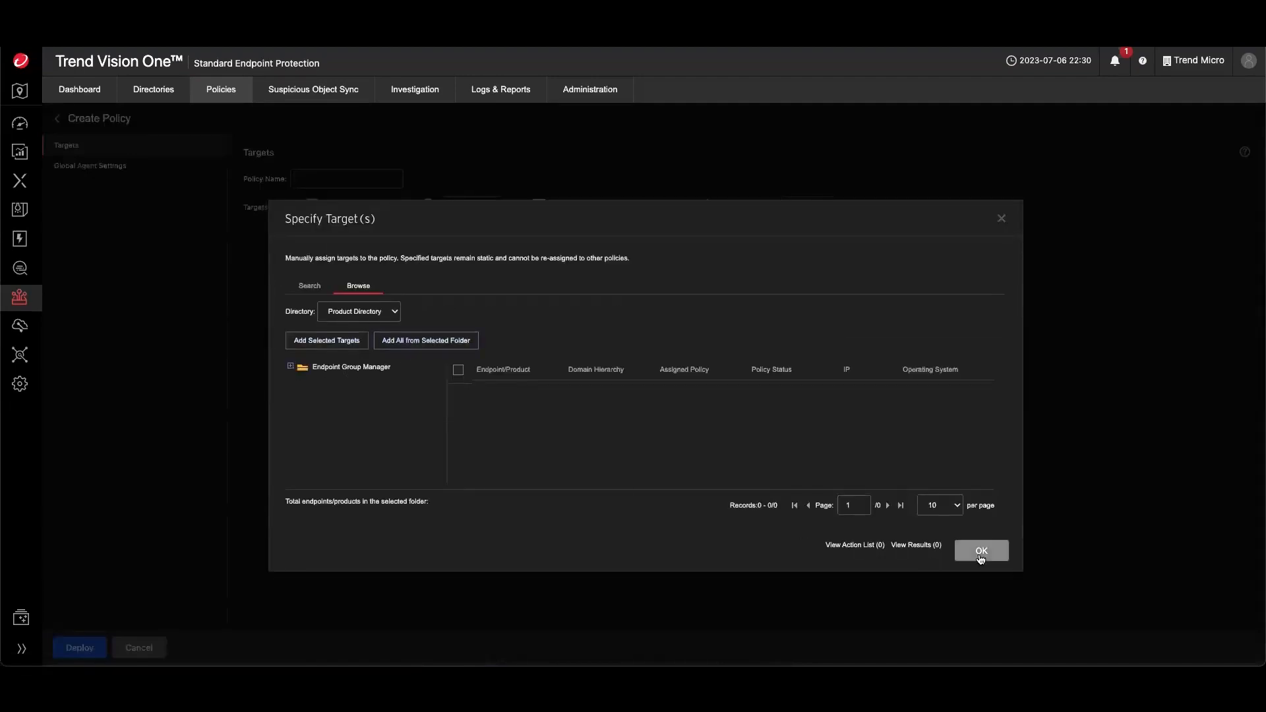
{"action": "left_click", "coordinate": [1000, 221]}
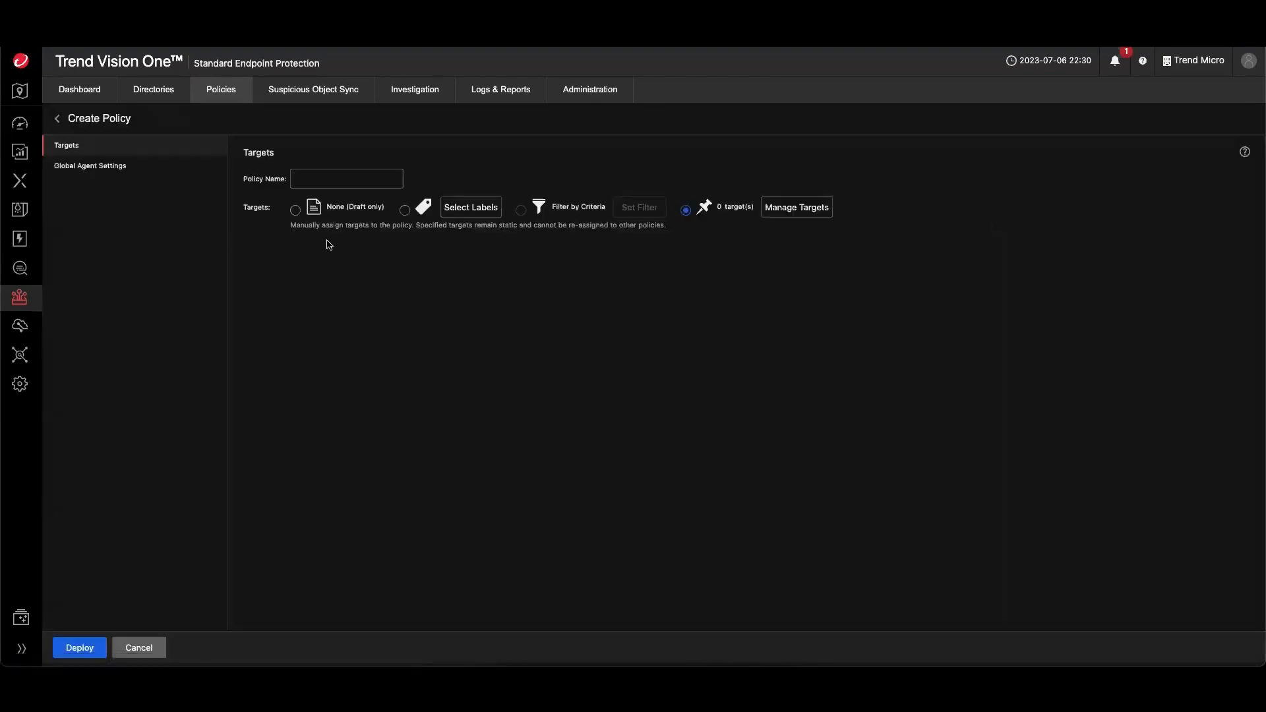
{"action": "left_click", "coordinate": [90, 165]}
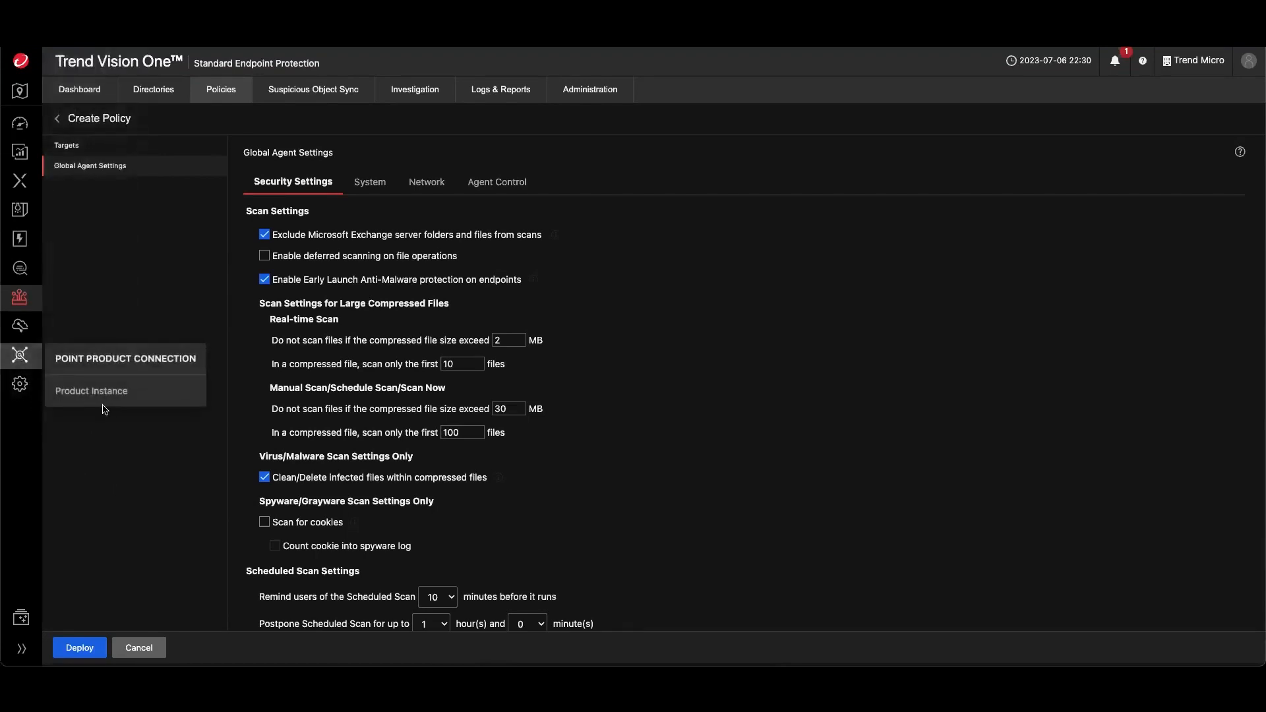
- Open Product Instance and filter the list to Server & Workload Protection instances
{"action": "mouse_move", "coordinate": [20, 356]}
{"action": "left_click", "coordinate": [97, 395]}
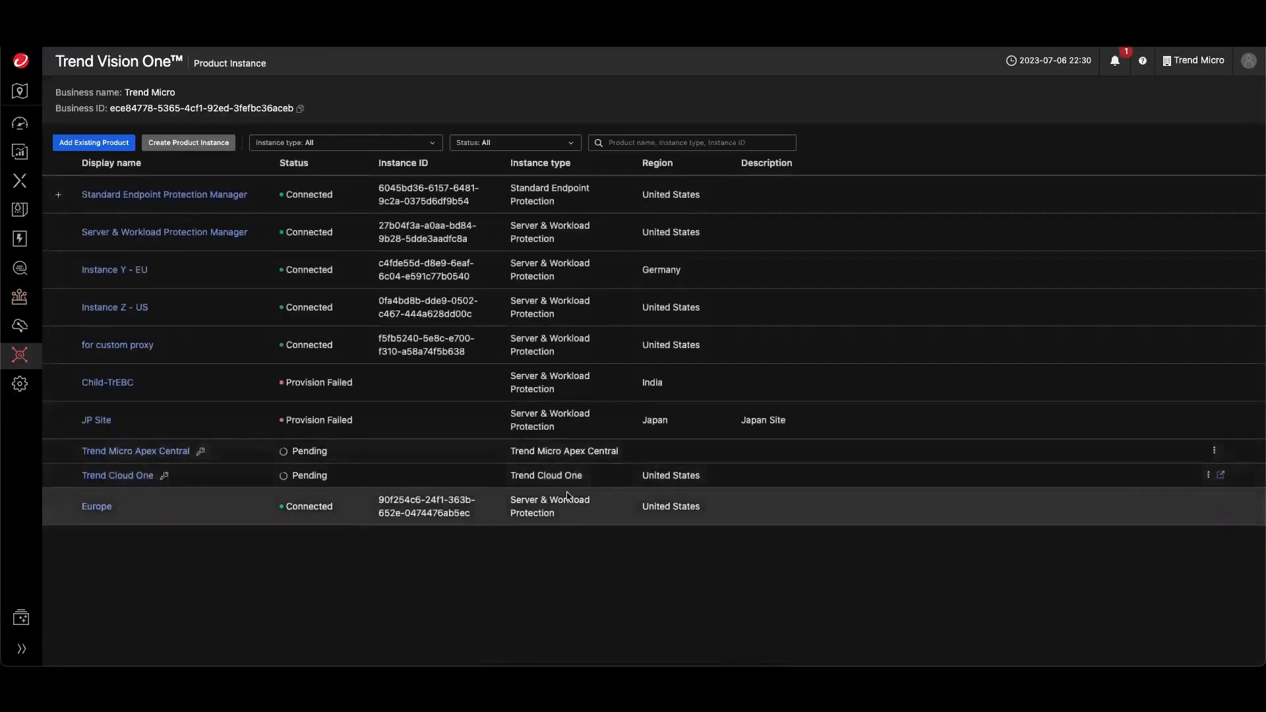
{"action": "left_click", "coordinate": [404, 143]}
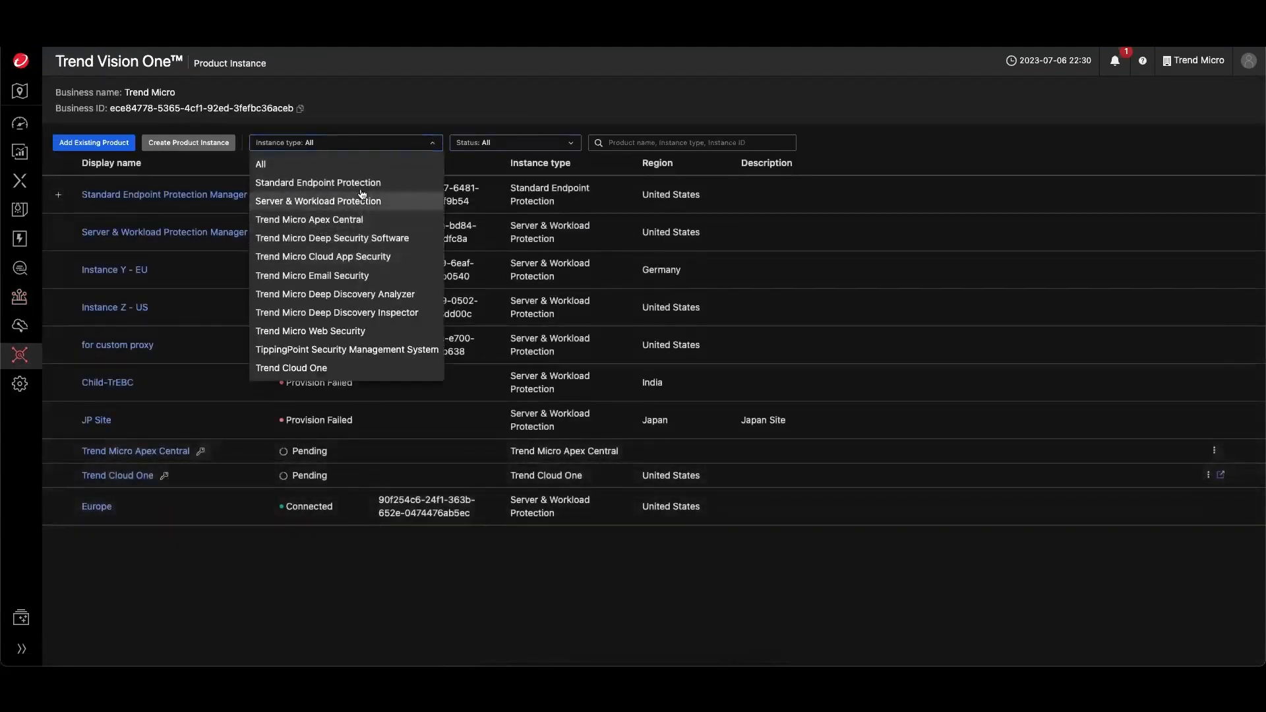
{"action": "left_click", "coordinate": [333, 201]}
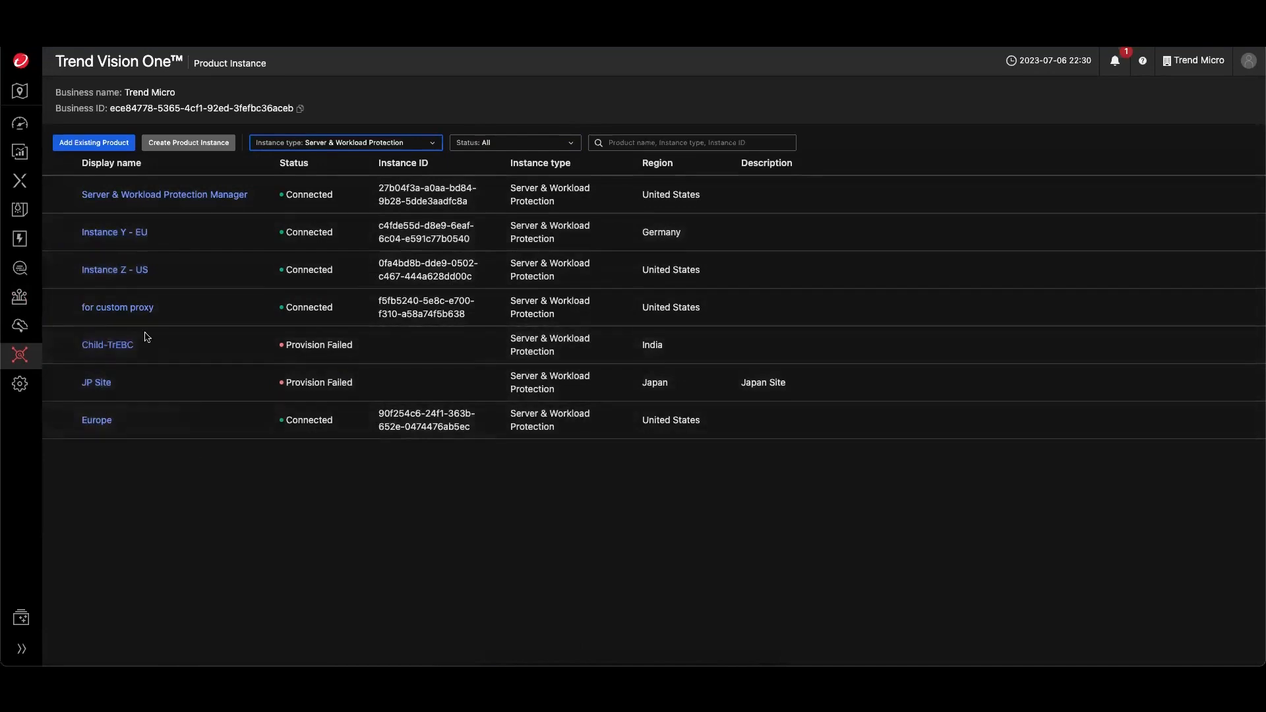
- Open User Roles and view the EI Customized role's details
{"action": "mouse_move", "coordinate": [31, 358]}
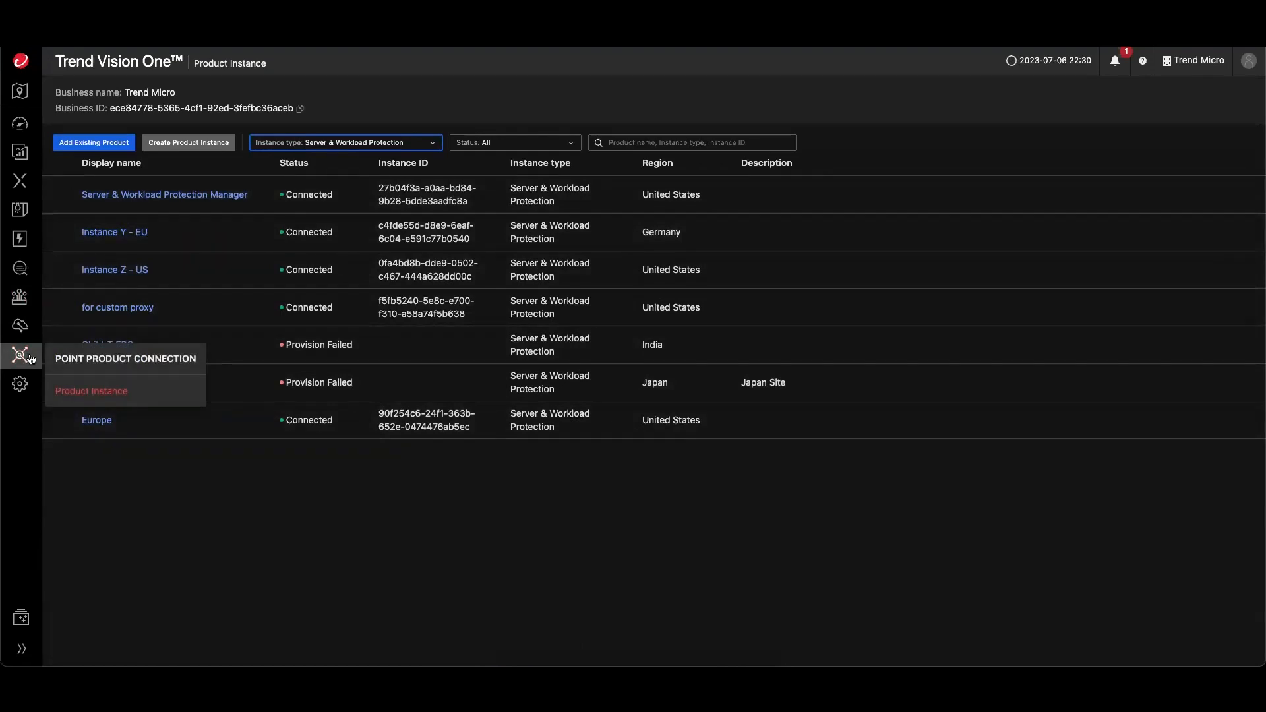
{"action": "mouse_move", "coordinate": [20, 384]}
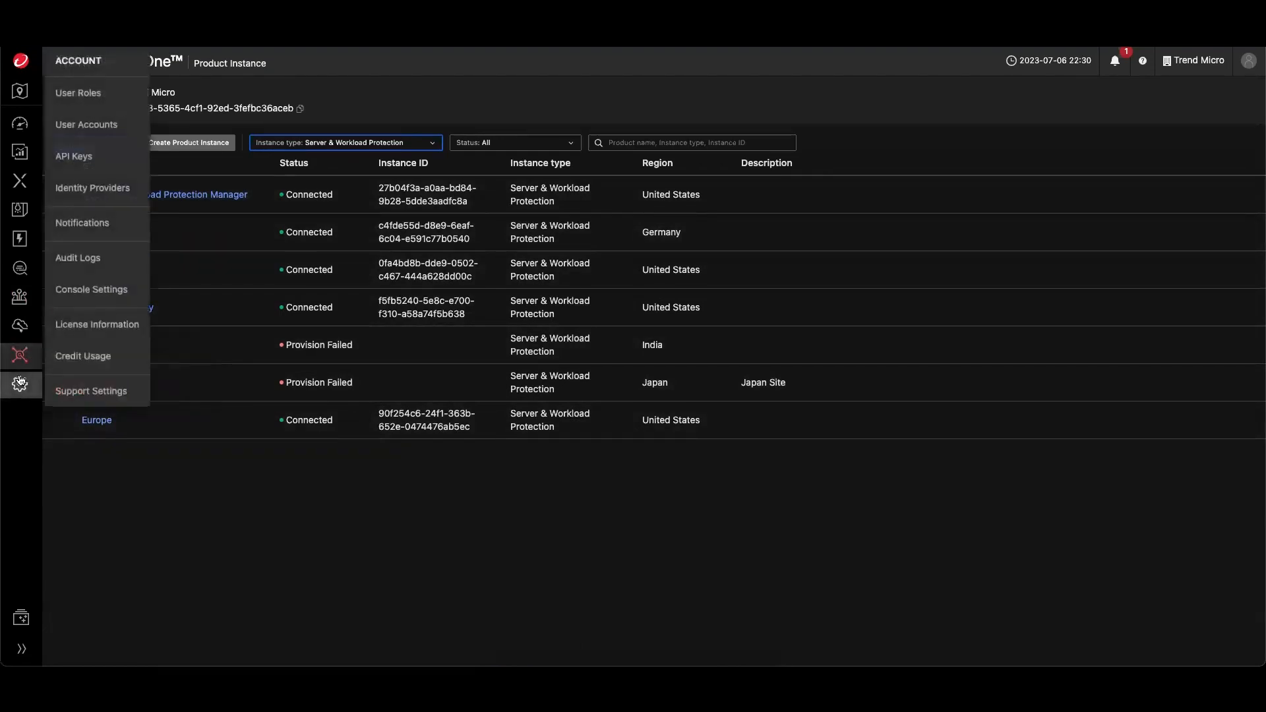
{"action": "left_click", "coordinate": [79, 93]}
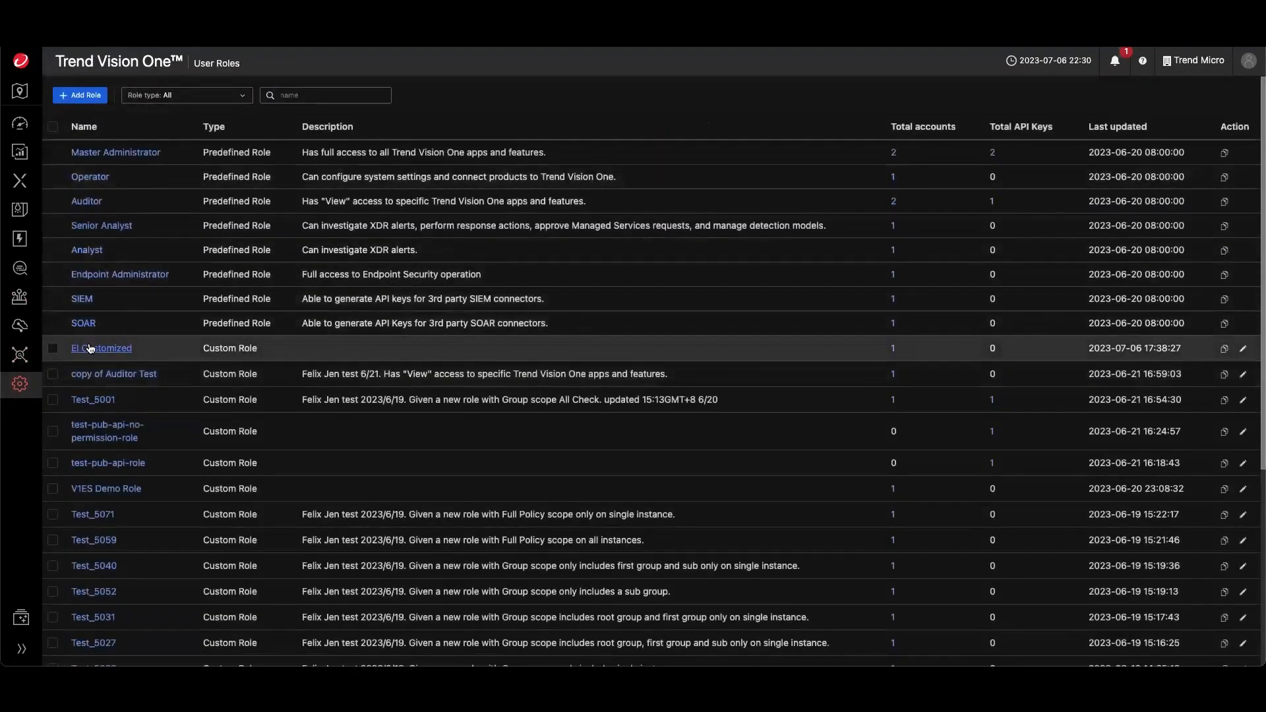
{"action": "left_click", "coordinate": [99, 348]}
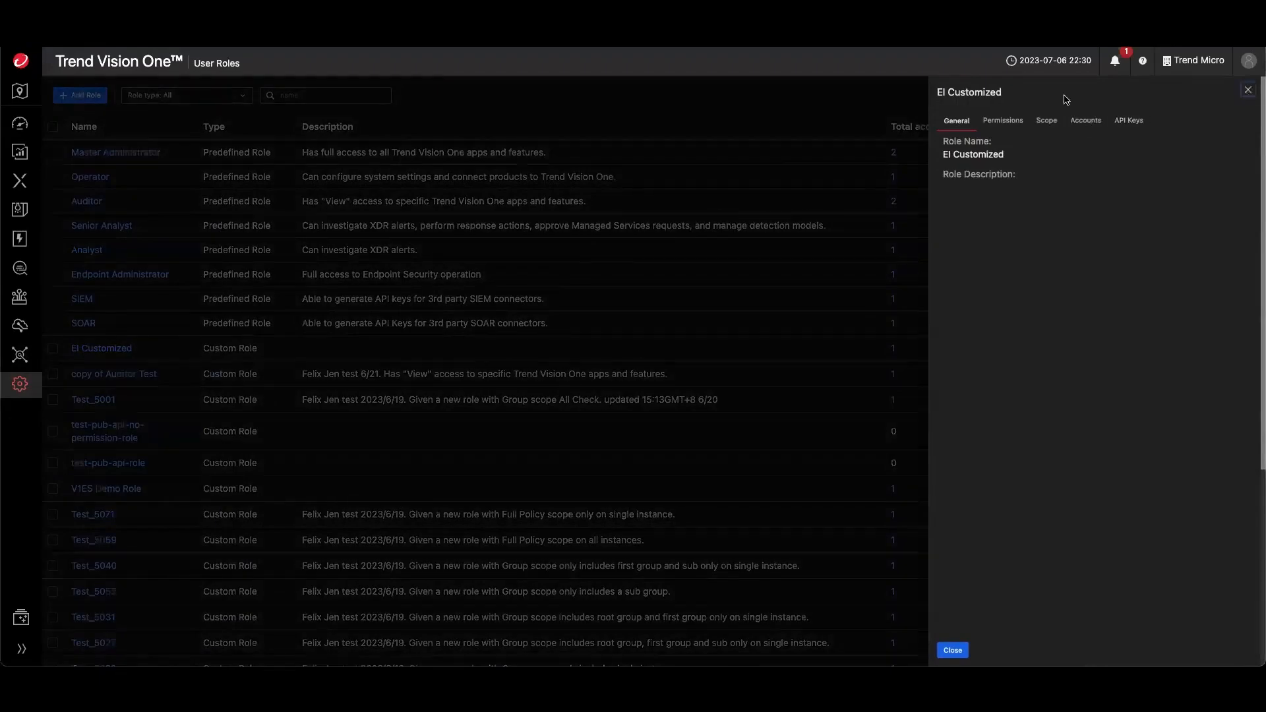
{"action": "left_click", "coordinate": [1248, 91]}
- Start a new custom role and name it Demoseries
{"action": "left_click", "coordinate": [81, 95]}
{"action": "left_click", "coordinate": [202, 154]}
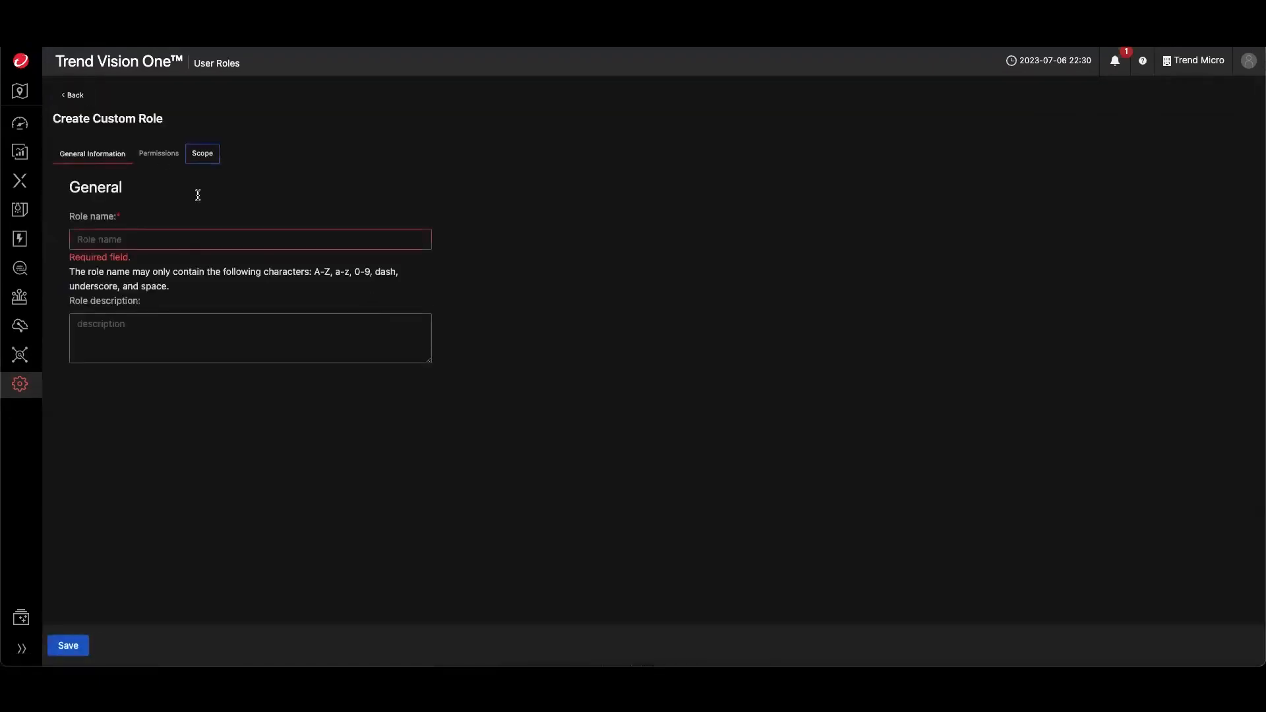
{"action": "left_click", "coordinate": [113, 234]}
{"action": "type", "text": "Demoseires\\"}
{"action": "key", "text": "BackSpace"}
{"action": "key", "text": "BackSpace"}
{"action": "key", "text": "BackSpace"}
{"action": "key", "text": "BackSpace"}
{"action": "type", "text": "ries"}
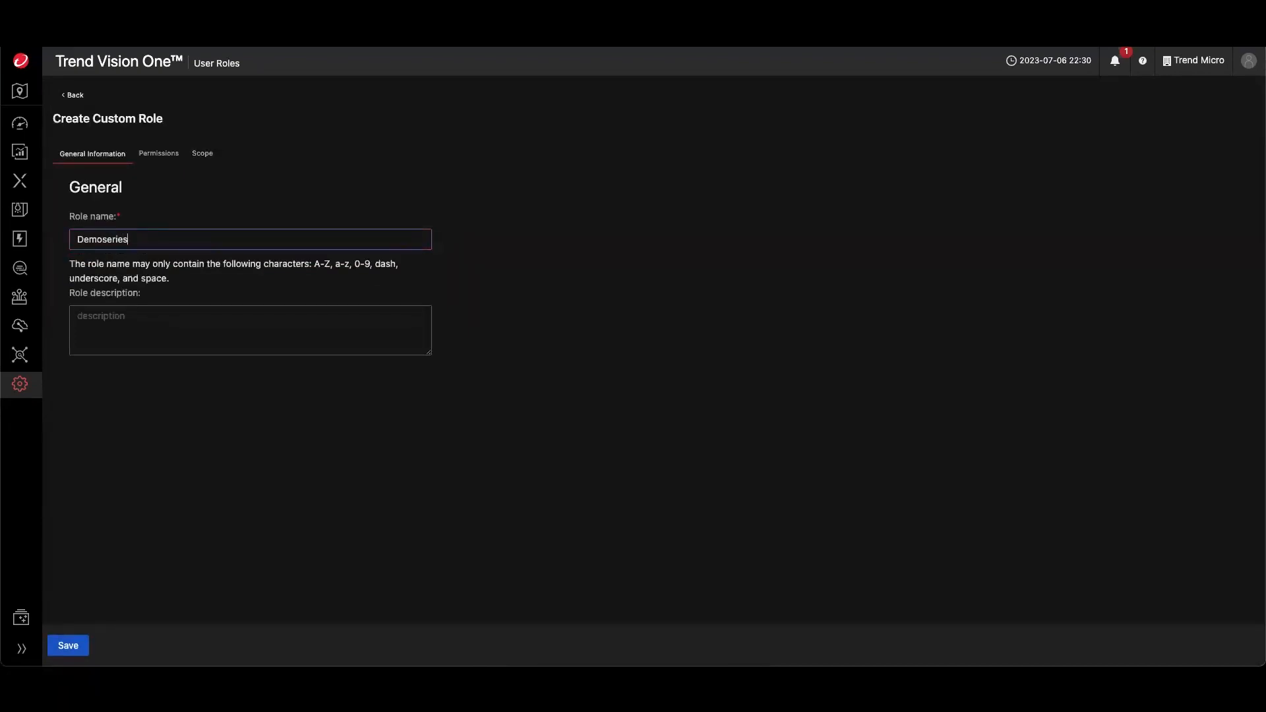
- In the role's Scope, expand Server & Workload Protection, toggle Instance Y - EU, Europe and Server & Workload Protection Manager, and save the role
{"action": "left_click", "coordinate": [202, 153]}
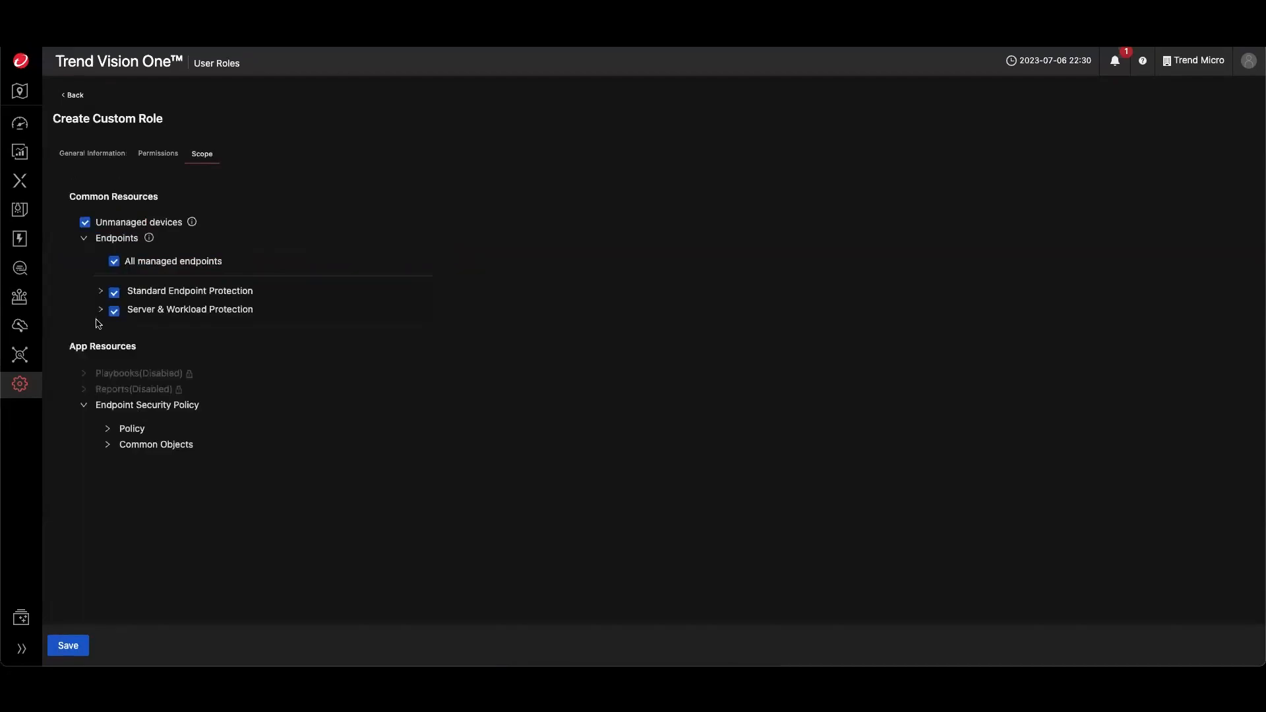
{"action": "left_click", "coordinate": [101, 310]}
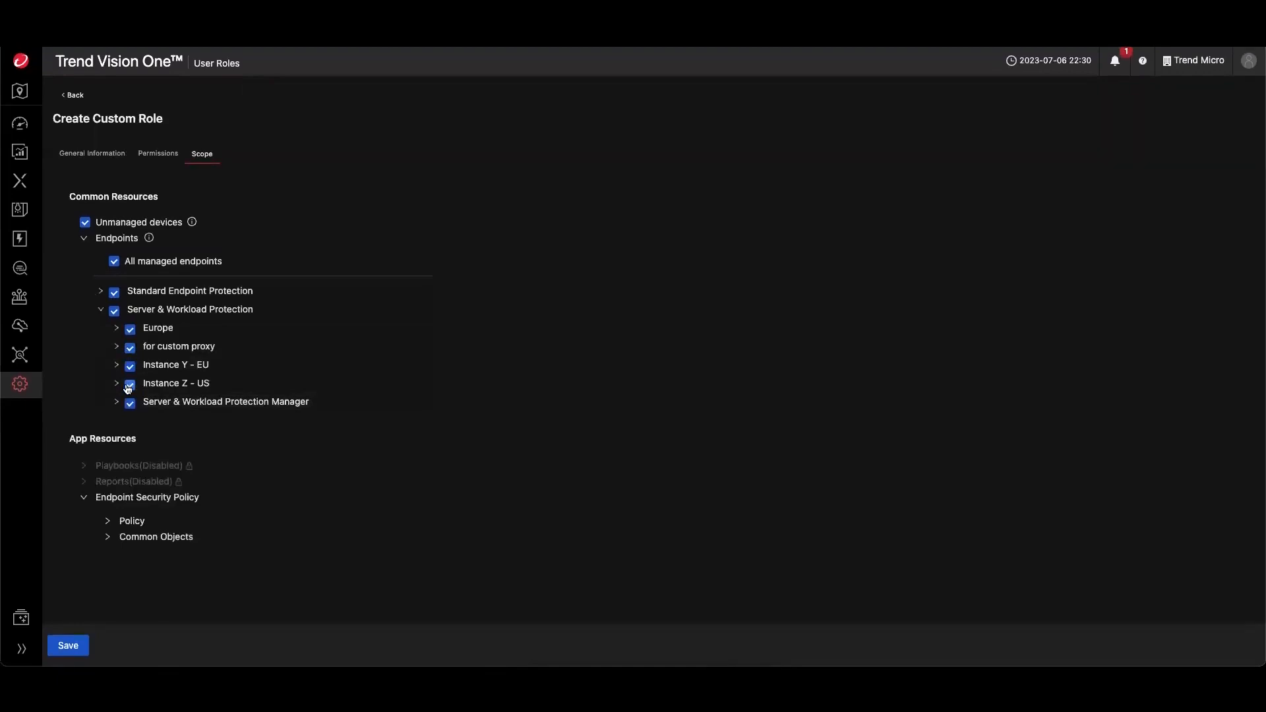
{"action": "left_click", "coordinate": [117, 365]}
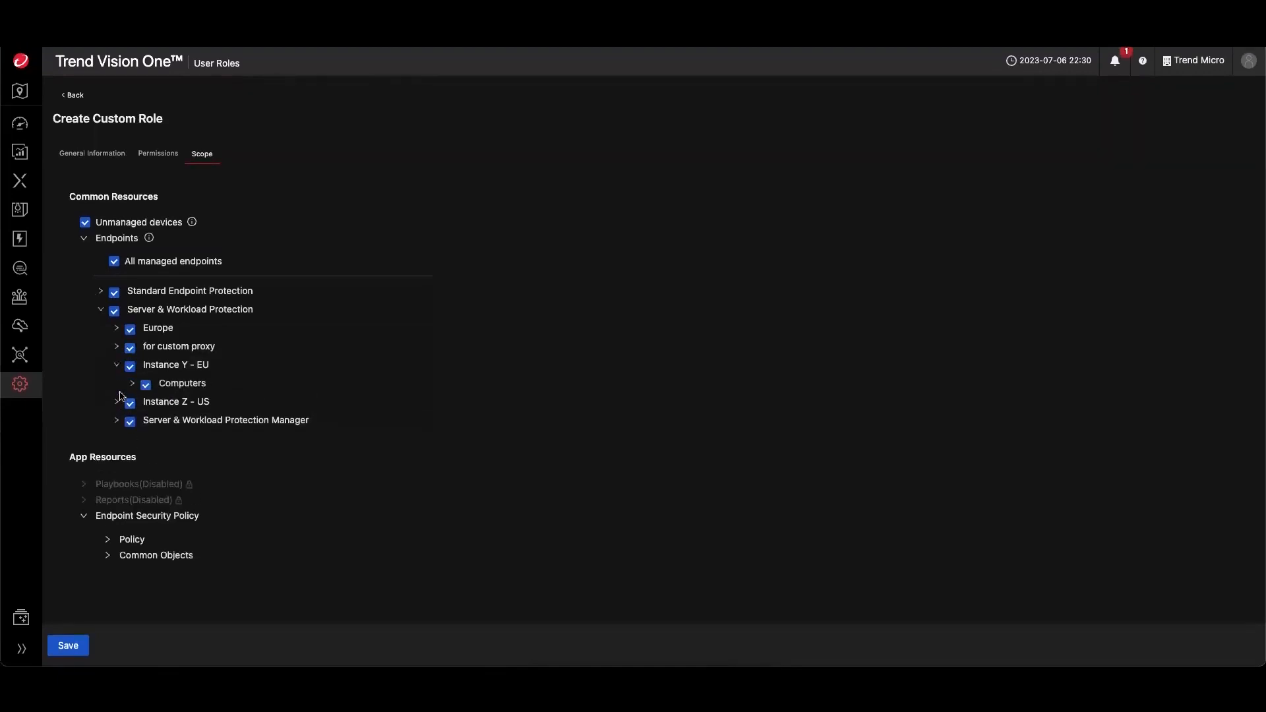
{"action": "left_click", "coordinate": [129, 368]}
{"action": "left_click", "coordinate": [130, 329]}
{"action": "left_click", "coordinate": [129, 422]}
{"action": "left_click", "coordinate": [64, 655]}
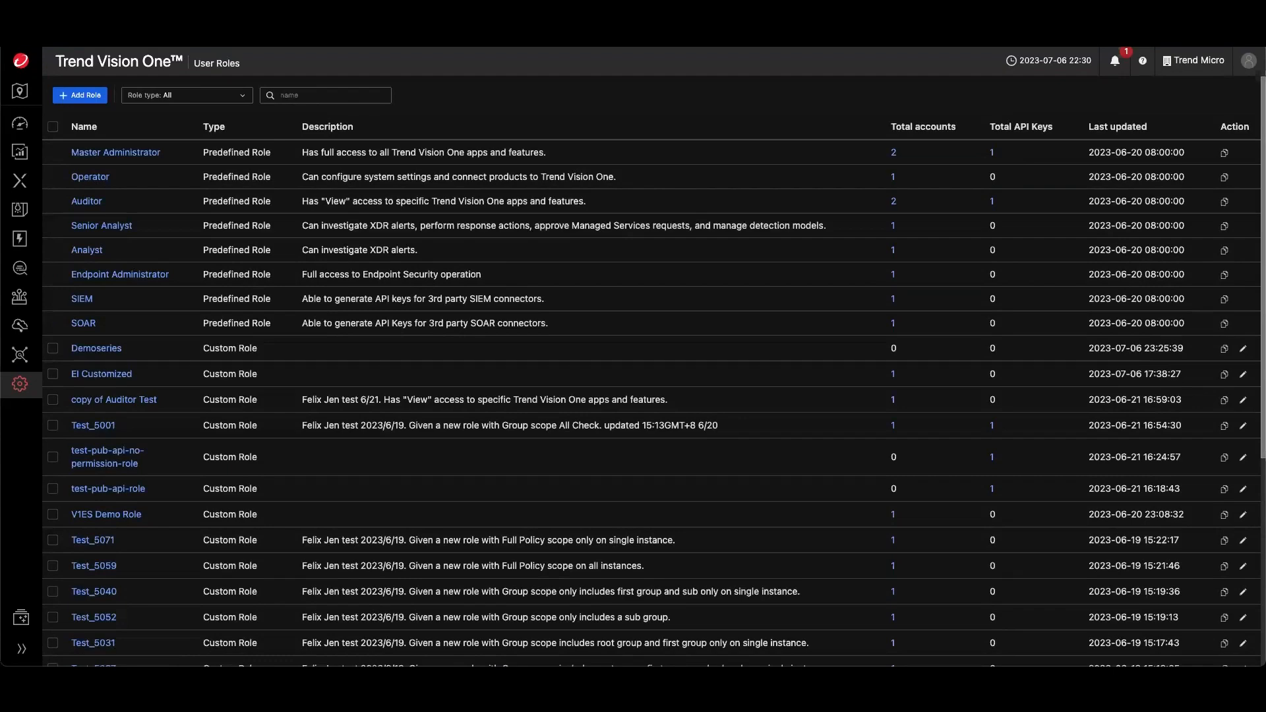
- Open Endpoint Inventory and filter the endpoints by the Instance Z - US protection manager
{"action": "mouse_move", "coordinate": [20, 296]}
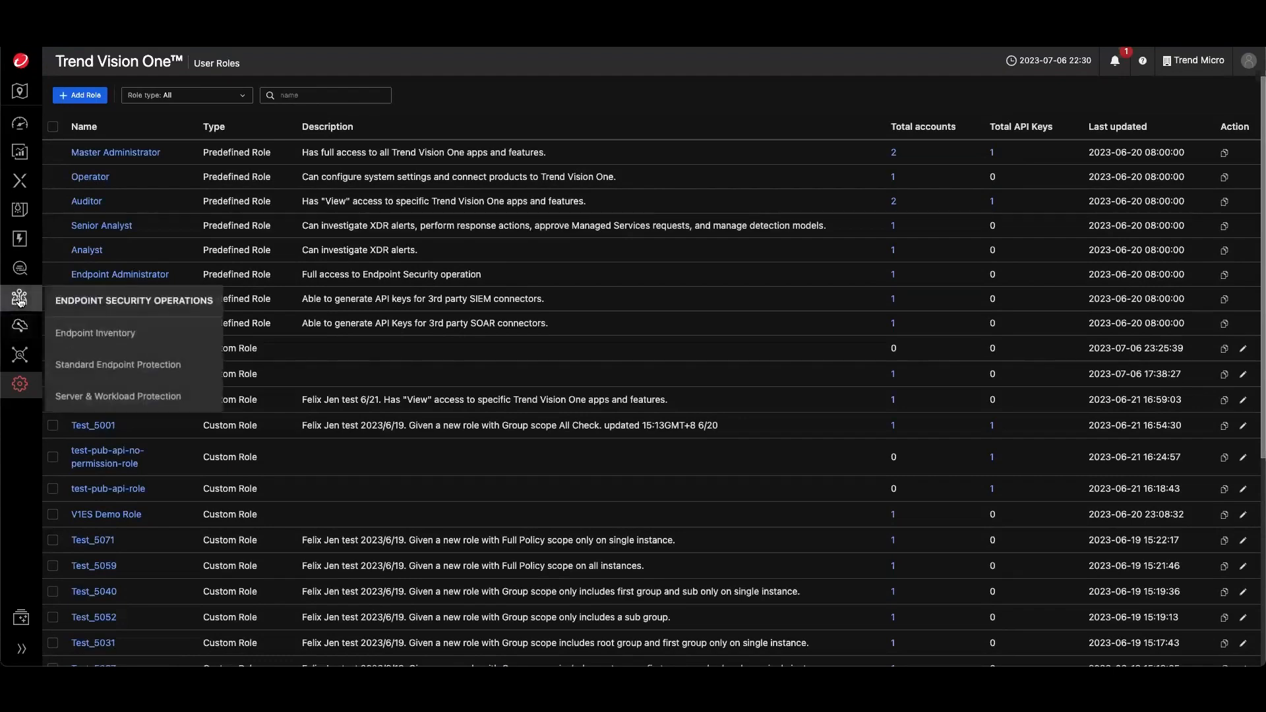
{"action": "left_click", "coordinate": [82, 331]}
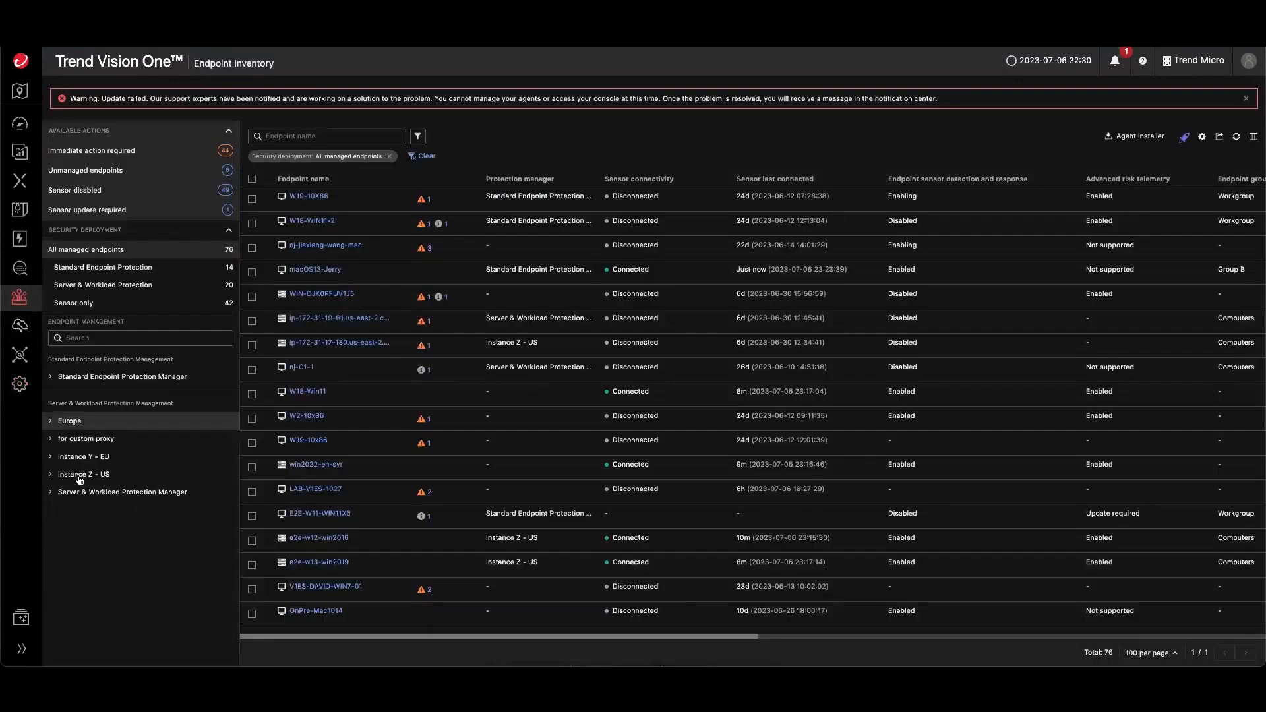
{"action": "right_click", "coordinate": [56, 475]}
{"action": "left_click", "coordinate": [26, 505]}
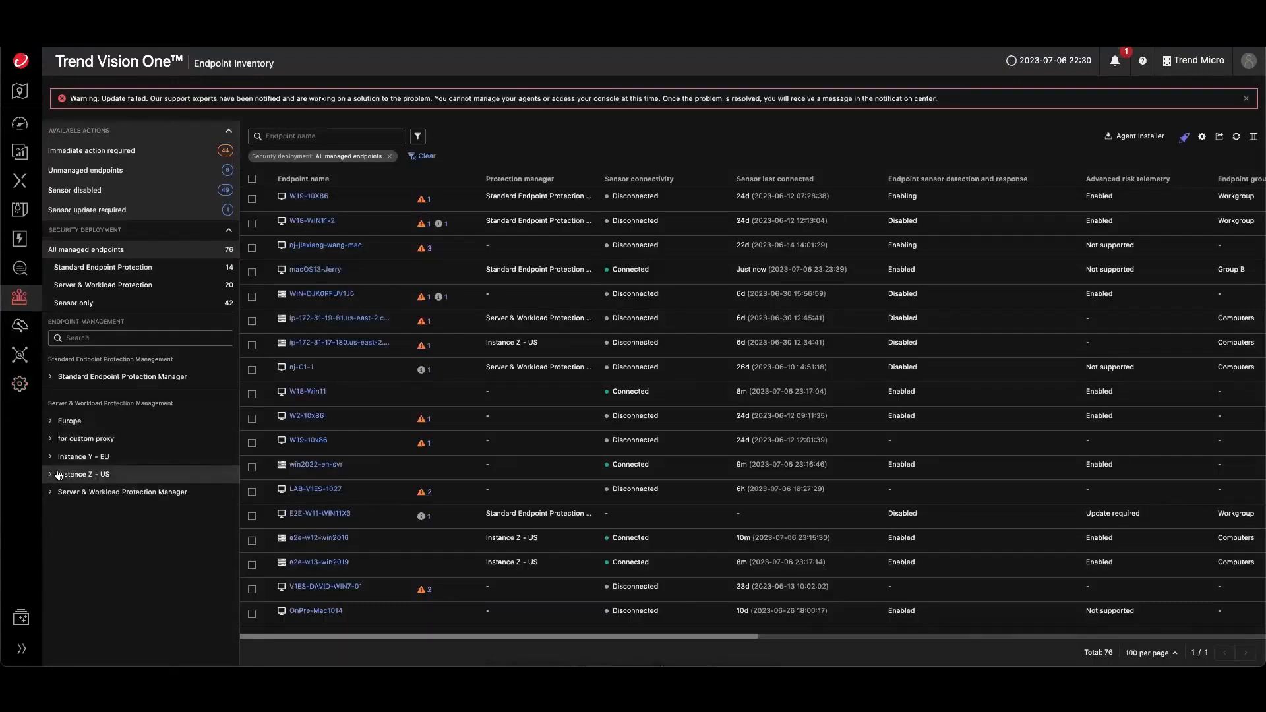
{"action": "left_click", "coordinate": [51, 478]}
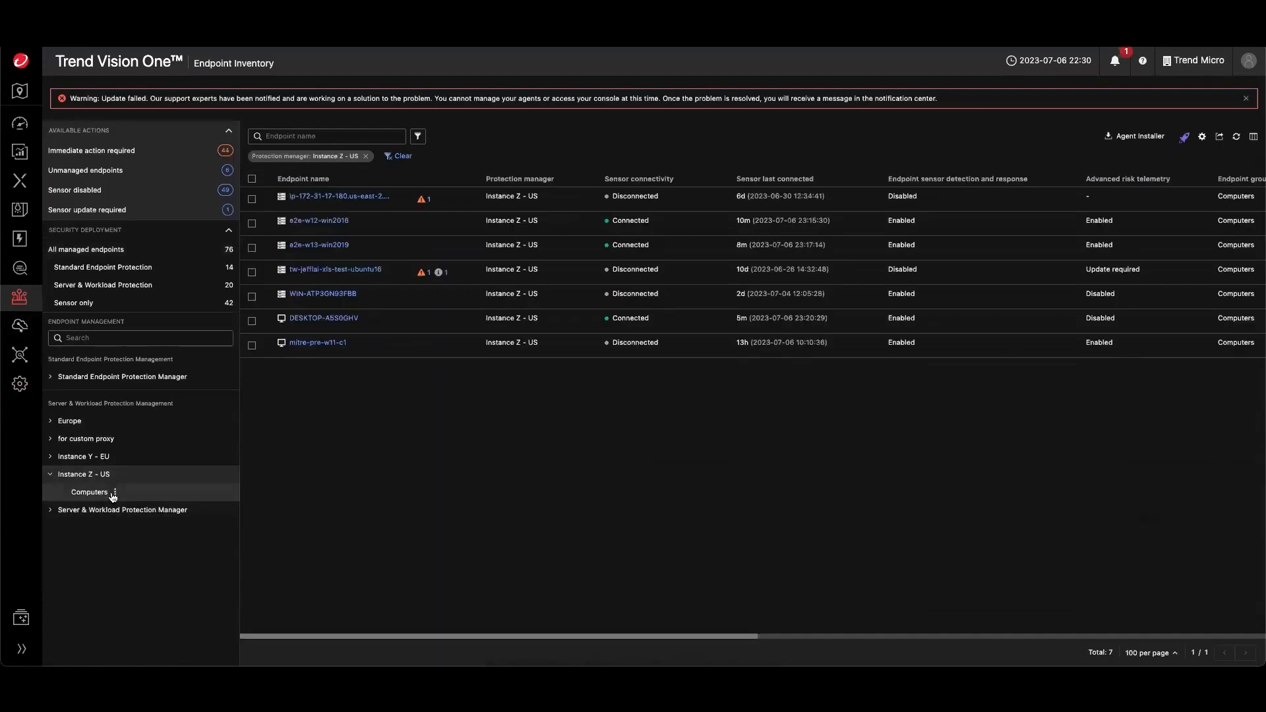
- Open the Create Group dialog for Instance Z - US Computers and close it without creating a group
{"action": "left_click", "coordinate": [115, 495]}
{"action": "left_click", "coordinate": [155, 512]}
{"action": "left_click", "coordinate": [454, 244]}
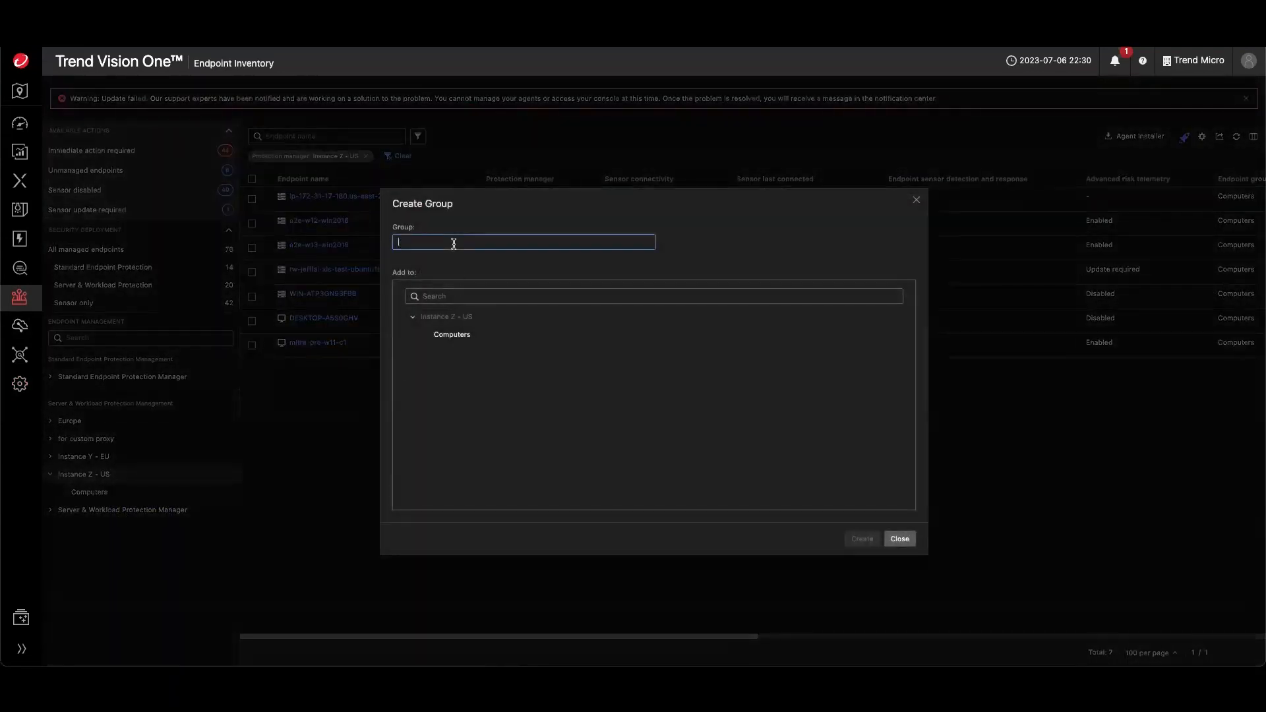
{"action": "left_click", "coordinate": [900, 540]}
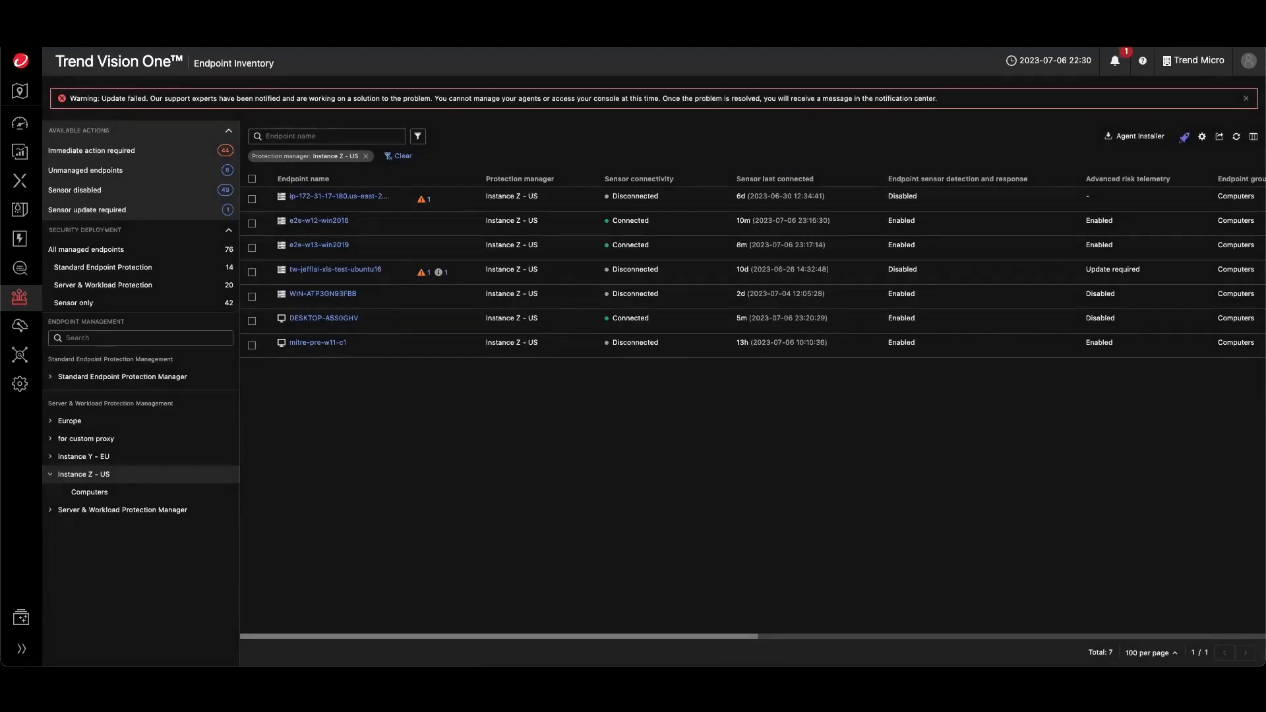
- Dismiss the update warning banner and open the Executive Dashboard
{"action": "left_click", "coordinate": [1246, 99]}
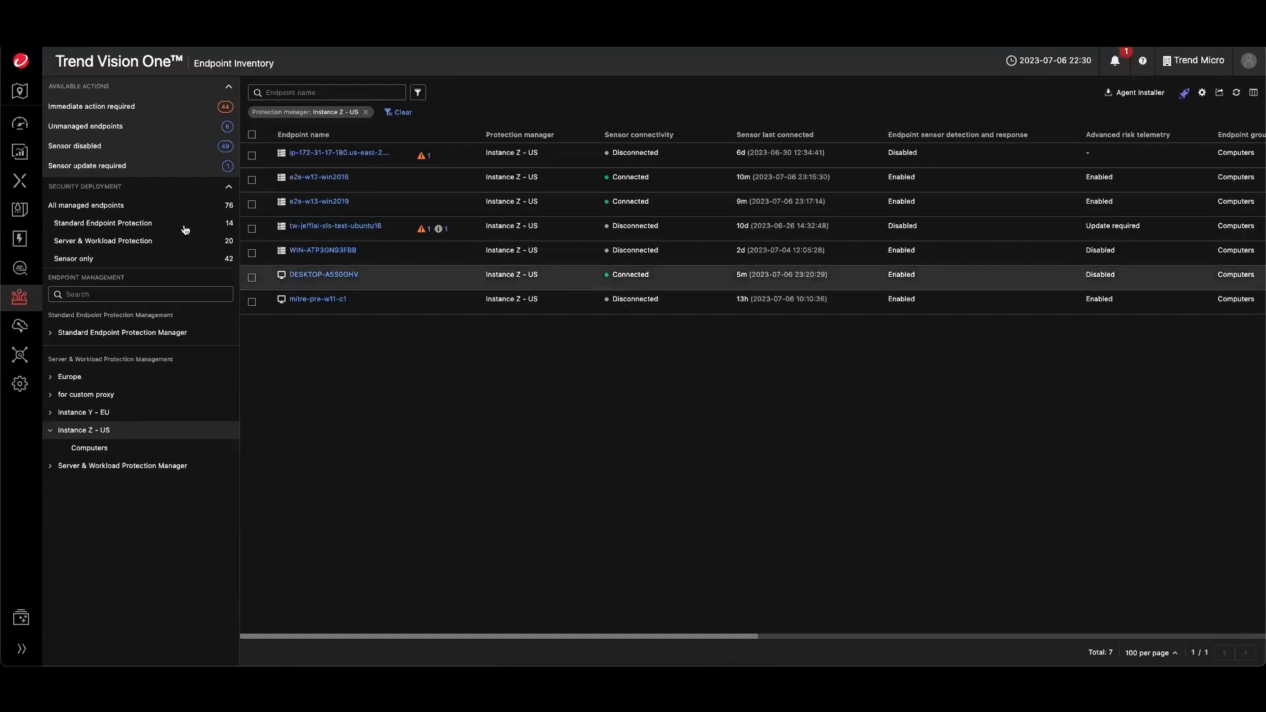
{"action": "mouse_move", "coordinate": [20, 124]}
{"action": "left_click", "coordinate": [98, 160]}
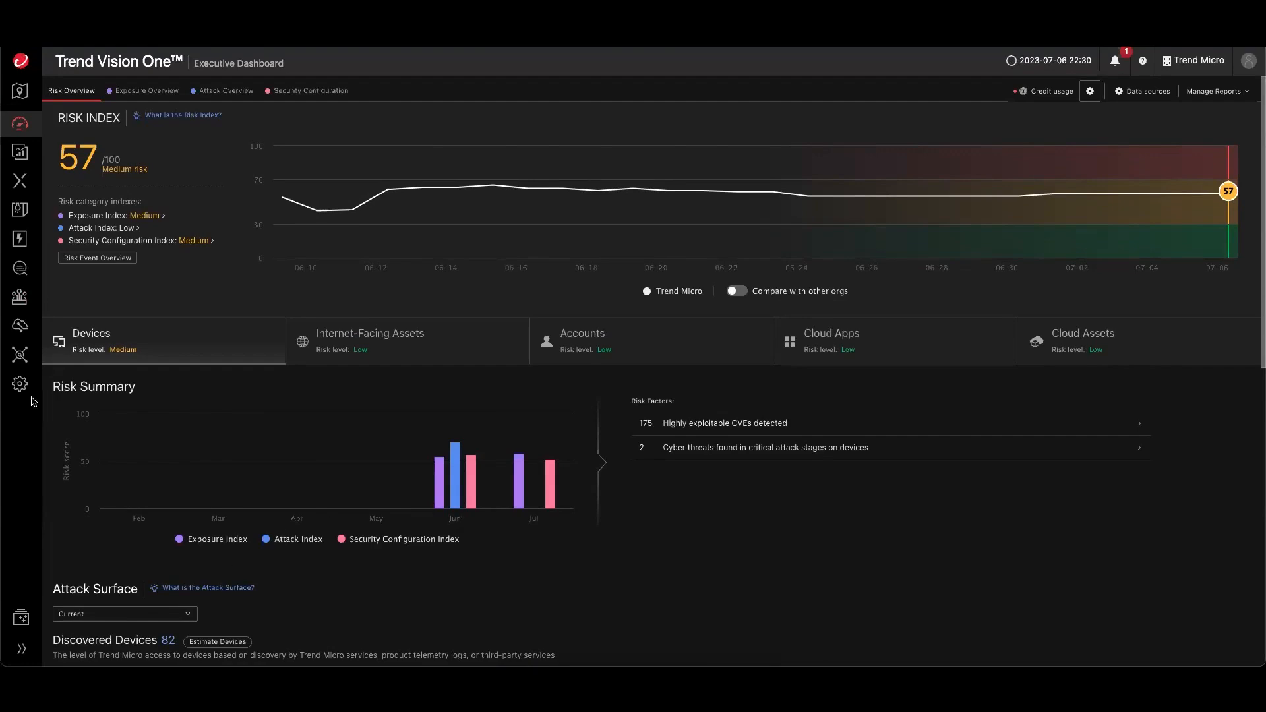
- Return to Endpoint Inventory, select all endpoints, and view the Configure sensor policy options
{"action": "mouse_move", "coordinate": [20, 297]}
{"action": "left_click", "coordinate": [95, 348]}
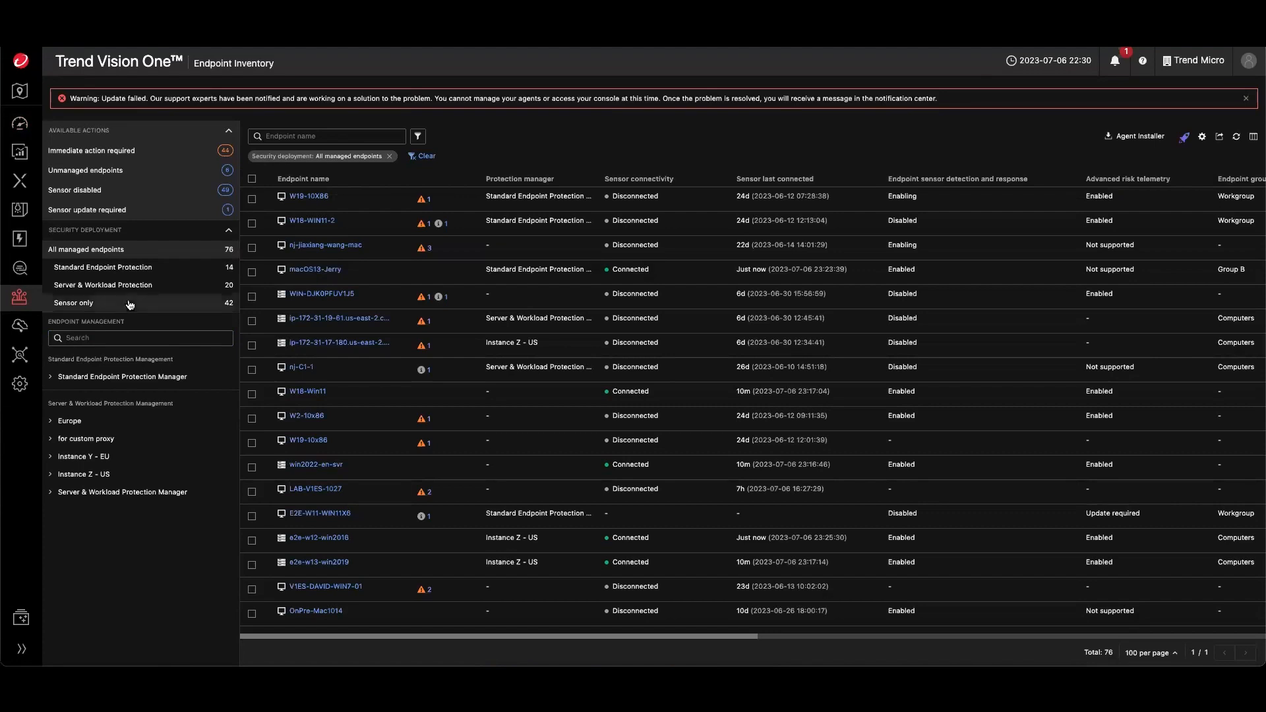
{"action": "mouse_move", "coordinate": [18, 296]}
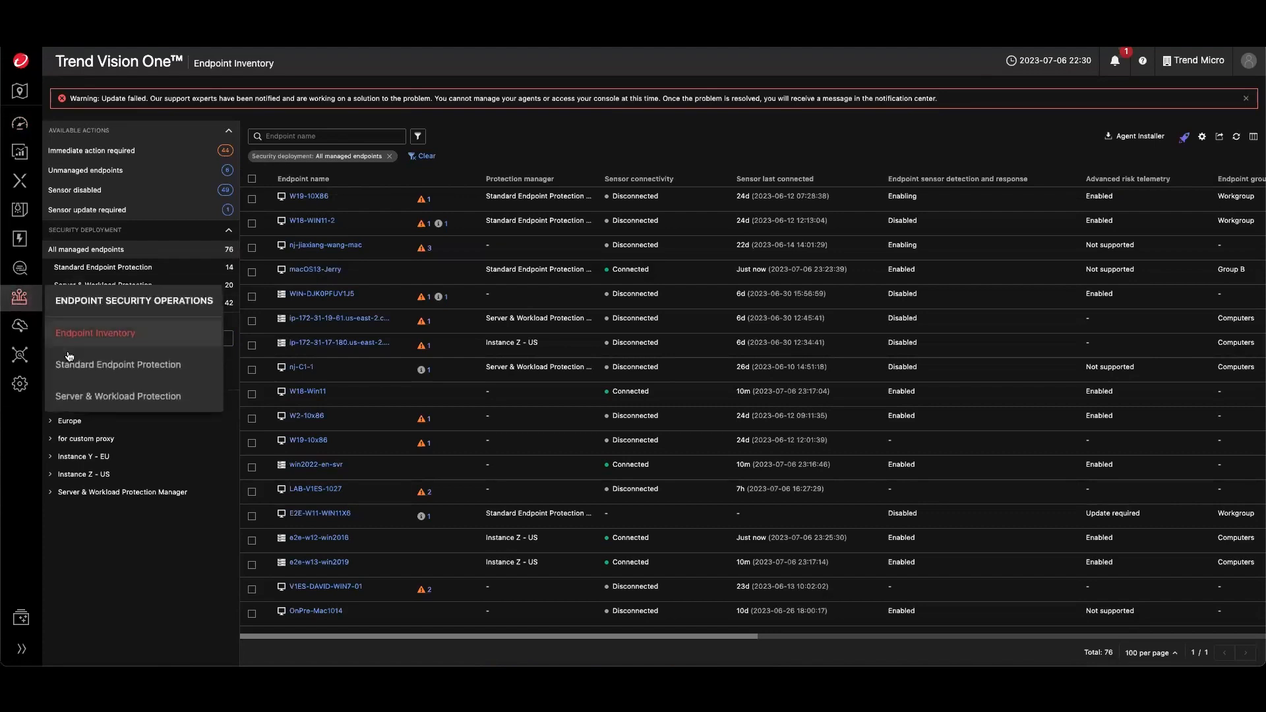
{"action": "left_click", "coordinate": [252, 178]}
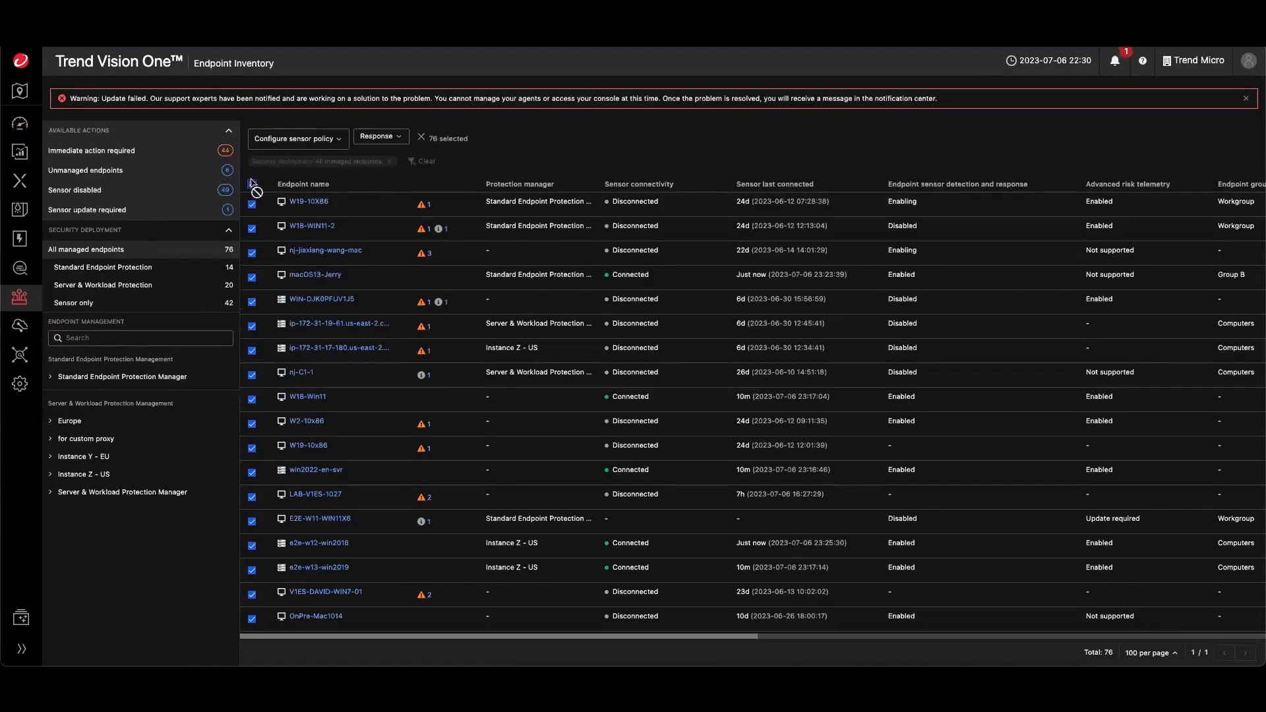
{"action": "left_click", "coordinate": [301, 139]}
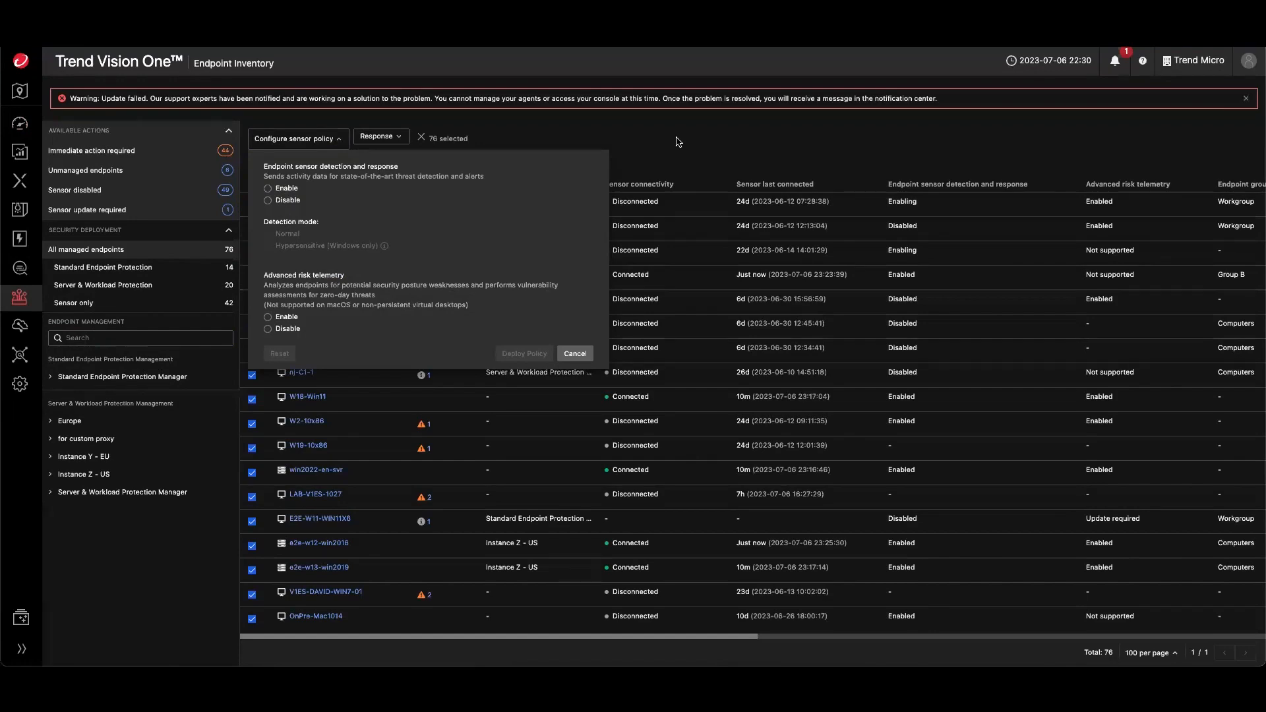
{"action": "left_click", "coordinate": [611, 126]}
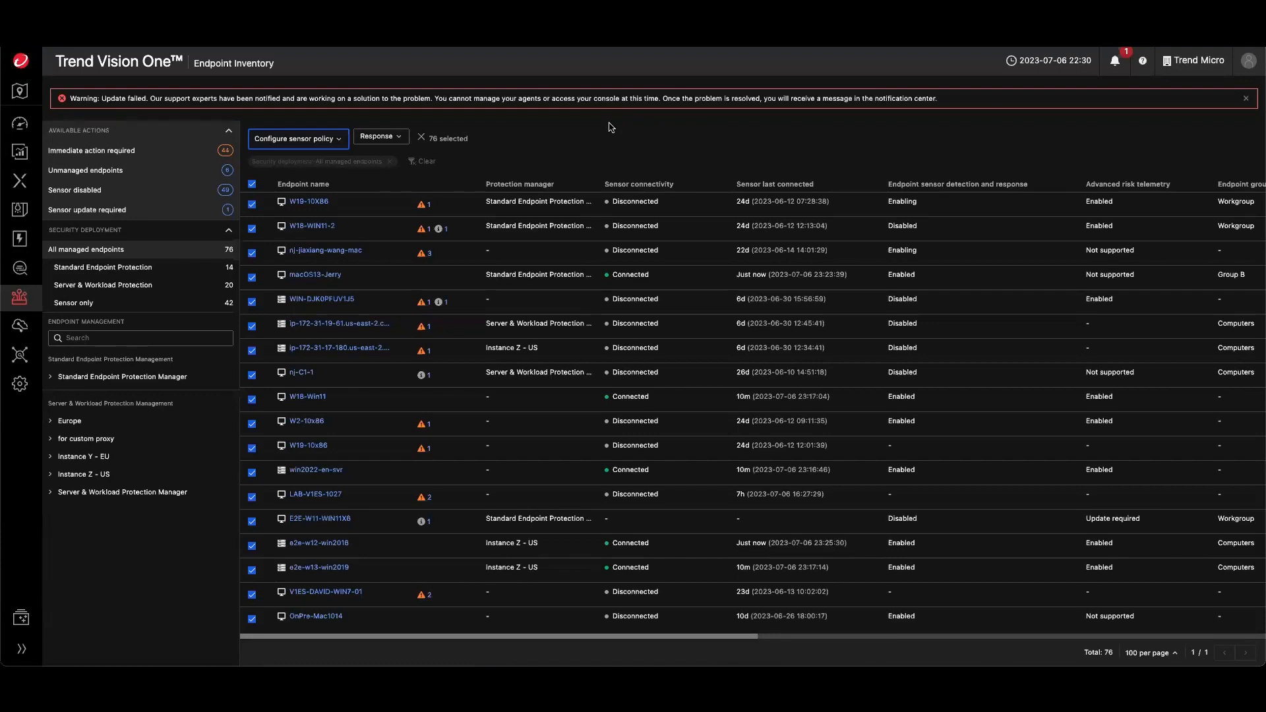
- Visit the Executive Dashboard and go back to Endpoint Inventory's Agent installer
{"action": "mouse_move", "coordinate": [20, 123]}
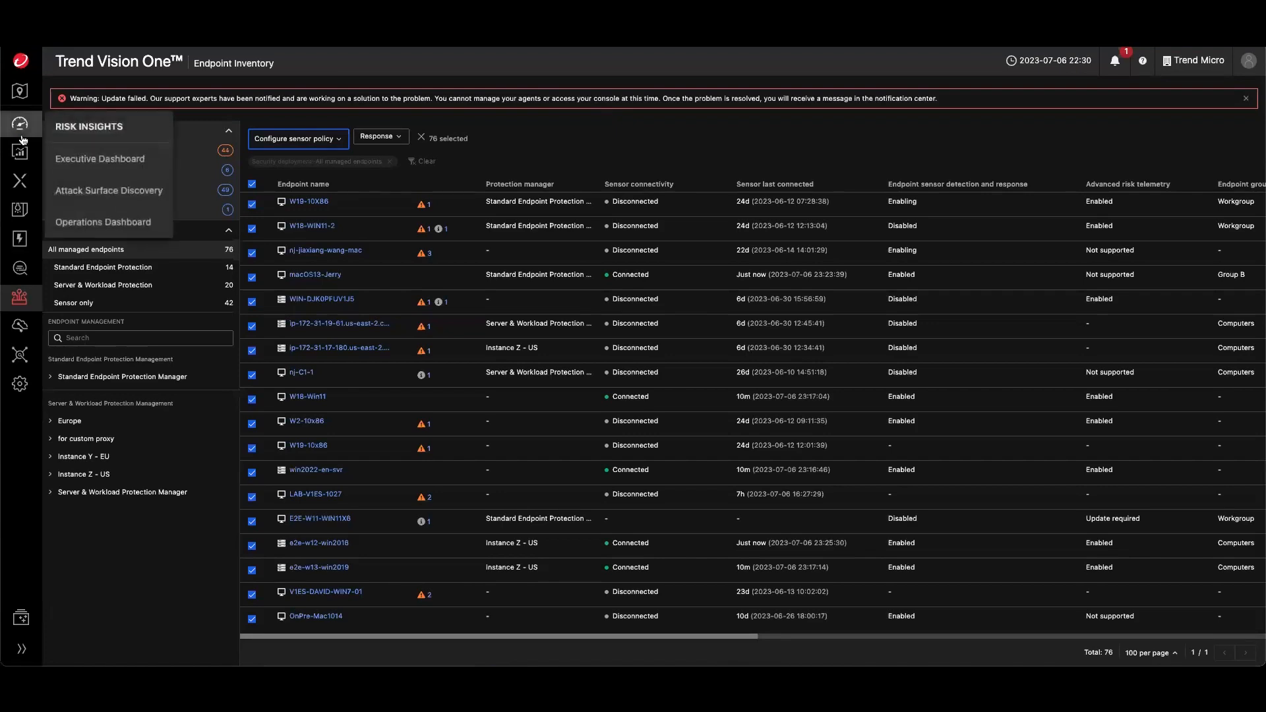
{"action": "left_click", "coordinate": [79, 158]}
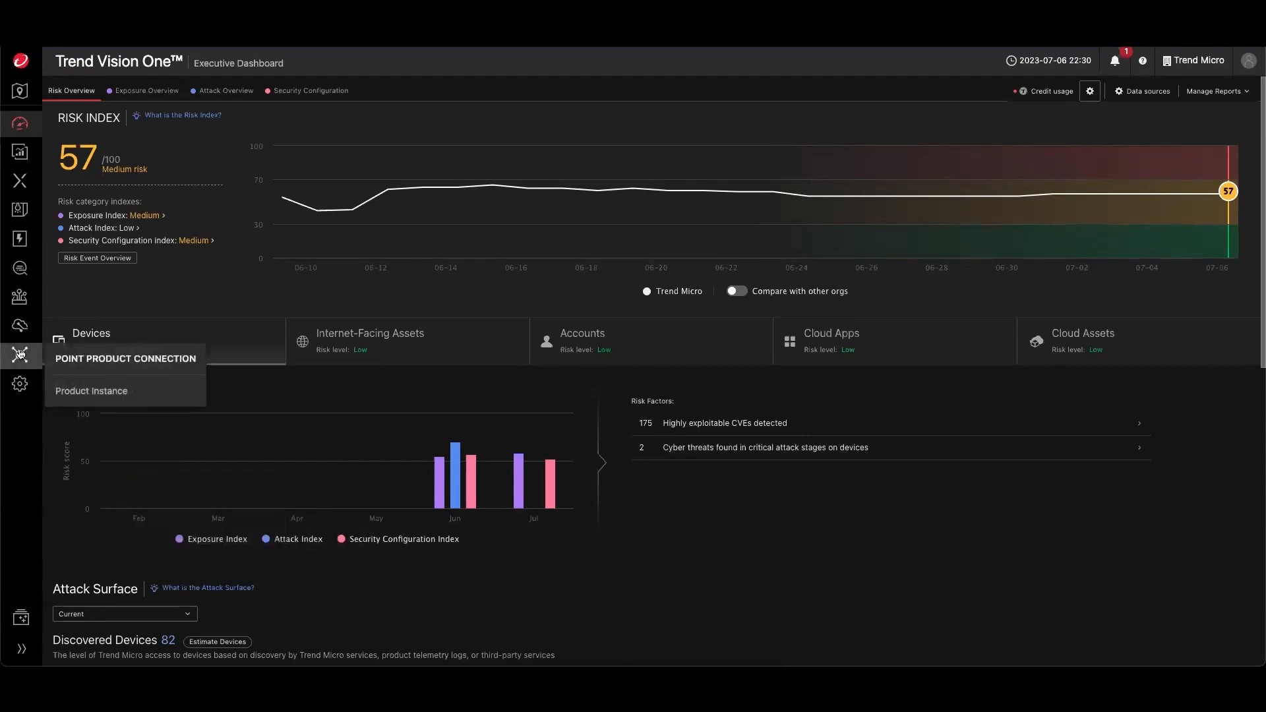
{"action": "left_click", "coordinate": [93, 332]}
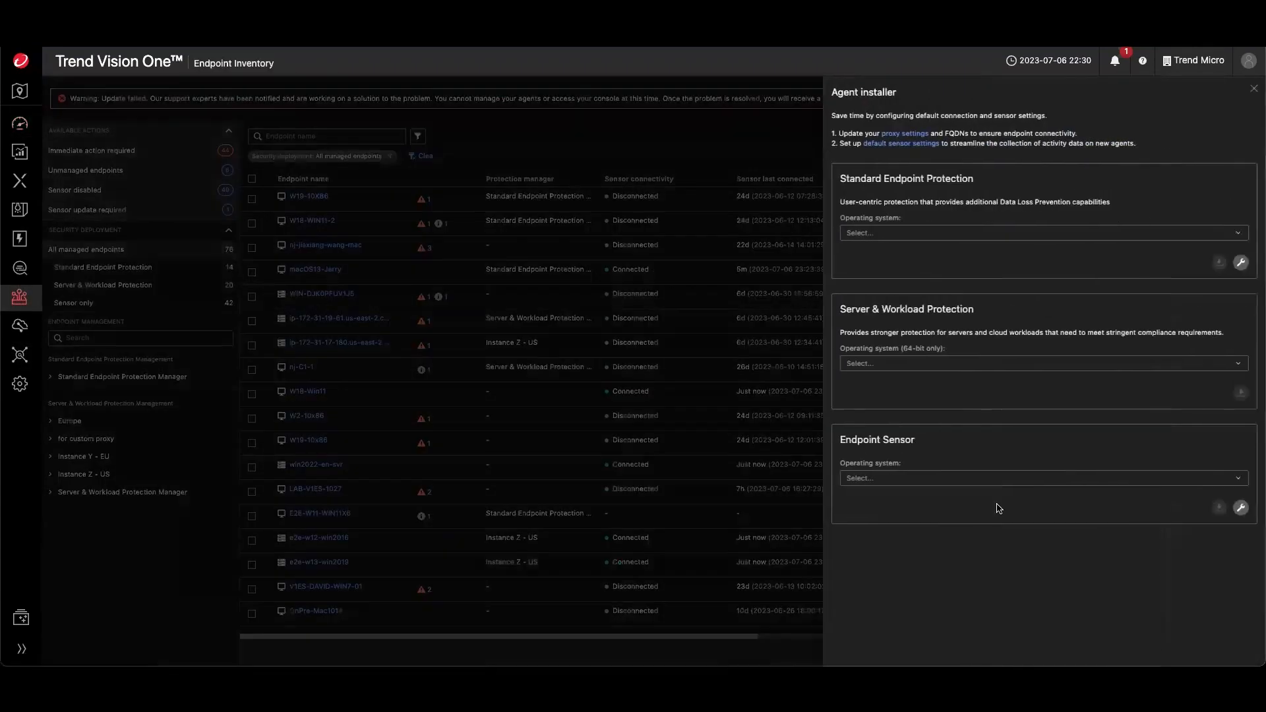
- In the Agent installer, set the Endpoint Sensor operating system to Windows, 64 bit
{"action": "left_click", "coordinate": [914, 479]}
{"action": "left_click", "coordinate": [871, 498]}
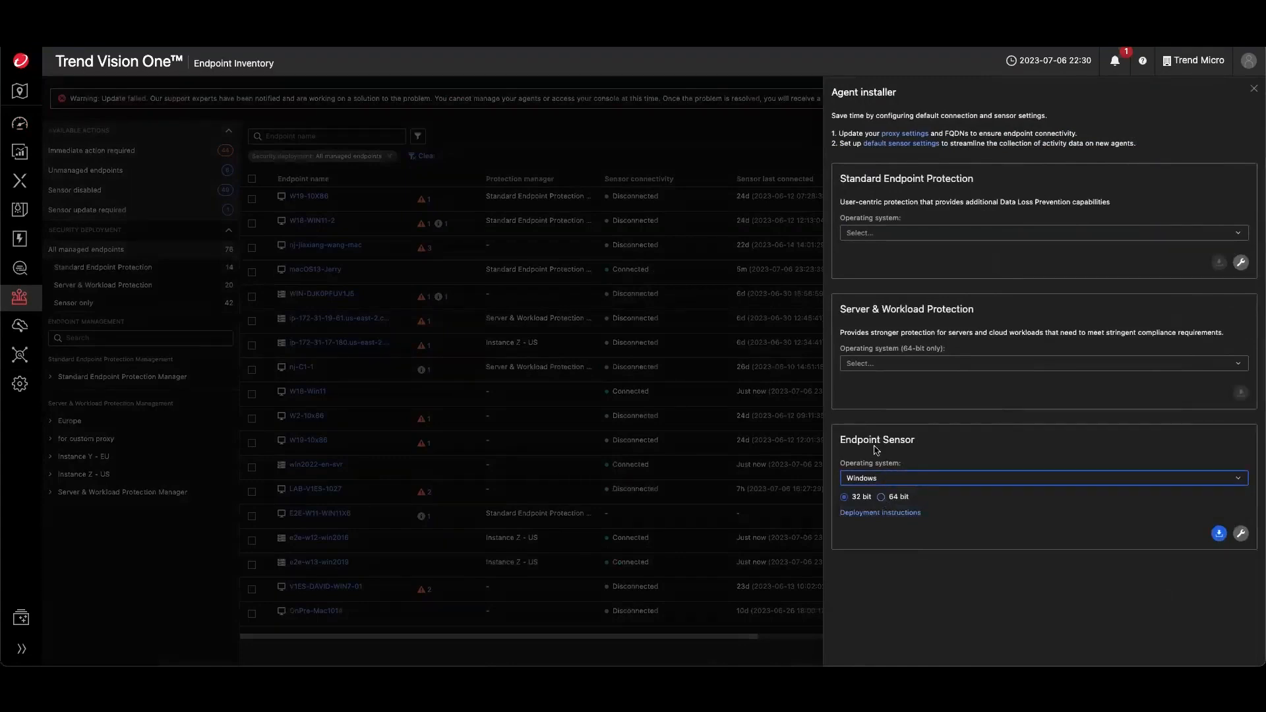
{"action": "left_click", "coordinate": [881, 497]}
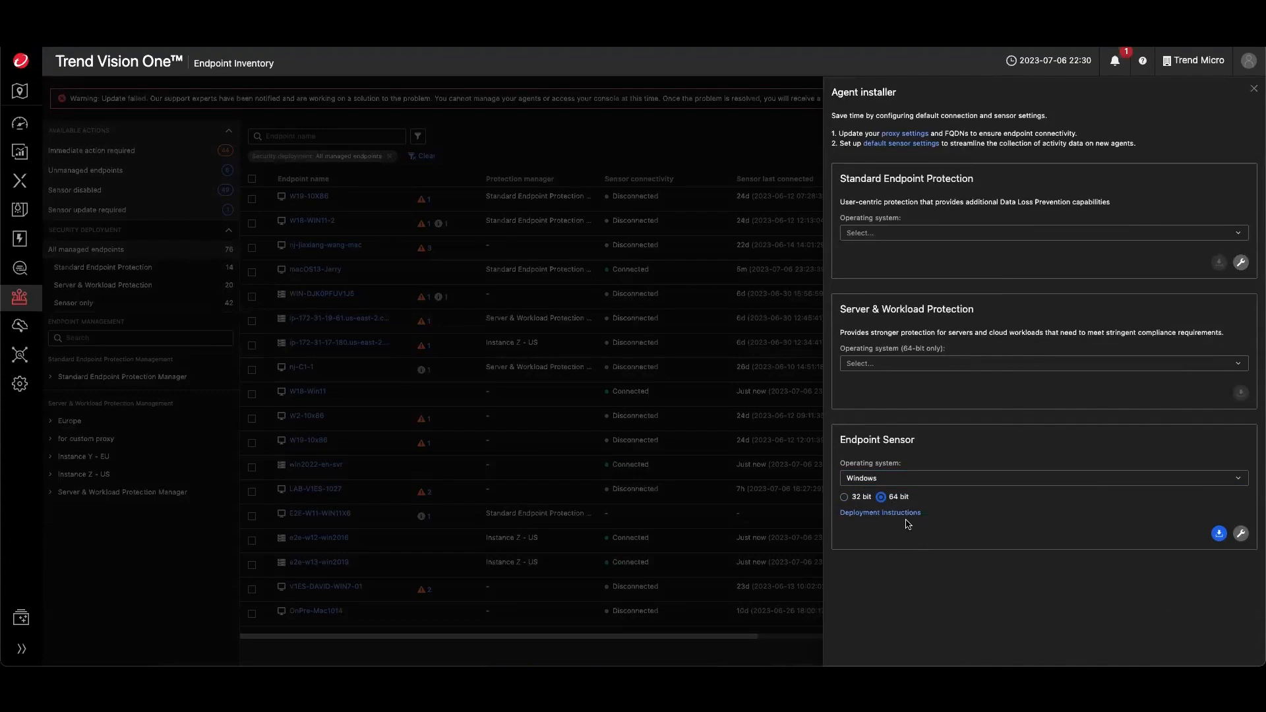
- Review the operating system choices for the Standard Endpoint Protection installer
{"action": "left_click", "coordinate": [896, 234]}
{"action": "left_click", "coordinate": [928, 193]}
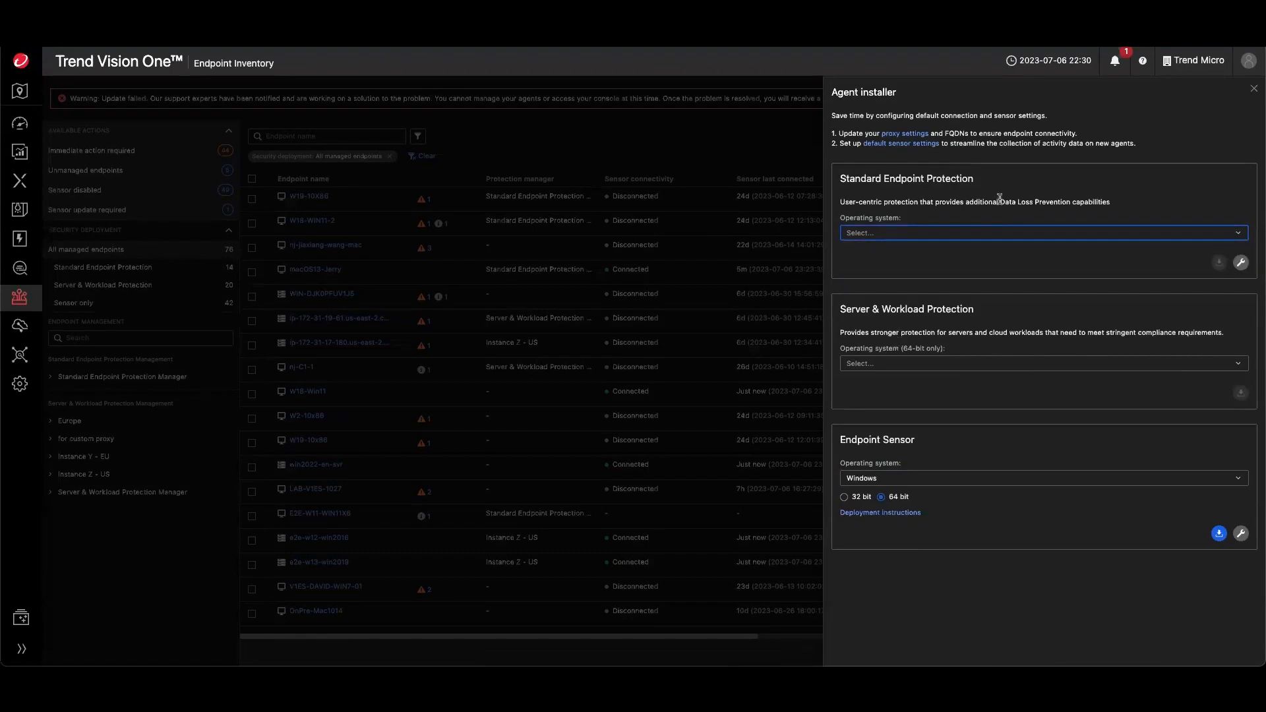
{"action": "left_click", "coordinate": [957, 235]}
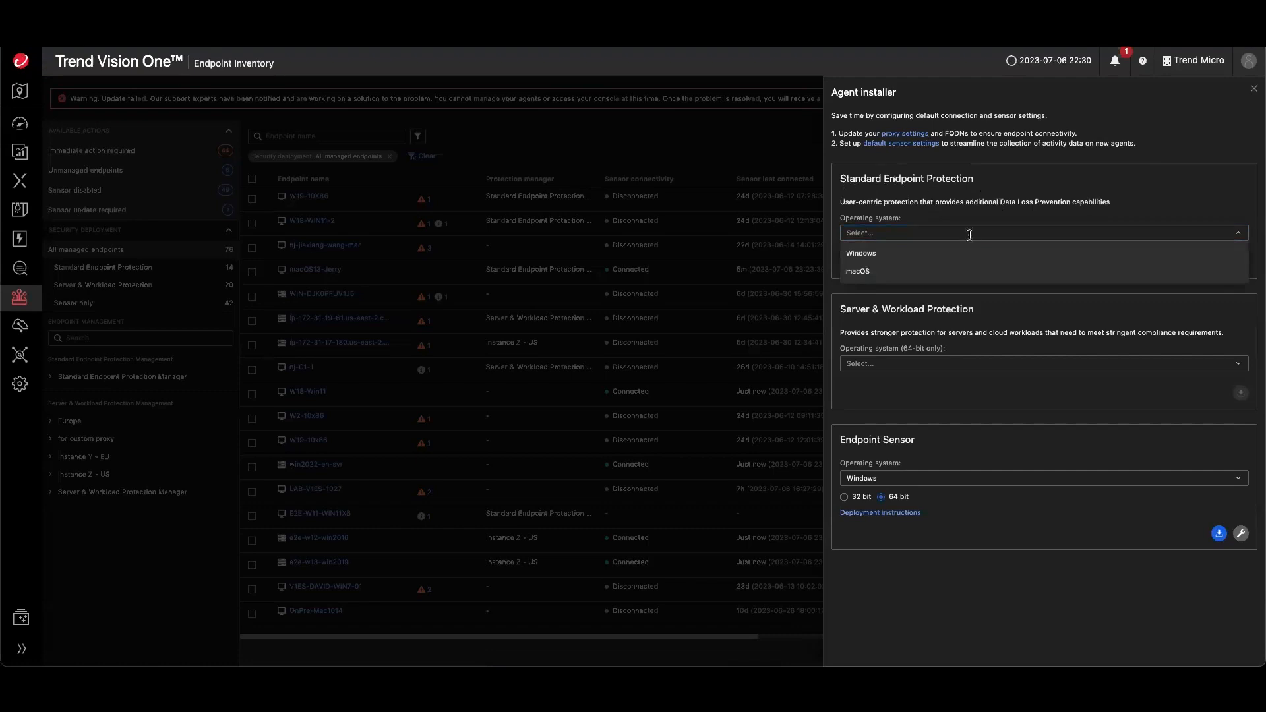
{"action": "left_click", "coordinate": [933, 332]}
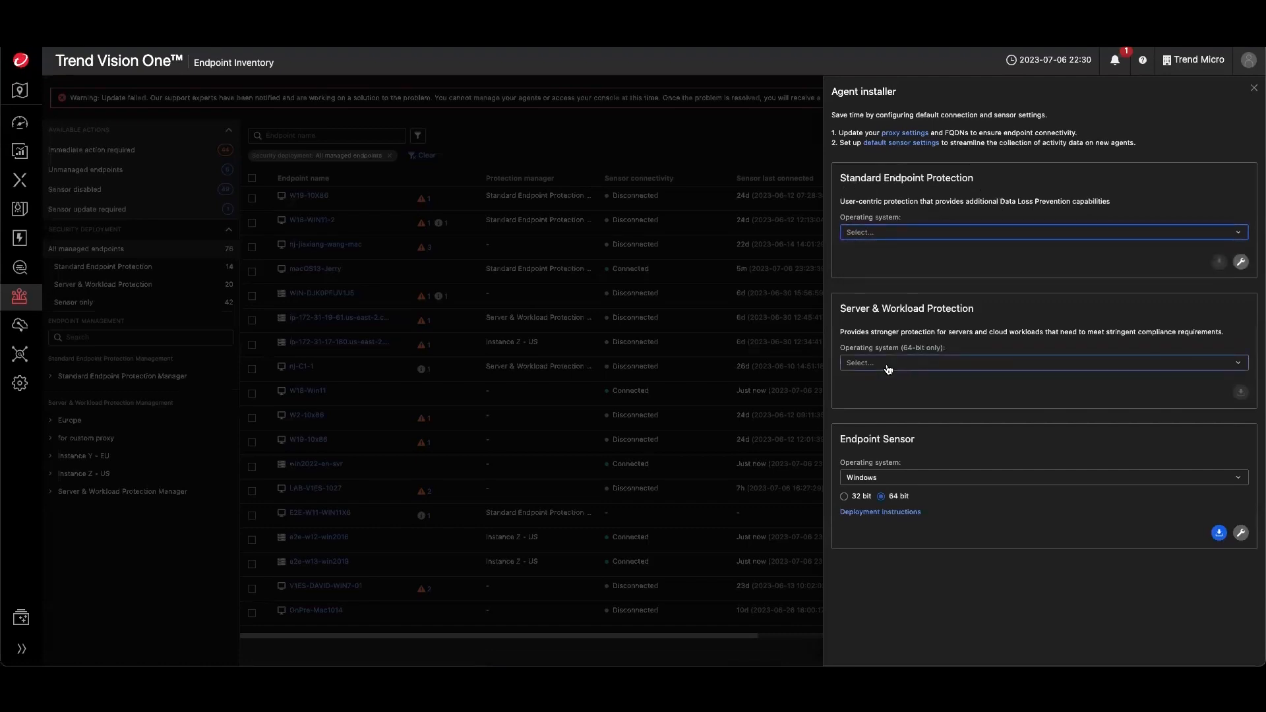
- Set the Server & Workload Protection installer operating system to Windows and close the Agent installer
{"action": "left_click", "coordinate": [888, 365]}
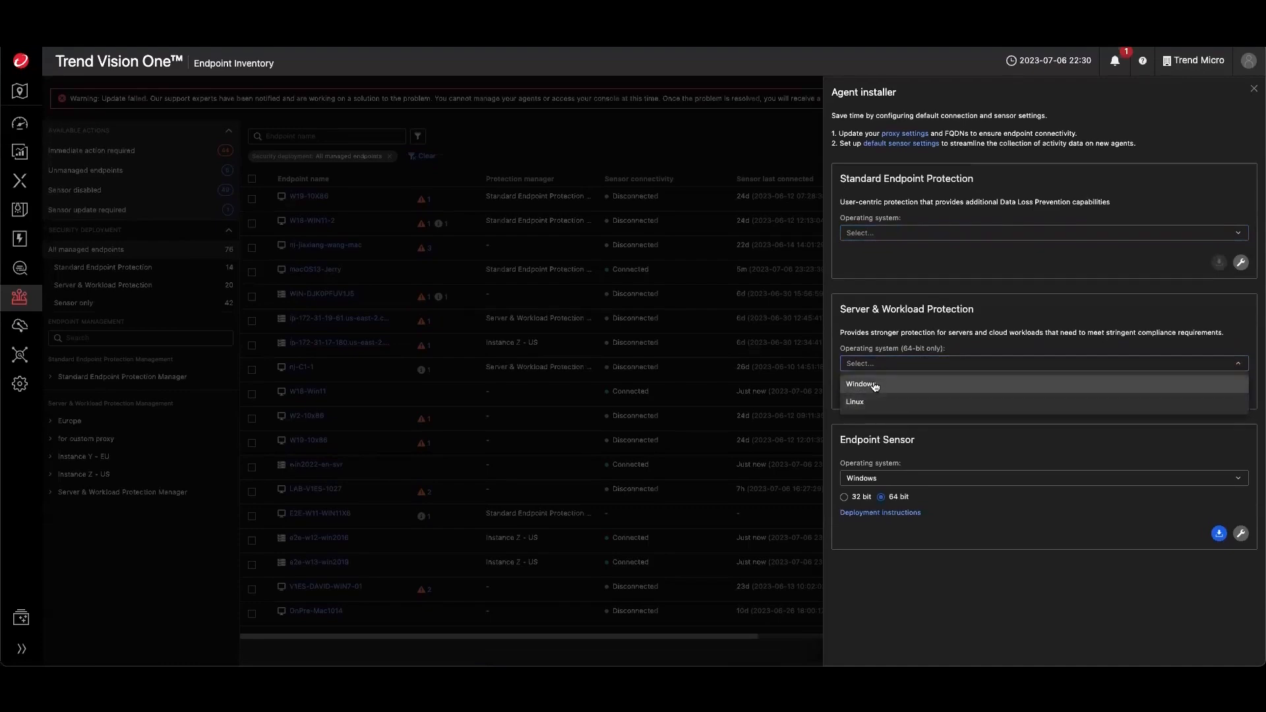
{"action": "left_click", "coordinate": [875, 386]}
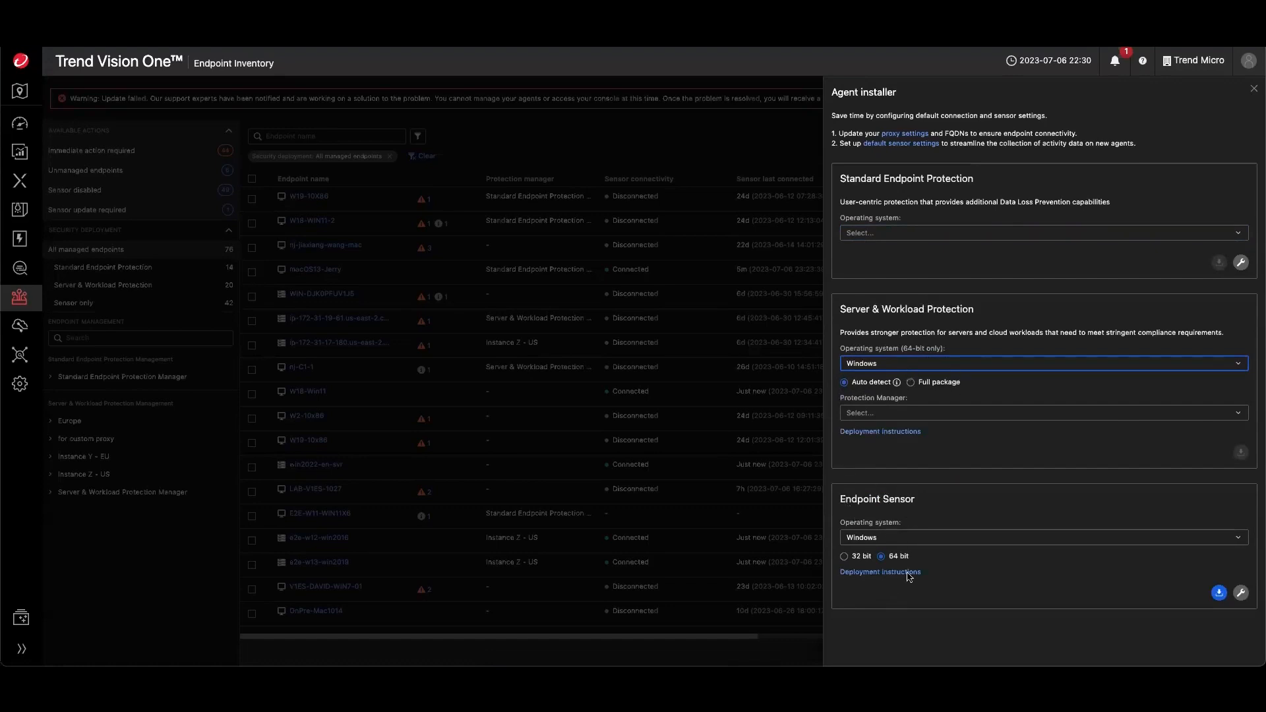
{"action": "left_click_drag", "start_coordinate": [840, 499], "coordinate": [910, 501]}
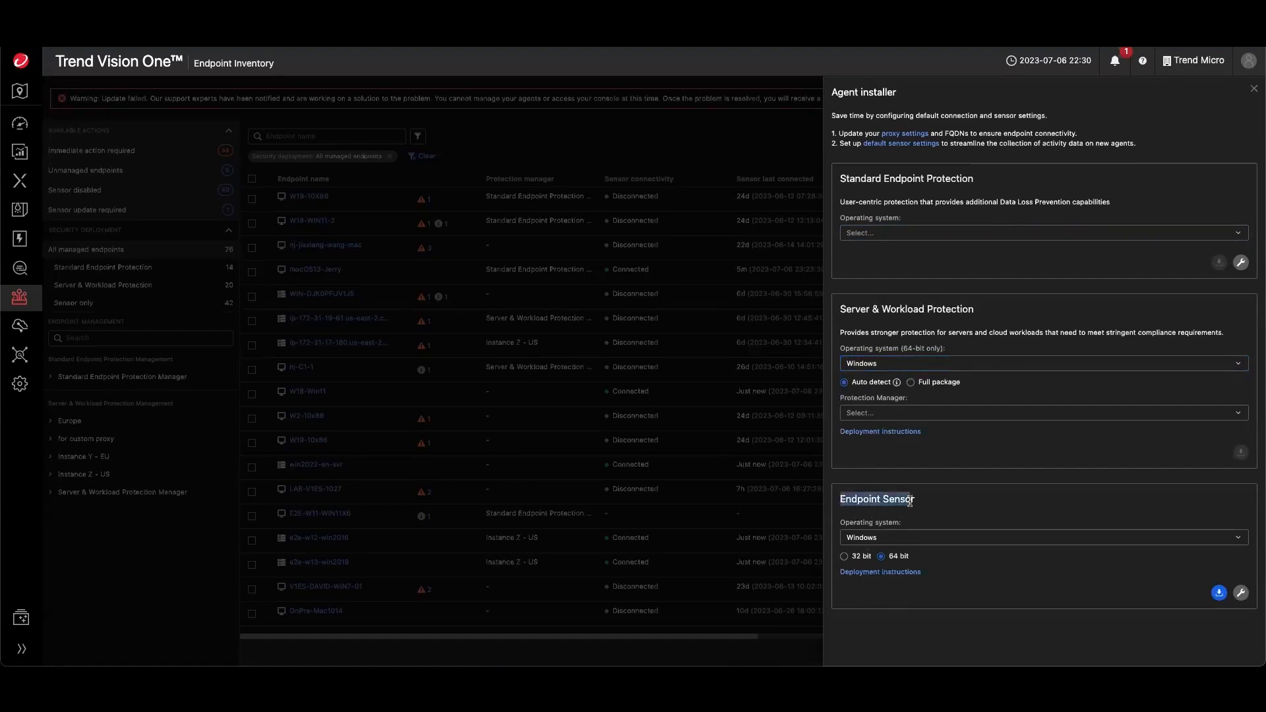
{"action": "left_click", "coordinate": [920, 519]}
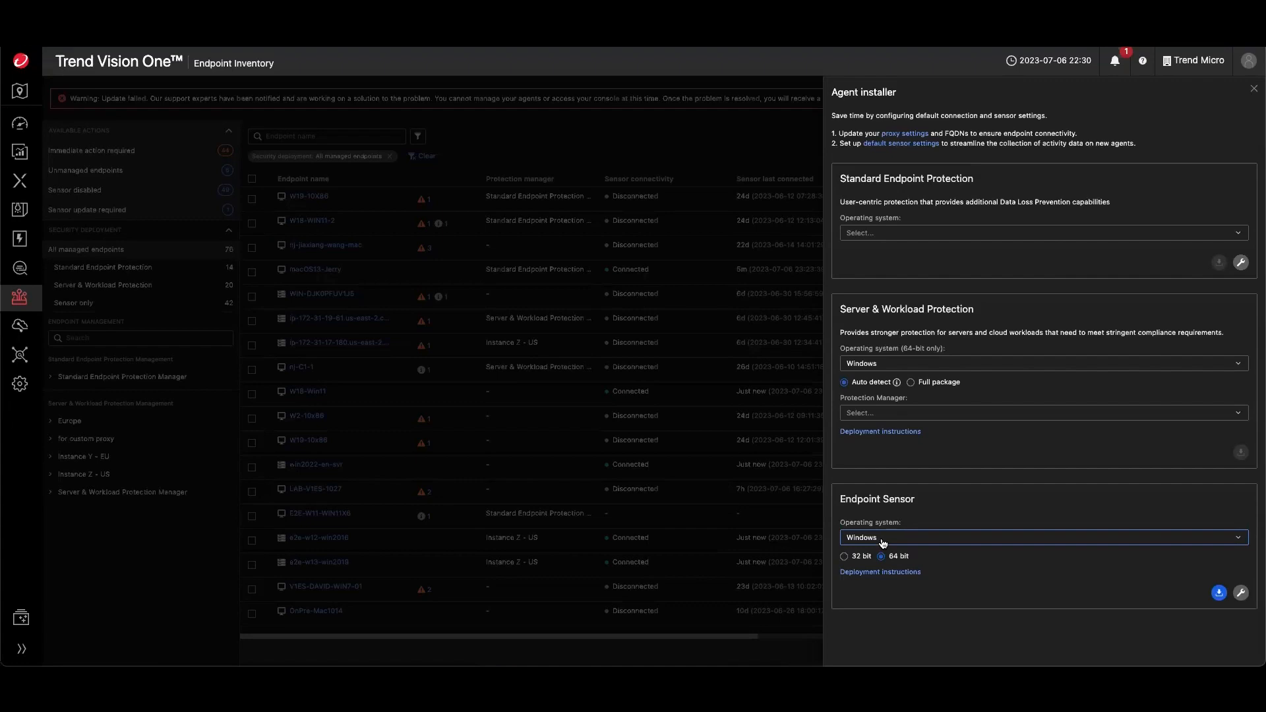
{"action": "left_click", "coordinate": [1251, 95]}
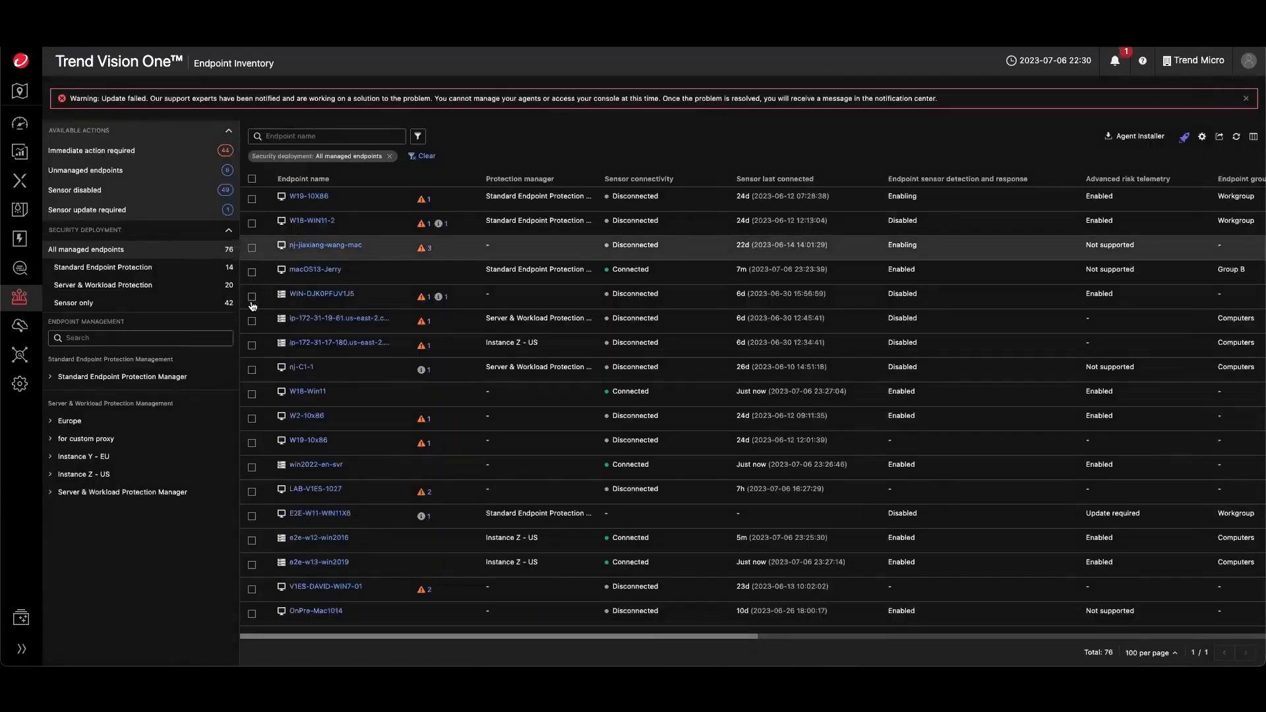
- Select the first endpoint, view its Response actions, and clear the selection
{"action": "left_click", "coordinate": [251, 201]}
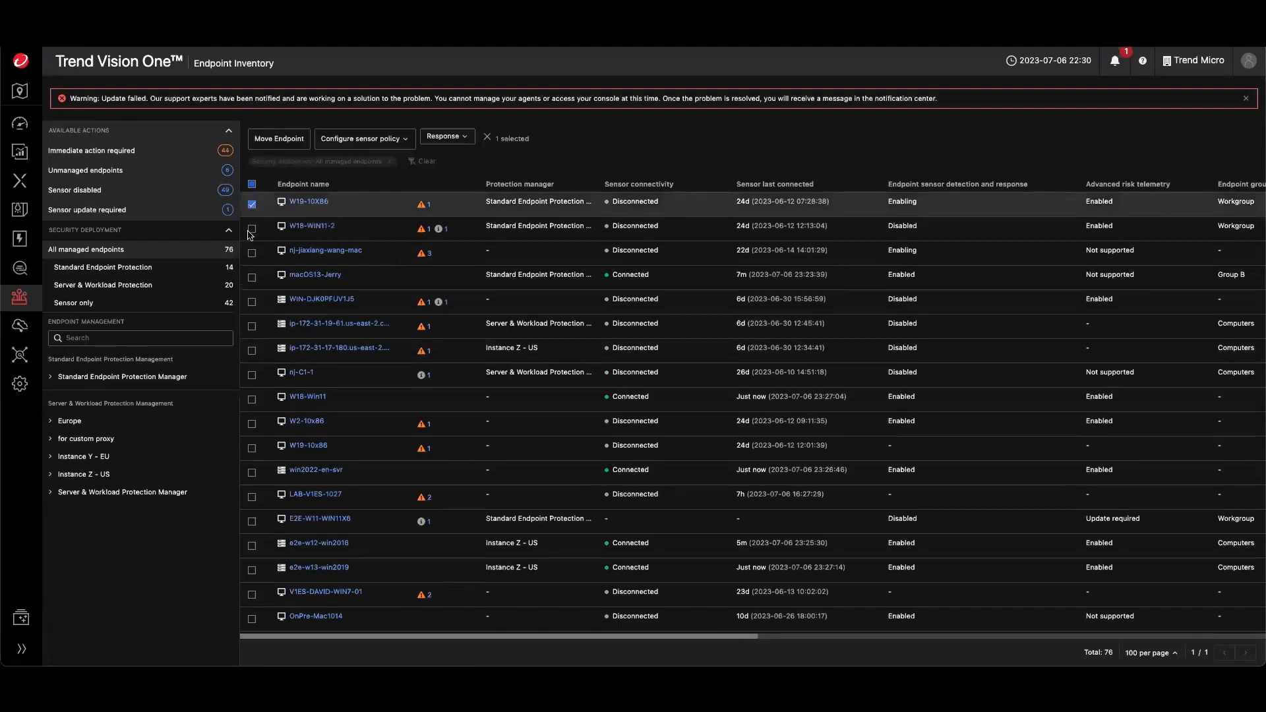
{"action": "left_click", "coordinate": [445, 137]}
{"action": "left_click", "coordinate": [252, 203]}
{"action": "left_click", "coordinate": [253, 203]}
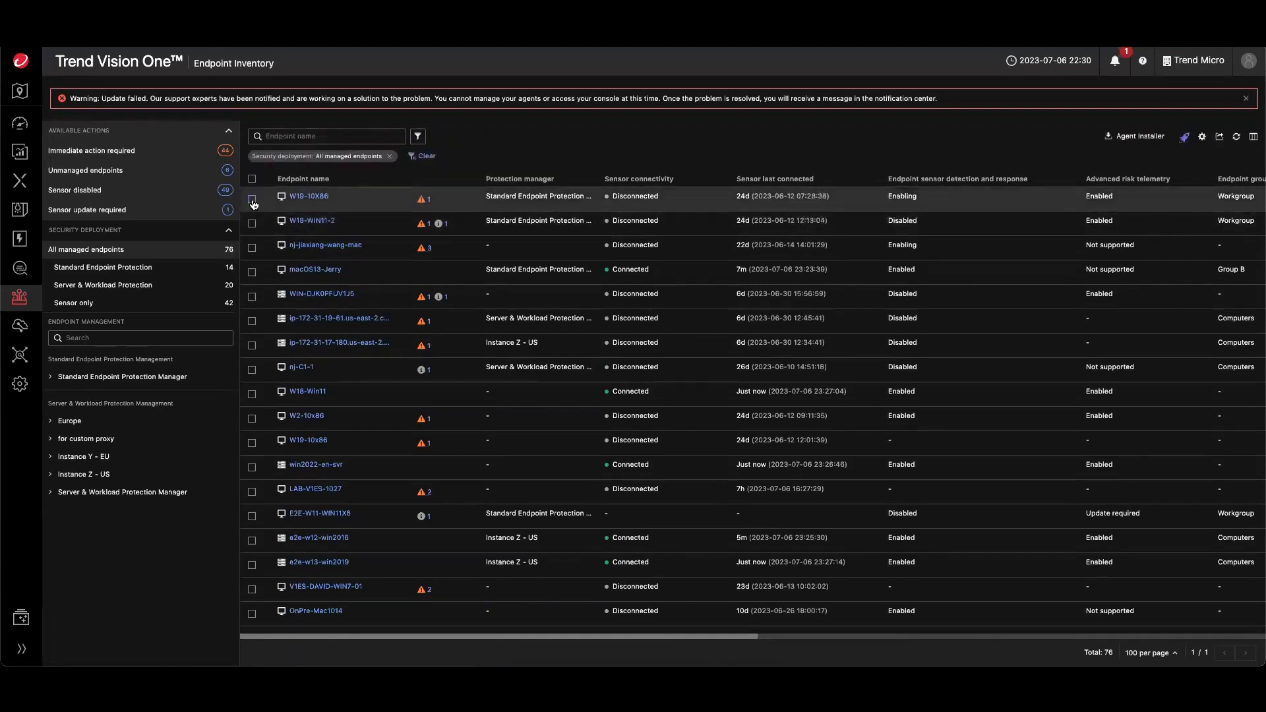
- Select the first five endpoints in the inventory and view the available Response actions for them
{"action": "left_click", "coordinate": [252, 228]}
{"action": "left_click", "coordinate": [252, 254]}
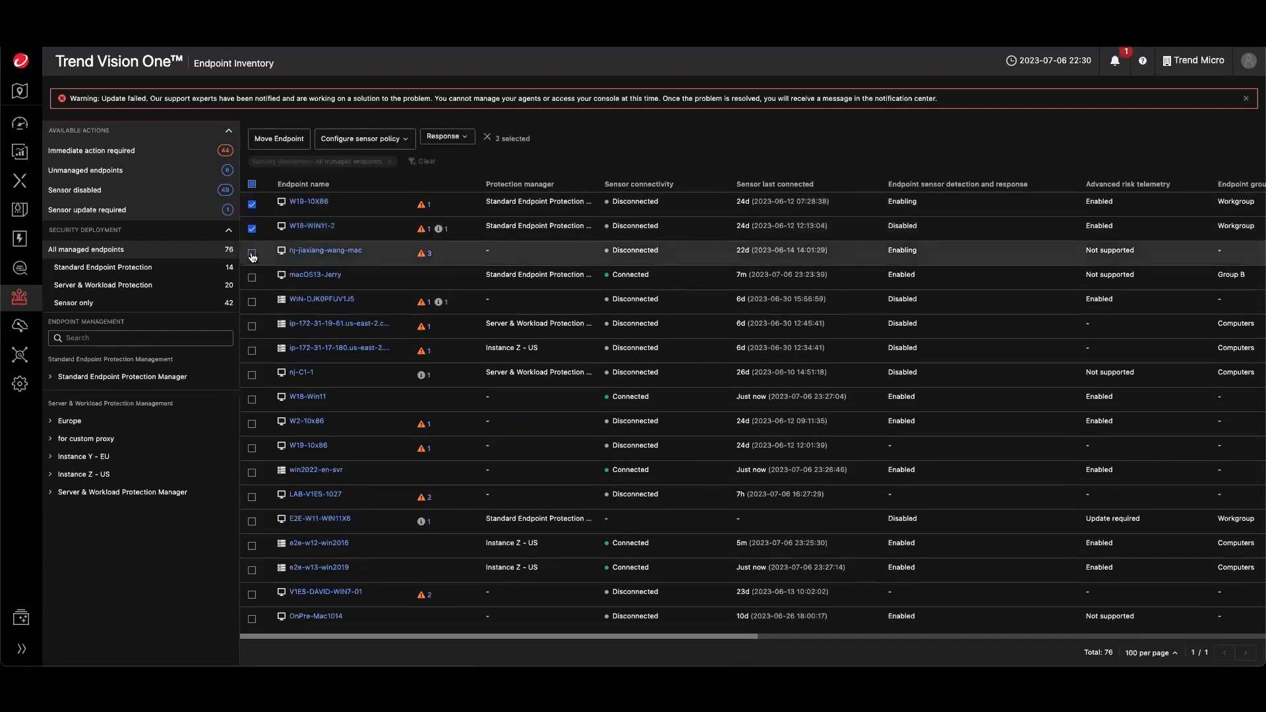
{"action": "left_click", "coordinate": [252, 277]}
{"action": "left_click", "coordinate": [252, 301]}
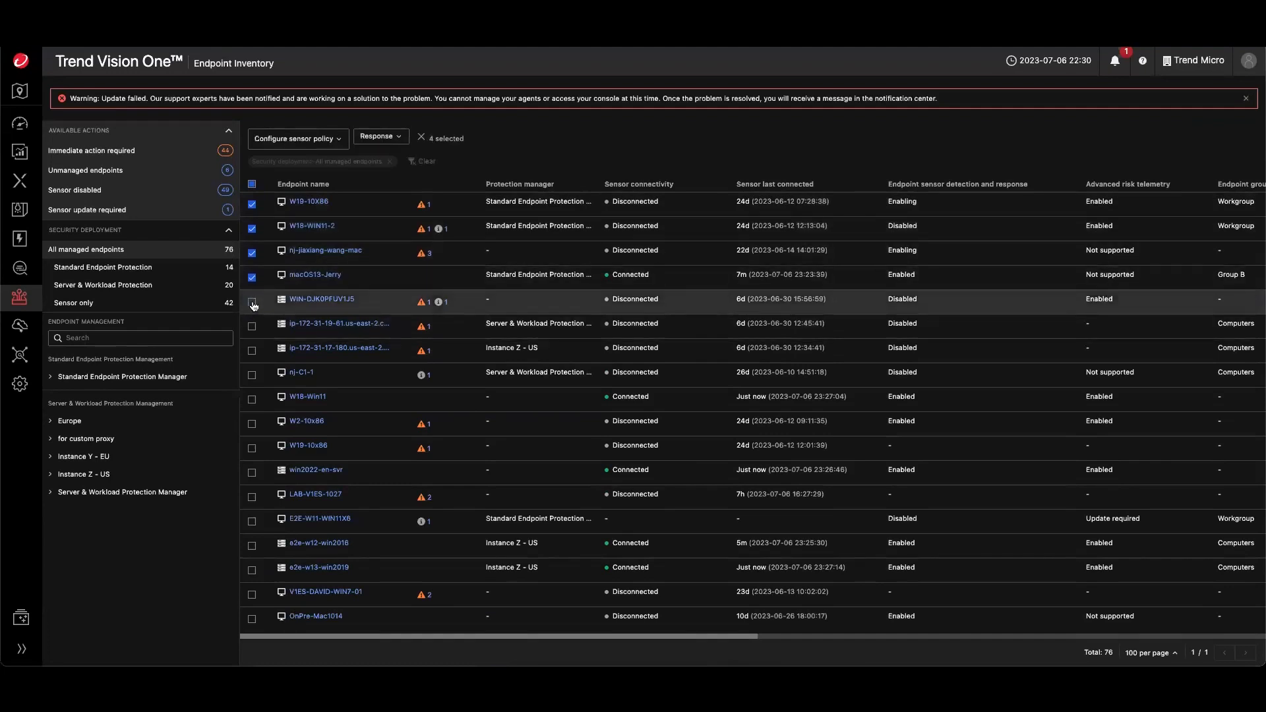
{"action": "left_click", "coordinate": [379, 137]}
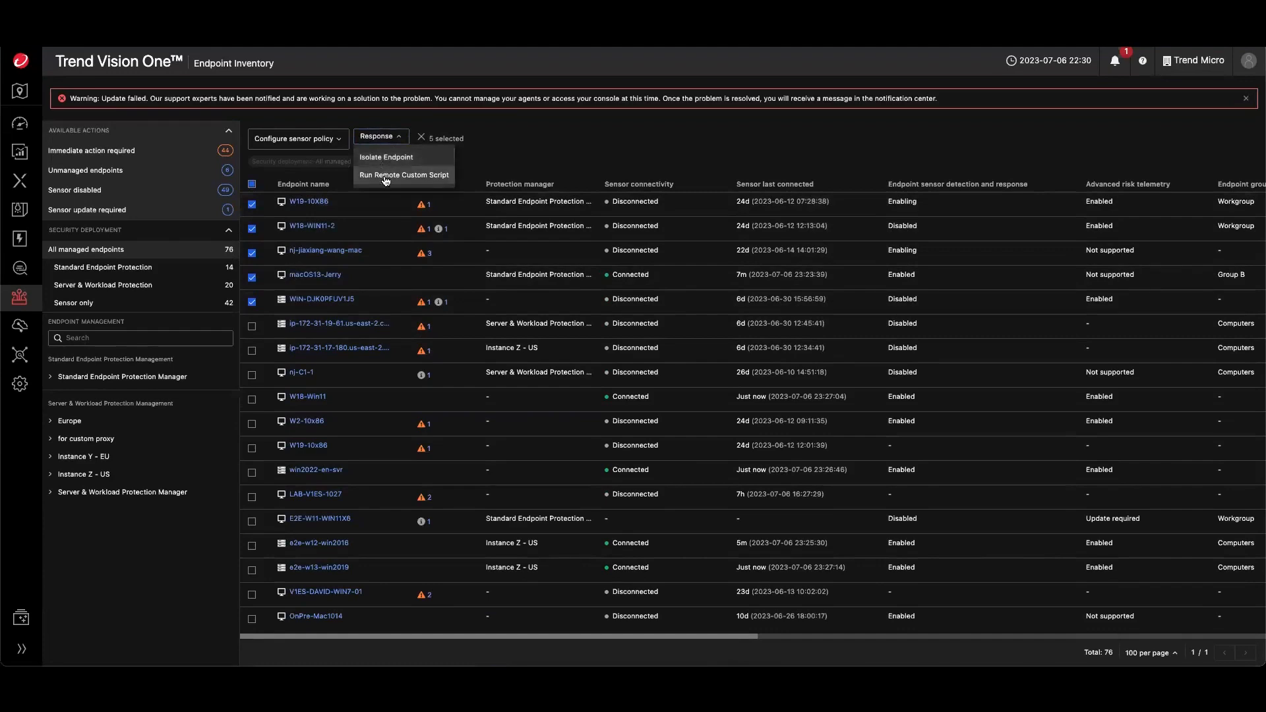
- Open the sensor policy configuration for the selected endpoints and cancel it without changes
{"action": "left_click", "coordinate": [292, 139]}
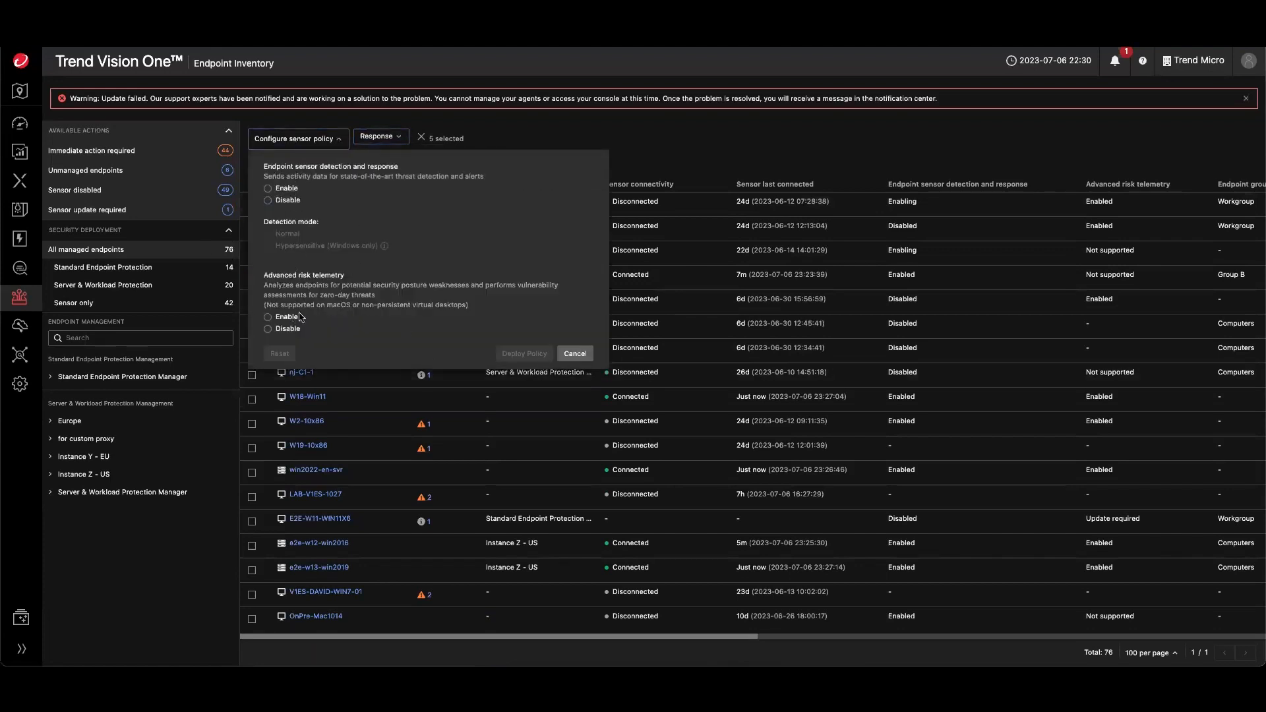
{"action": "left_click", "coordinate": [575, 354]}
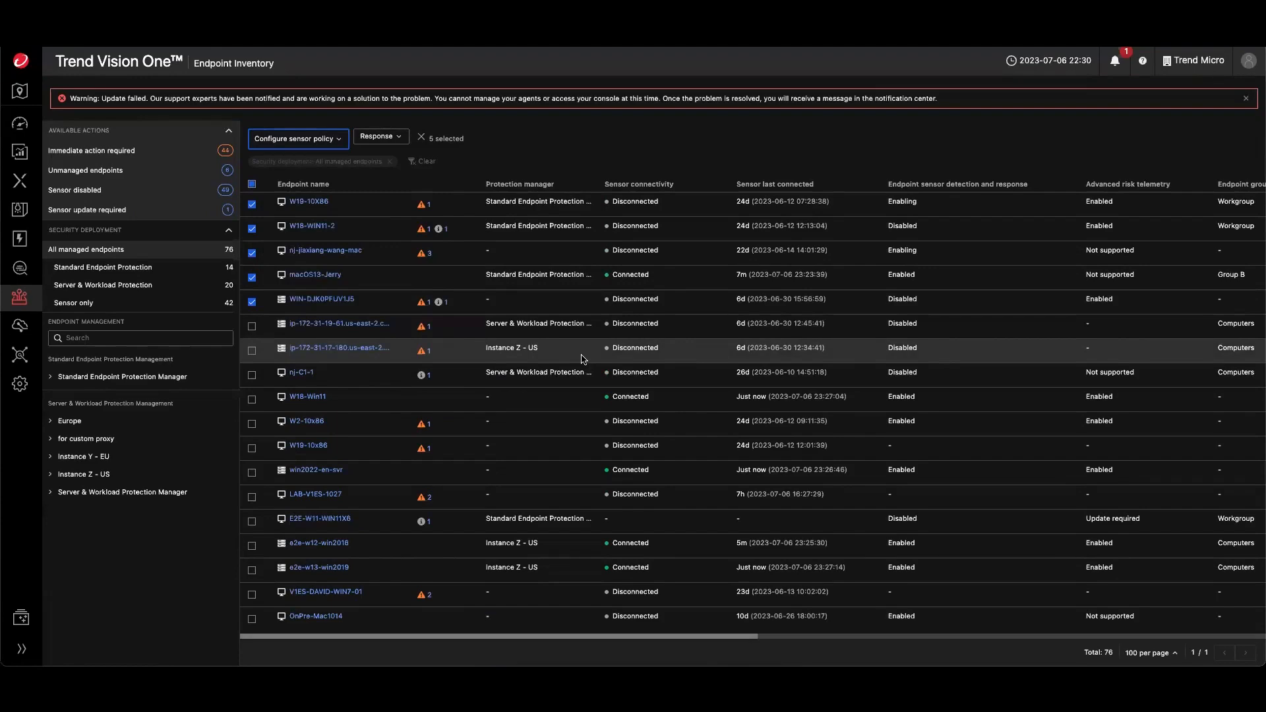
- Open Server & Workload Protection and go to the Local software list under Administration
{"action": "mouse_move", "coordinate": [25, 303]}
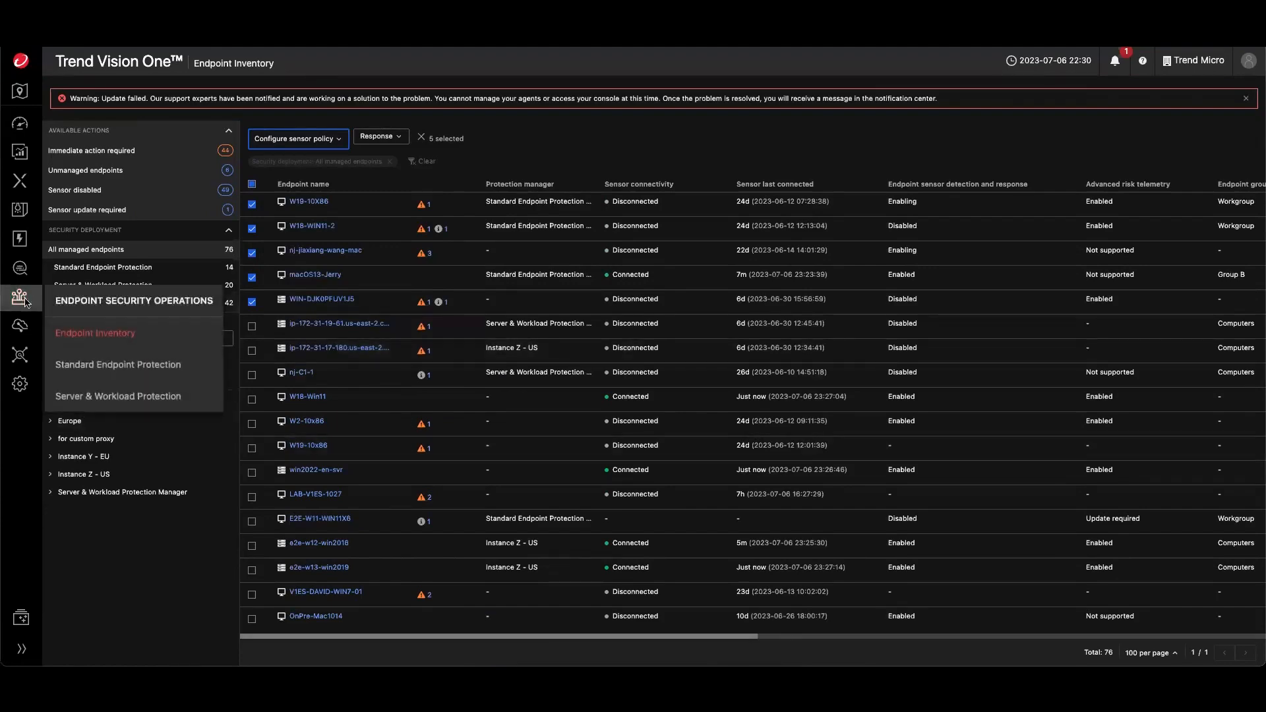
{"action": "left_click", "coordinate": [100, 397]}
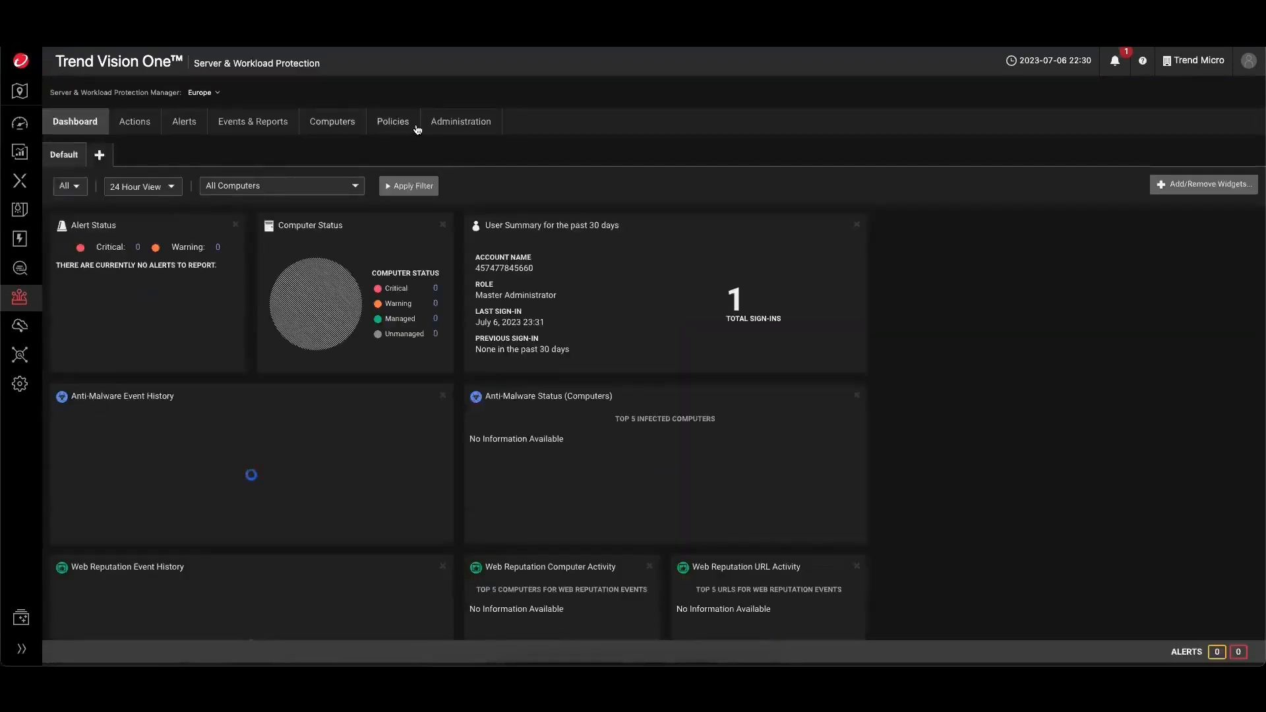
{"action": "left_click", "coordinate": [439, 122]}
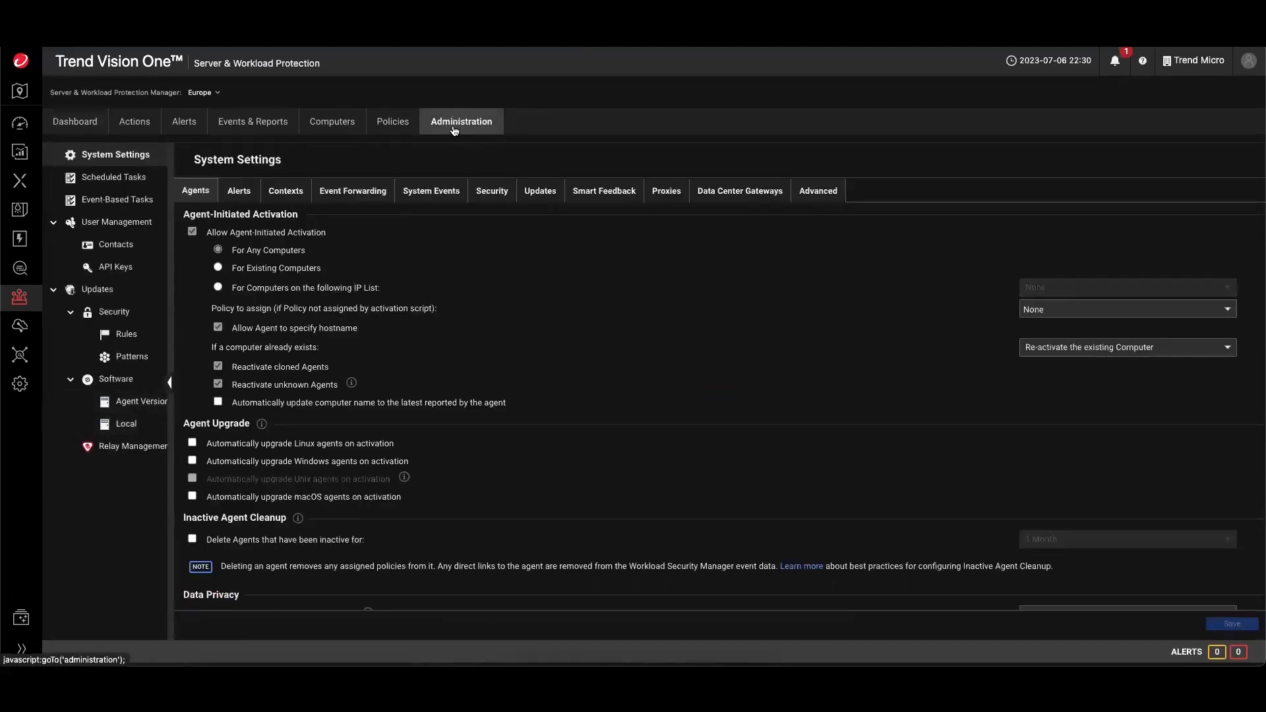
{"action": "left_click", "coordinate": [135, 425]}
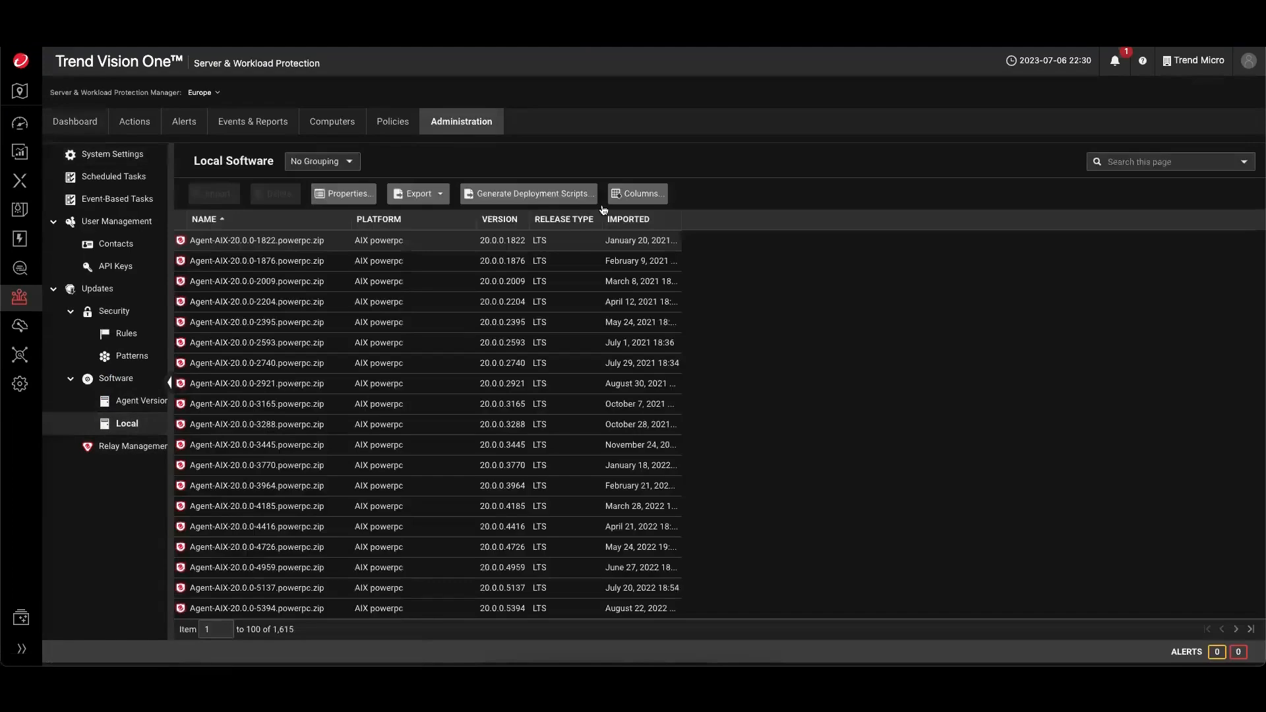
- Generate deployment scripts with the platform set to Windows Agent Deployment, then close the dialog
{"action": "left_click", "coordinate": [544, 197]}
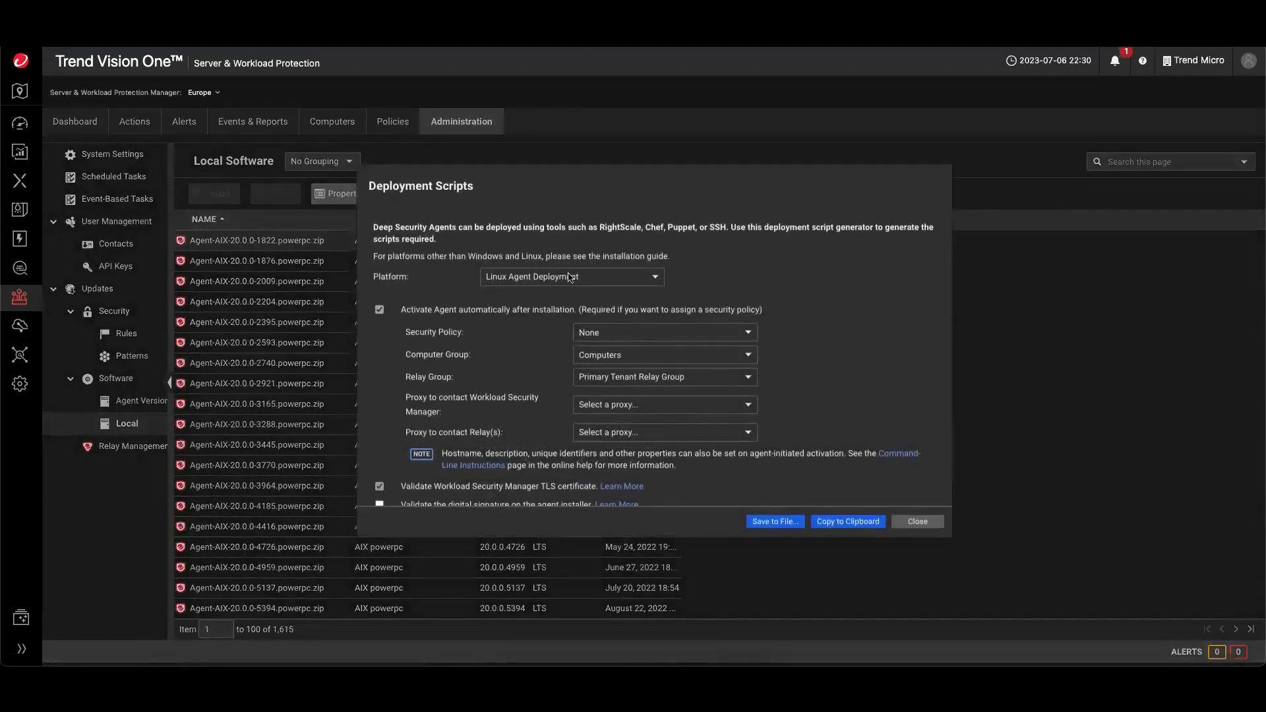
{"action": "left_click", "coordinate": [569, 279]}
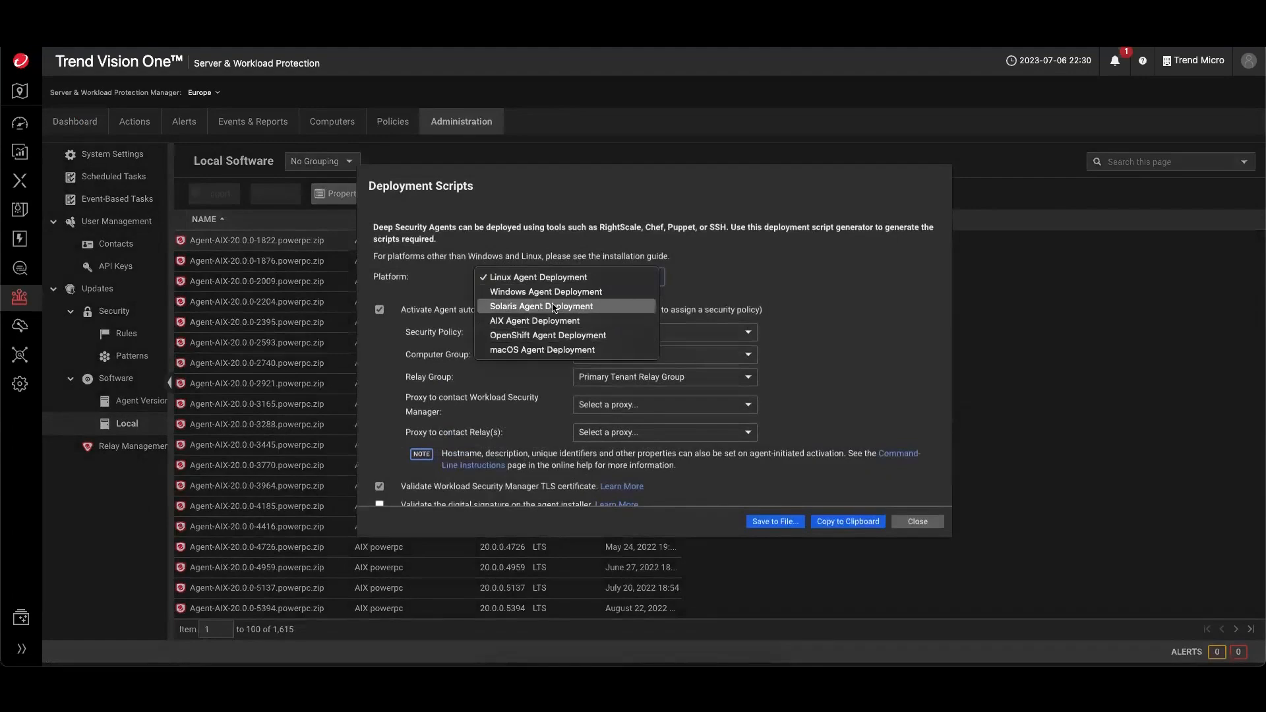
{"action": "left_click", "coordinate": [547, 291]}
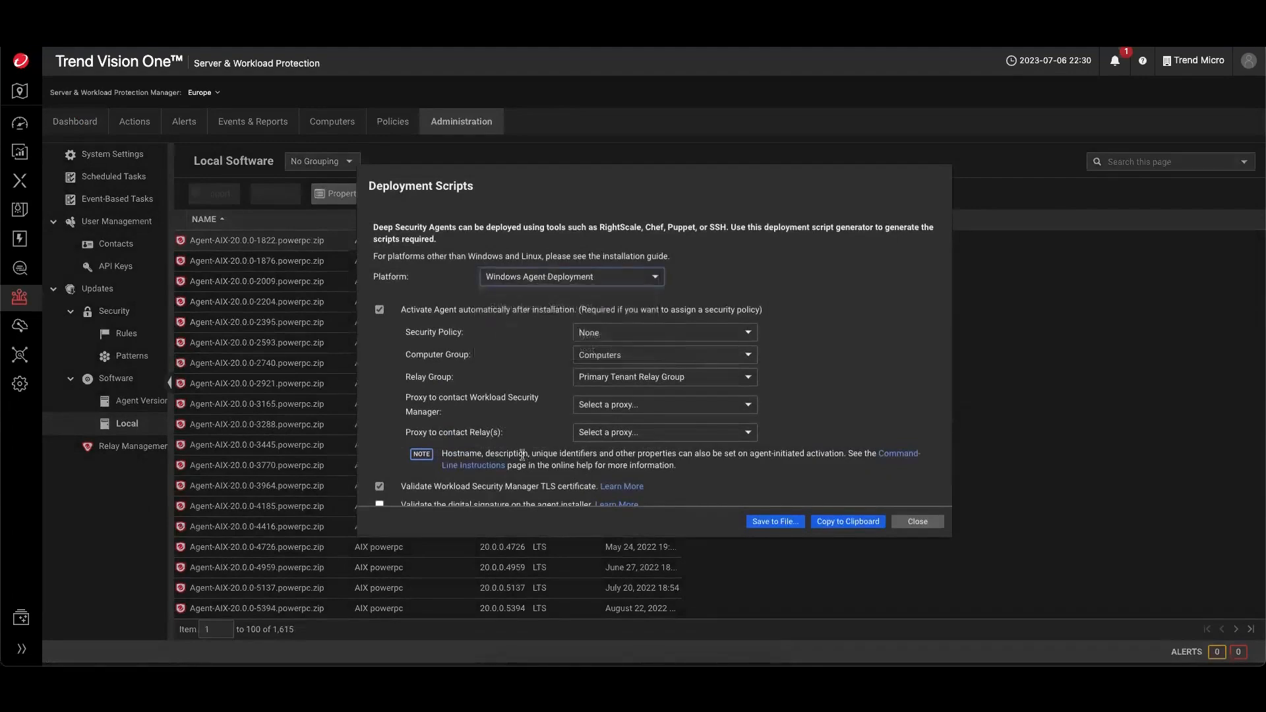
{"action": "left_click", "coordinate": [918, 522]}
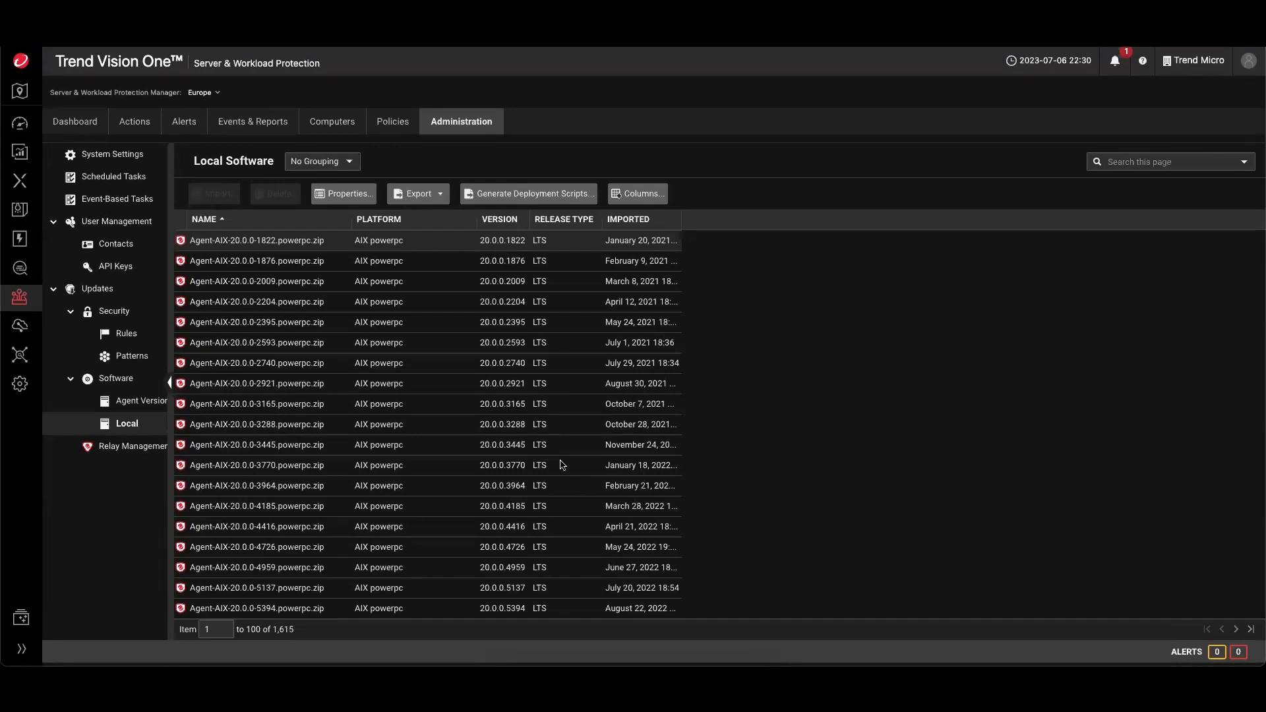
- Open the Standard Endpoint Protection console
{"action": "mouse_move", "coordinate": [27, 305]}
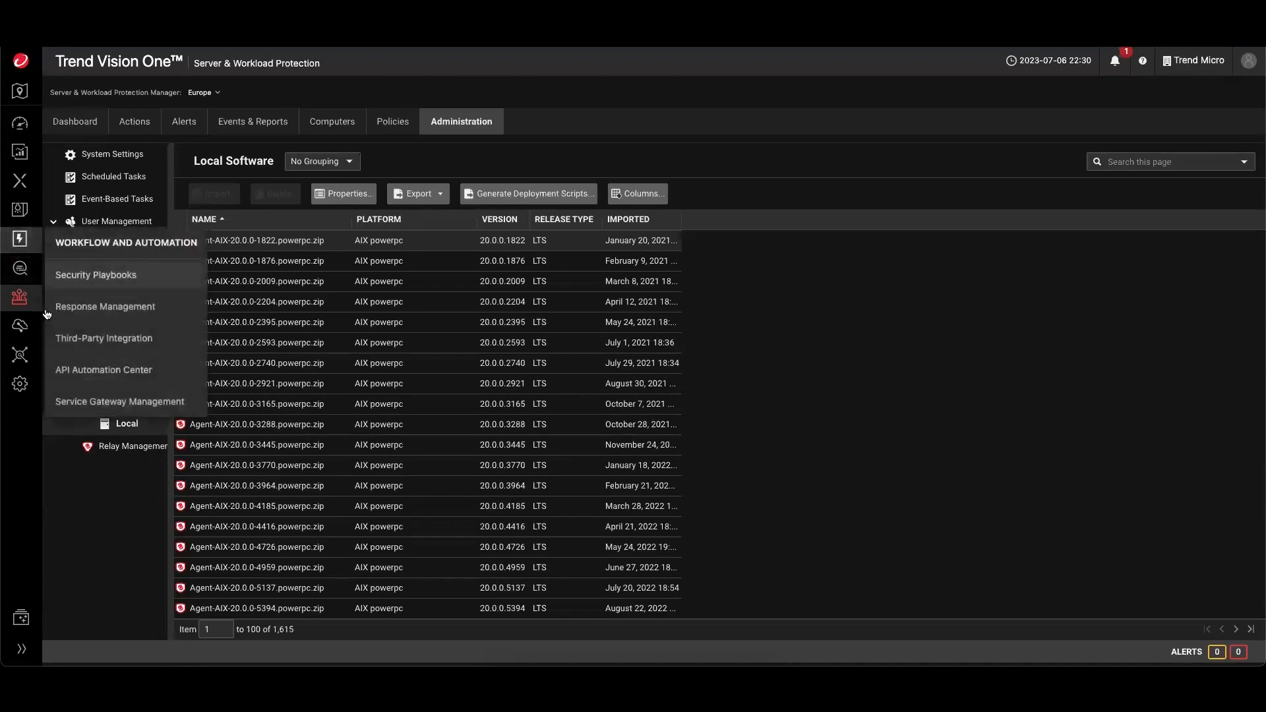
{"action": "mouse_move", "coordinate": [19, 297]}
{"action": "left_click", "coordinate": [126, 364]}
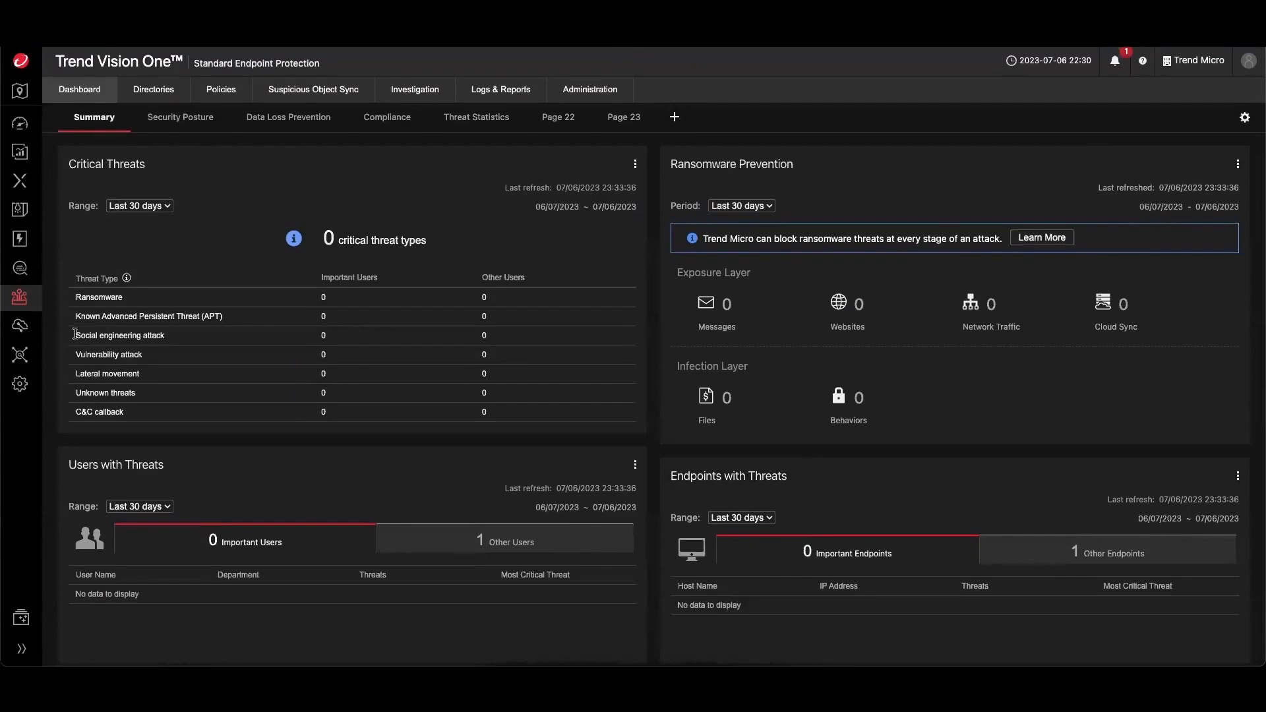
- Open Endpoint Inventory and try adding an Endpoint GUID filter, then dismiss it
{"action": "mouse_move", "coordinate": [28, 308]}
{"action": "left_click", "coordinate": [118, 335]}
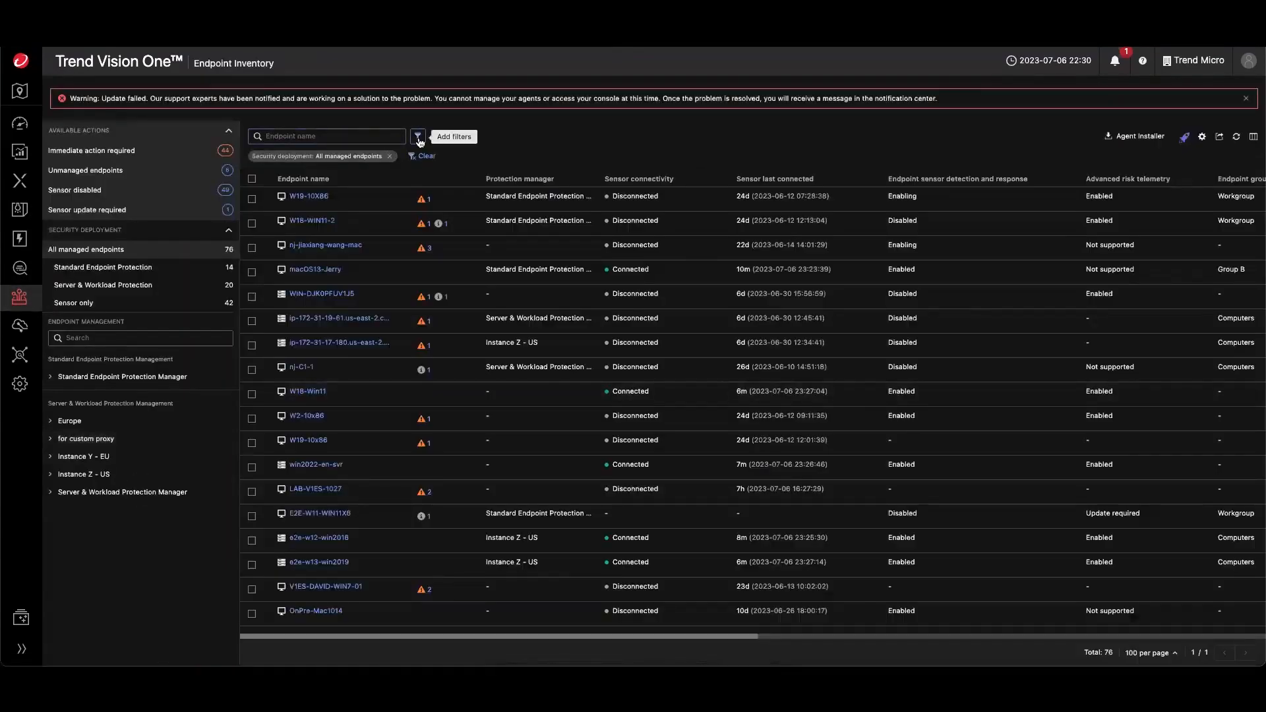
{"action": "left_click", "coordinate": [418, 140]}
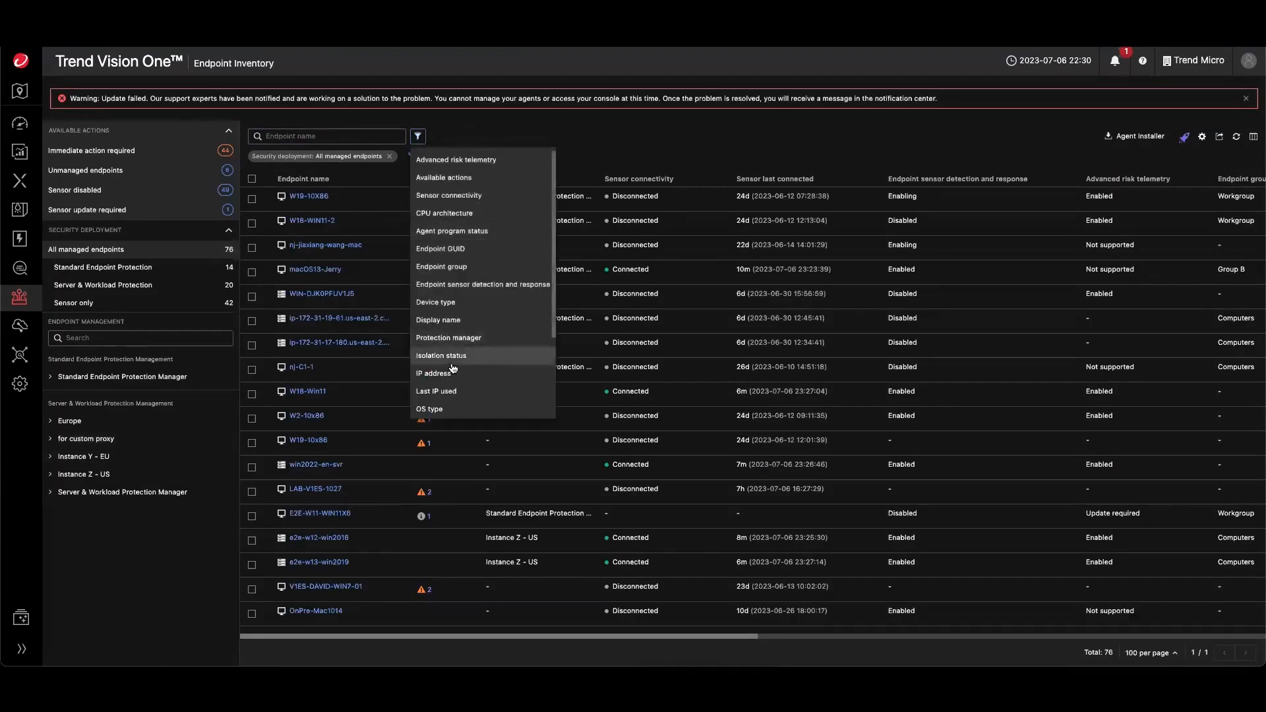
{"action": "left_click", "coordinate": [463, 257]}
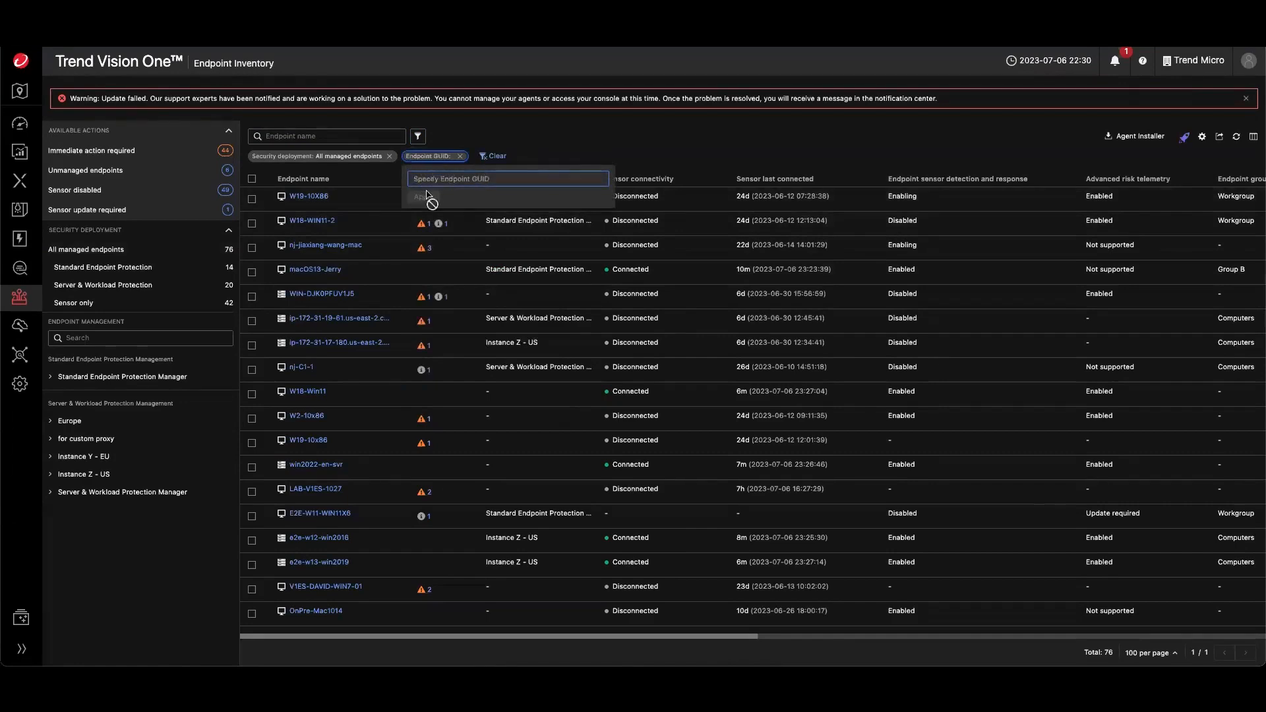
{"action": "left_click", "coordinate": [131, 561]}
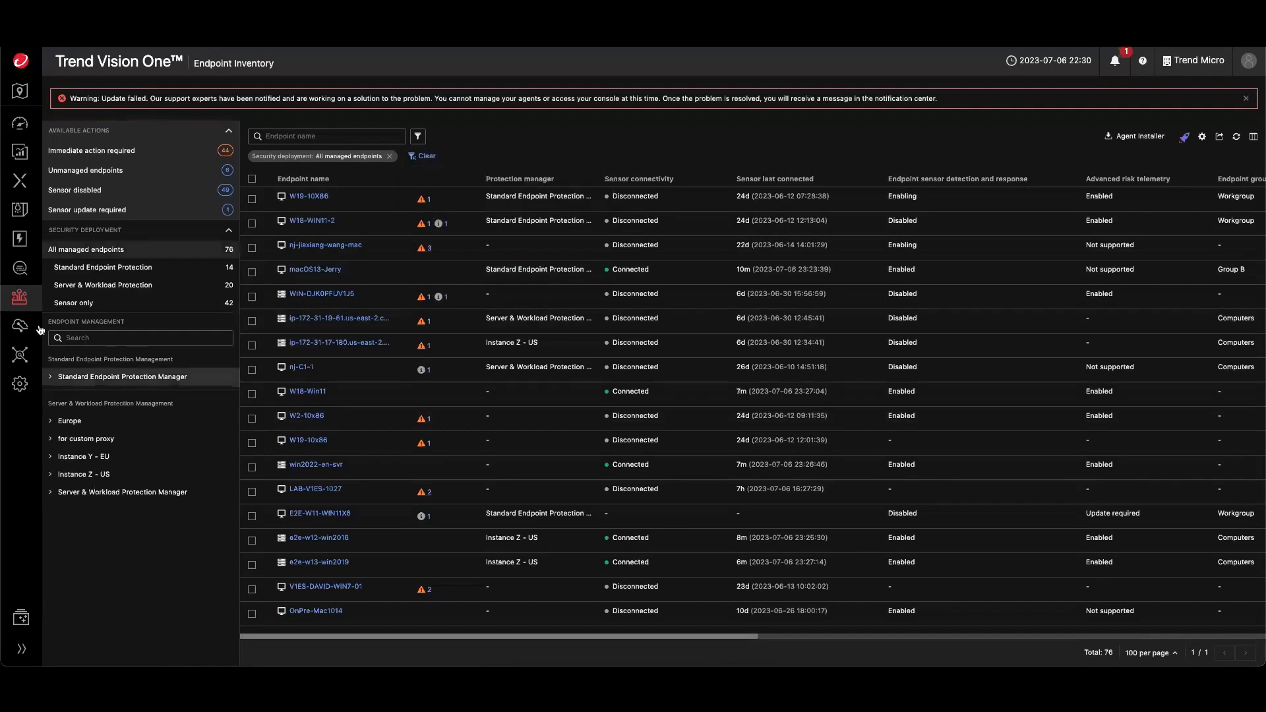
- In Server & Workload Protection Computers, start creating a Smart Folder and review the computer property choices for a rule
{"action": "mouse_move", "coordinate": [19, 298]}
{"action": "left_click", "coordinate": [112, 399]}
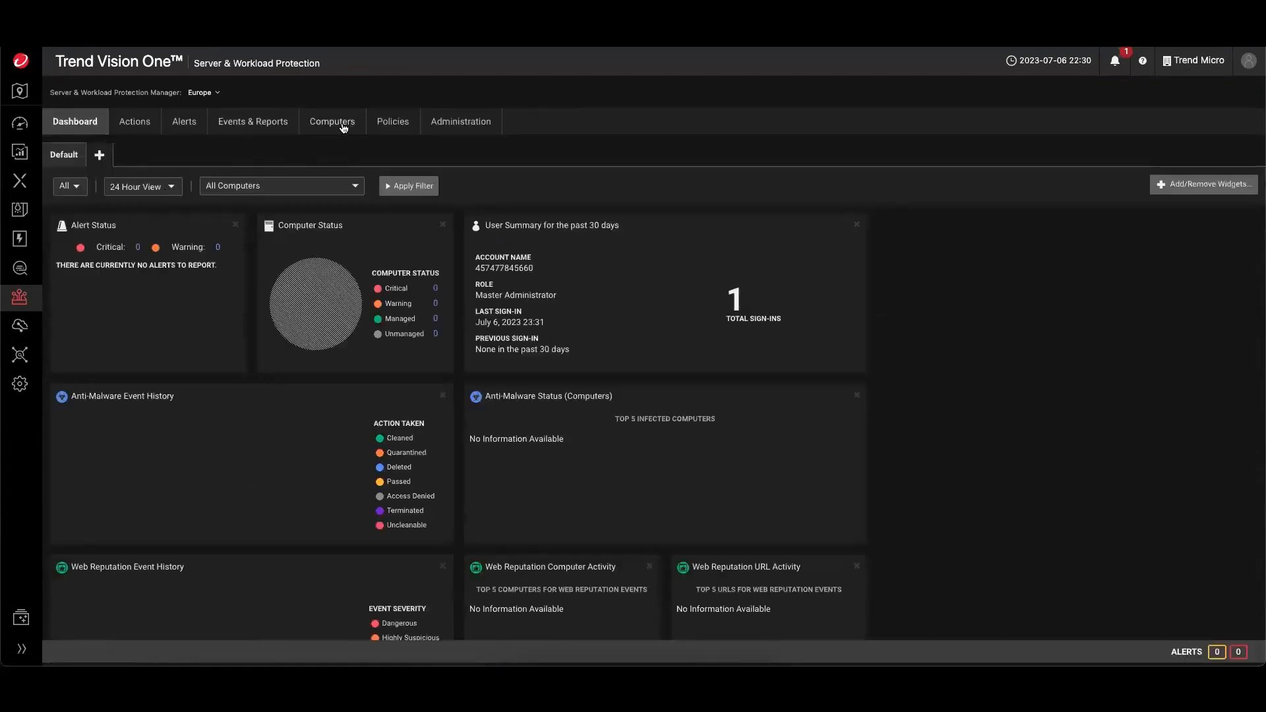
{"action": "left_click", "coordinate": [338, 124]}
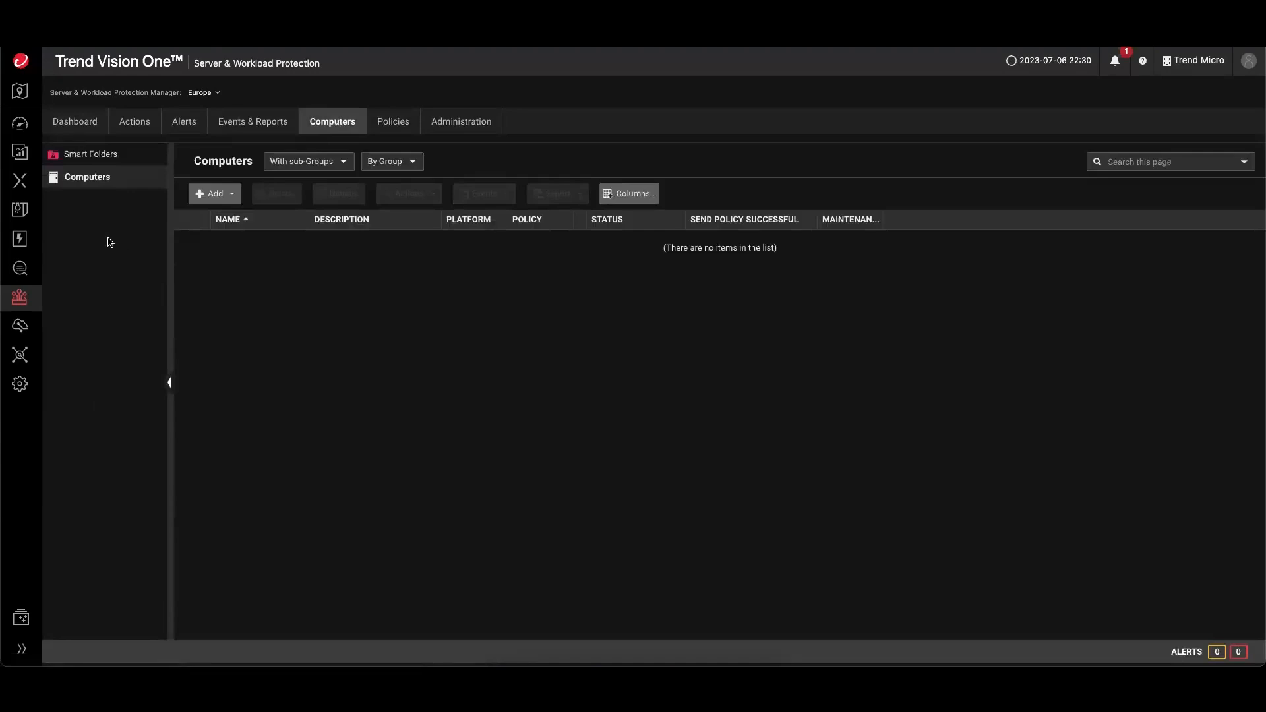
{"action": "left_click", "coordinate": [82, 157]}
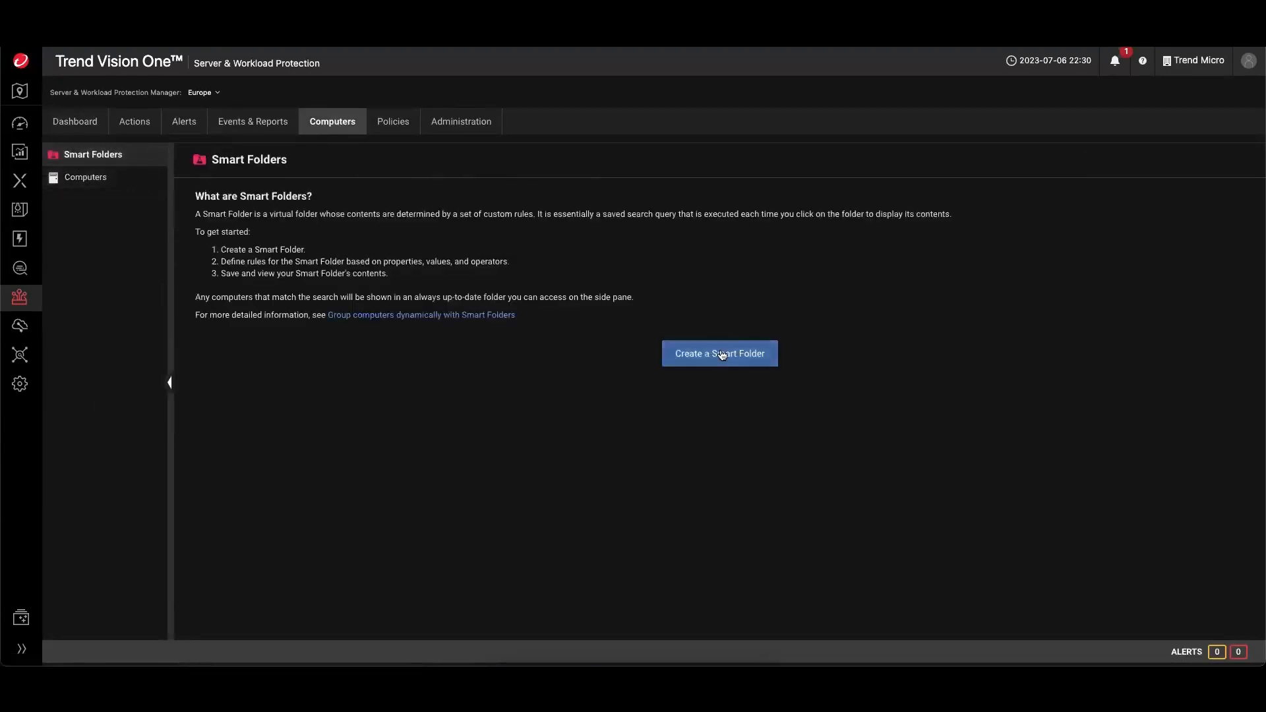
{"action": "left_click", "coordinate": [720, 354]}
{"action": "left_click", "coordinate": [316, 387]}
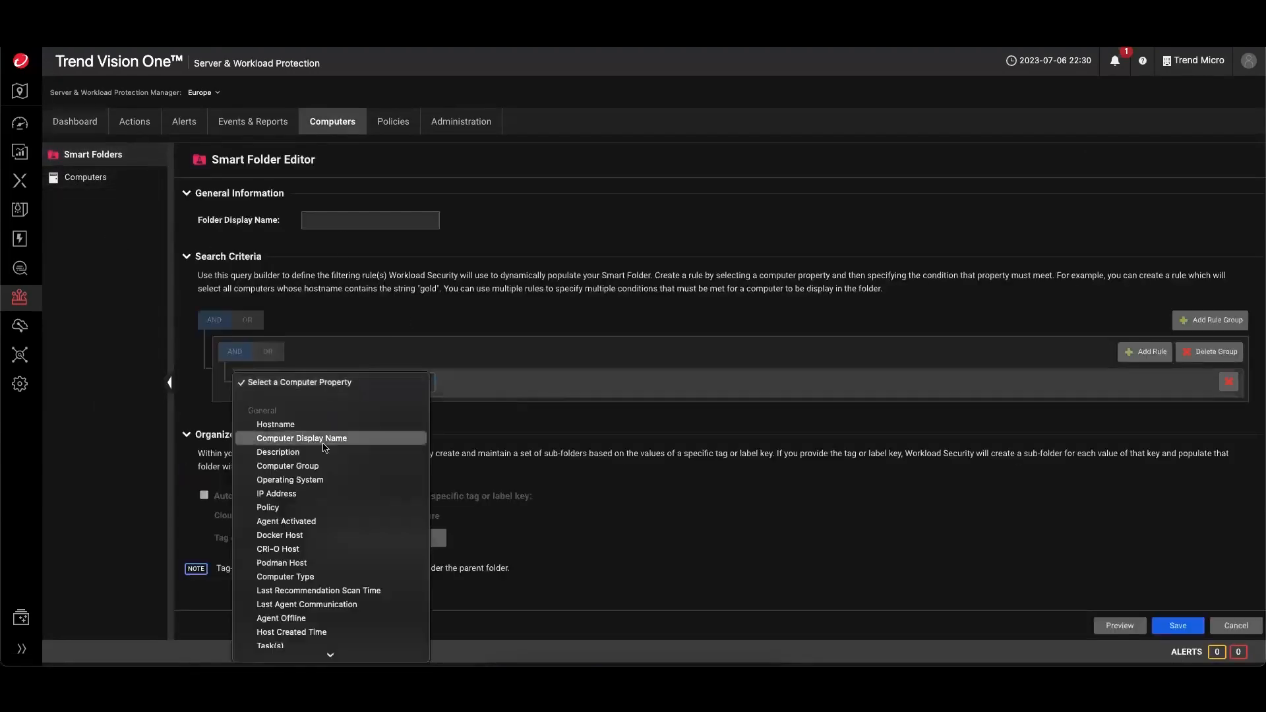
{"action": "scroll", "coordinate": [325, 518], "scroll_direction": "down", "scroll_amount": 3}
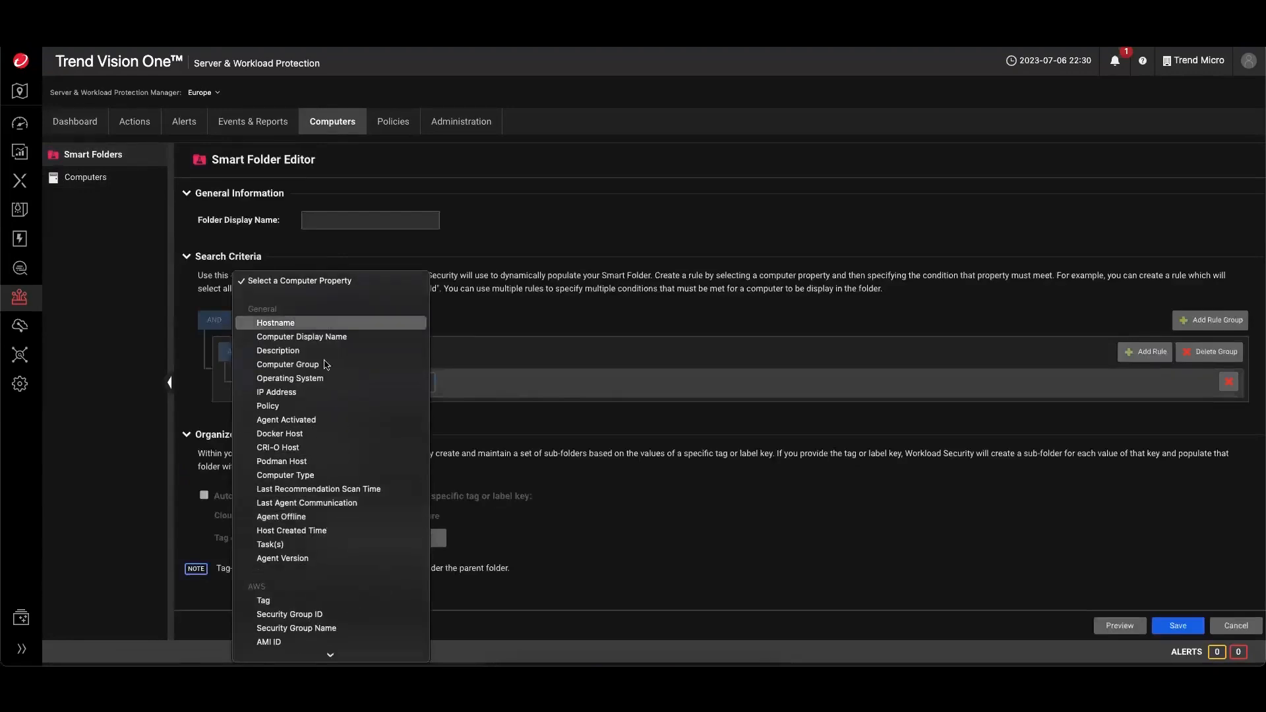
{"action": "left_click", "coordinate": [695, 529]}
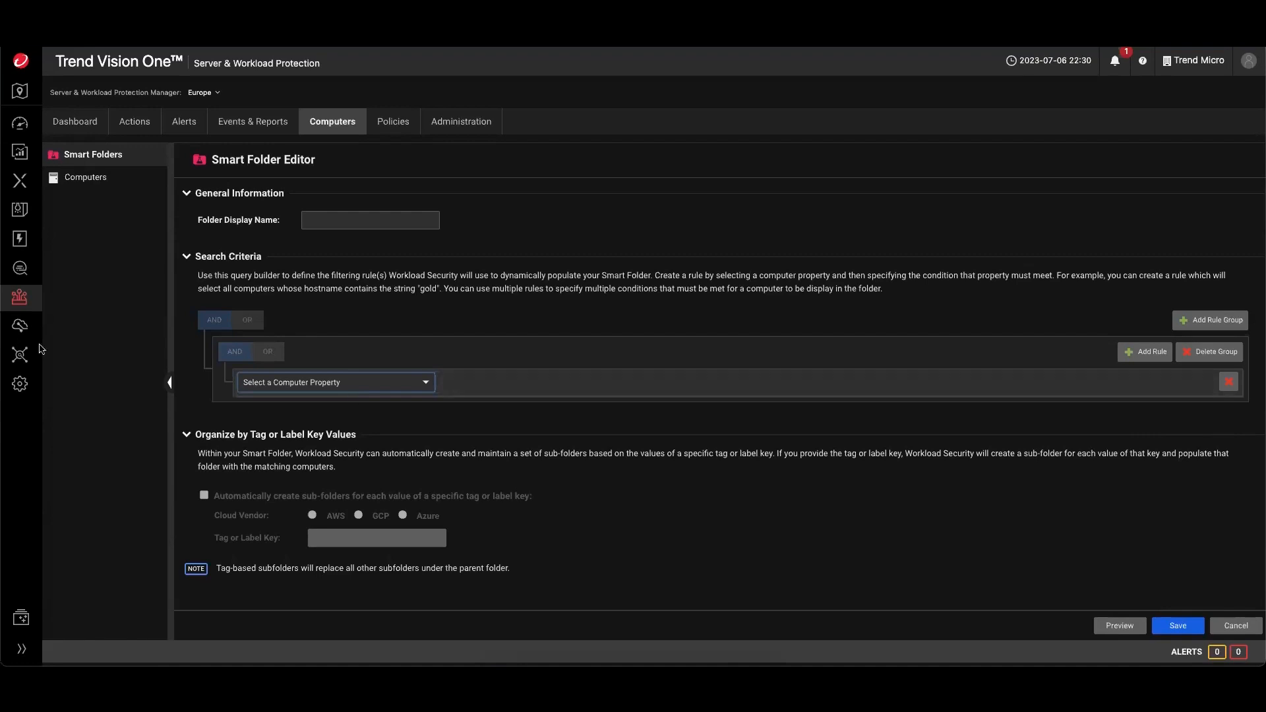
- Switch to Standard Endpoint Protection and then back to Server & Workload Protection
{"action": "mouse_move", "coordinate": [21, 298]}
{"action": "left_click", "coordinate": [102, 362]}
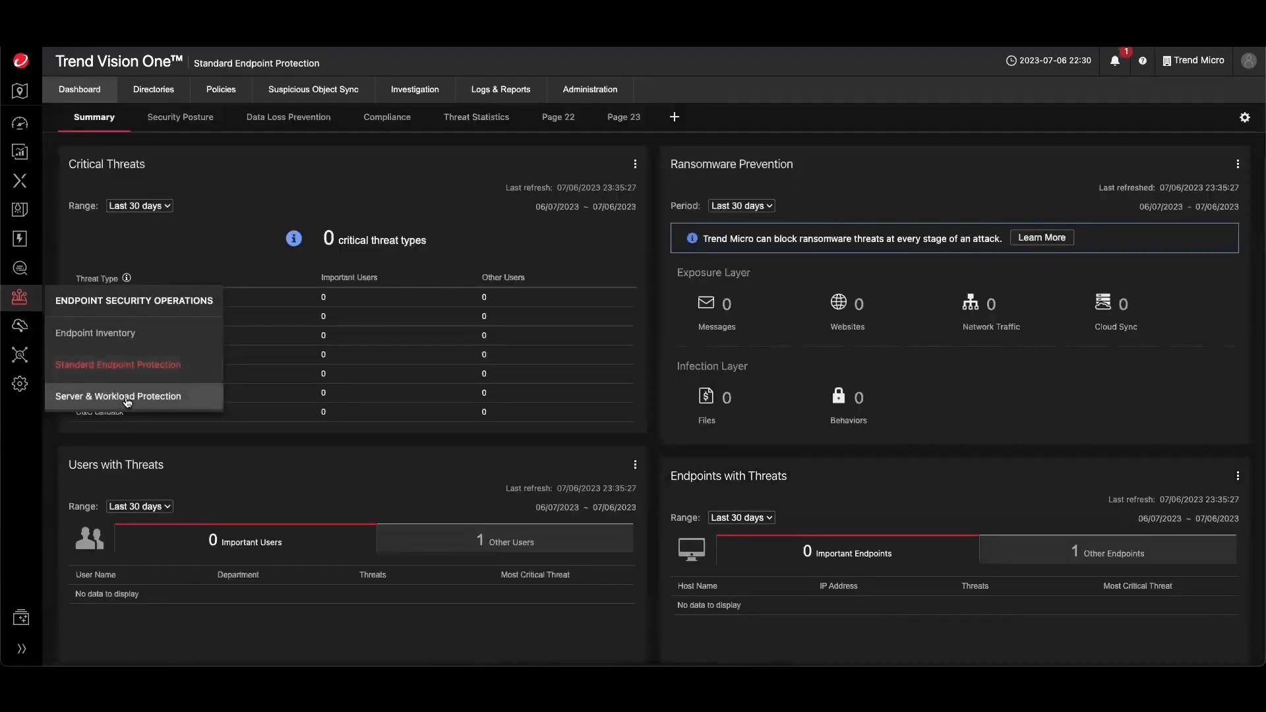
{"action": "mouse_move", "coordinate": [229, 89]}
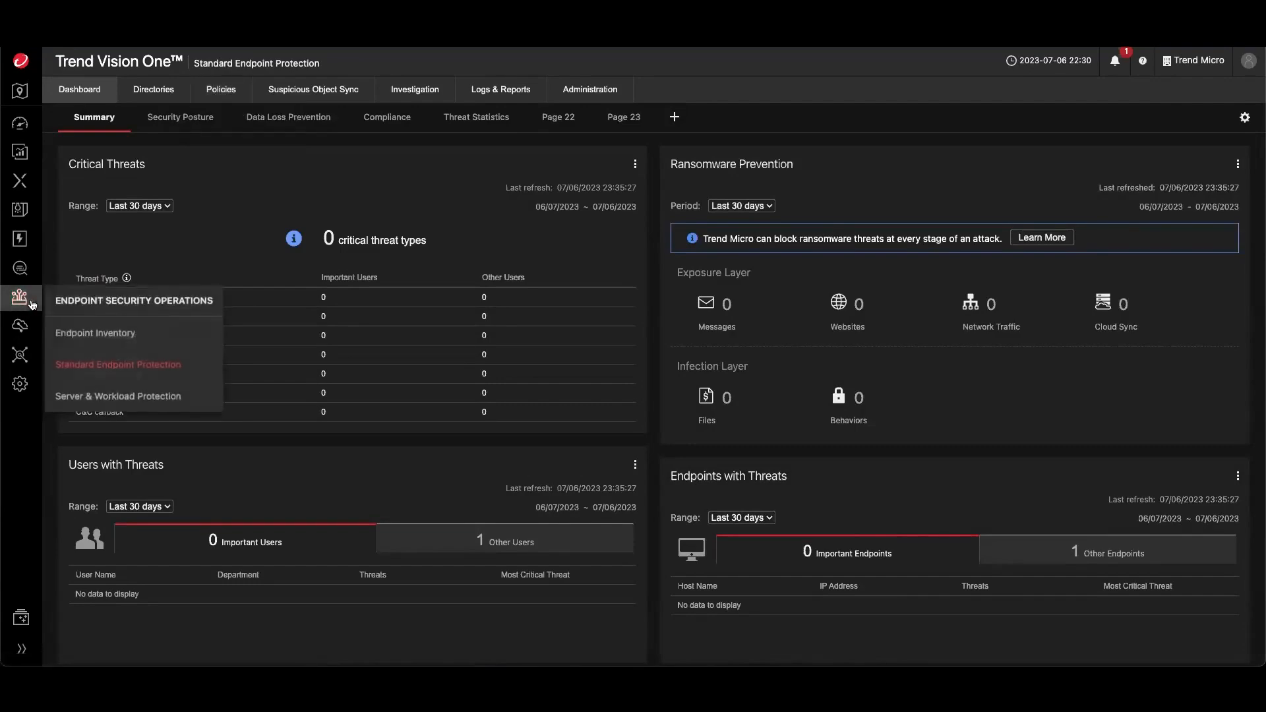
{"action": "left_click", "coordinate": [110, 398]}
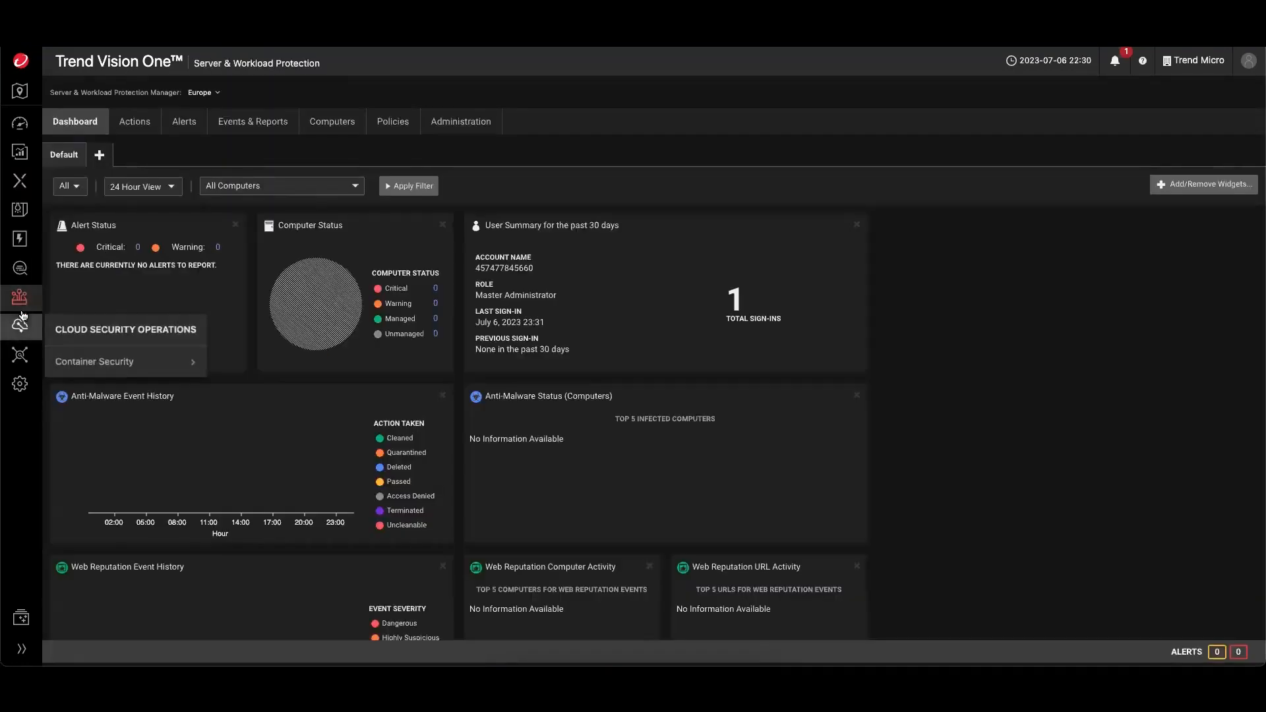
- Open Response Management under Workflow and Automation
{"action": "mouse_move", "coordinate": [20, 239]}
{"action": "left_click", "coordinate": [99, 307]}
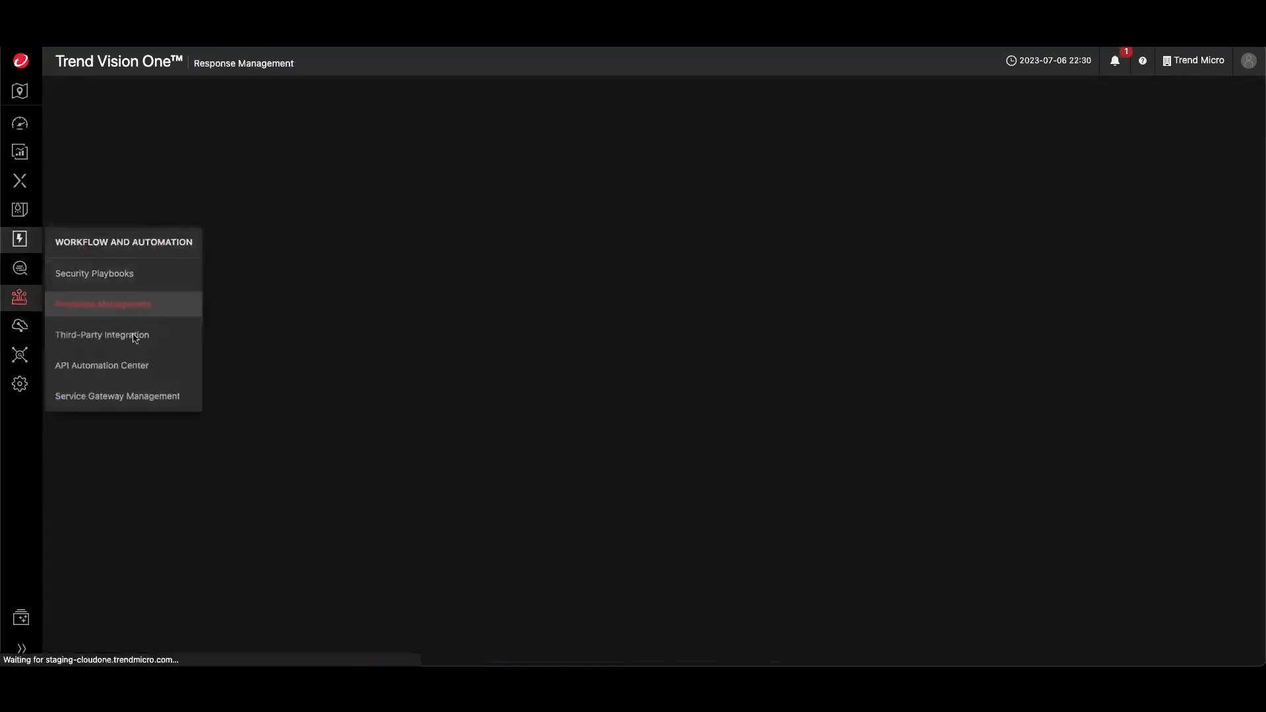
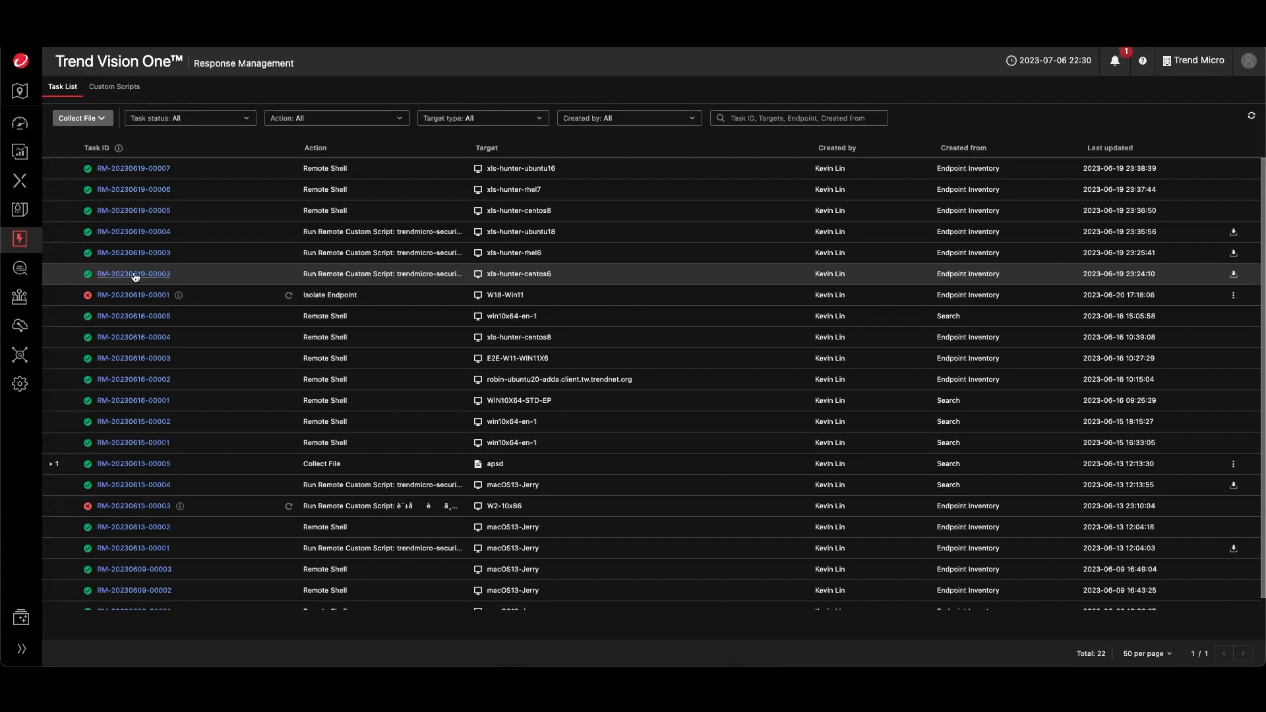
- Open Standard Endpoint Protection from Endpoint Security Operations
{"action": "mouse_move", "coordinate": [20, 239]}
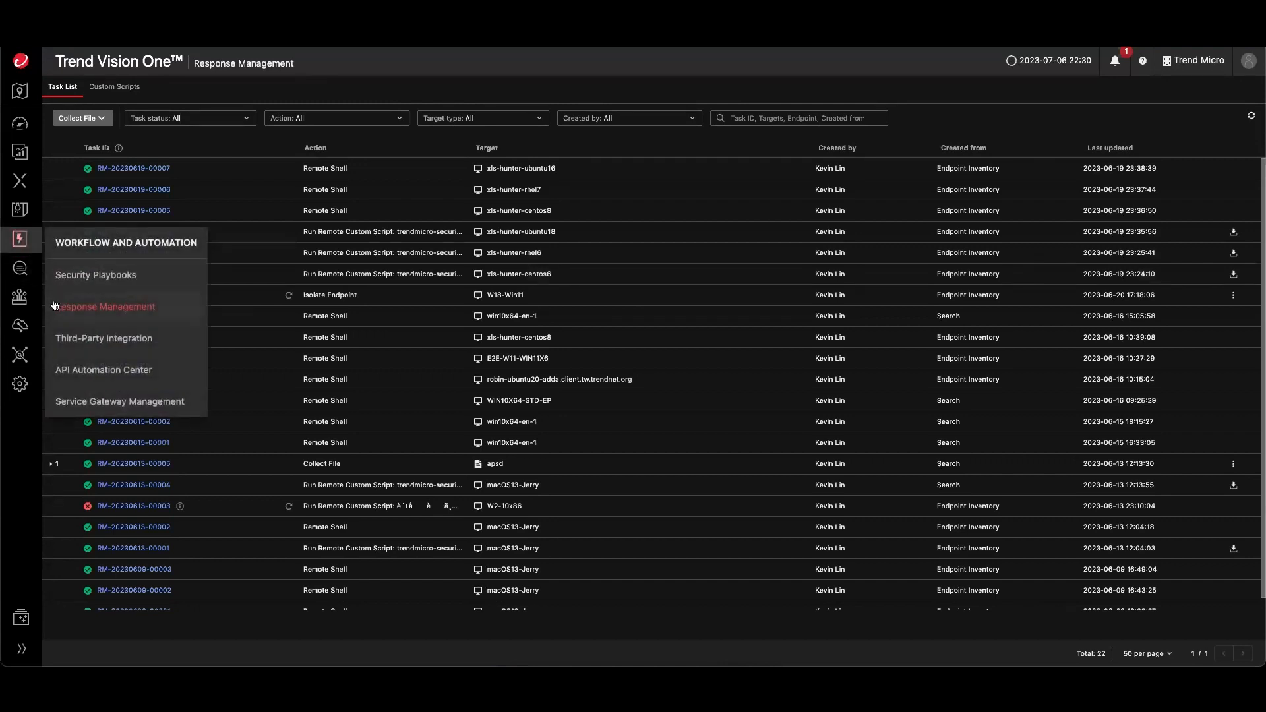
{"action": "mouse_move", "coordinate": [19, 298]}
{"action": "left_click", "coordinate": [113, 374]}
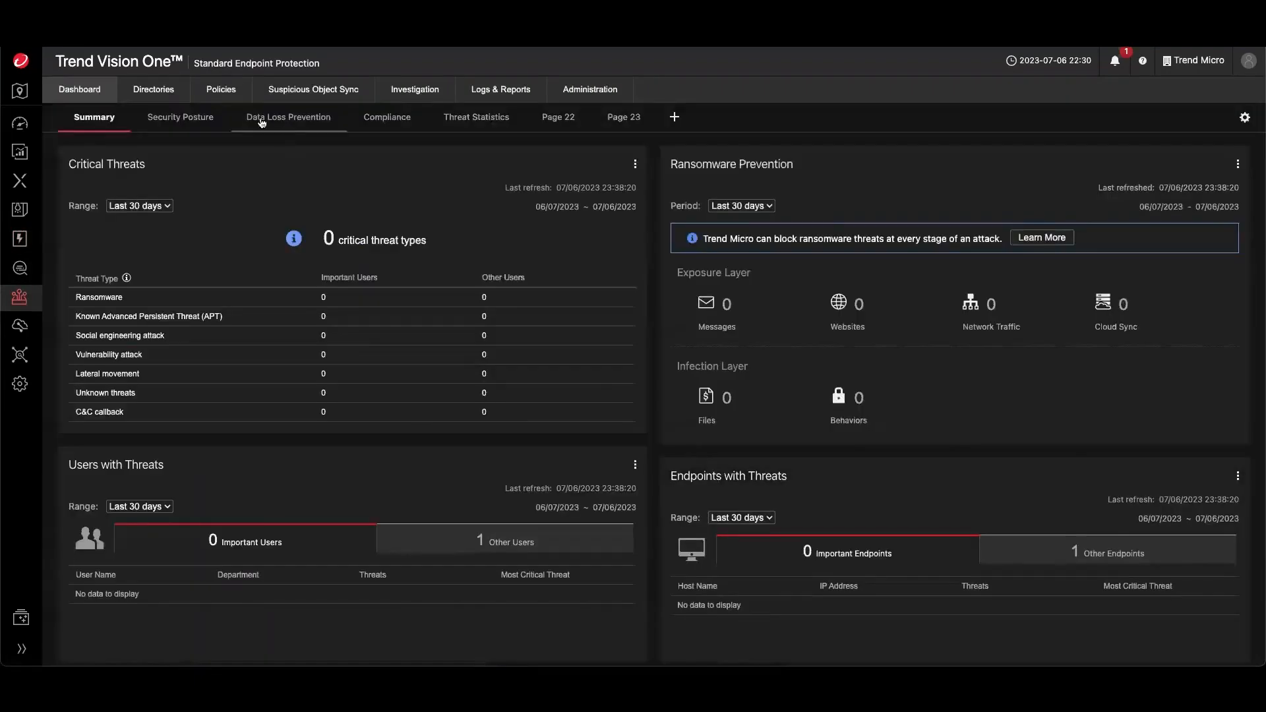
- Open the Product Servers directory and review the server type filter options, keeping Apex One selected
{"action": "mouse_move", "coordinate": [175, 92]}
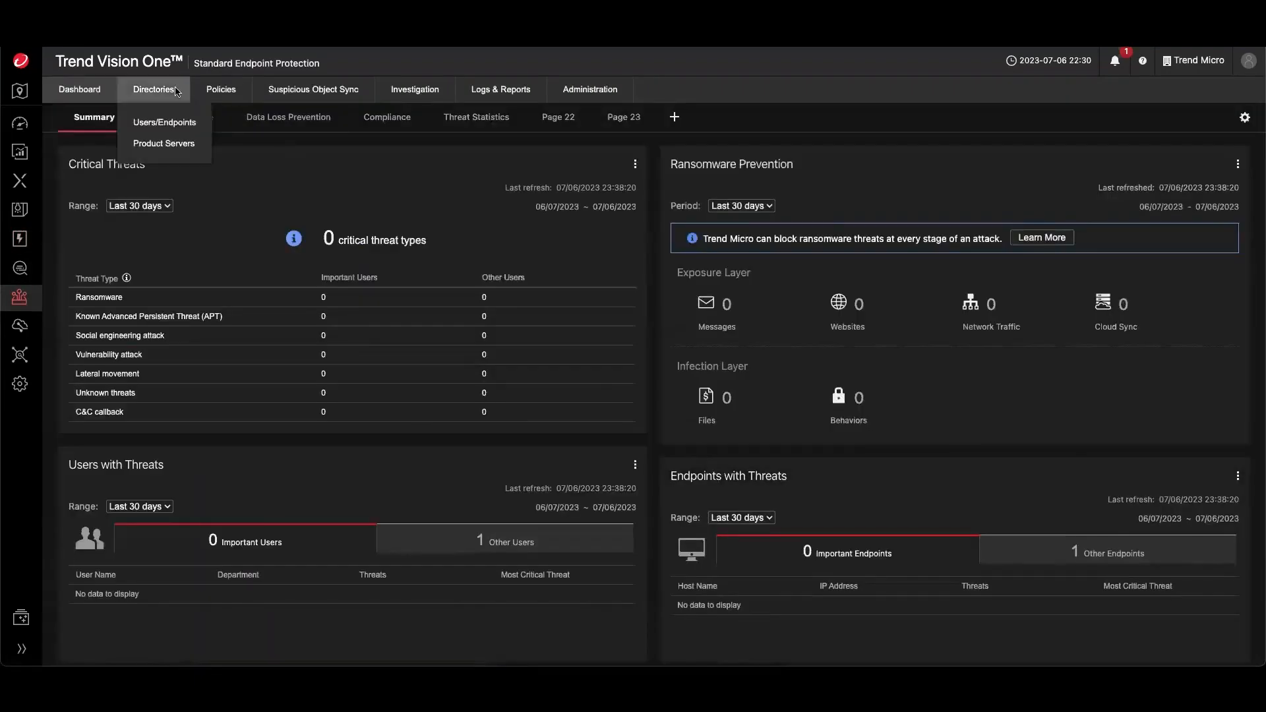
{"action": "left_click", "coordinate": [166, 143]}
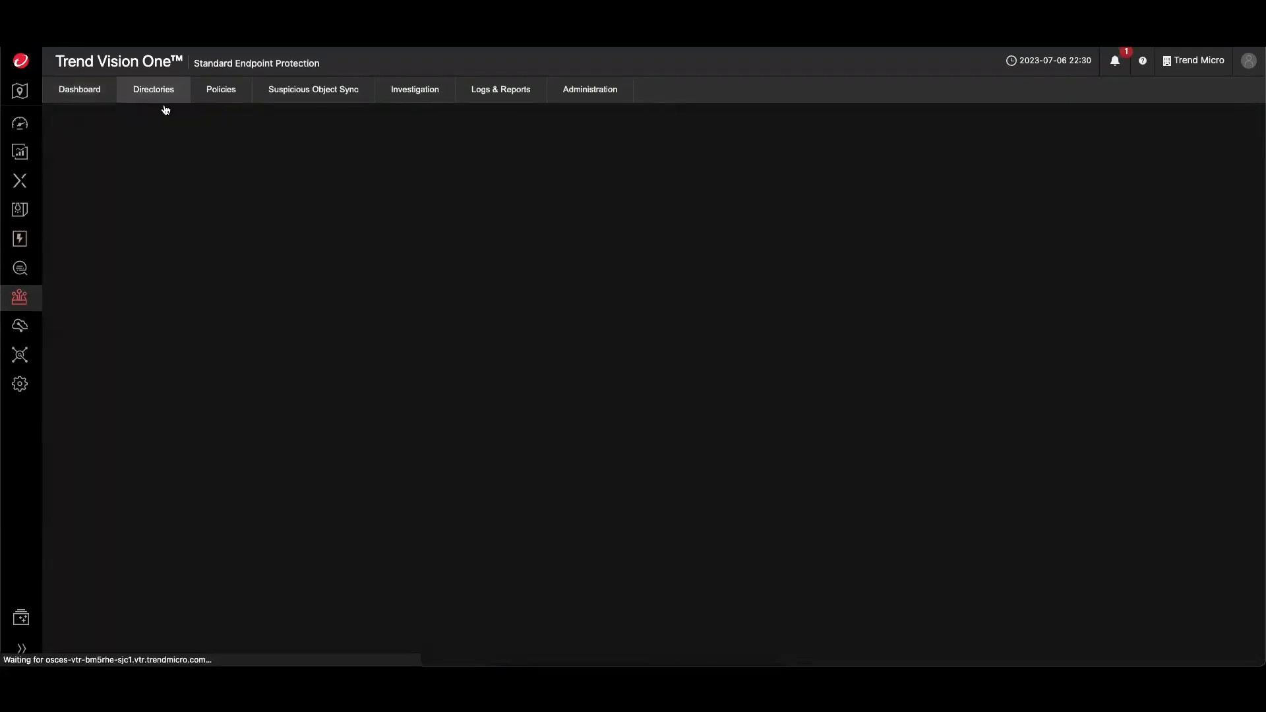
{"action": "left_click", "coordinate": [145, 156]}
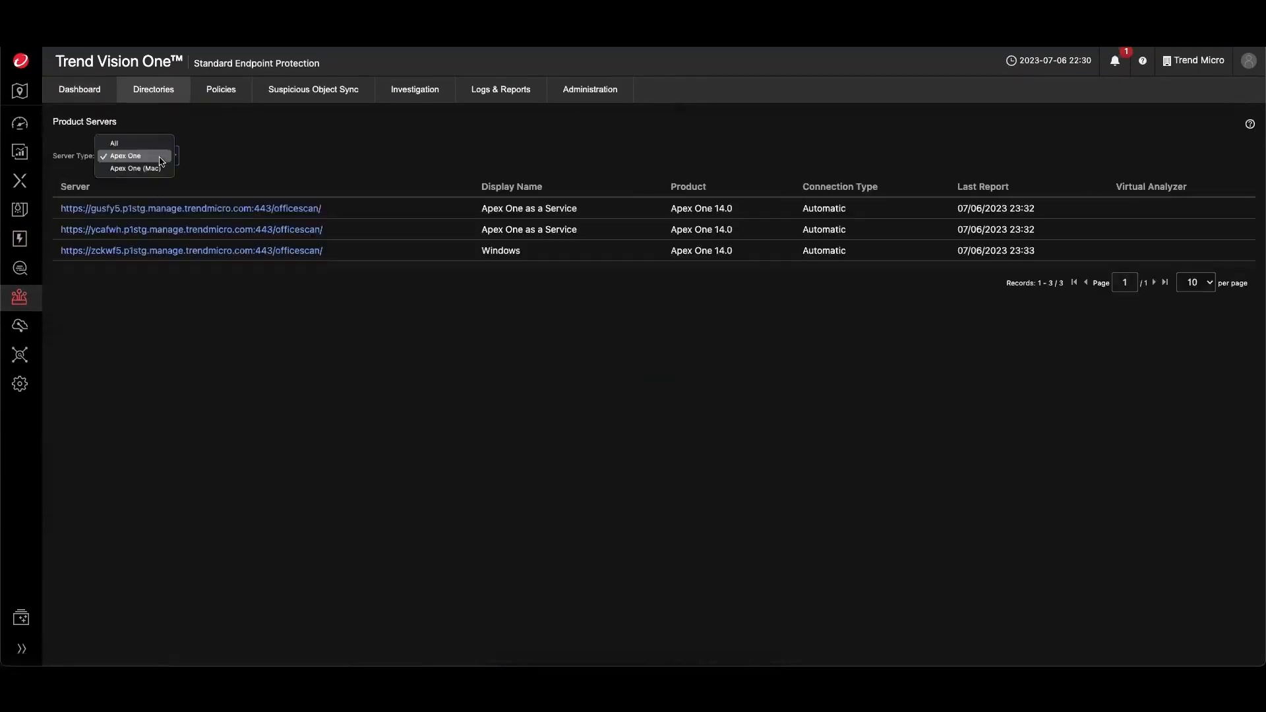
{"action": "left_click", "coordinate": [245, 305]}
- Switch to Server & Workload Protection from Endpoint Security Operations
{"action": "mouse_move", "coordinate": [19, 298]}
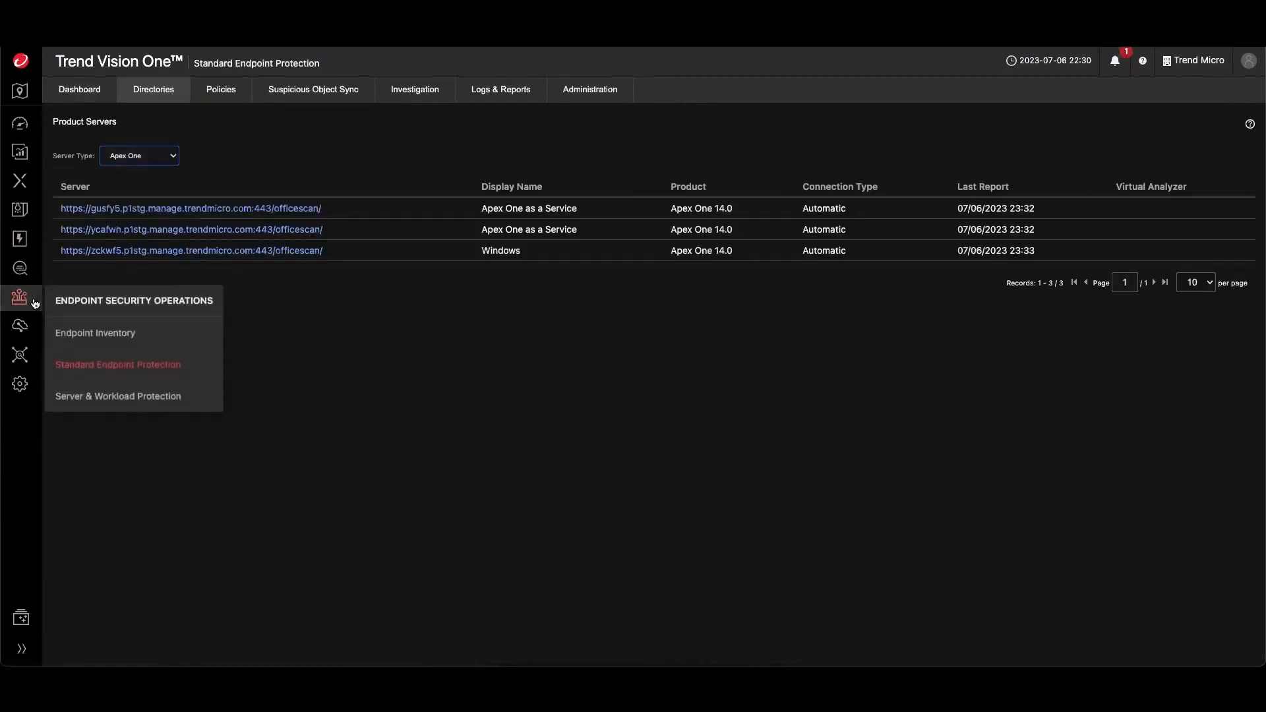
{"action": "left_click", "coordinate": [126, 394]}
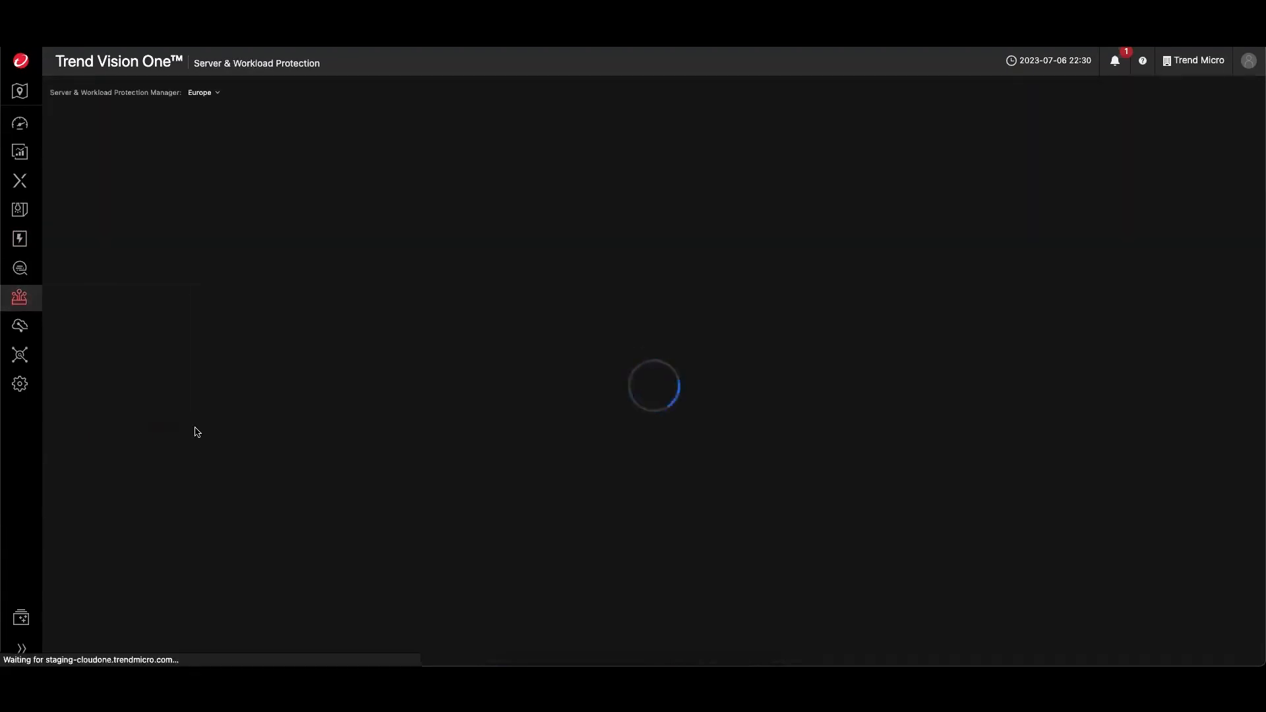